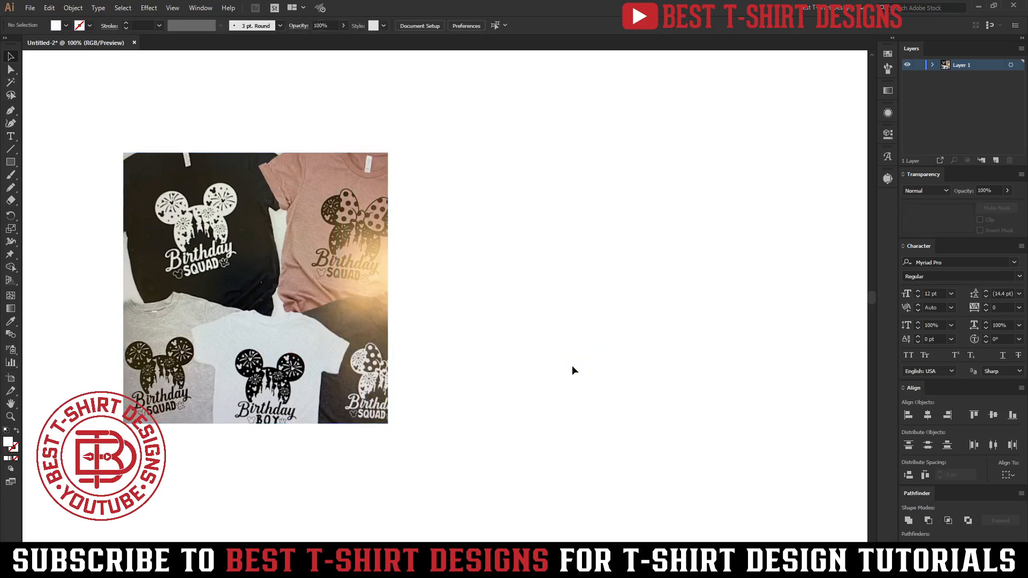
Step: Read the design brief in Notepad and examine the Birthday Squad shirt reference photo
key("alt+Tab")
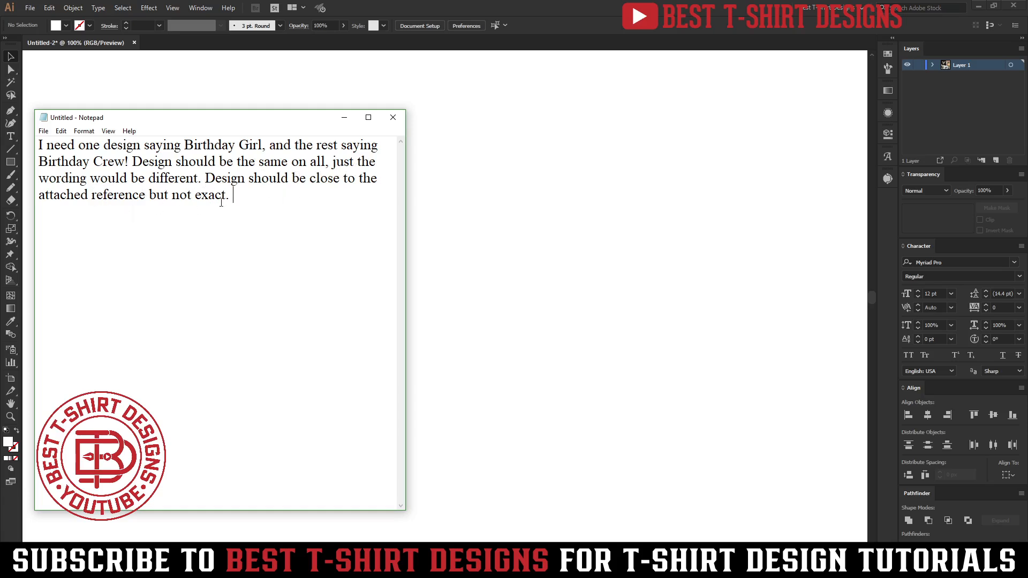
left_click(452, 233)
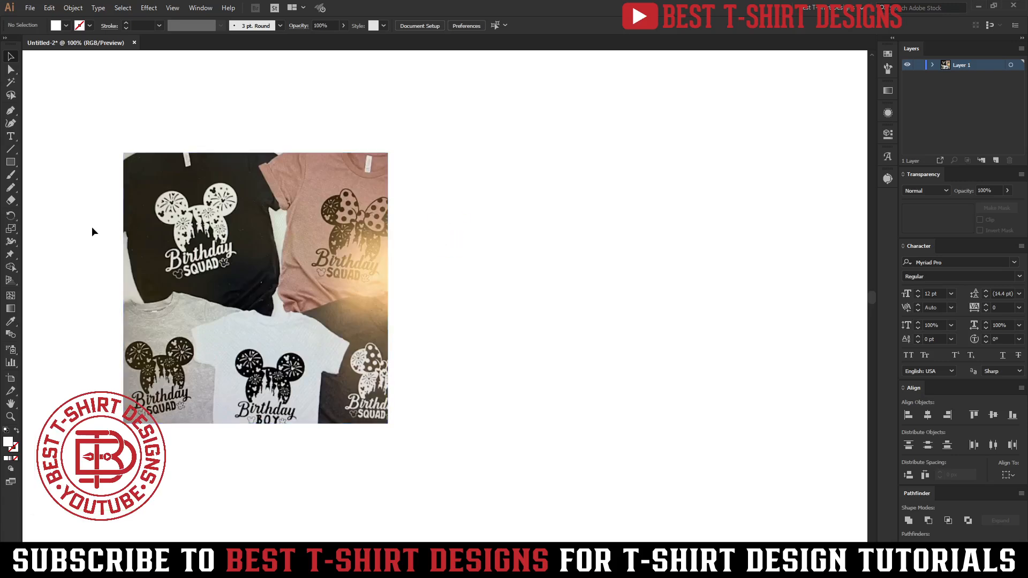
scroll(91, 227, "up", 1)
scroll(91, 227, "up", 1)
scroll(286, 262, "down", 1)
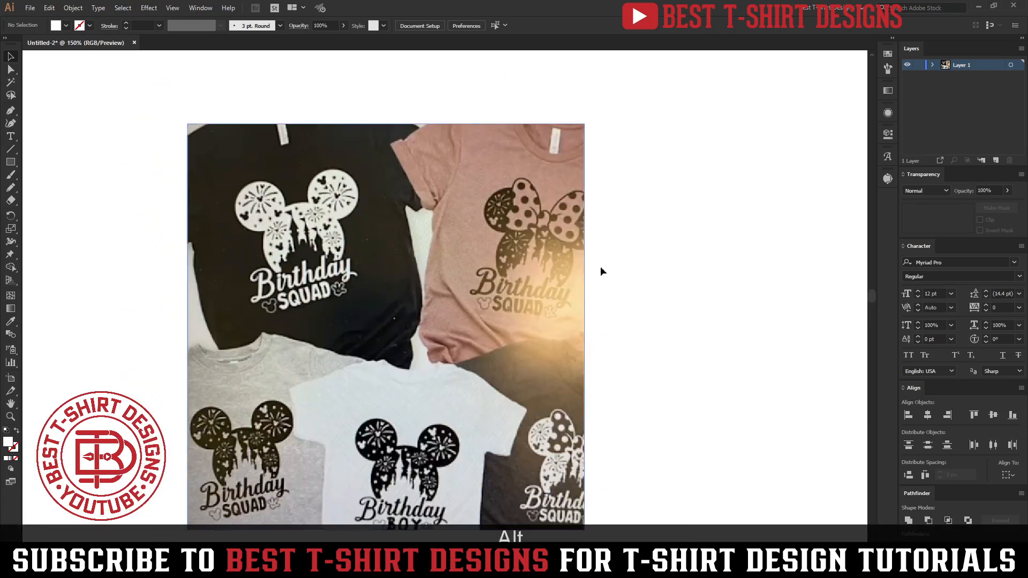
scroll(489, 276, "down", 1)
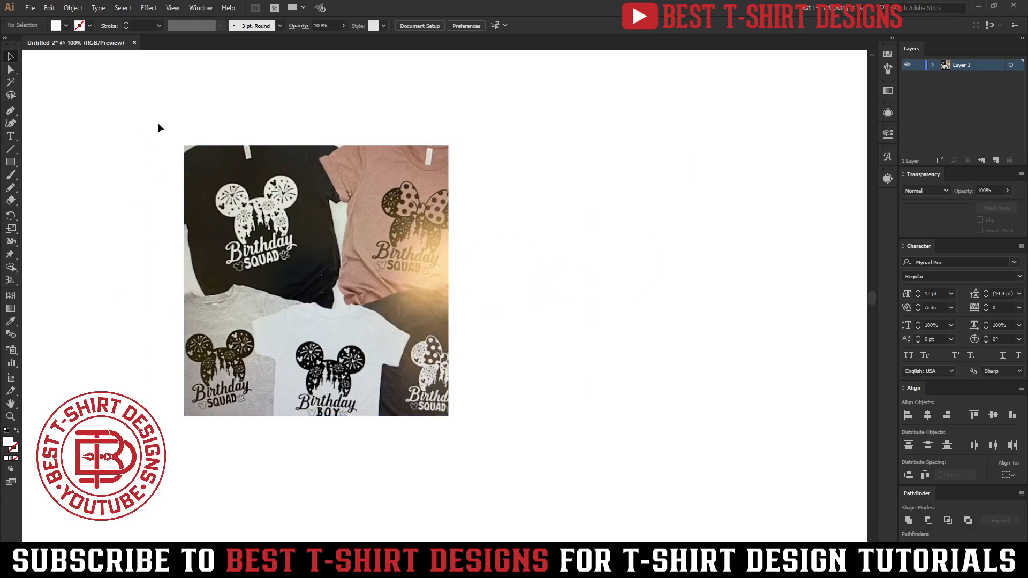
left_click_drag(155, 115, 477, 446)
left_click(591, 340)
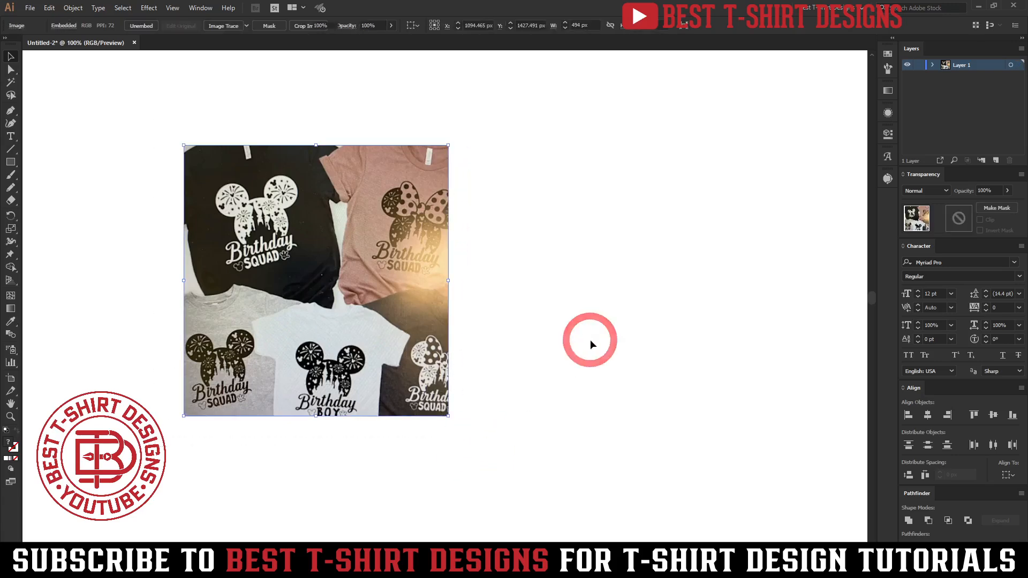
left_click_drag(473, 435, 144, 104)
left_click(578, 309)
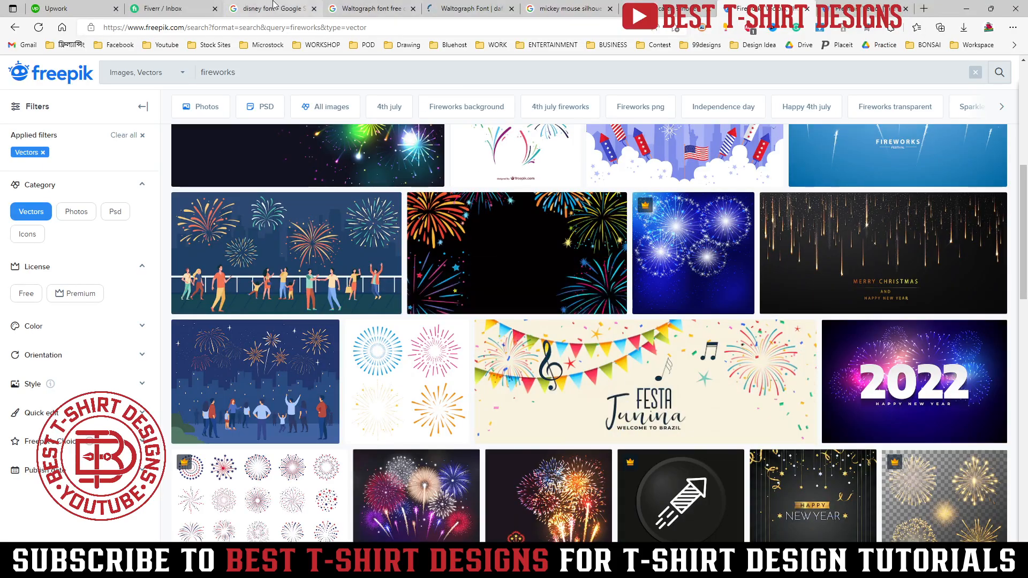
Step: Switch to the browser and review the Disney font search results, the Disney logo image and the Waltograph page on dafont
left_click(273, 7)
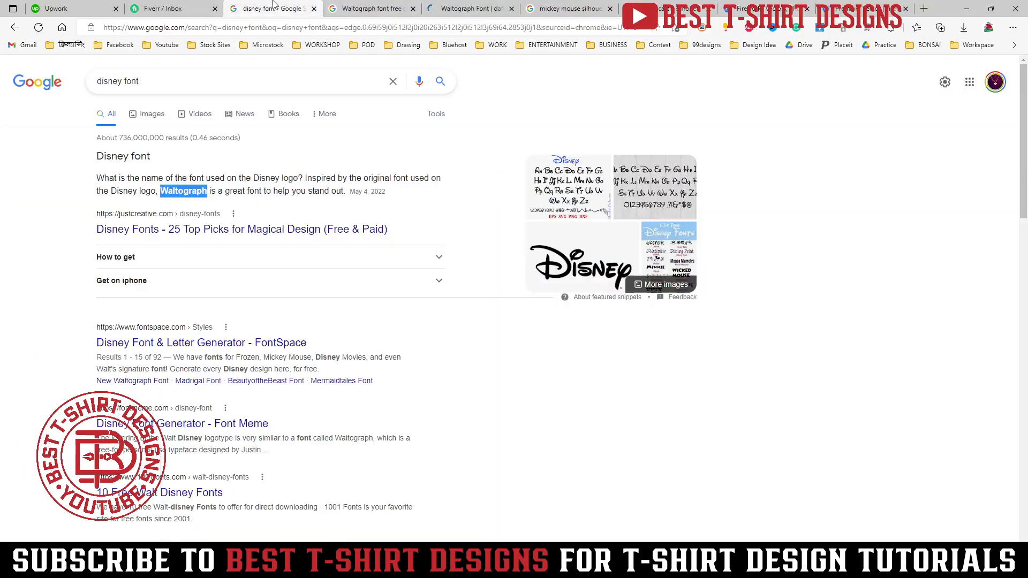
left_click(349, 193)
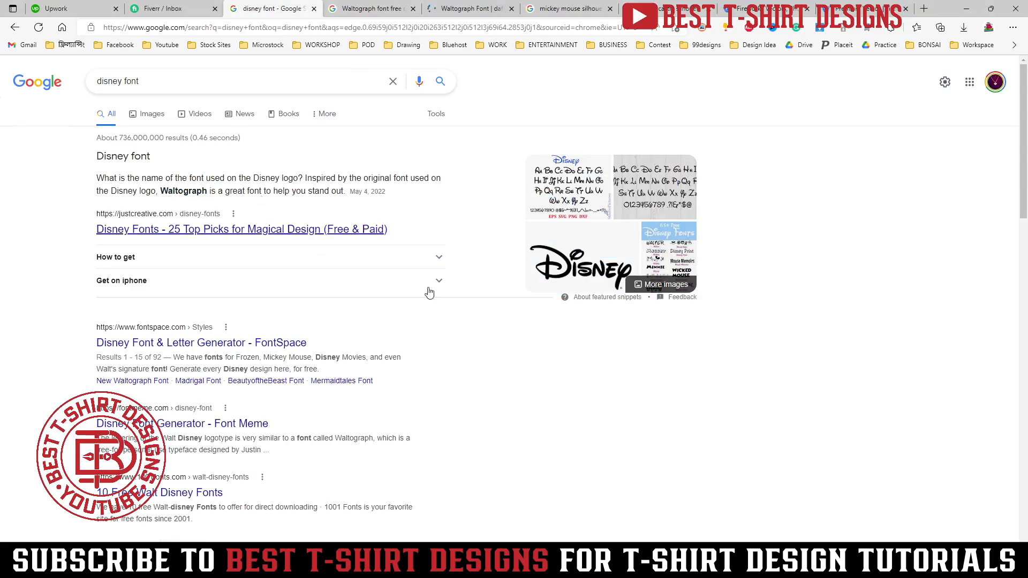
left_click(565, 254)
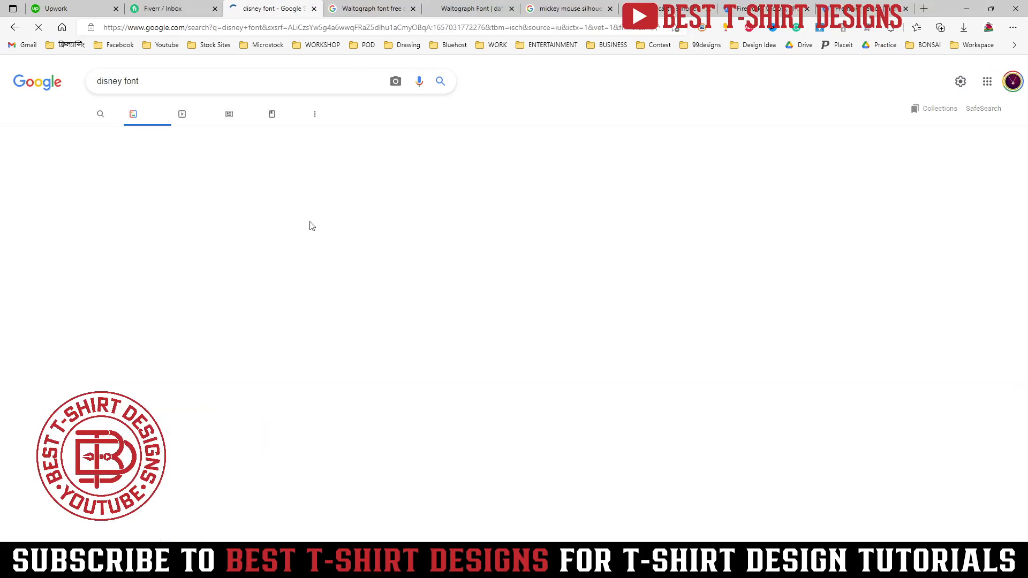
left_click(260, 241)
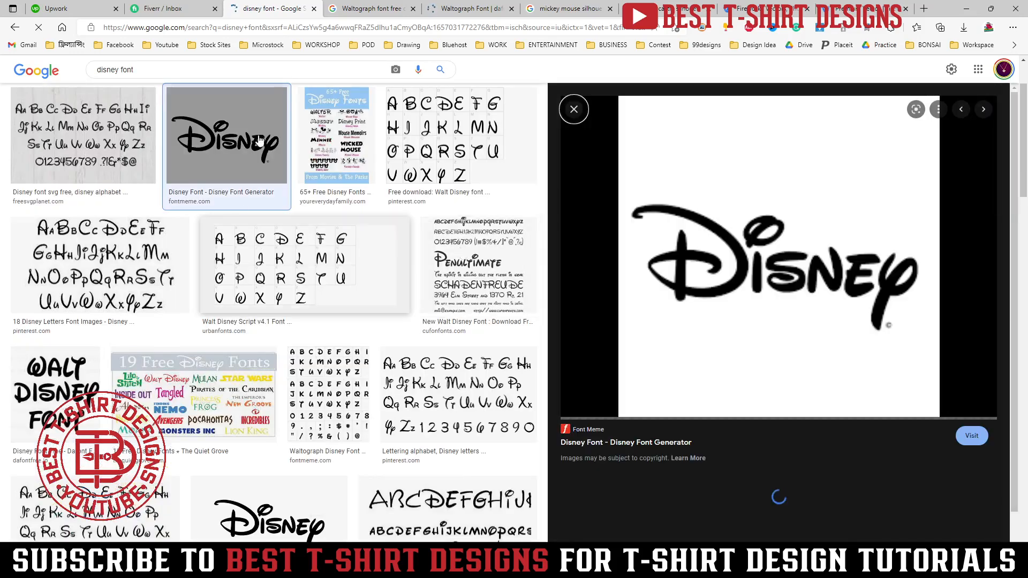
left_click(367, 8)
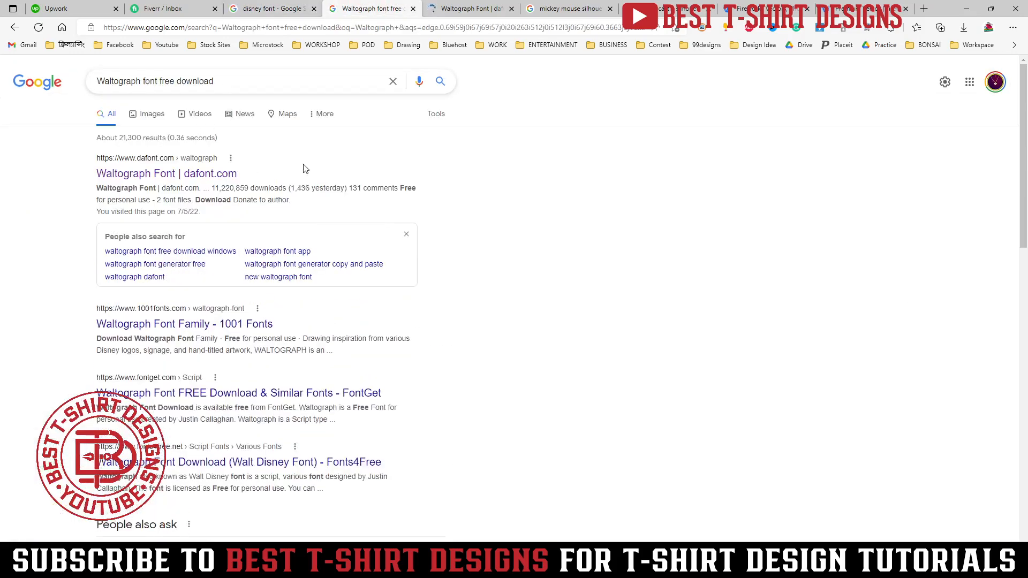
left_click(459, 7)
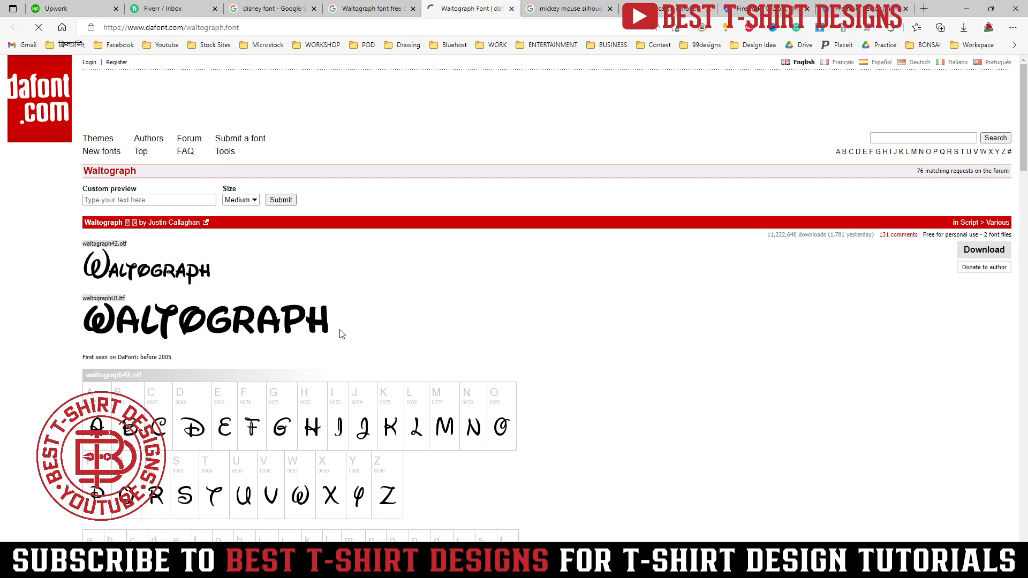
left_click(117, 320)
Step: Copy the large solid Mickey head image from the "mickey mouse silhouette" image search
left_click(567, 6)
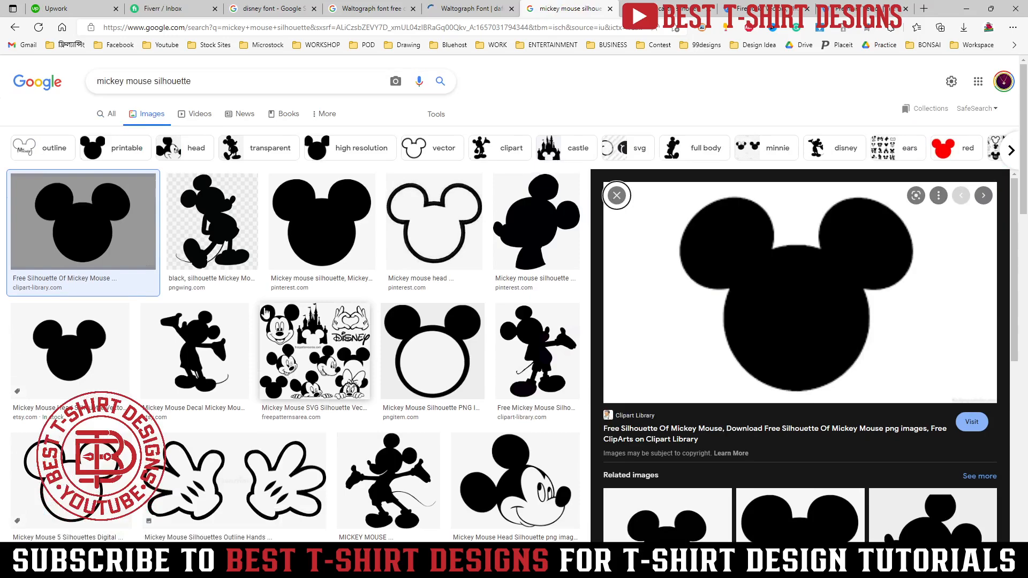
left_click(190, 219)
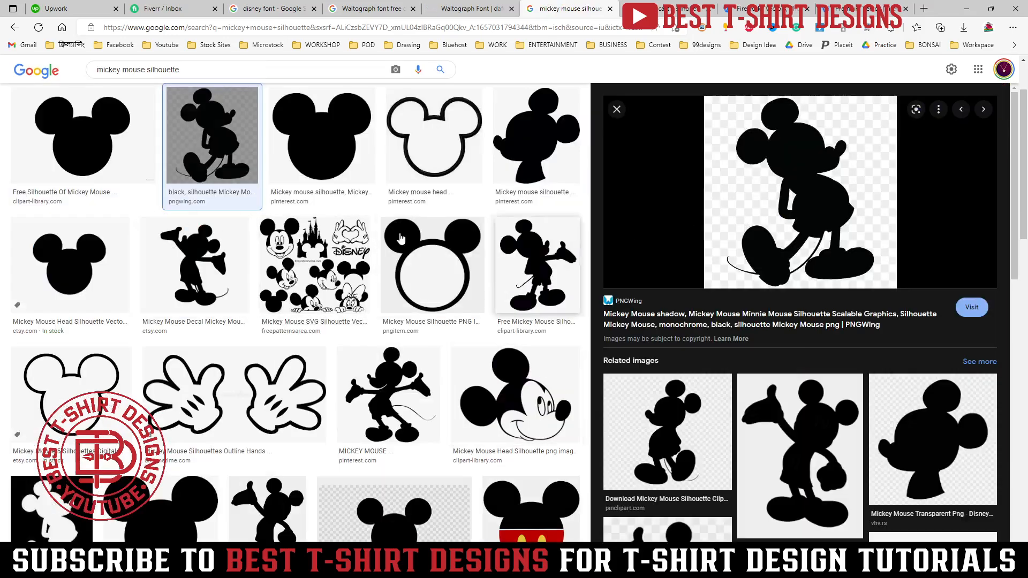
scroll(316, 262, "up", 2)
left_click(84, 212)
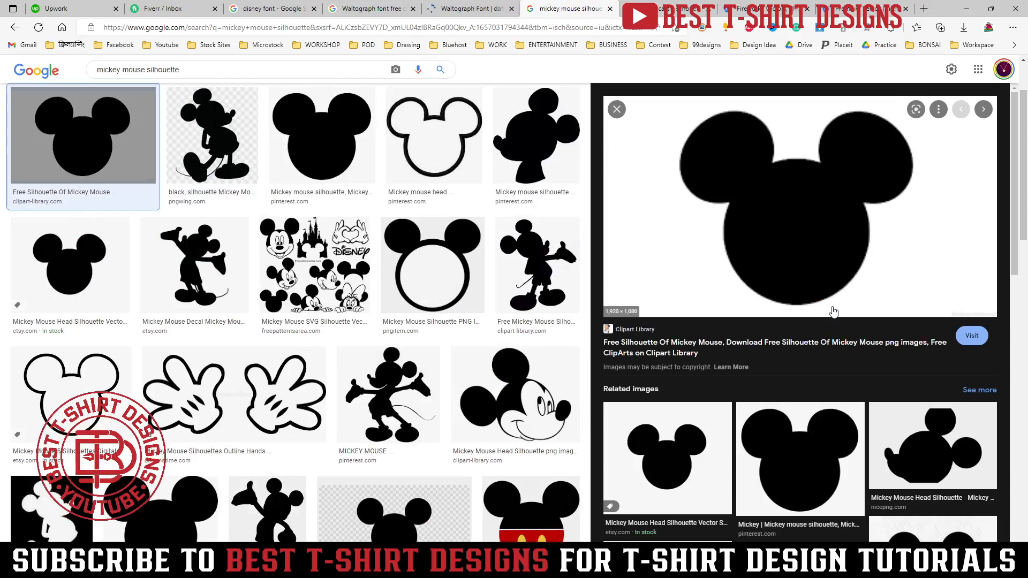
left_click(765, 436)
scroll(544, 352, "down", 7)
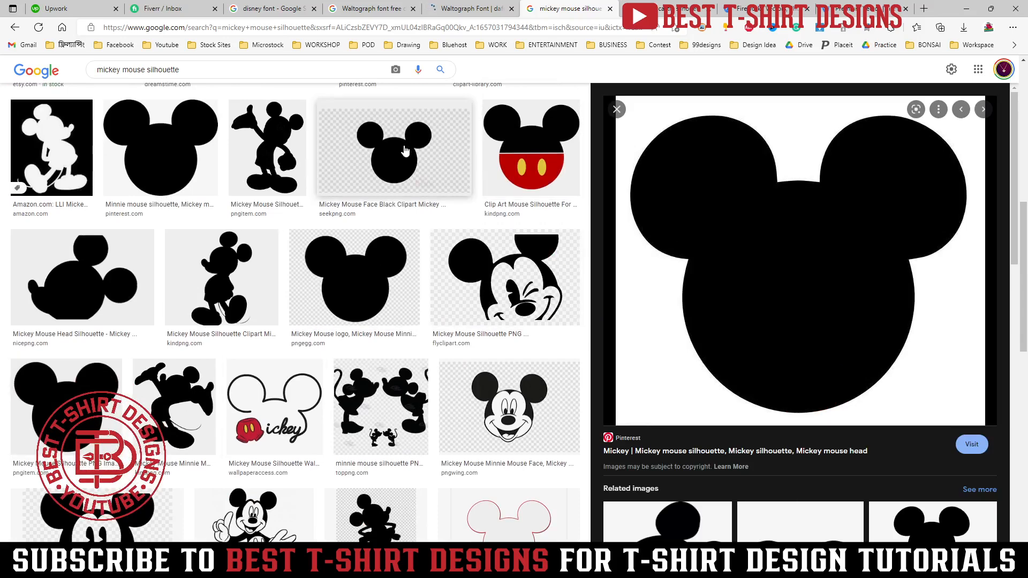
right_click(719, 218)
left_click(763, 348)
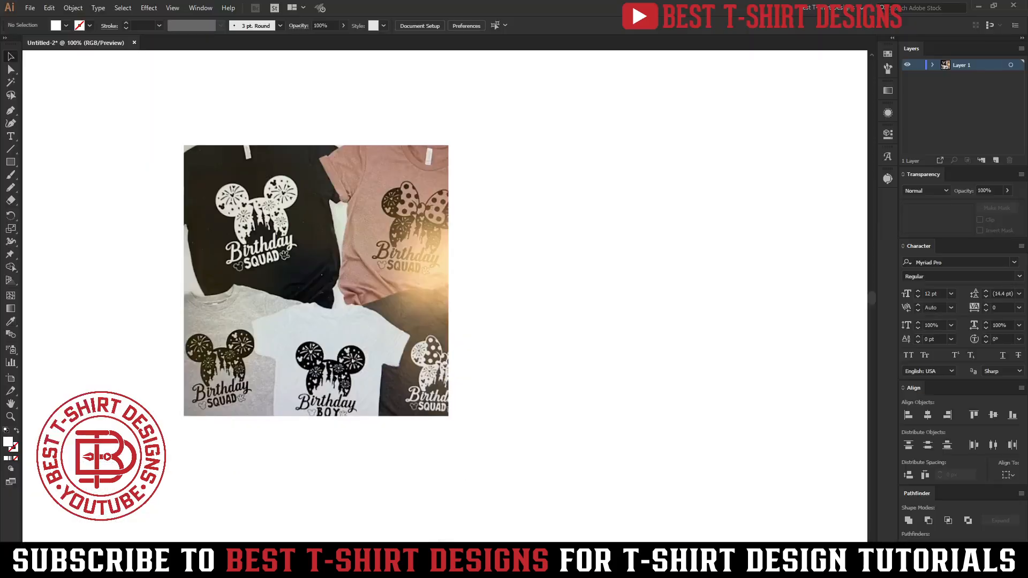
Step: Paste the Mickey head image into the Illustrator document, trace it with the Silhouettes preset and expand it
key("ctrl+v")
left_click_drag(497, 337, 642, 326)
left_click(247, 25)
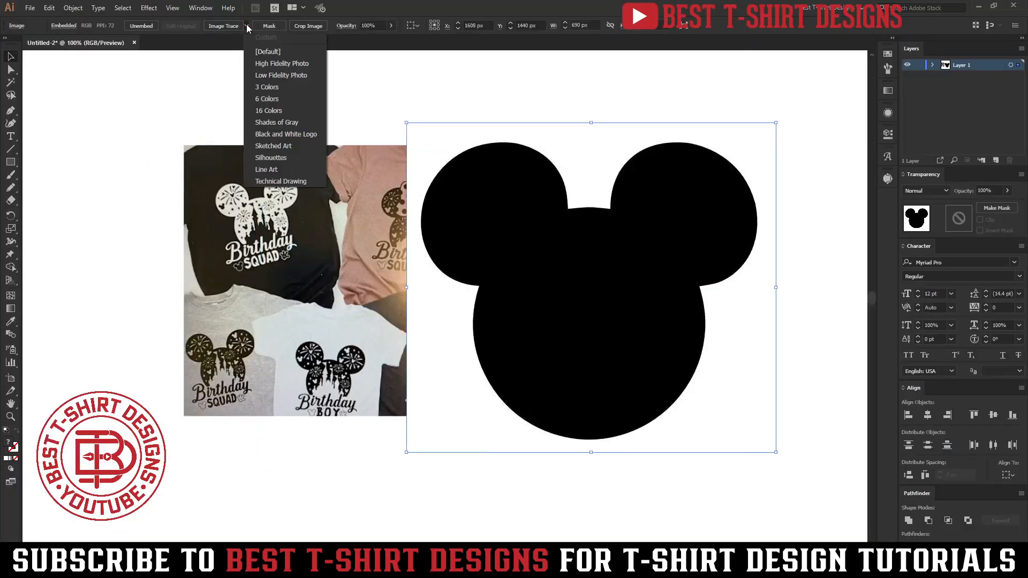
left_click(268, 158)
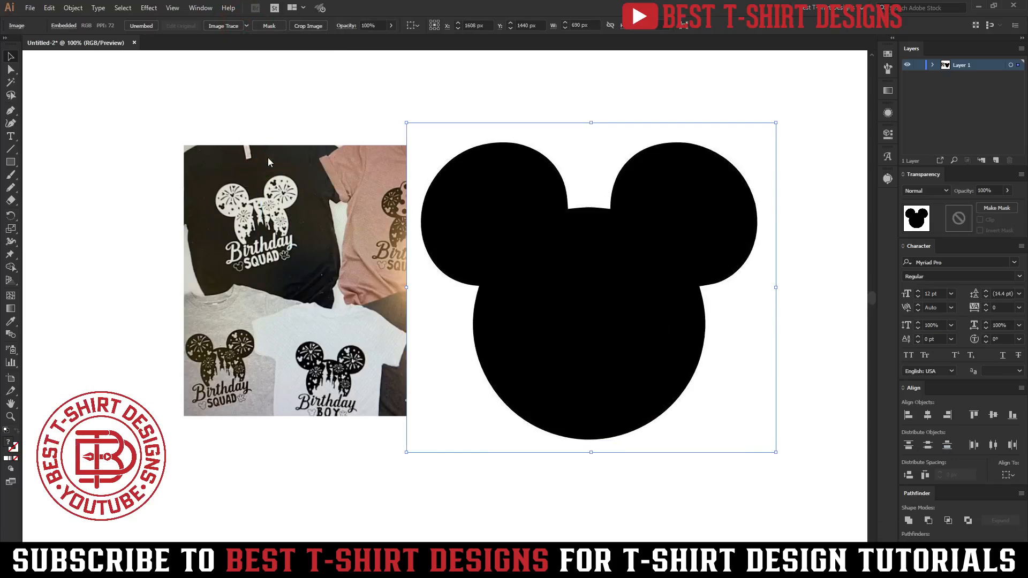
left_click(255, 26)
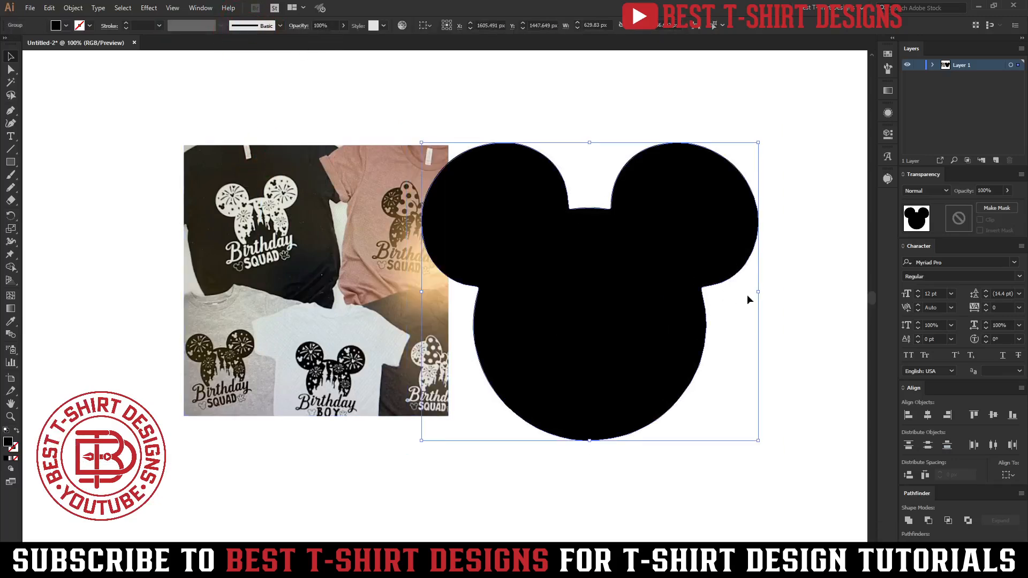
Step: Scale the traced Mickey head down to about half its size and place it beside the reference photo
left_click_drag(759, 290, 584, 294)
left_click_drag(503, 294, 615, 233)
left_click(751, 274)
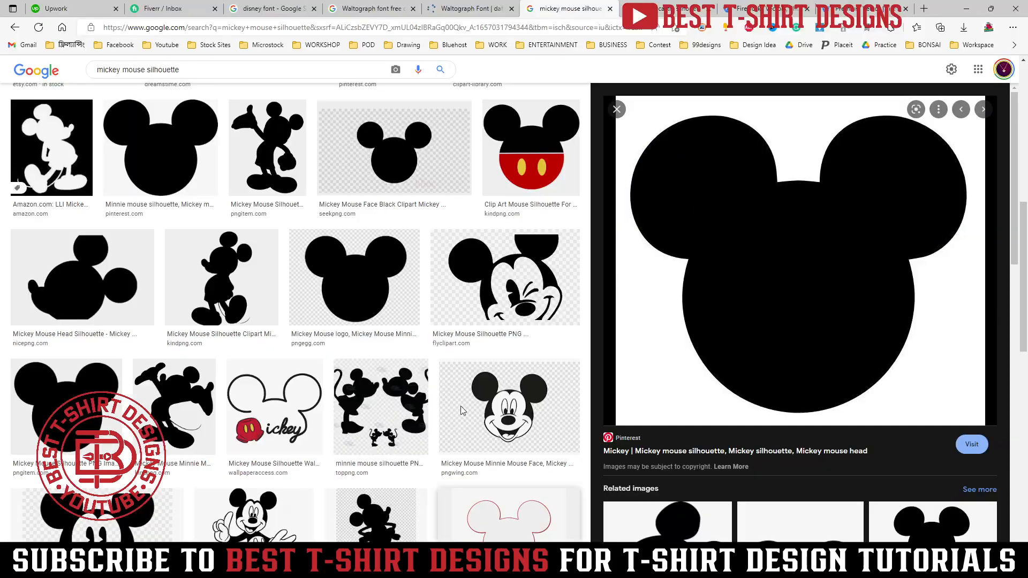
Step: Copy the tall black castle image from the "disney castle silhouette" image search in the browser
left_click(656, 8)
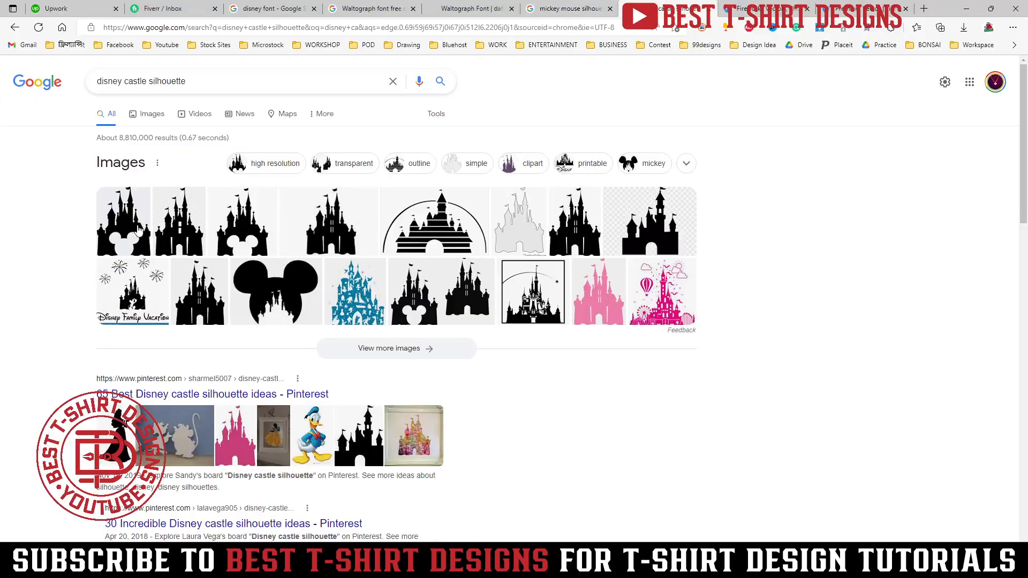
left_click(187, 213)
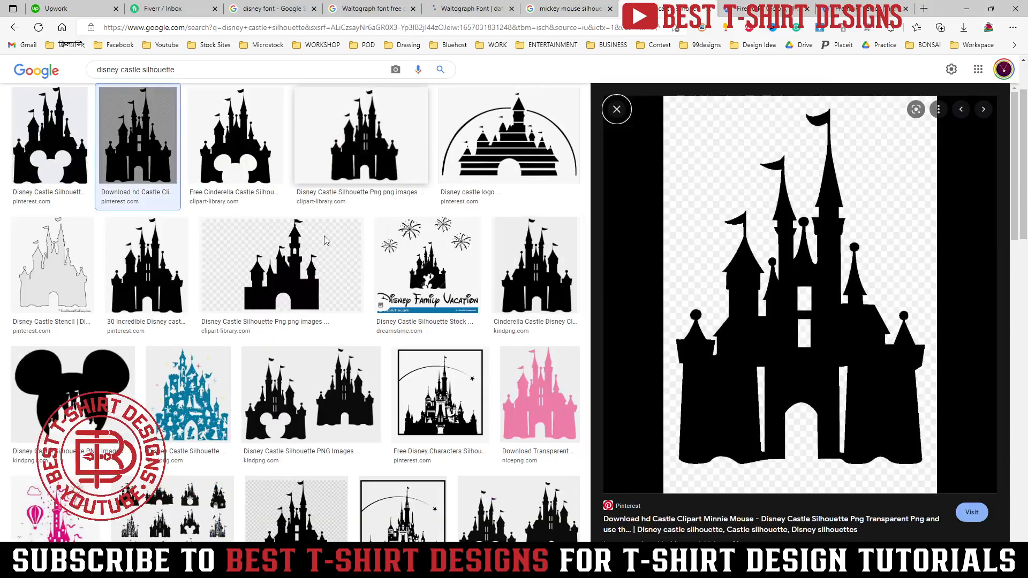
left_click(366, 157)
left_click(115, 134)
scroll(322, 396, "down", 1)
scroll(322, 396, "down", 3)
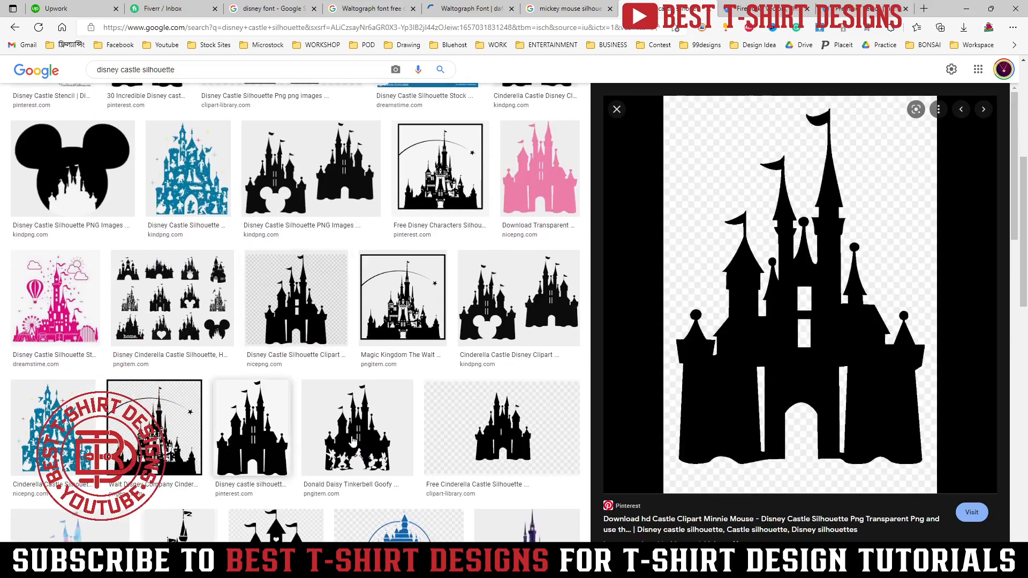
right_click(813, 272)
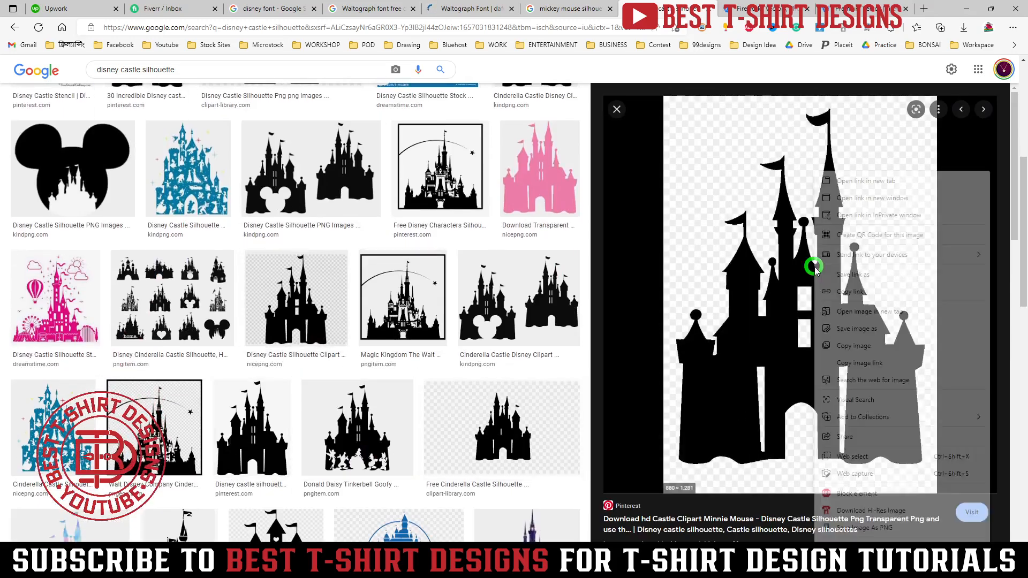
left_click(841, 348)
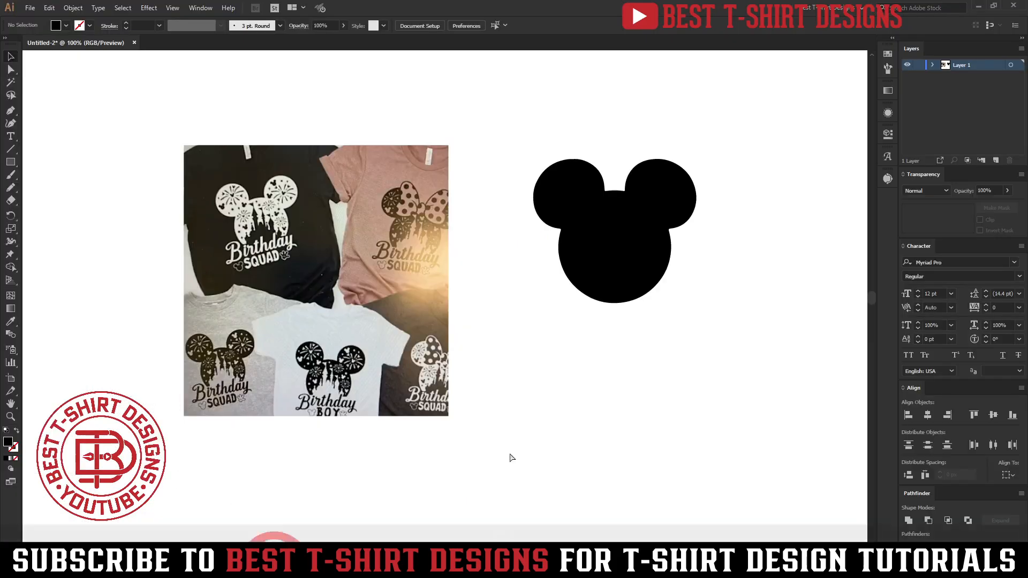
Step: Paste the castle image into the Illustrator document, trace it with the Silhouettes preset and expand it
key("ctrl+v")
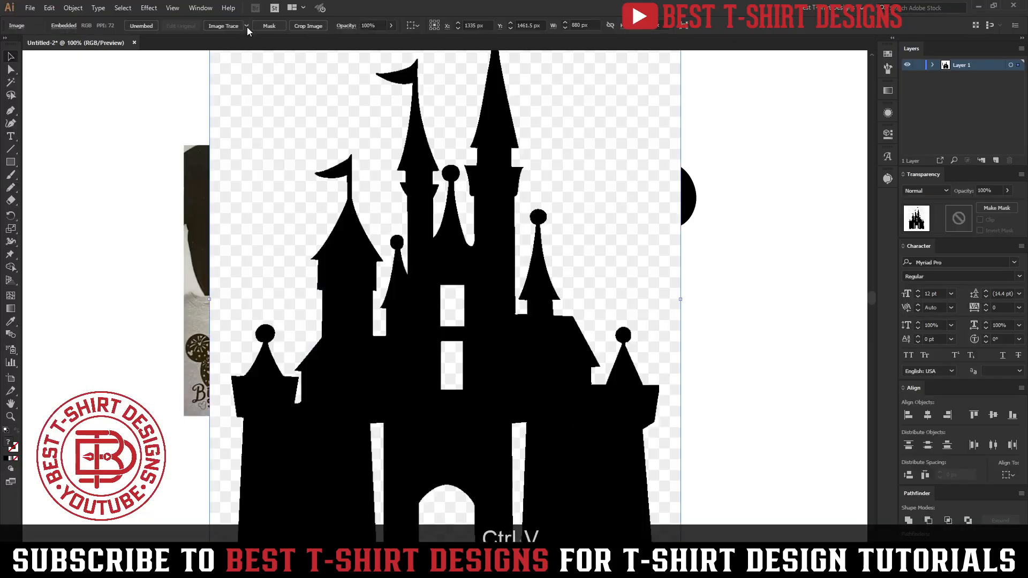
left_click(247, 26)
left_click(290, 155)
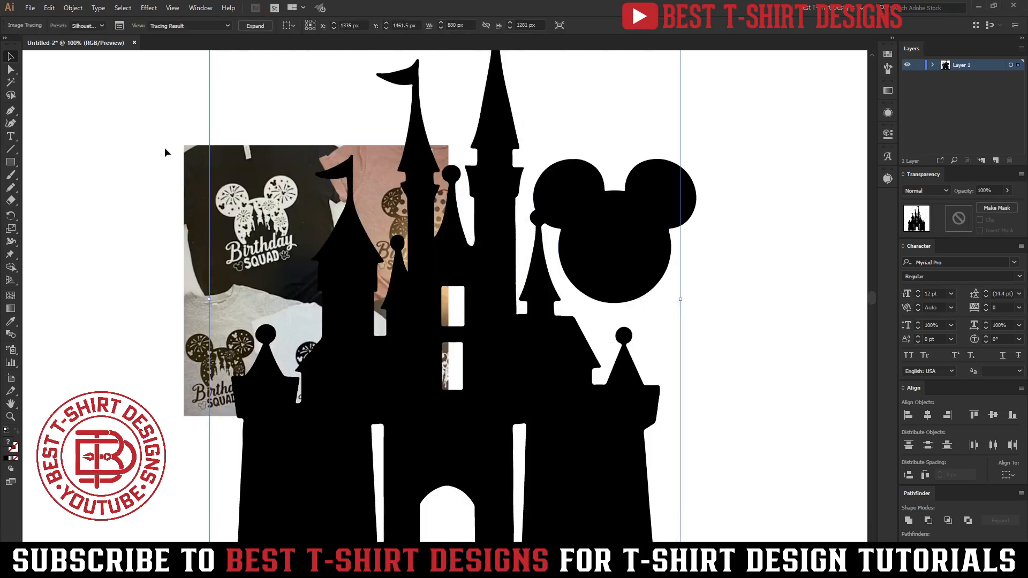
left_click(255, 25)
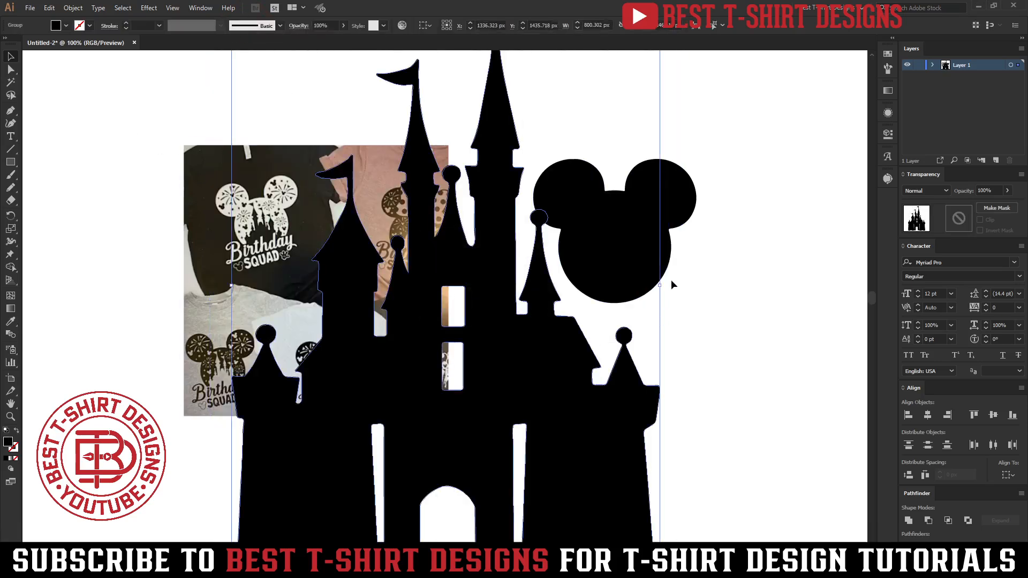
Step: Scale the traced castle down to about 136 px wide and place it beside the lower part of the Mickey head
left_click_drag(661, 285, 750, 324)
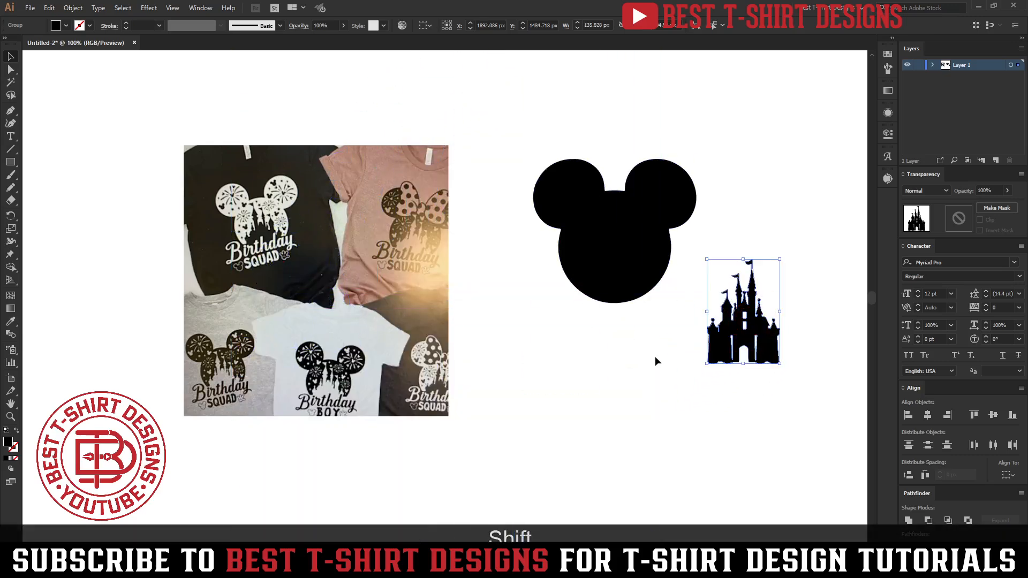
left_click(656, 360)
scroll(824, 315, "up", 2, "alt")
left_click_drag(794, 444, 785, 465)
left_click(798, 403)
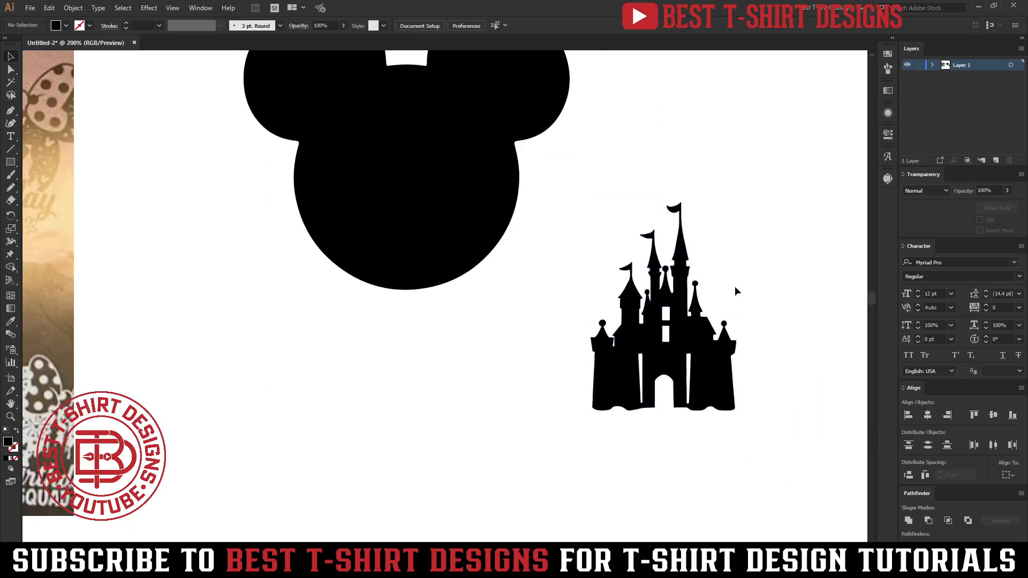
Step: Compare the Mickey head and castle silhouettes with the castle cutout on the black shirt in the reference photo
mouse_move(552, 177)
left_mouse_down()
mouse_move(798, 453)
mouse_move(558, 168)
left_mouse_up()
scroll(461, 346, "down", 1, "alt")
scroll(462, 347, "up", 1)
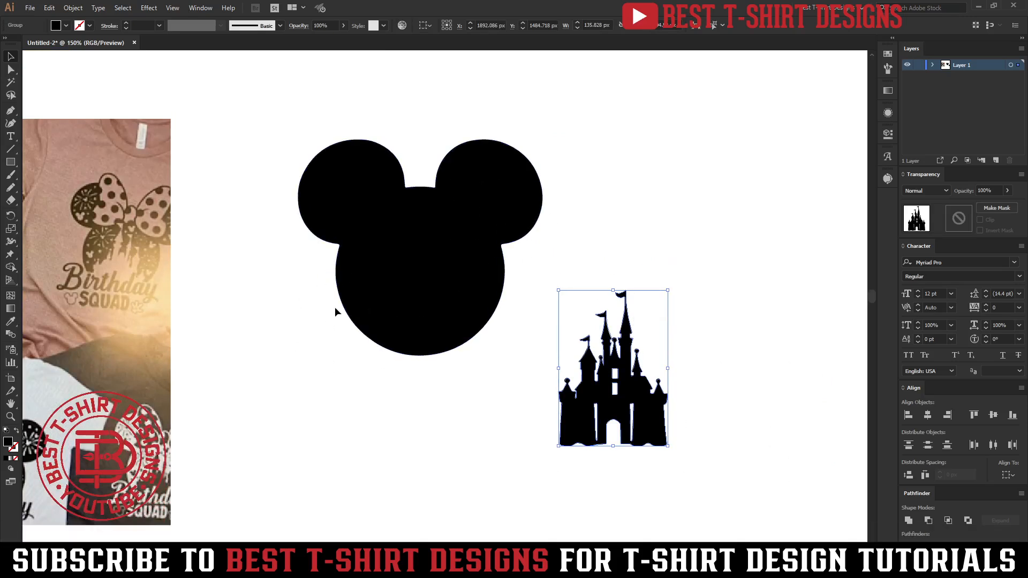
left_click(436, 269)
left_click(277, 271)
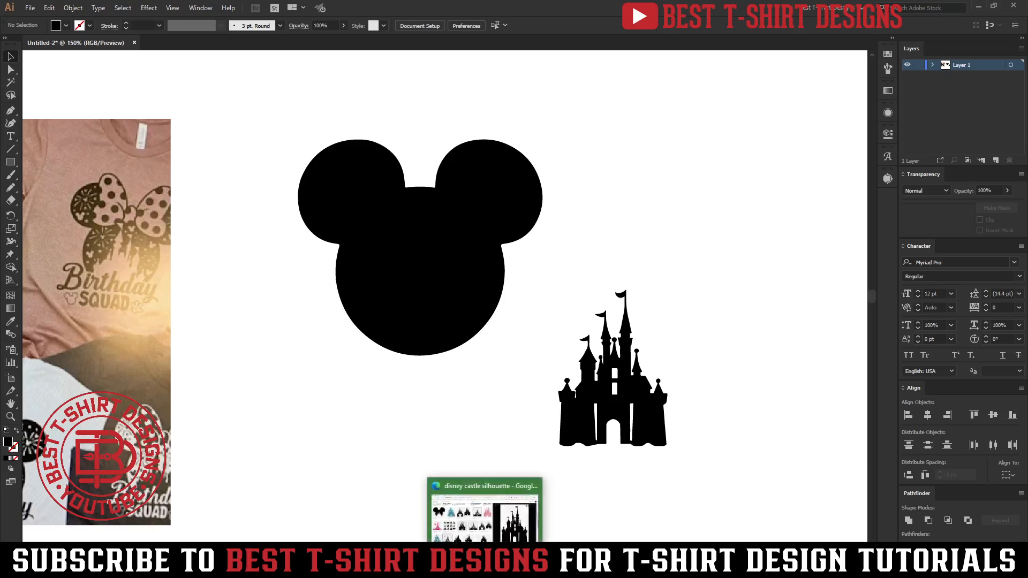
left_click(485, 562)
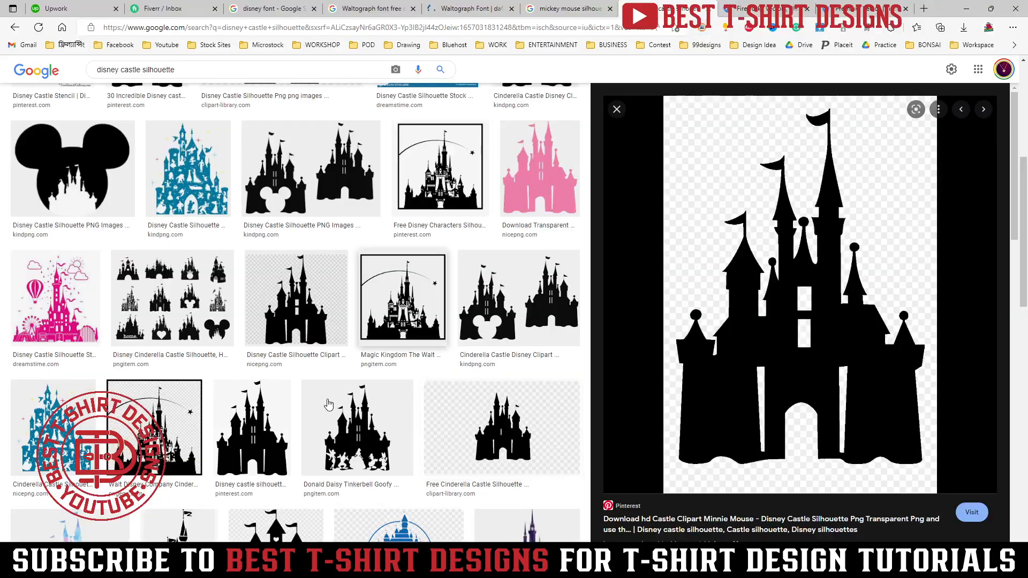
left_click(272, 563)
left_click_drag(242, 451, 589, 451)
scroll(184, 190, "up", 2)
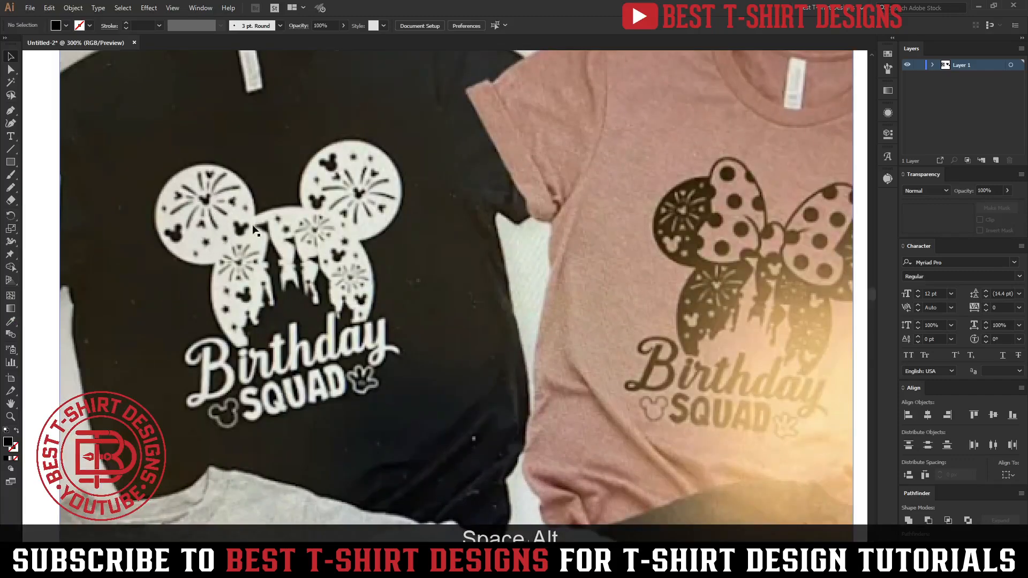
scroll(234, 222, "down", 3)
scroll(215, 205, "up", 2)
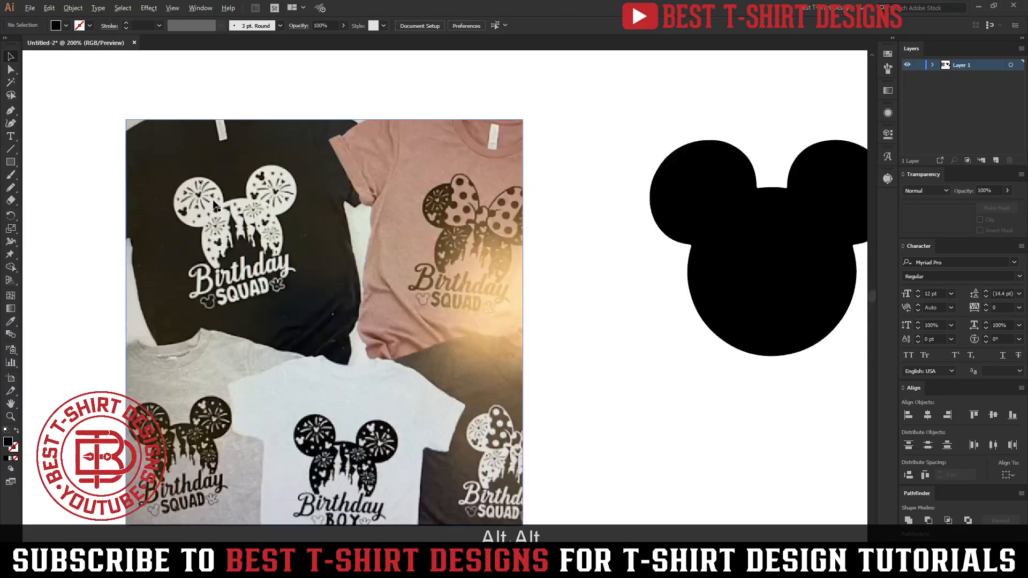
scroll(213, 203, "up", 1)
scroll(286, 265, "down", 2)
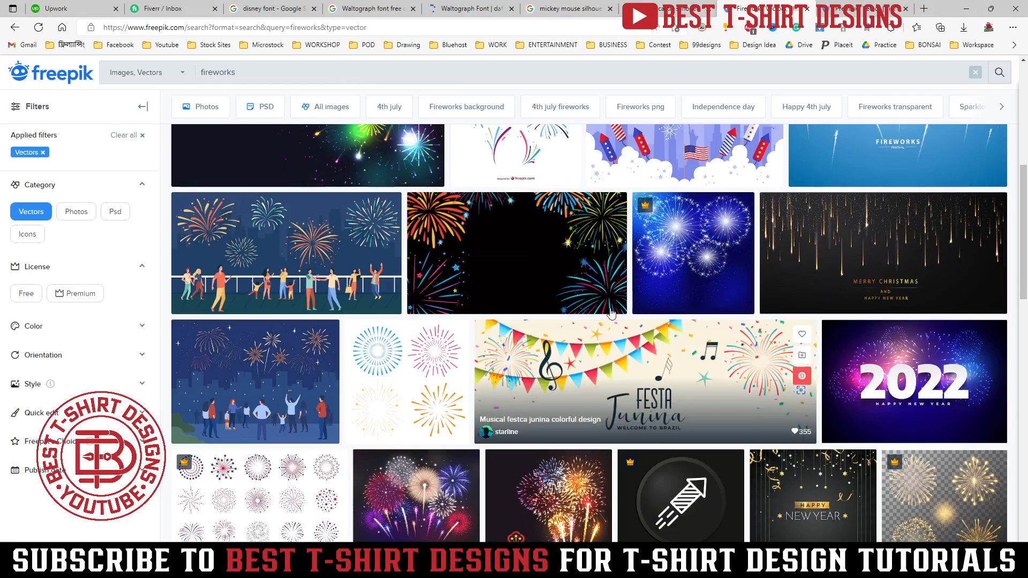
Step: Browse the Freepik fireworks vector results in the browser and open the Festa Junina colorful design
scroll(429, 268, "up", 6)
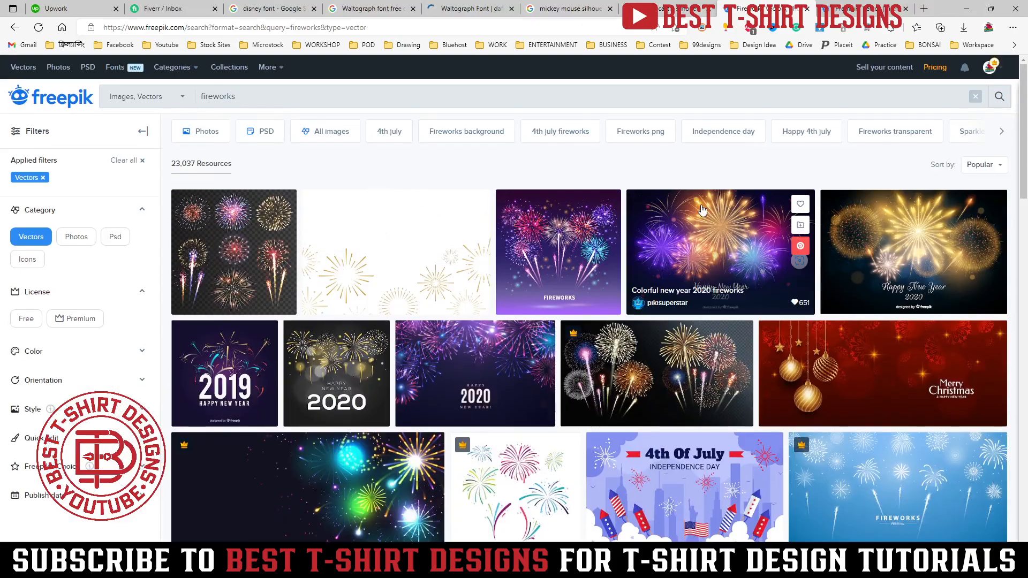
scroll(697, 203, "down", 4)
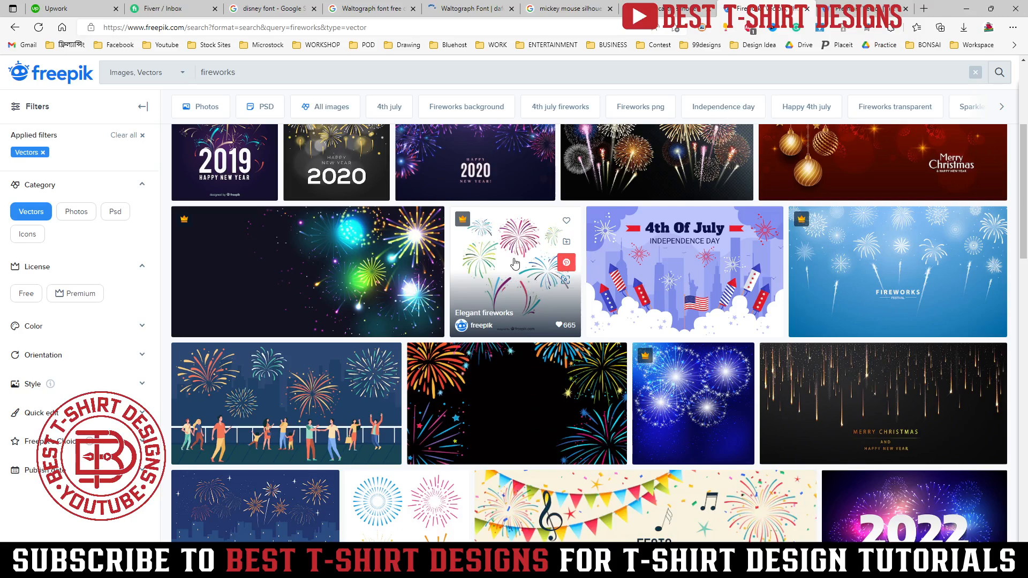
scroll(514, 268, "down", 4)
left_click(626, 303)
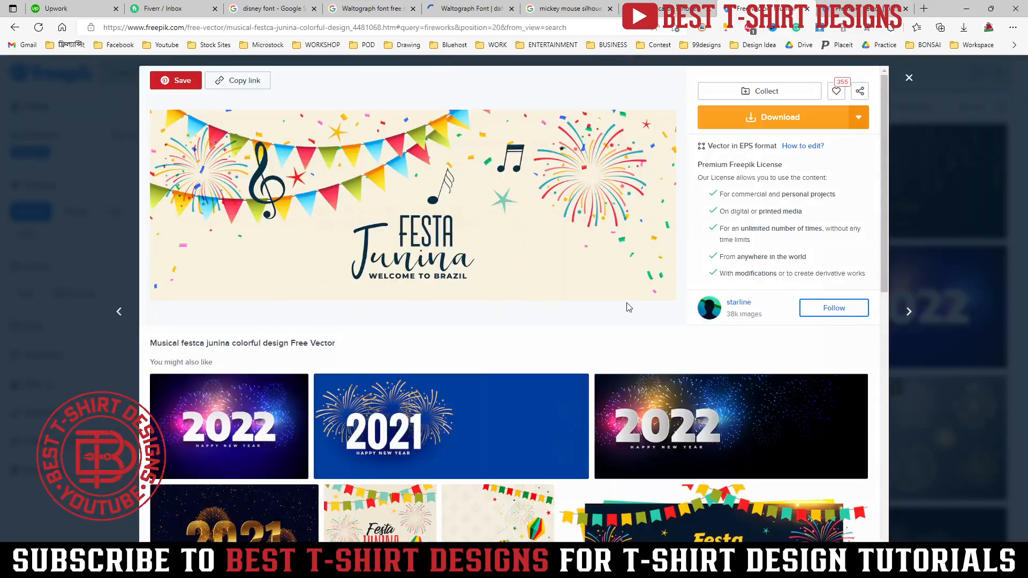
Step: Download the Festa Junina design archive and open its 18705.eps file in Illustrator
left_click(797, 115)
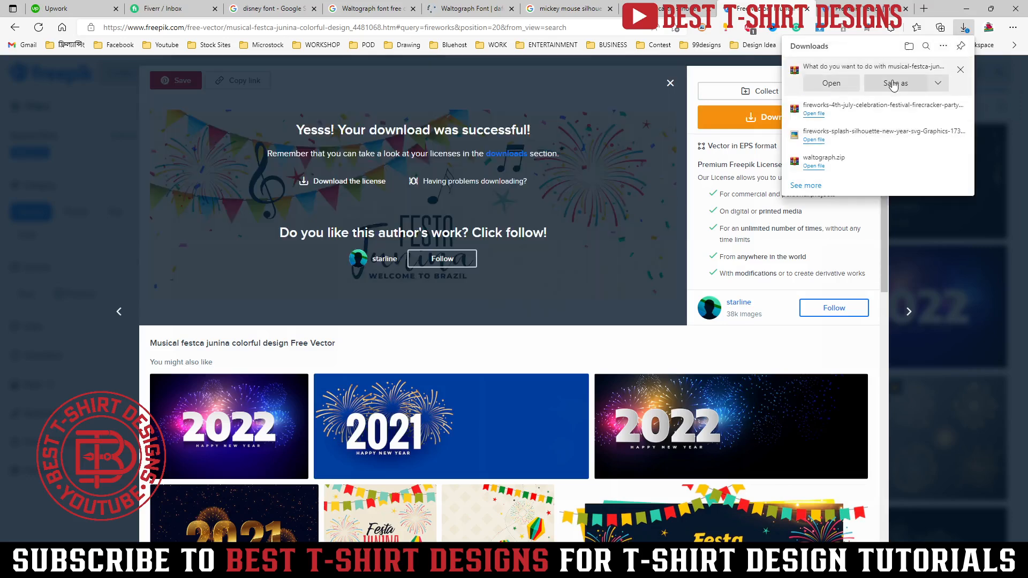
left_click(893, 84)
key("Return")
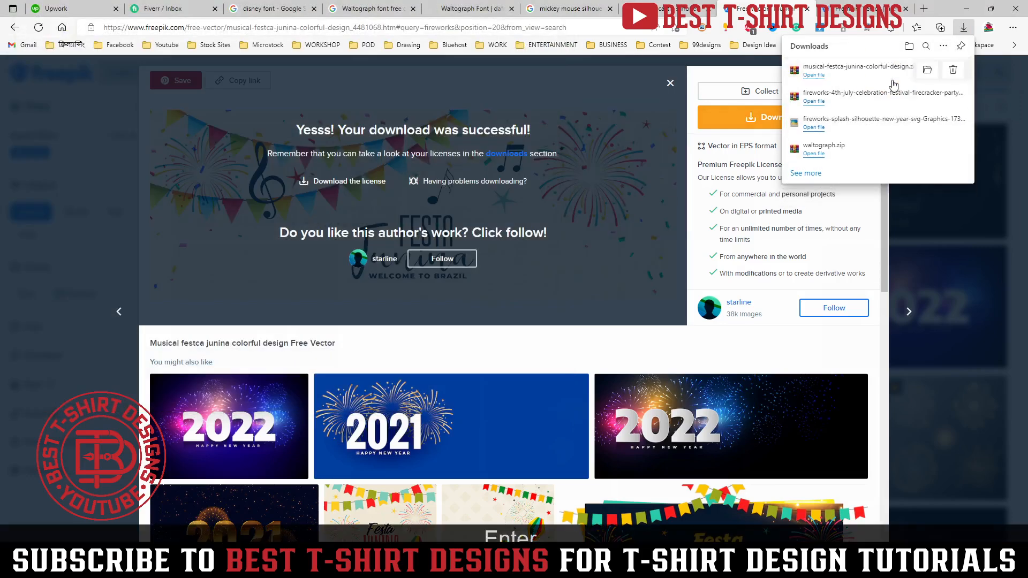
left_click(815, 76)
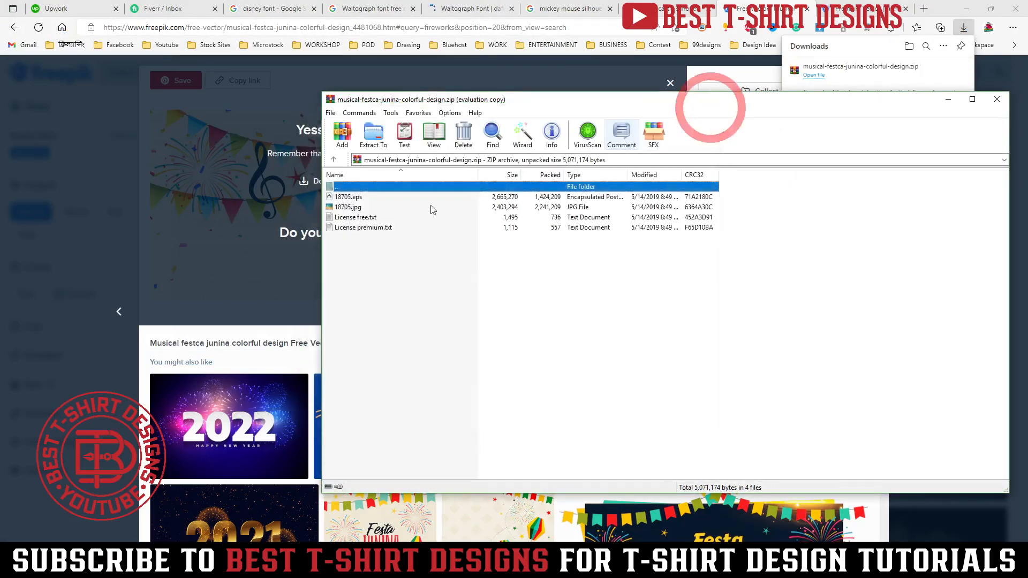
double_click(347, 197)
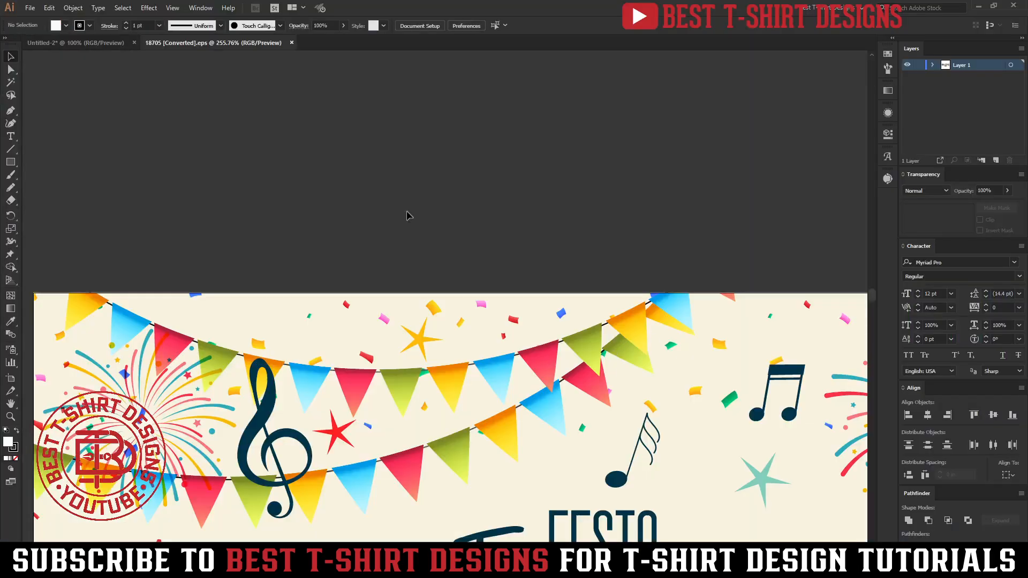
Step: Ungroup the Festa Junina artwork so its elements can be selected separately
scroll(354, 175, "down", 3)
left_click_drag(521, 326, 501, 288)
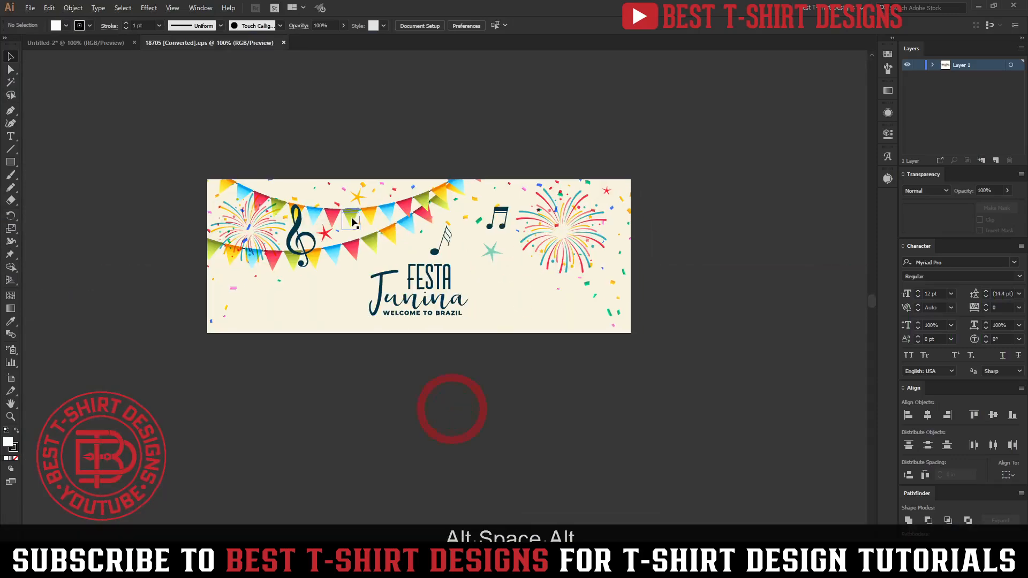
scroll(359, 220, "up", 1)
left_click(663, 261)
right_click(663, 261)
left_click(683, 346)
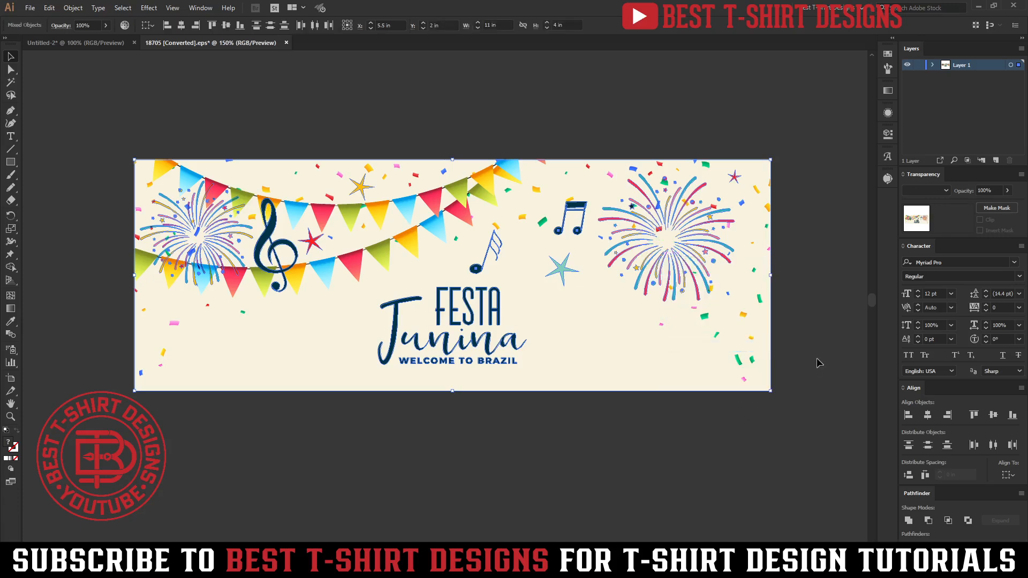
Step: Move both fireworks bursts out of the Festa Junina banner to the empty area below it
left_click(665, 260)
left_click_drag(665, 261, 601, 473)
left_click_drag(231, 236, 482, 468)
left_click(712, 480)
left_click_drag(733, 497, 247, 429)
left_click(638, 460)
Step: Copy the larger fireworks burst into the Untitled-2 document and place it between the reference photo and the Mickey head, below the ear
left_click(606, 450)
key("ctrl+c")
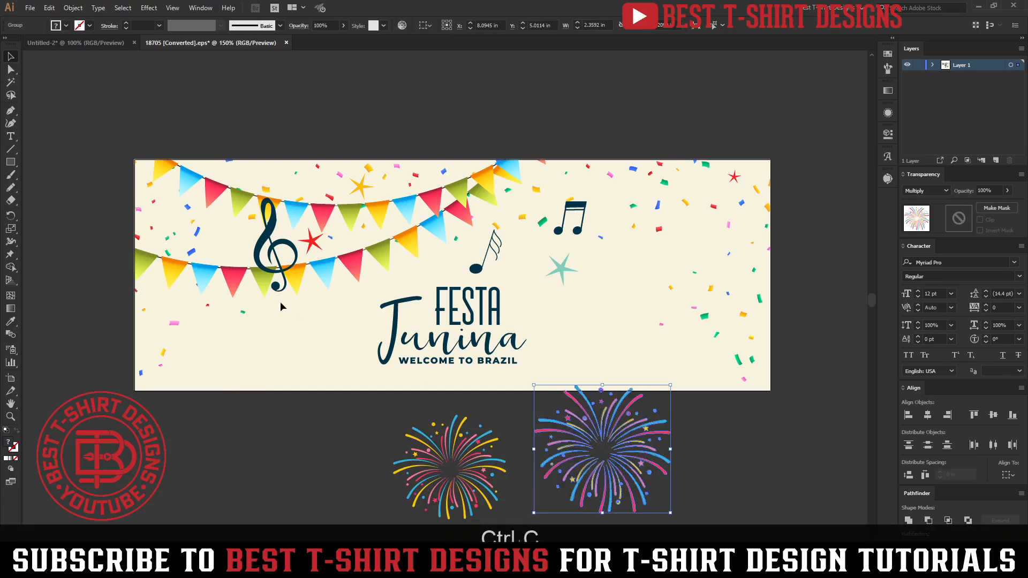
left_click(99, 42)
key("ctrl+v")
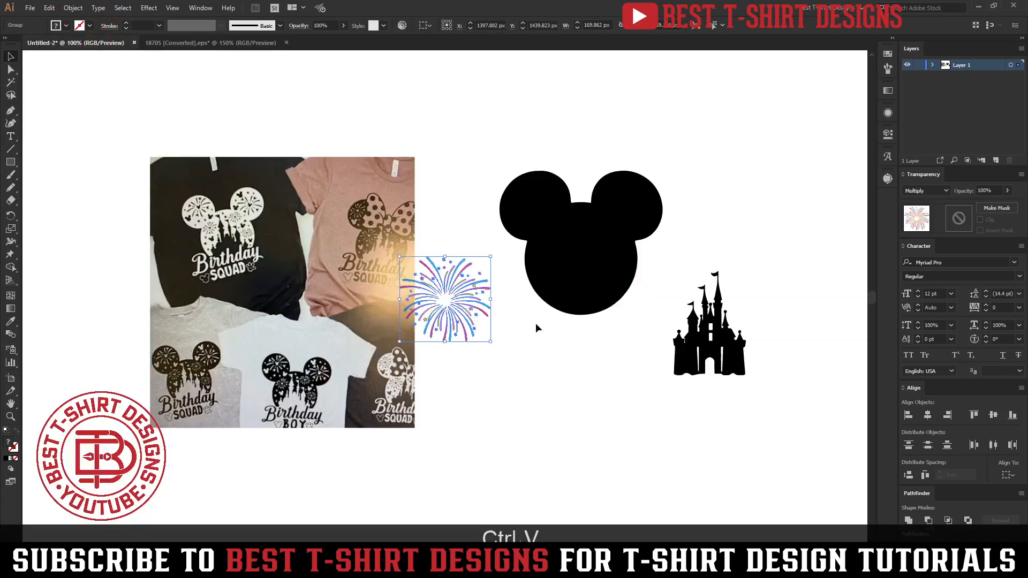
left_click_drag(455, 303, 493, 349)
left_click(600, 397)
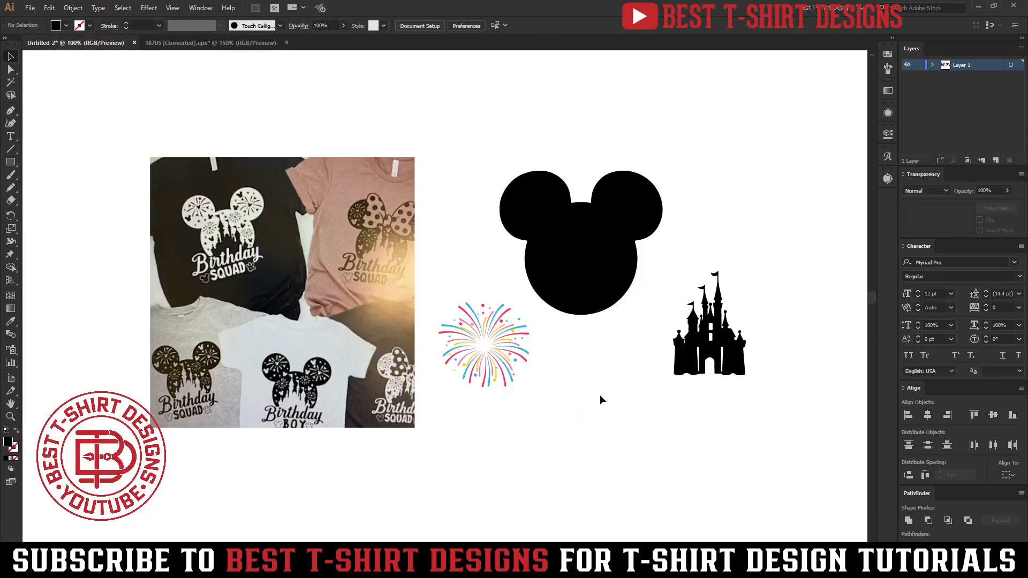
Step: Examine the polka-dot bow on the pink Birthday Squad shirt in the reference photo
left_click_drag(393, 212, 332, 202)
scroll(332, 200, "up", 3)
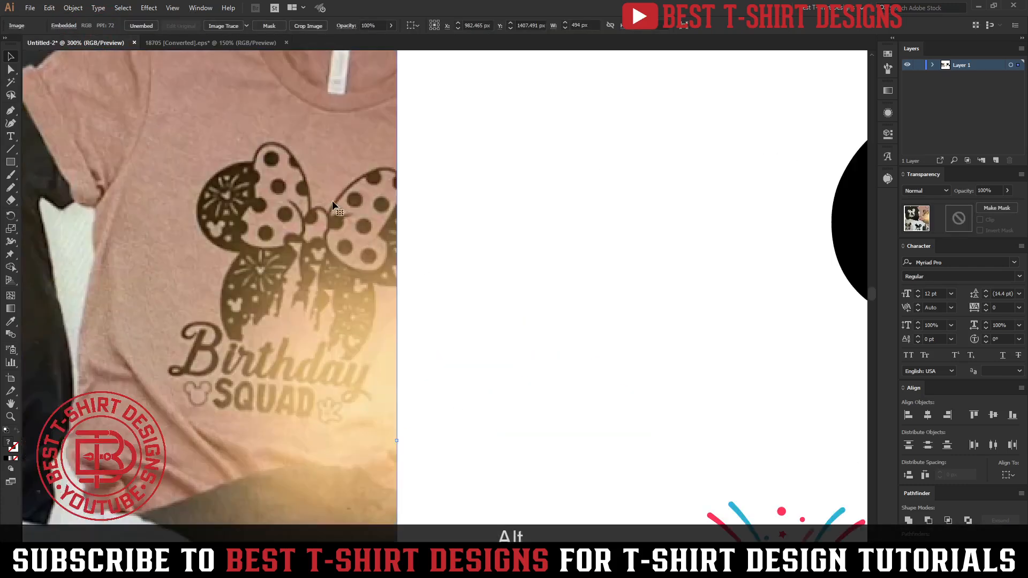
left_click(493, 288)
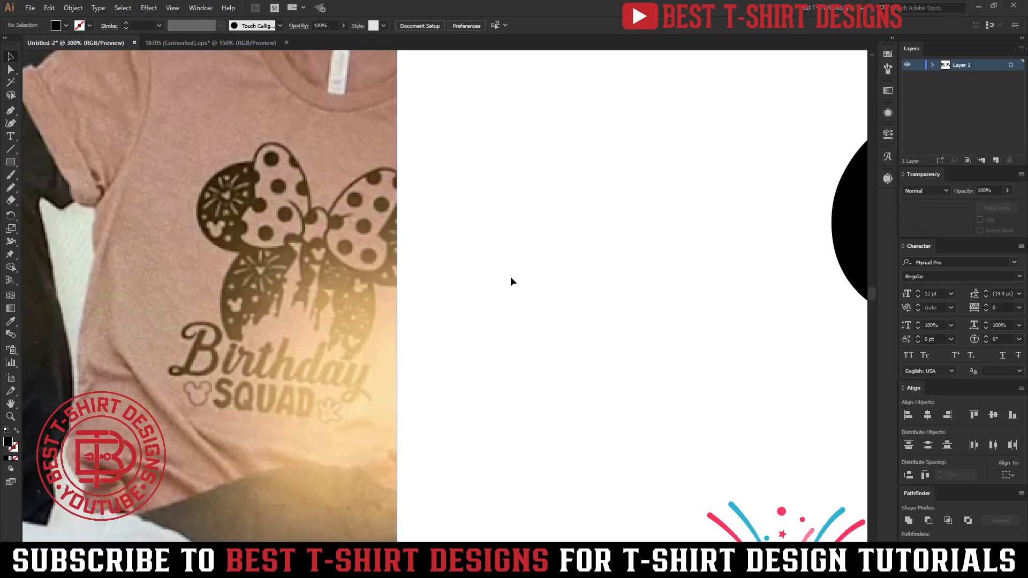
scroll(185, 181, "down", 1)
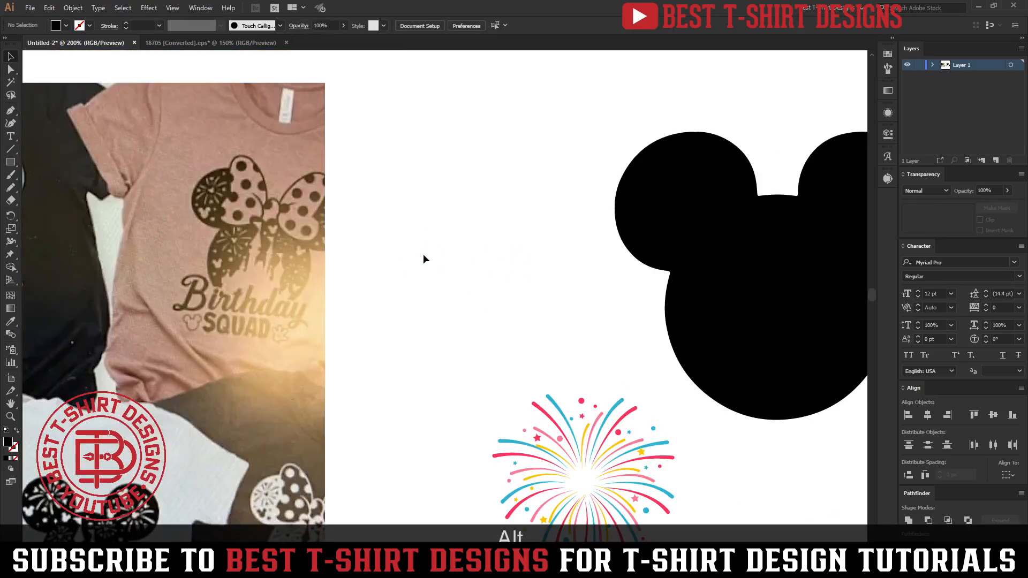
key("F10")
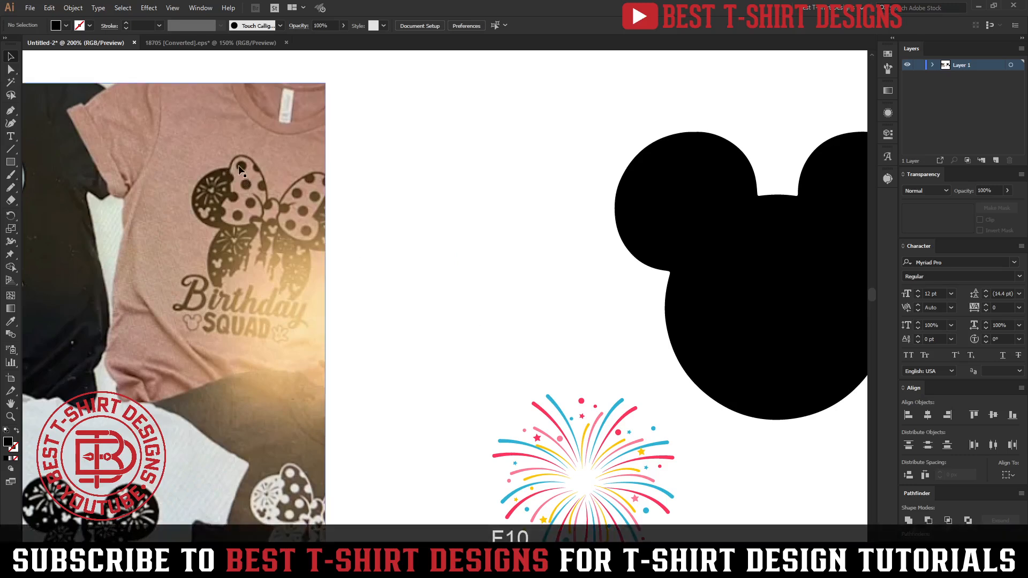
left_click_drag(372, 132, 168, 262)
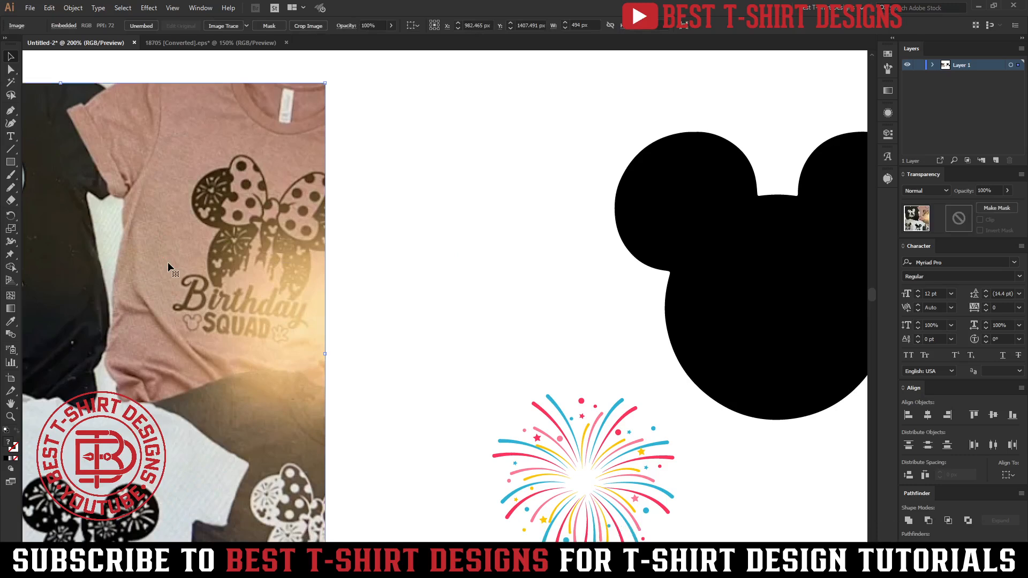
left_click(415, 297)
left_click_drag(386, 147, 174, 263)
left_click_drag(368, 152, 159, 248)
left_click(392, 274)
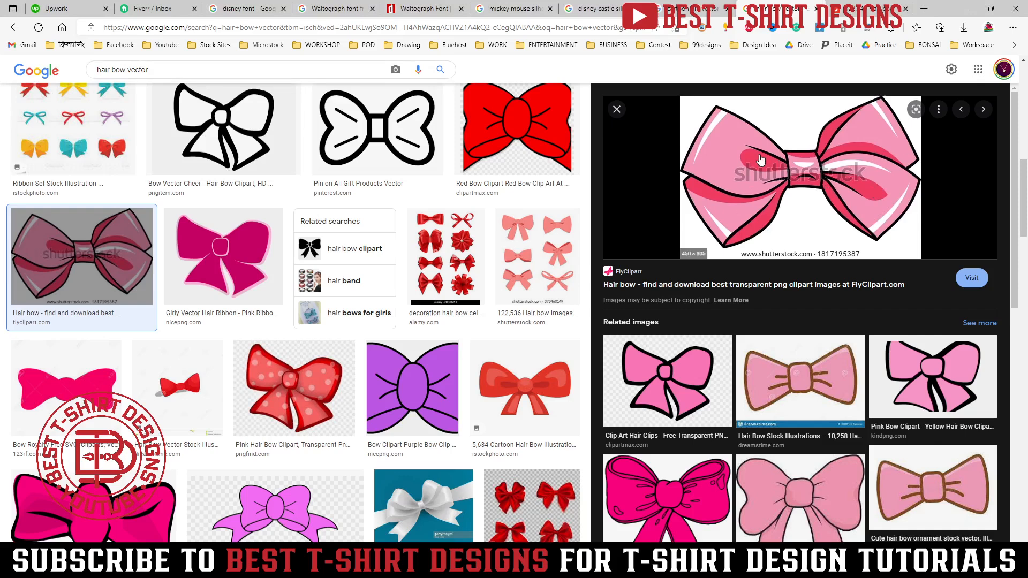
Step: Copy the pink bow image from the "hair bow vector" image search in the browser and paste it into the Illustrator document
right_click(760, 159)
left_click(807, 327)
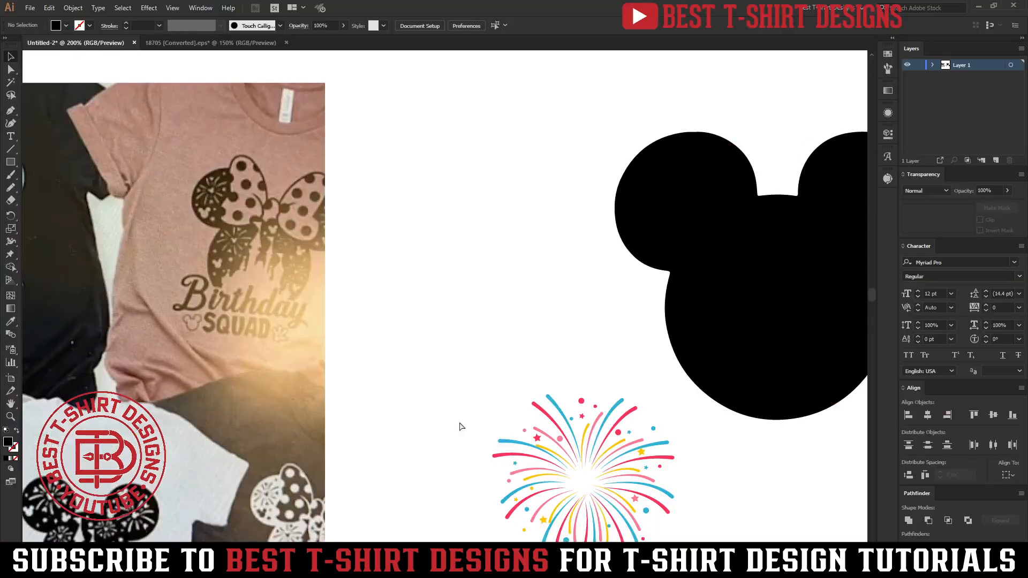
key("ctrl+v")
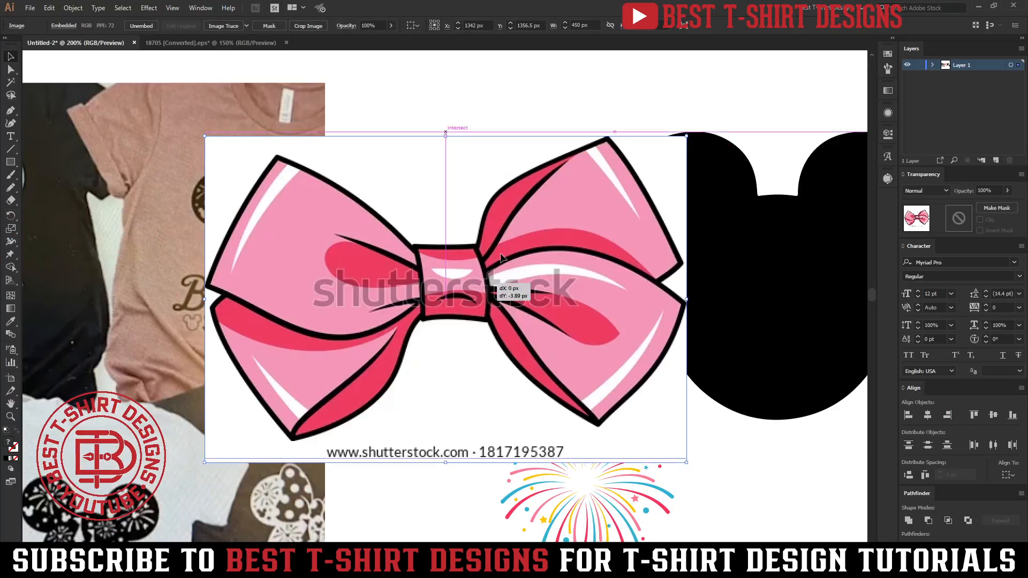
left_click_drag(492, 265, 512, 249)
Step: Trace the bow image in black and white with threshold 68 and Ignore White enabled, and expand the tracing
left_click(223, 25)
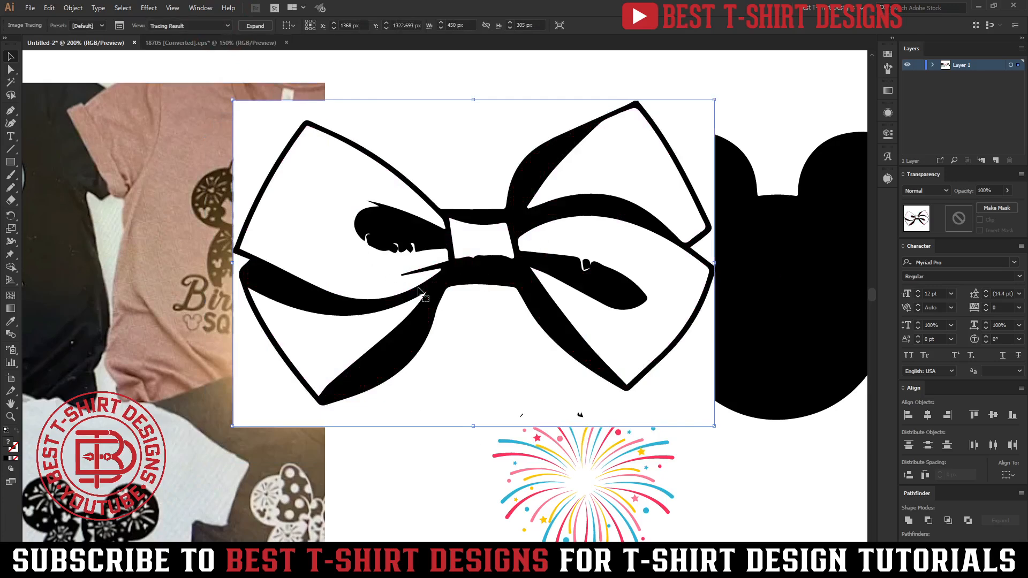
left_click(120, 25)
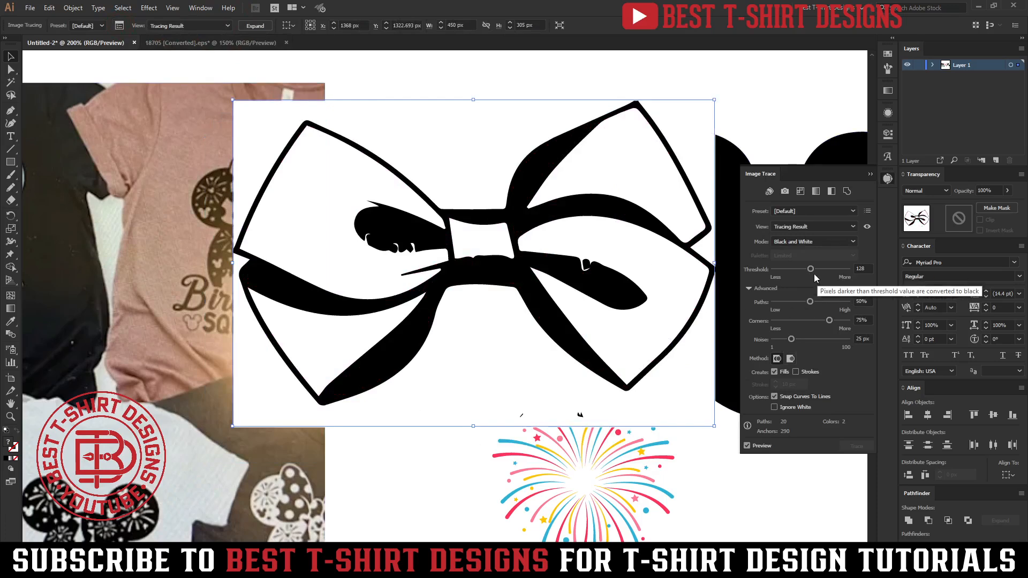
left_click(805, 269)
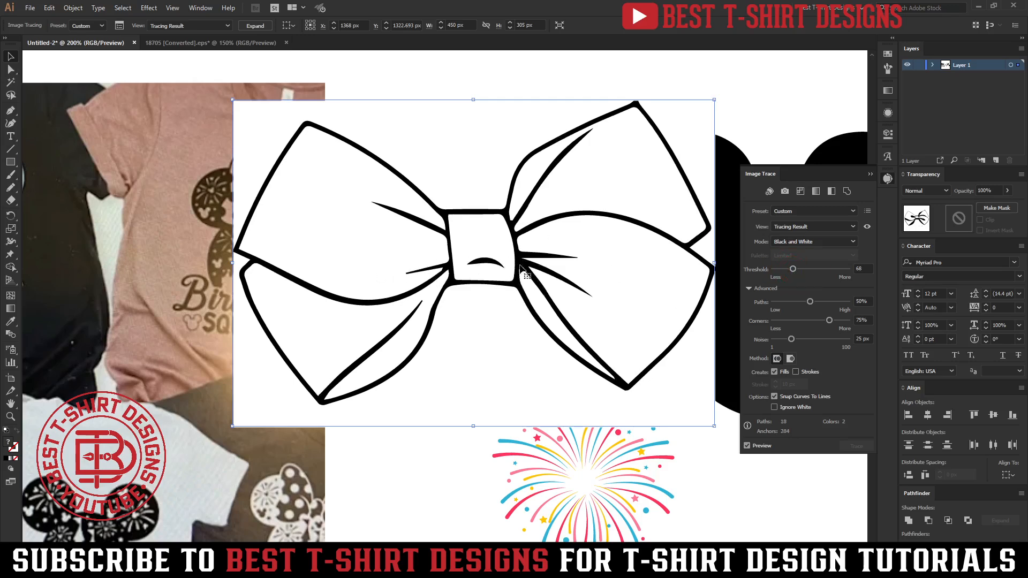
left_click(789, 409)
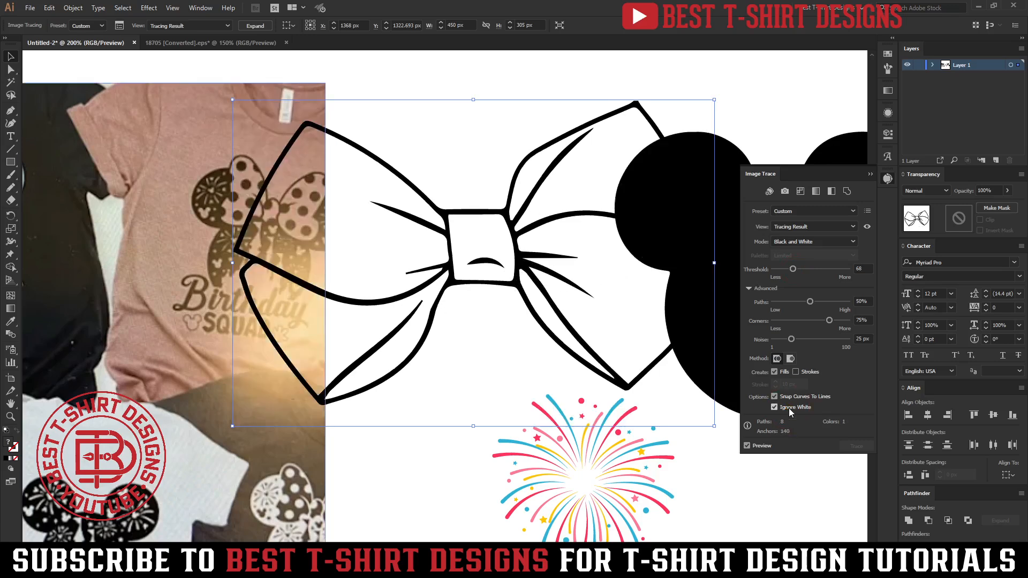
left_click(886, 183)
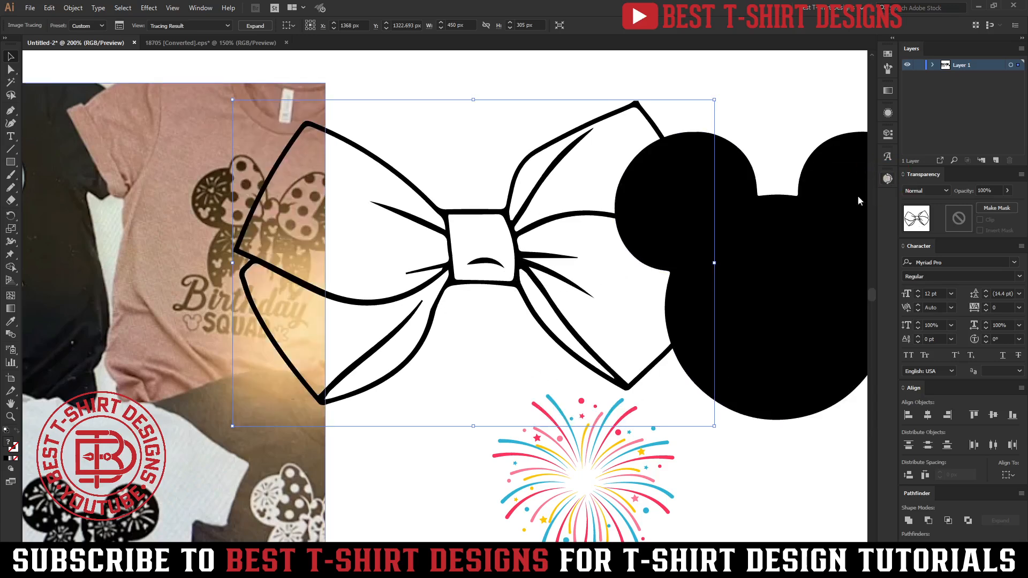
left_click(254, 26)
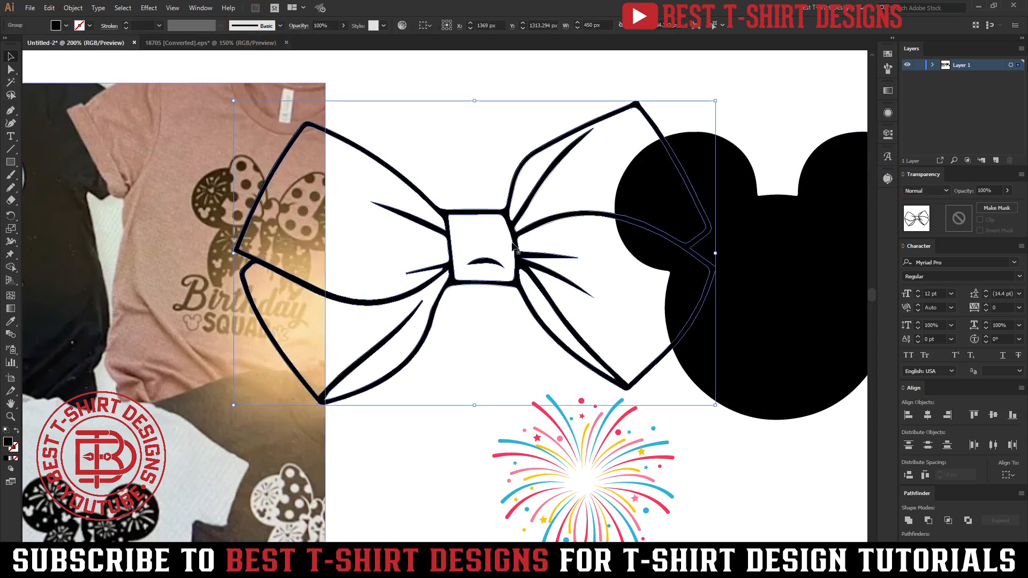
Step: Move the traced bow to the empty area beside the Mickey head and compare it with the bow in the reference photo
scroll(217, 189, "down", 3)
left_click_drag(297, 222, 714, 165, "alt")
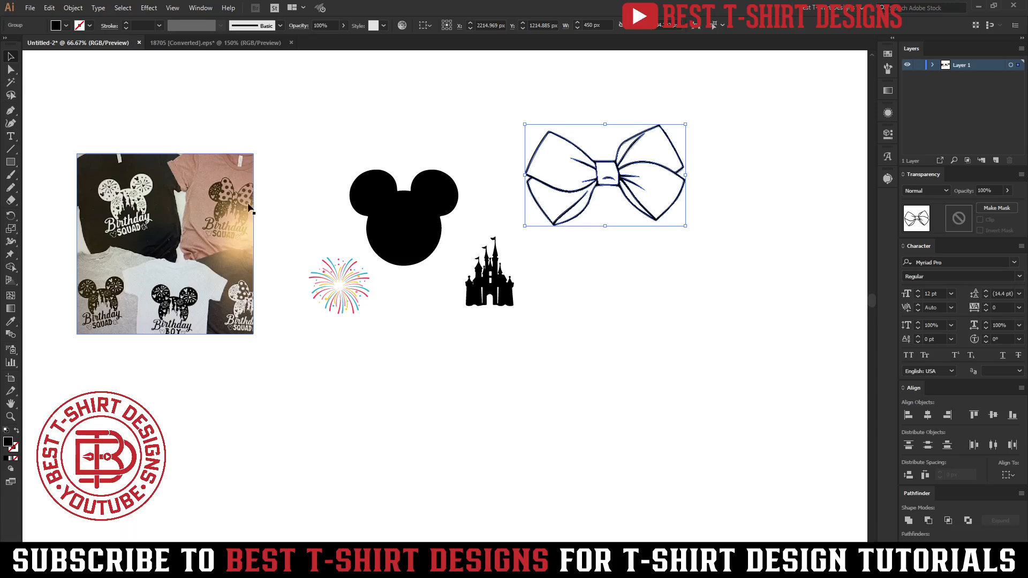
scroll(236, 194, "up", 5)
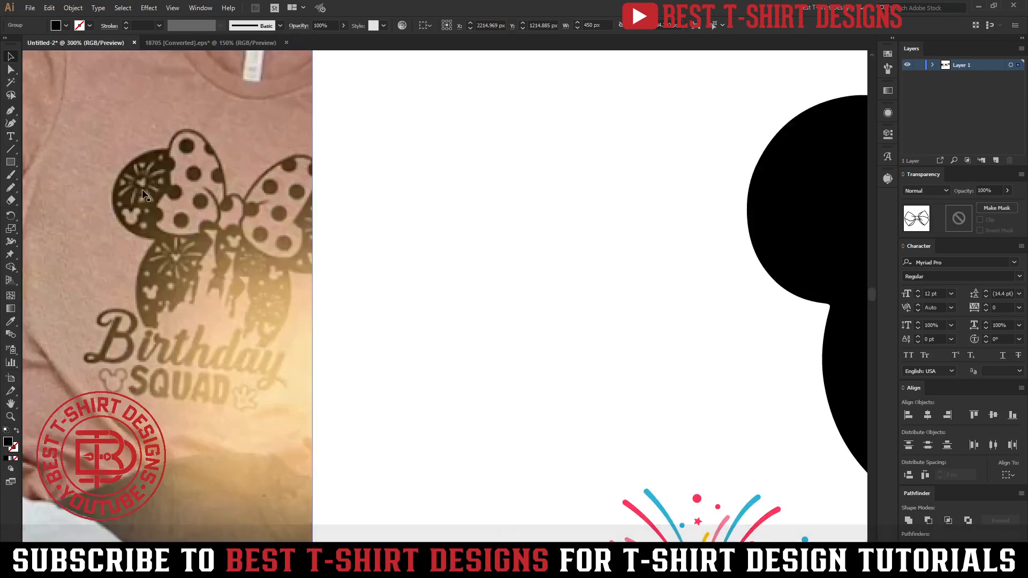
scroll(220, 219, "down", 4)
Step: Place the bow between the Mickey head's ears, tilt it slightly clockwise, scale it to about 176 px wide and nudge it down
left_click_drag(619, 173, 328, 196)
scroll(319, 176, "up", 3)
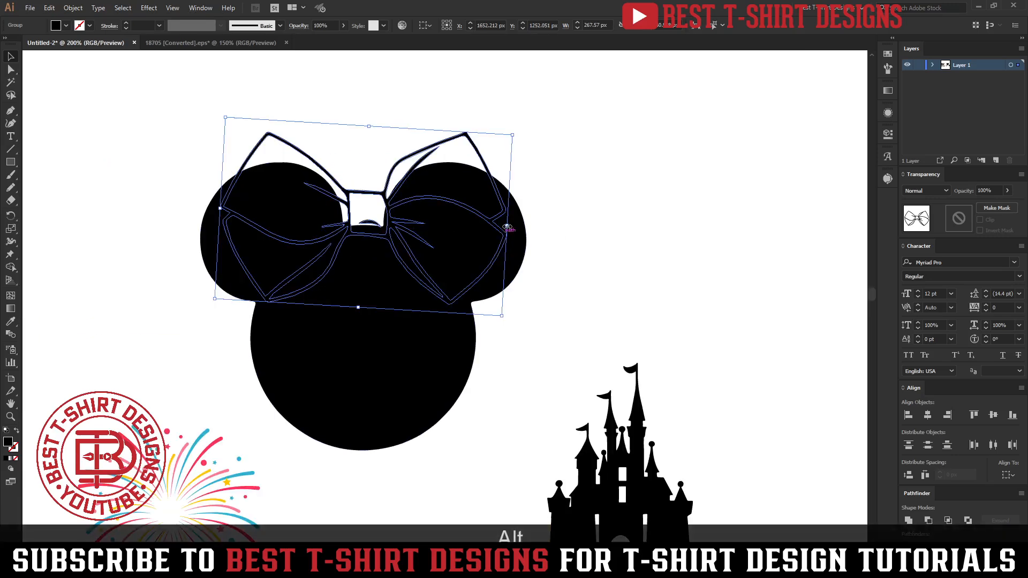
left_click_drag(506, 225, 460, 231)
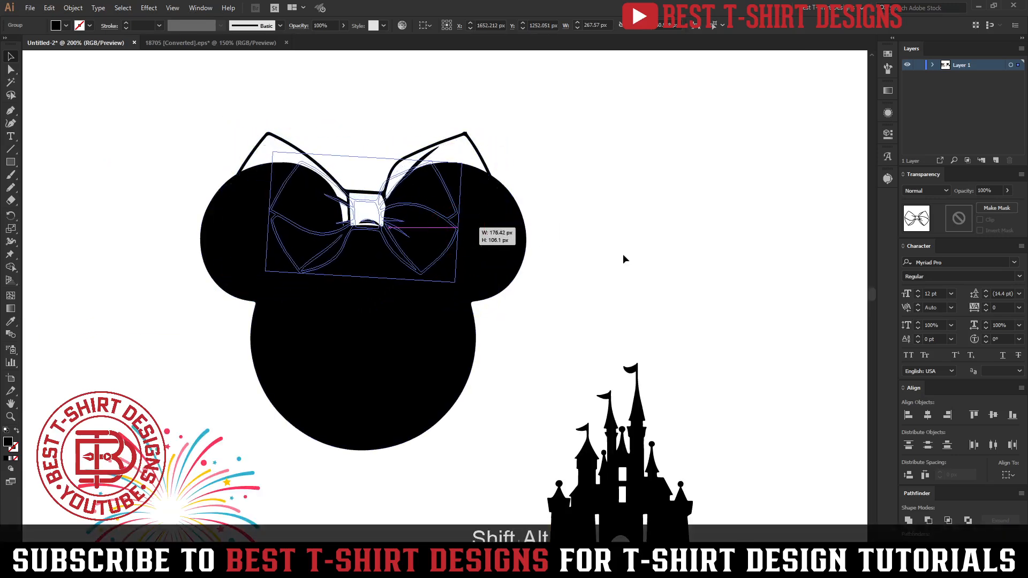
key("Down")
key("Down")
key("Down")
key("Down")
key("Down")
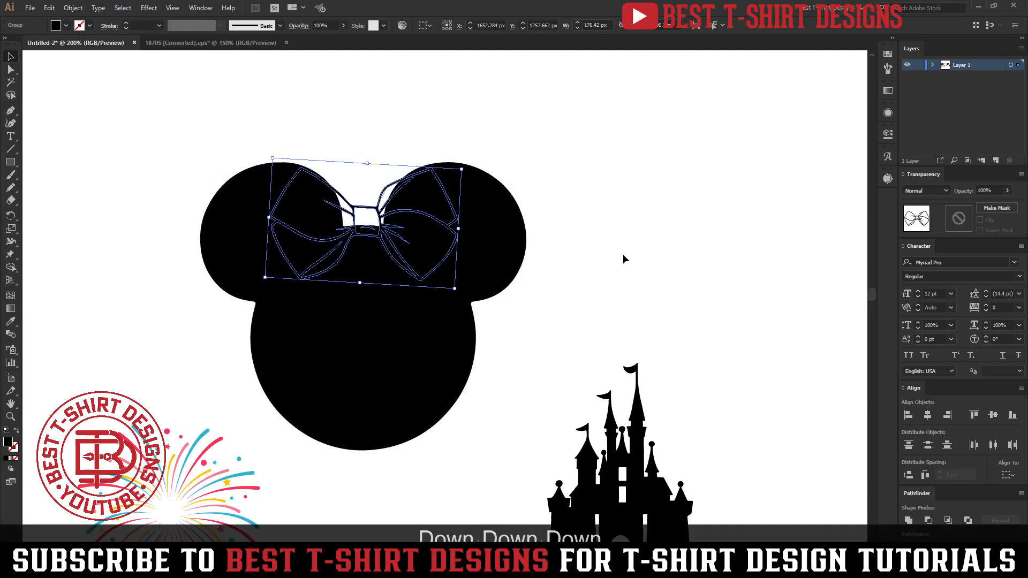
Step: Select the Mickey head together with its bow and move both to a clear area away from the castle and fireworks
left_click_drag(519, 348, 229, 146)
left_click_drag(513, 98, 512, 99)
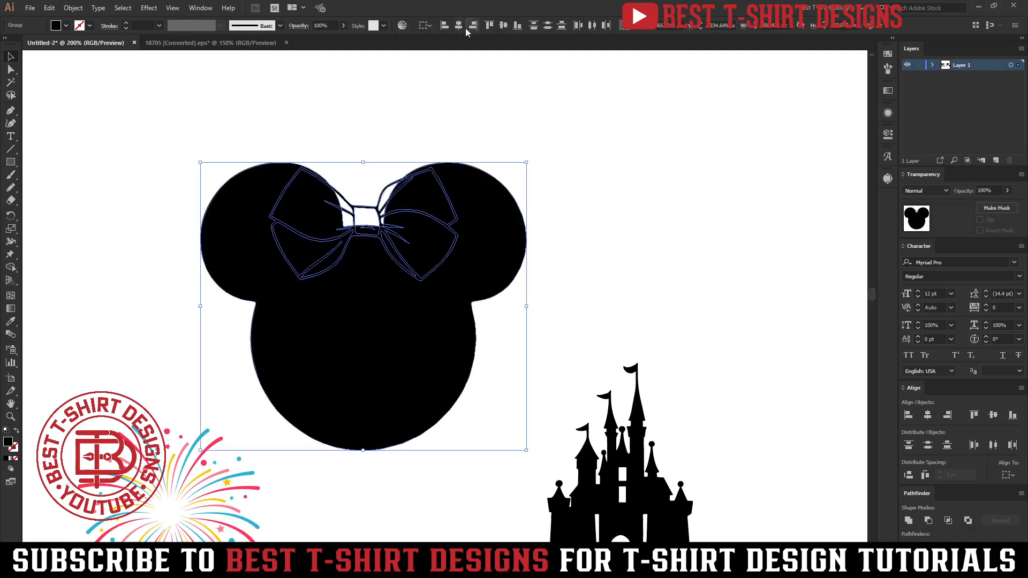
scroll(410, 279, "down", 2)
left_click_drag(410, 279, 581, 164)
scroll(652, 79, "up", 2)
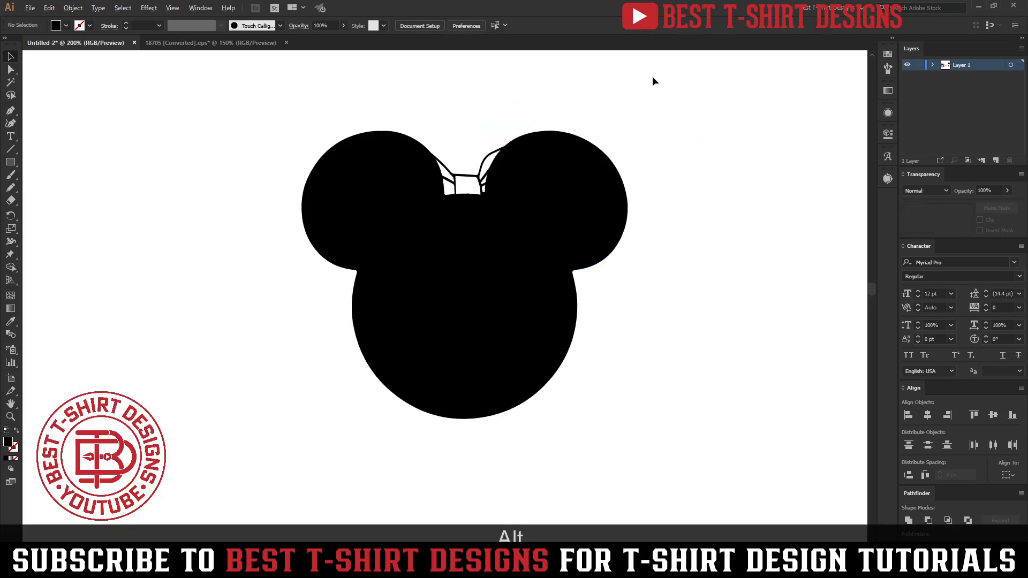
Step: Copy the bow, add an opacity mask to the Mickey head with Clip off, and paste the bow in front inside the mask
left_click(467, 179)
key("ctrl+c")
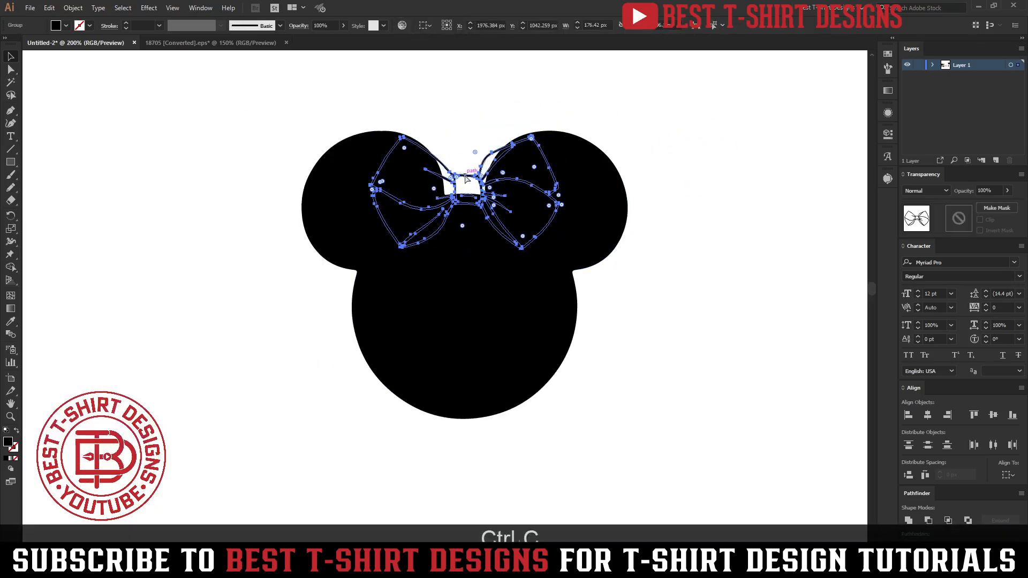
left_click(590, 227)
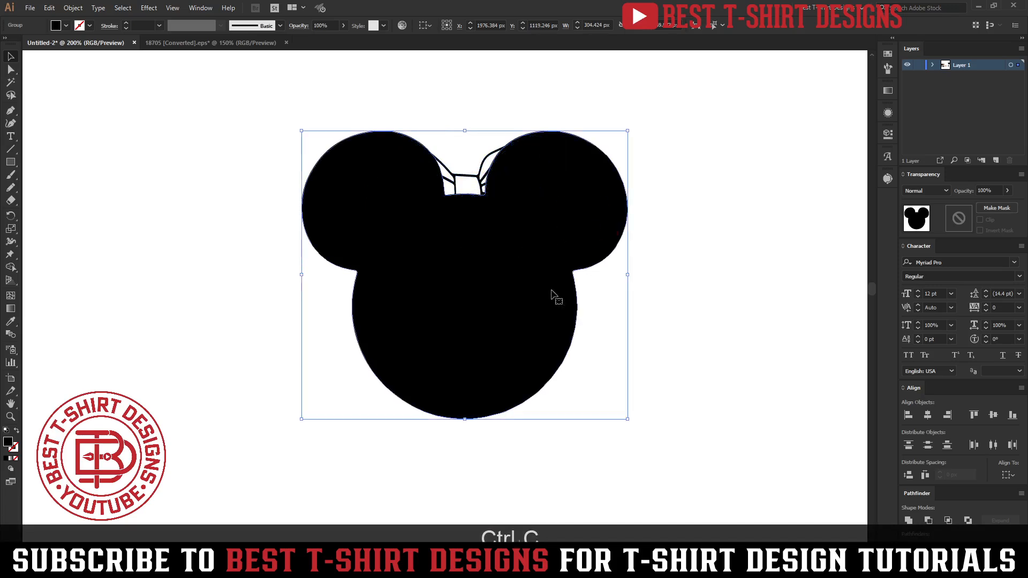
double_click(960, 220)
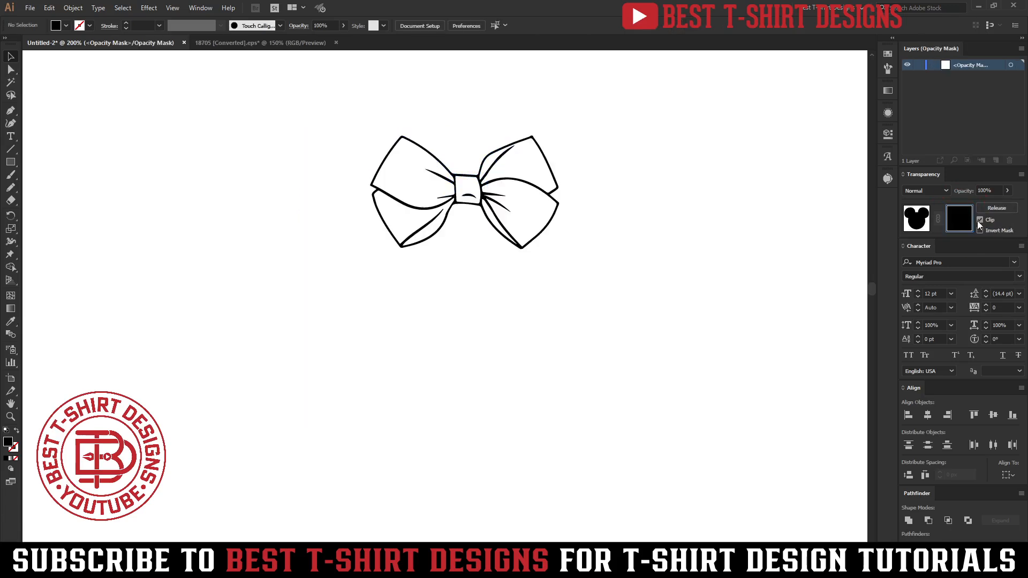
left_click(979, 221)
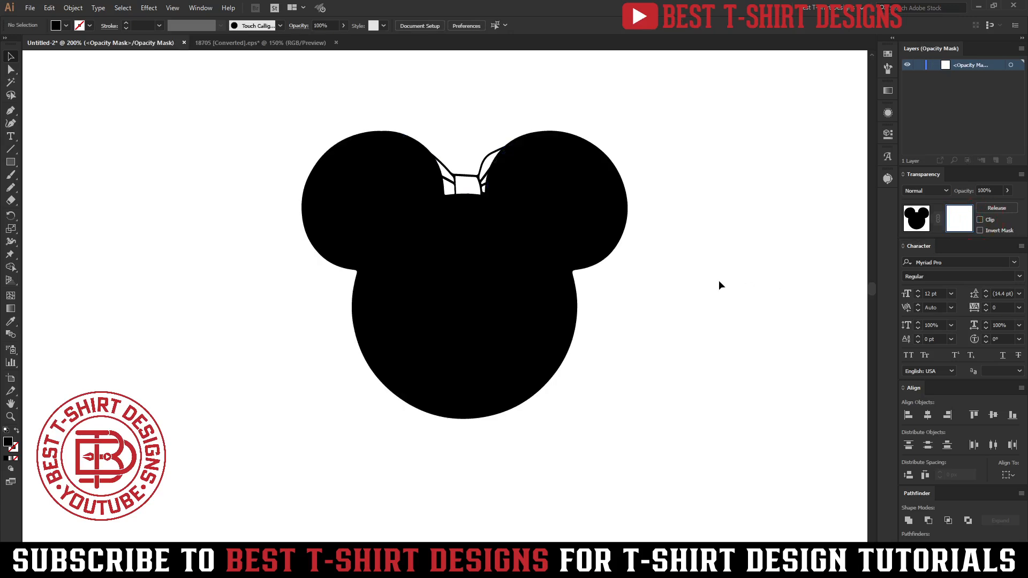
key("ctrl+f")
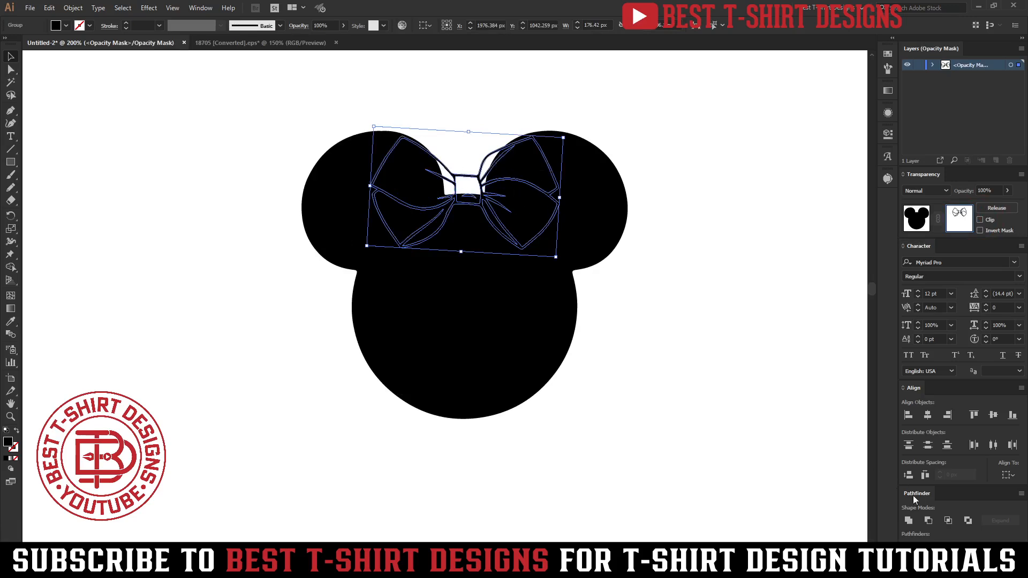
Step: Merge and unite the bow shapes inside the mask into a solid silhouette, then return to editing the artwork
left_click(950, 545)
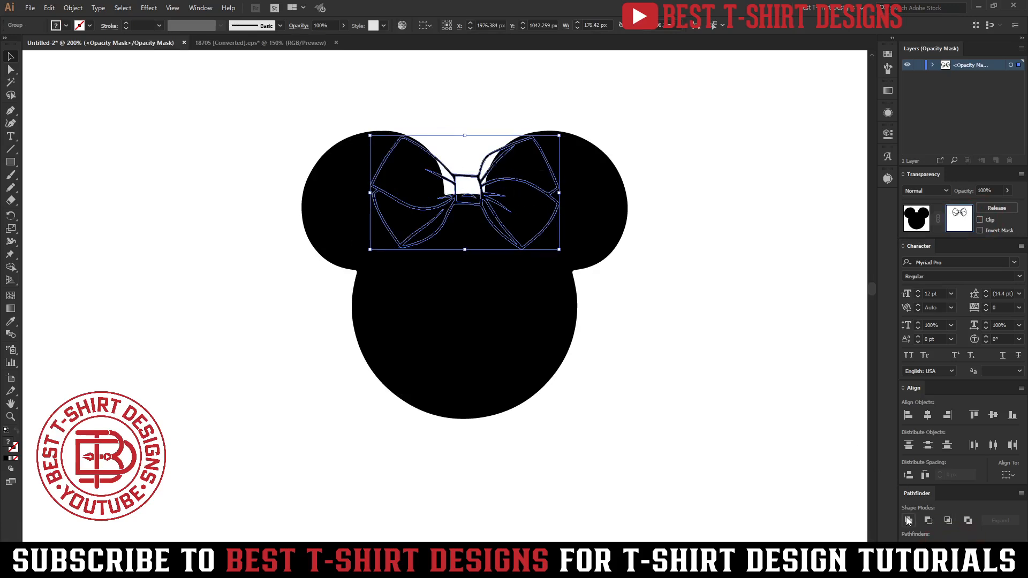
left_click(909, 520)
left_click(688, 347)
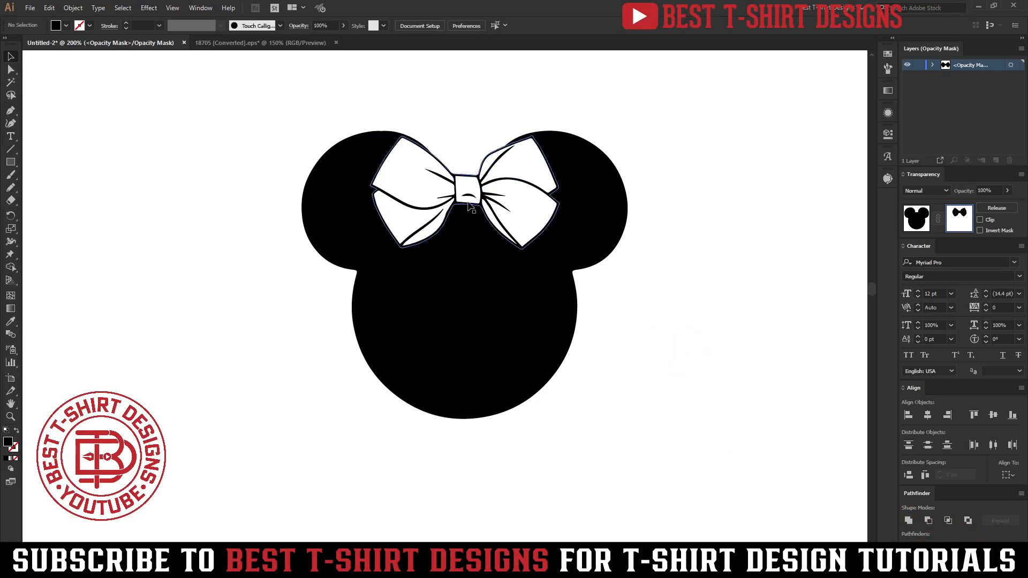
left_click(915, 217)
left_click(467, 114)
scroll(470, 124, "up", 2)
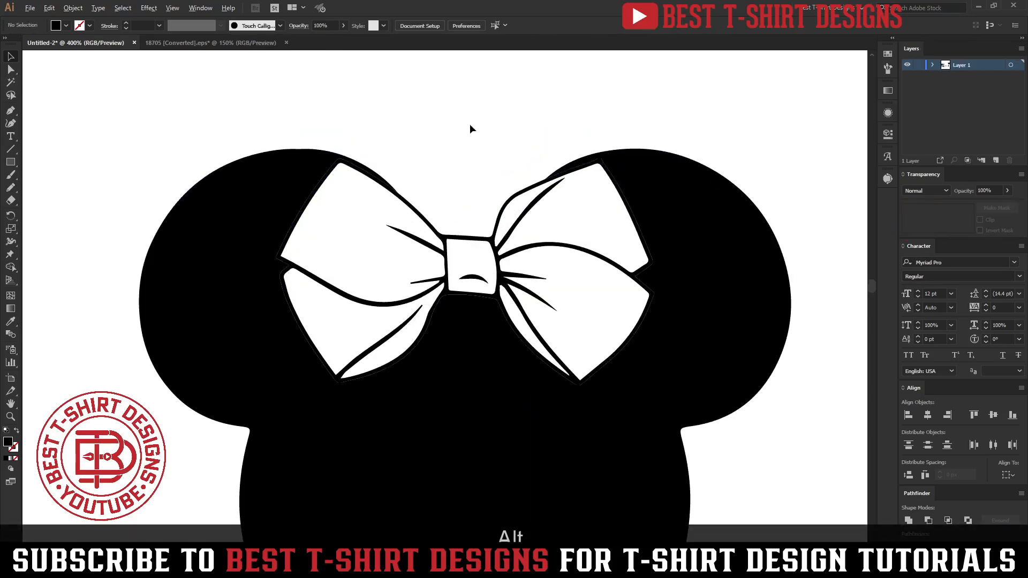
Step: Isolate the bow group and draw black circles as polka dots on its left loop
left_click(535, 248)
double_click(631, 288)
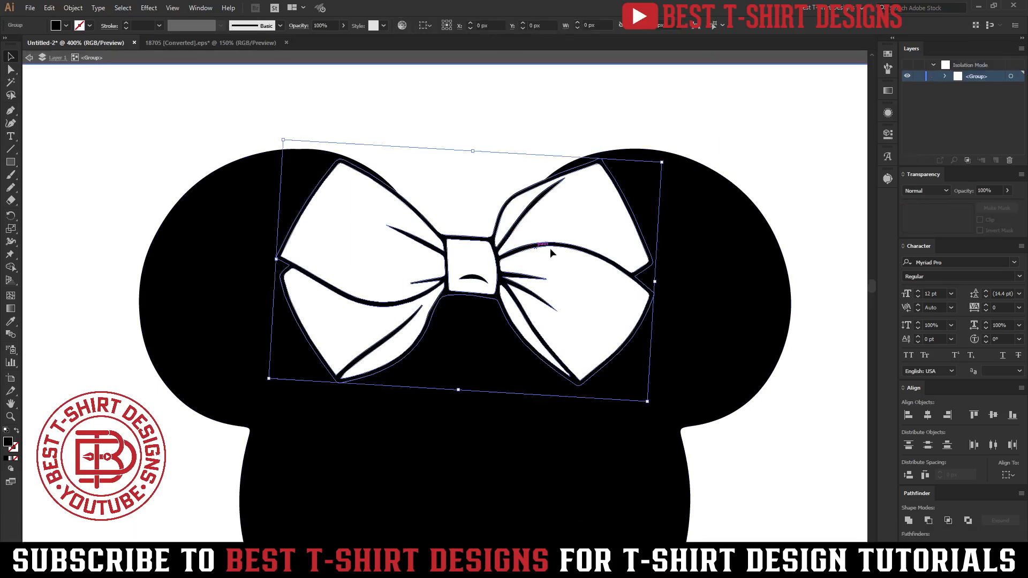
left_click(478, 181)
key("space")
left_click_drag(474, 173, 454, 171)
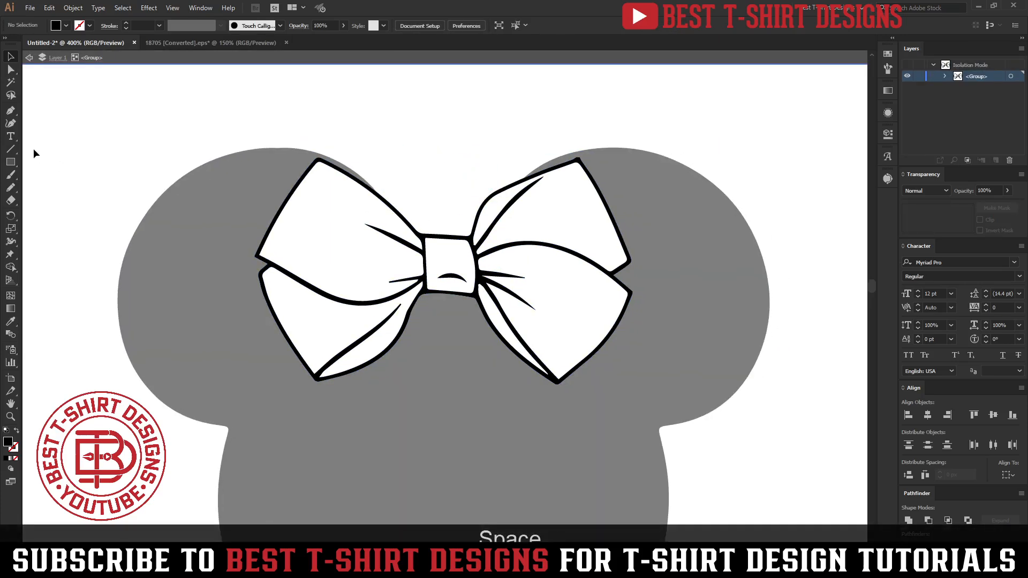
left_click(11, 162)
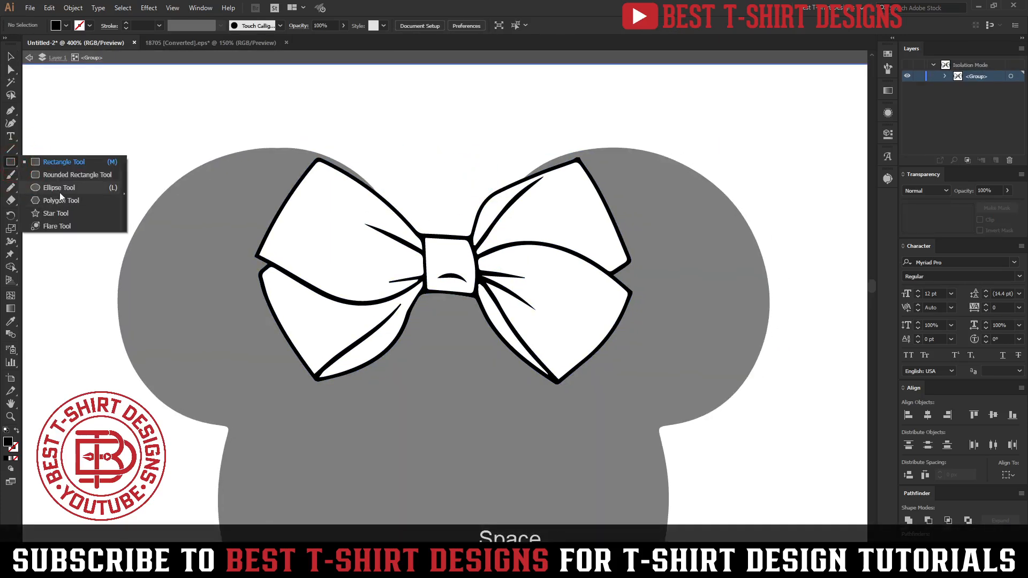
left_click(59, 188)
scroll(391, 225, "up", 1)
left_click_drag(287, 223, 288, 294)
Step: Duplicate the polka dots across both loops of the bow, adding a smaller 8.86 px one in the lower left fold
key("v")
left_click_drag(288, 295, 307, 364)
left_click_drag(306, 363, 612, 276)
left_click_drag(611, 276, 696, 221)
left_click_drag(696, 221, 362, 414)
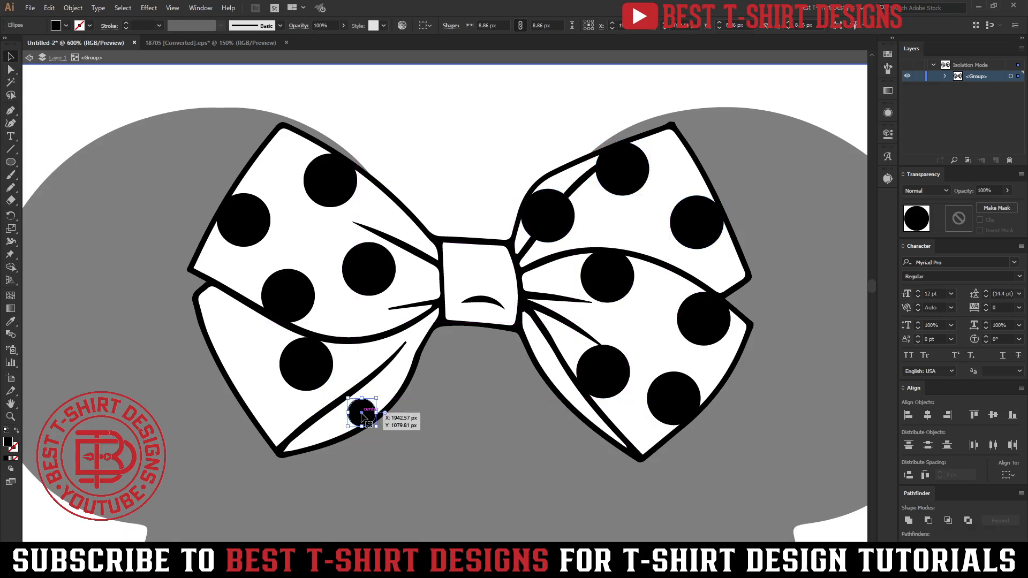
Step: Place copies of the 8.86 px dot in the upper left and lower right of the bow's knot and leave isolation mode
left_click_drag(464, 386, 505, 312)
key("Down")
key("Down")
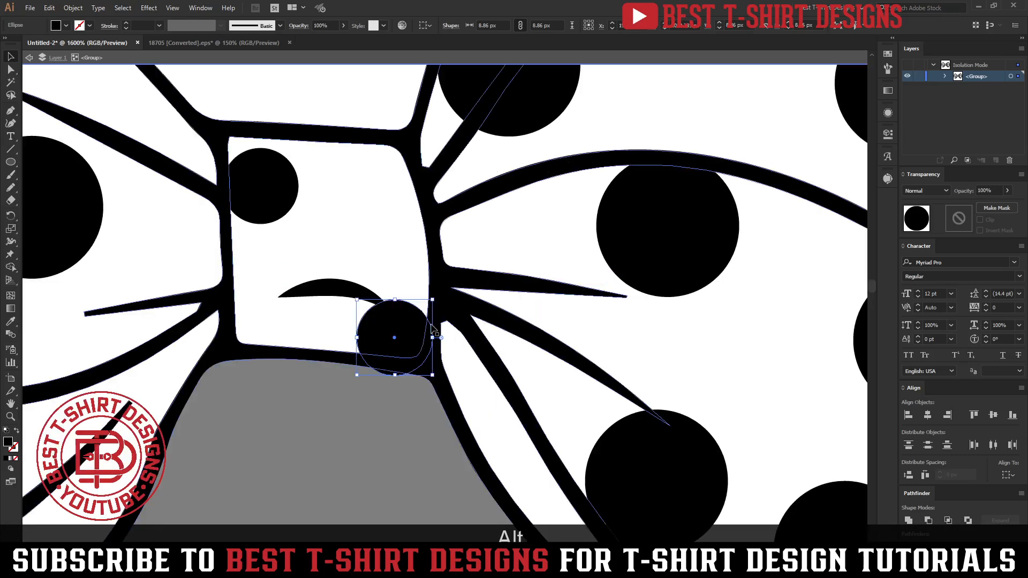
left_click_drag(416, 336, 413, 327)
scroll(437, 396, "down", 4)
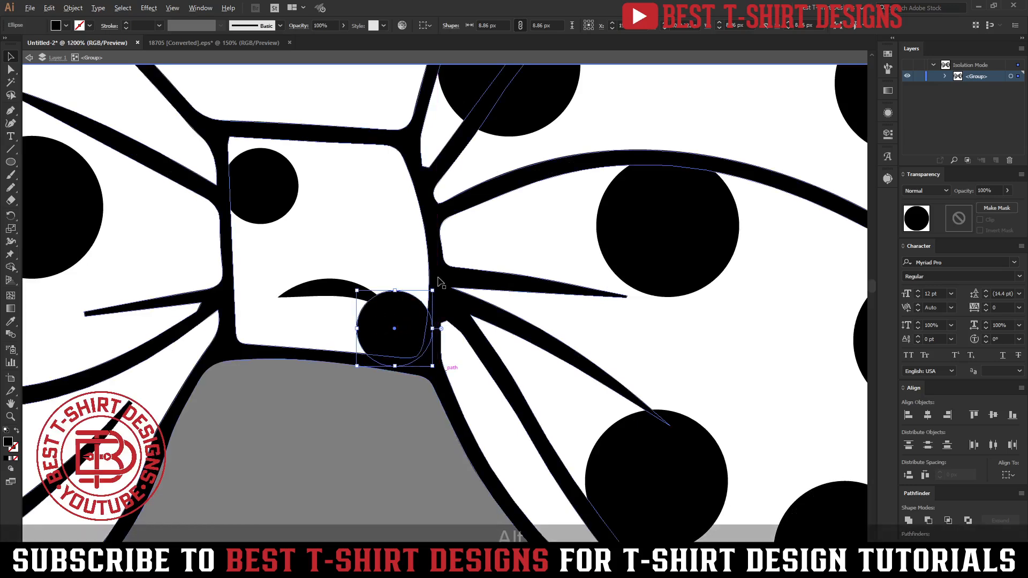
left_click(393, 159)
scroll(423, 163, "down", 1)
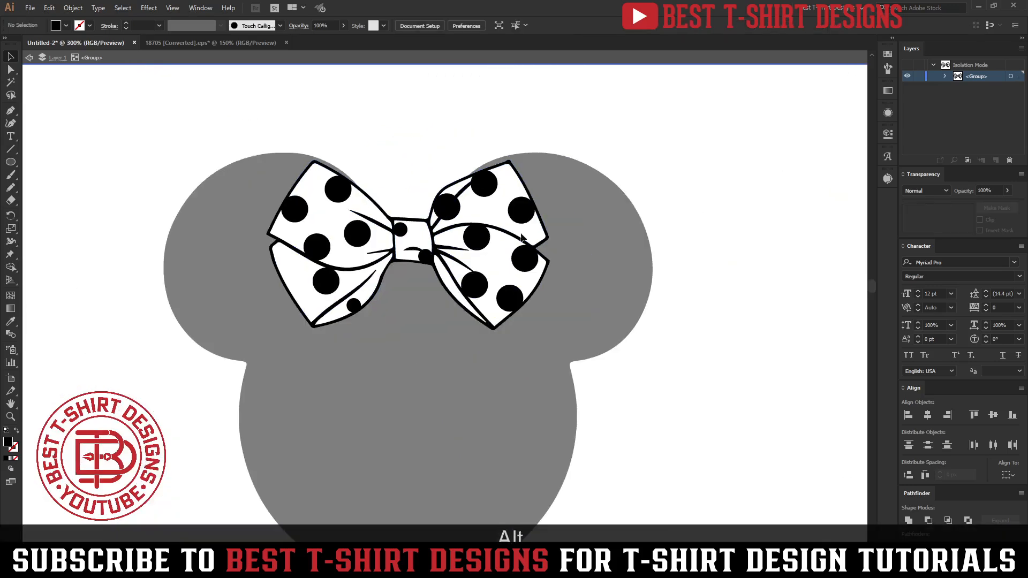
double_click(709, 255)
Step: Group the Mickey head with its polka-dot bow
scroll(419, 156, "down", 3)
left_click(584, 286)
left_click_drag(286, 119, 571, 315)
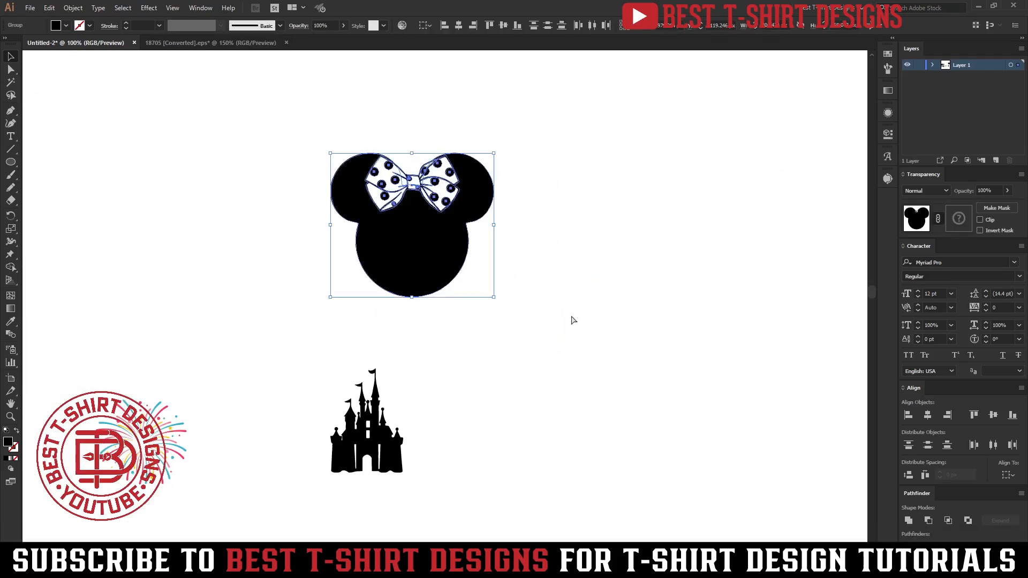
key("ctrl+g")
Step: Move the castle onto the Mickey head's face and scale it proportionally to about 190 px wide
left_click(412, 404)
left_click_drag(375, 432, 417, 256)
scroll(409, 231, "up", 1)
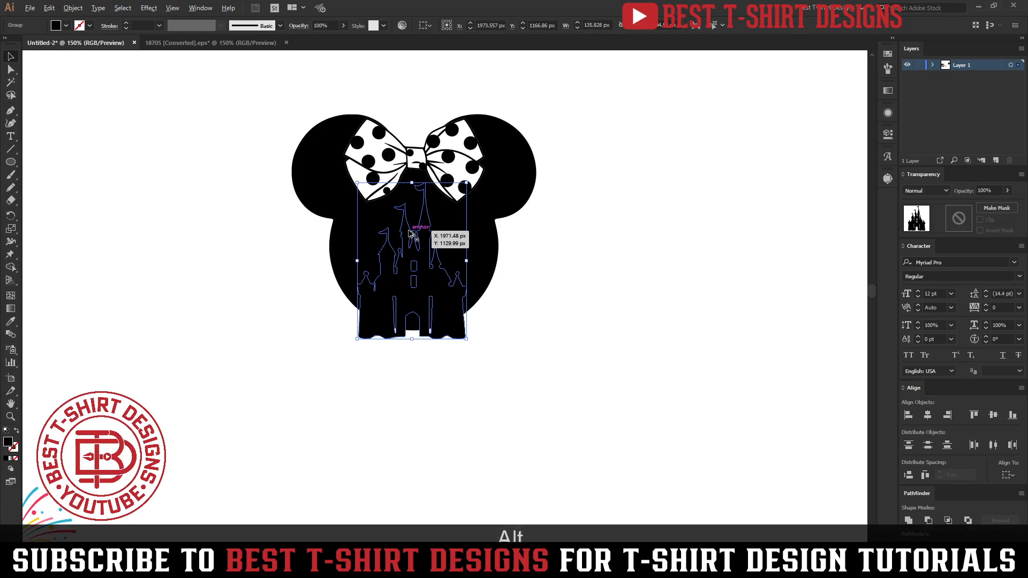
left_click_drag(412, 180, 415, 122)
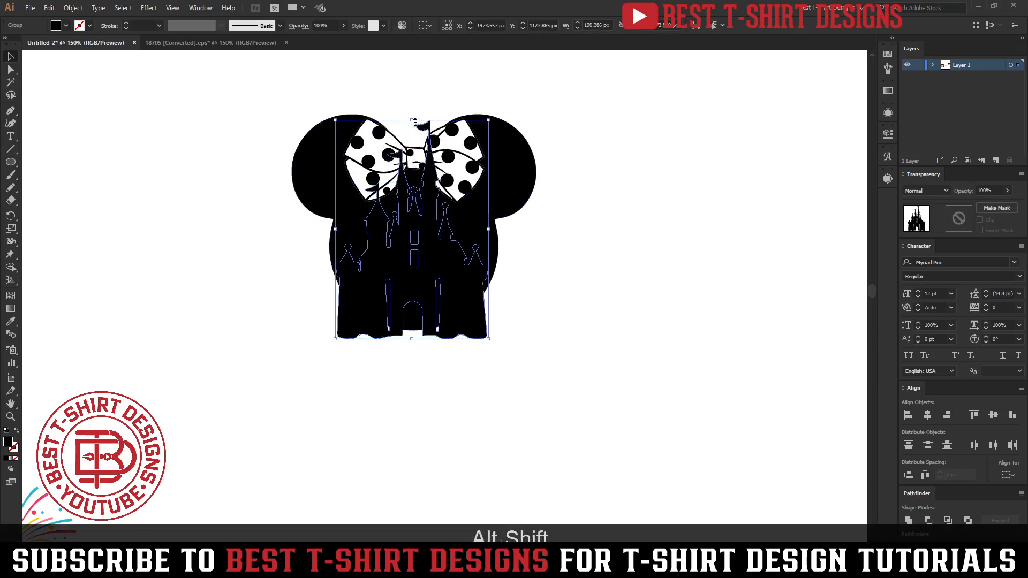
key("space")
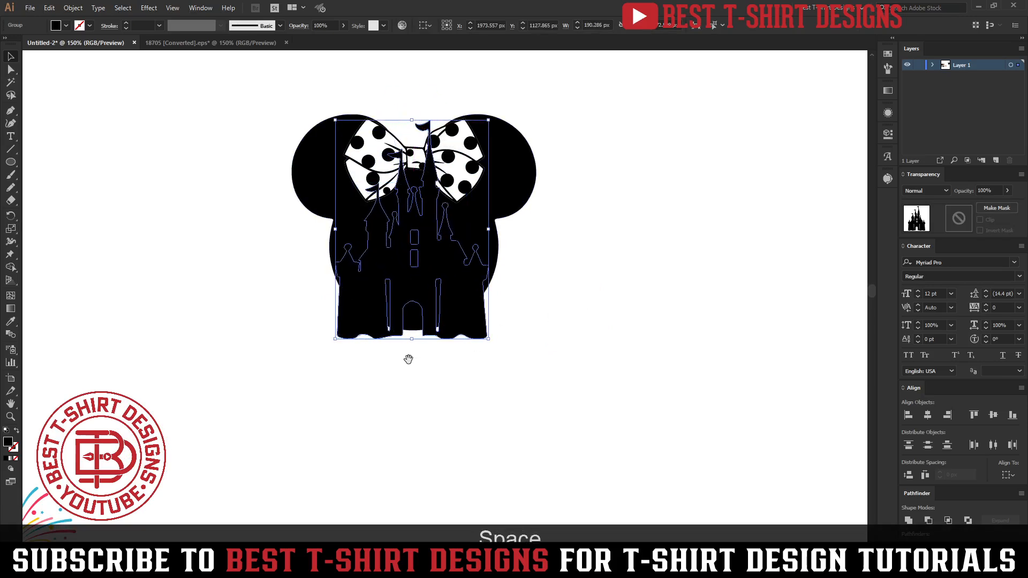
left_click_drag(417, 384, 419, 395)
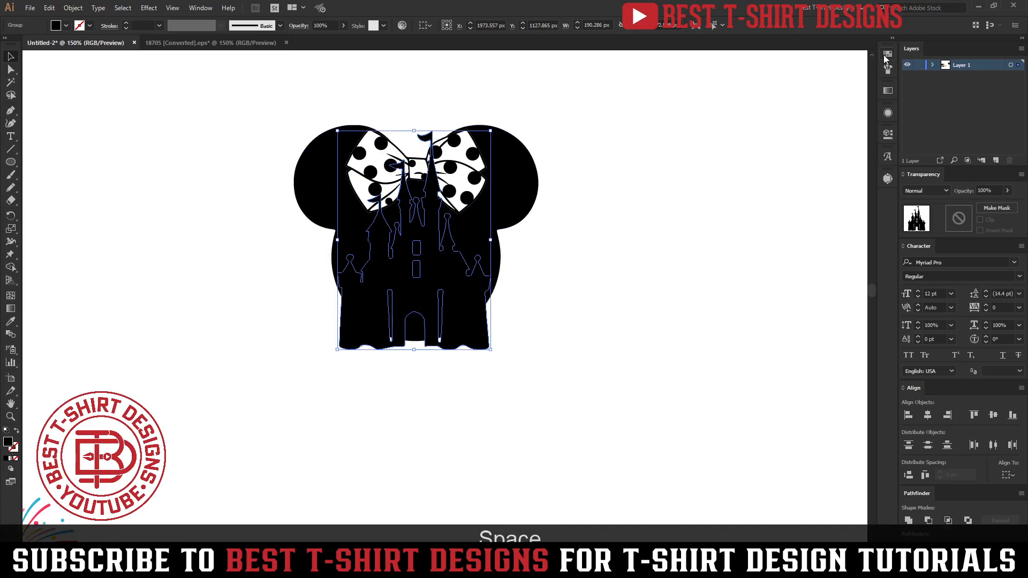
Step: Fill the castle with white and bring it to the front of the Mickey head and bow
left_click(887, 54)
left_click(775, 82)
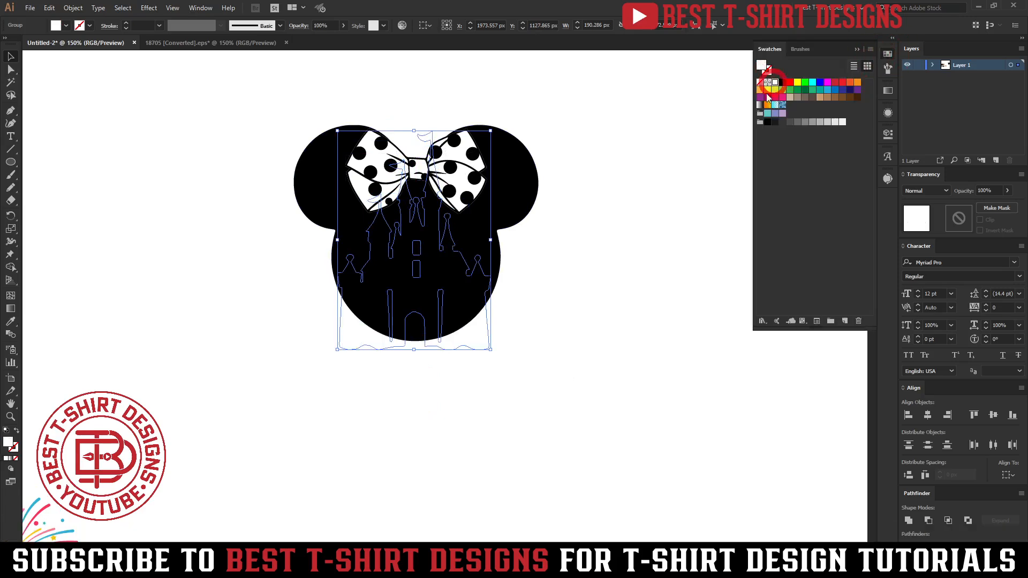
left_click(629, 302)
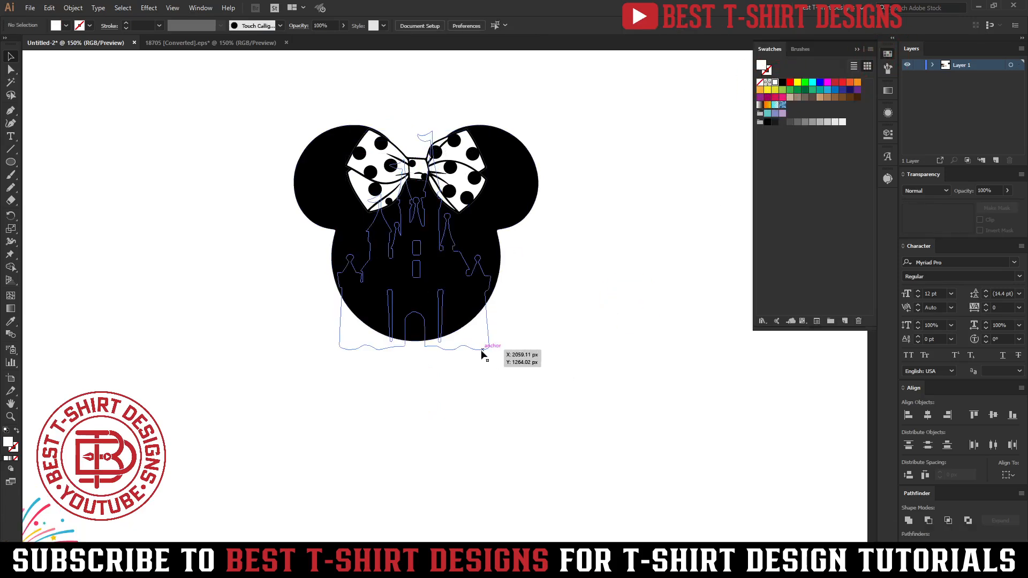
left_click(480, 345)
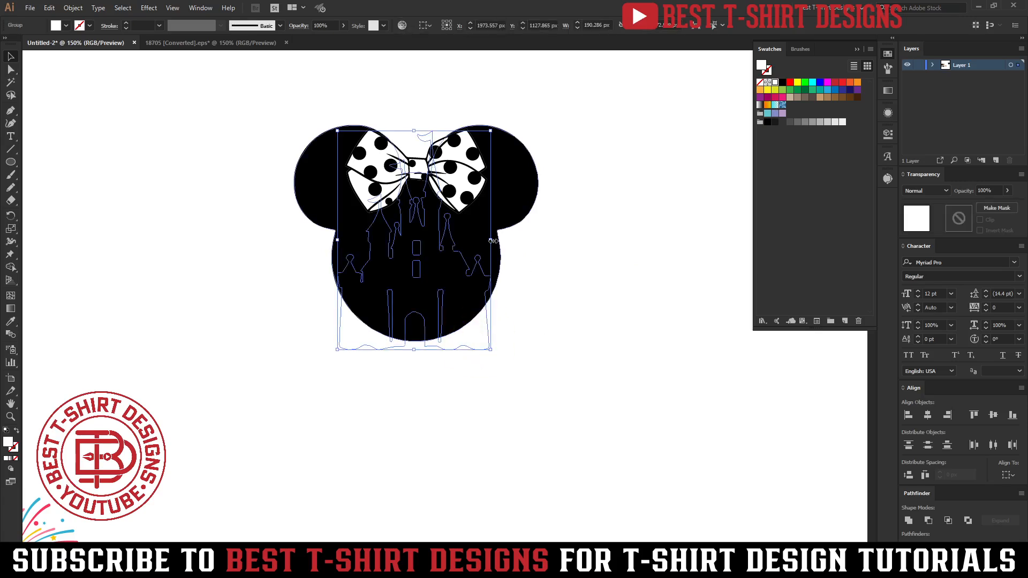
left_click(473, 234)
left_click(490, 338)
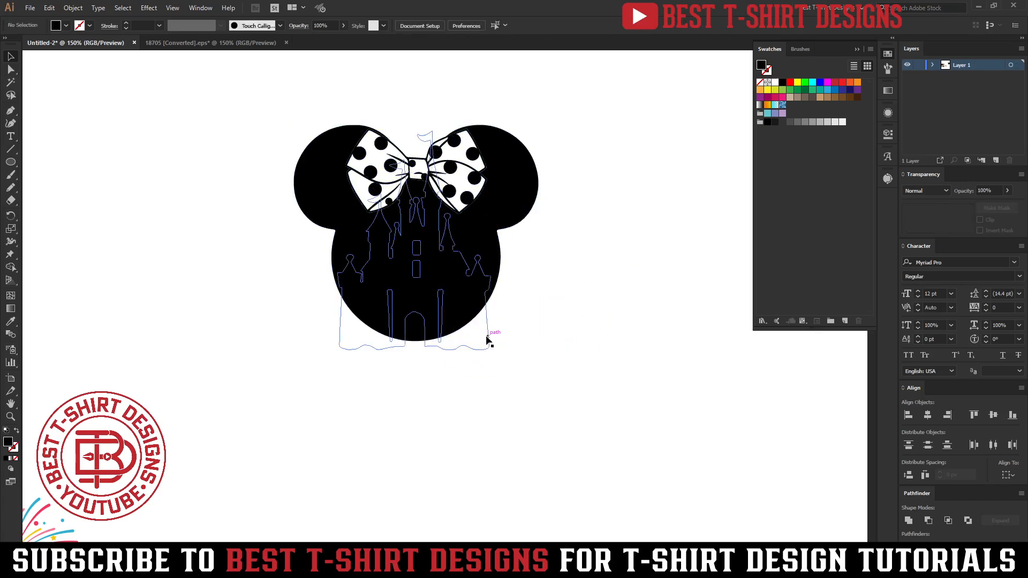
right_click(488, 338)
mouse_move(528, 455)
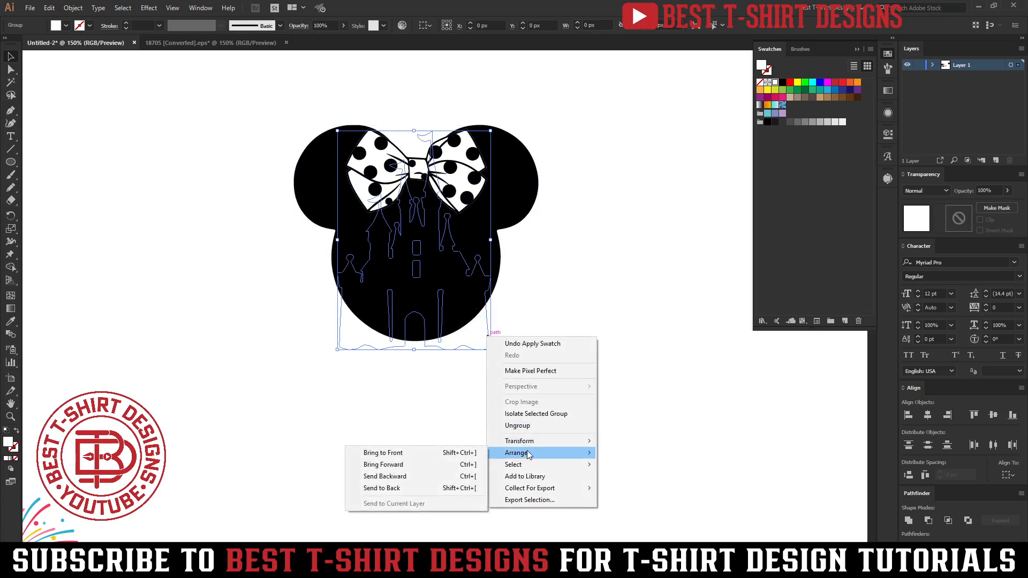
left_click(402, 454)
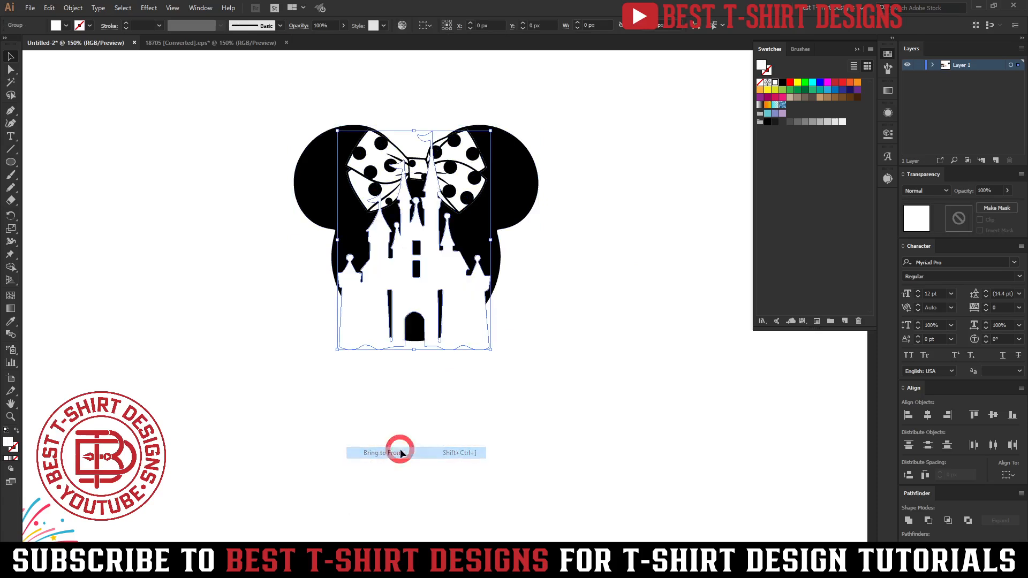
left_click(580, 349)
Step: Recolor the castle red so it stands out against the Mickey head and bow
scroll(581, 346, "up", 2)
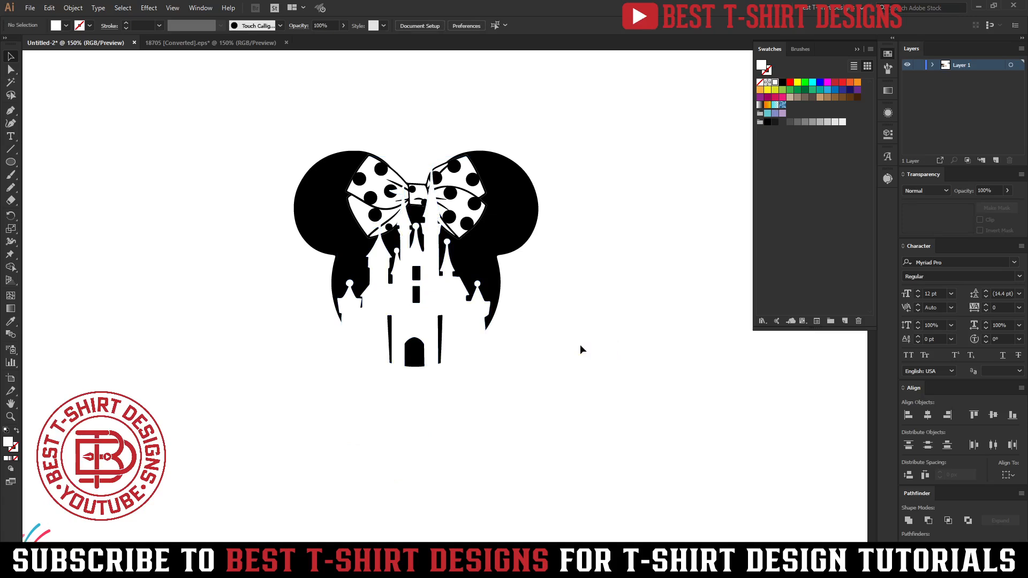
left_click(485, 309)
left_click(598, 323)
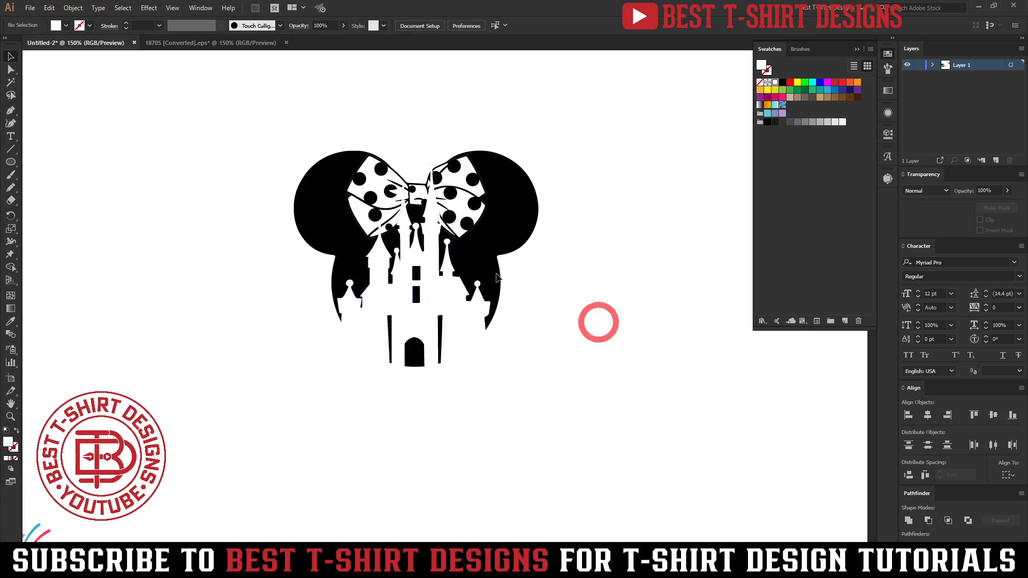
scroll(437, 183, "up", 2)
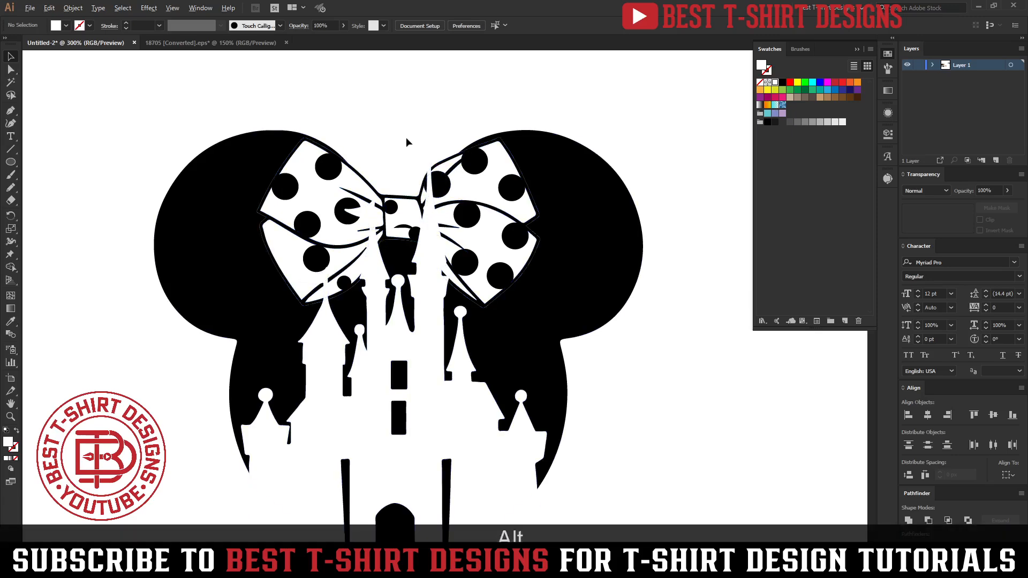
scroll(406, 139, "down", 1)
left_click(422, 279)
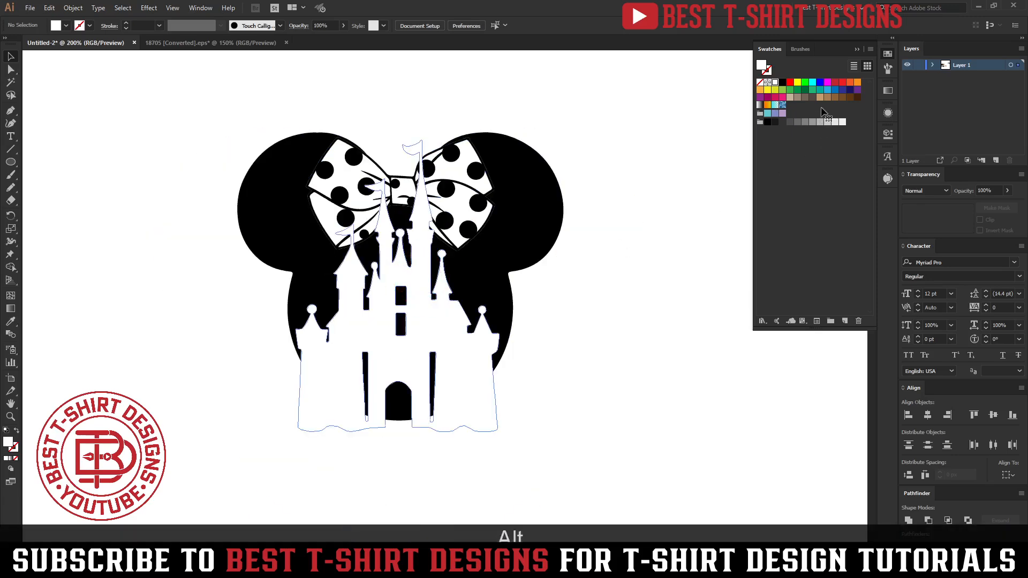
left_click(793, 86)
left_click(651, 260)
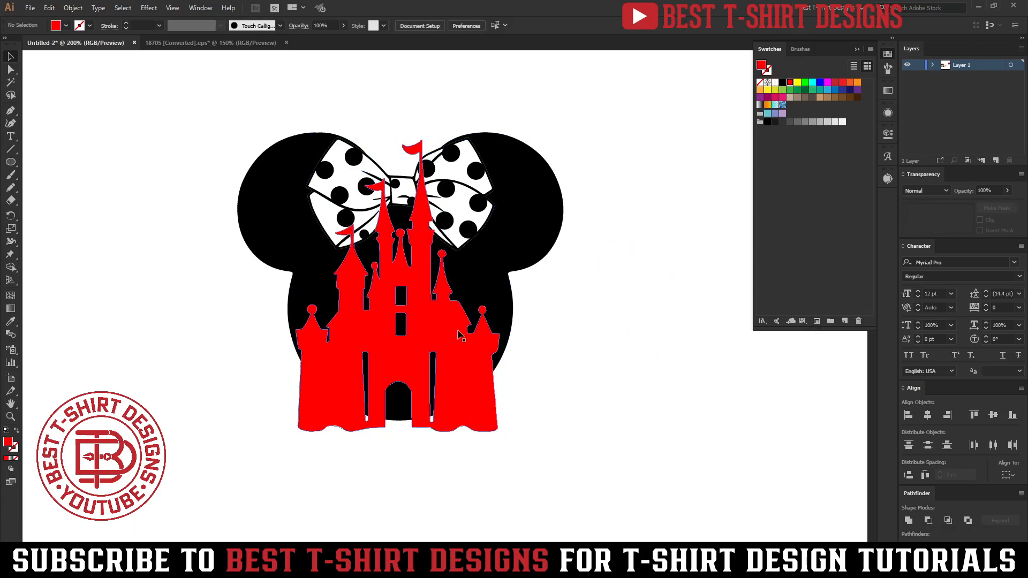
Step: Cut the castle, isolate the head group, and paste the castle in front inside the Mickey head's opacity mask
left_click(431, 317)
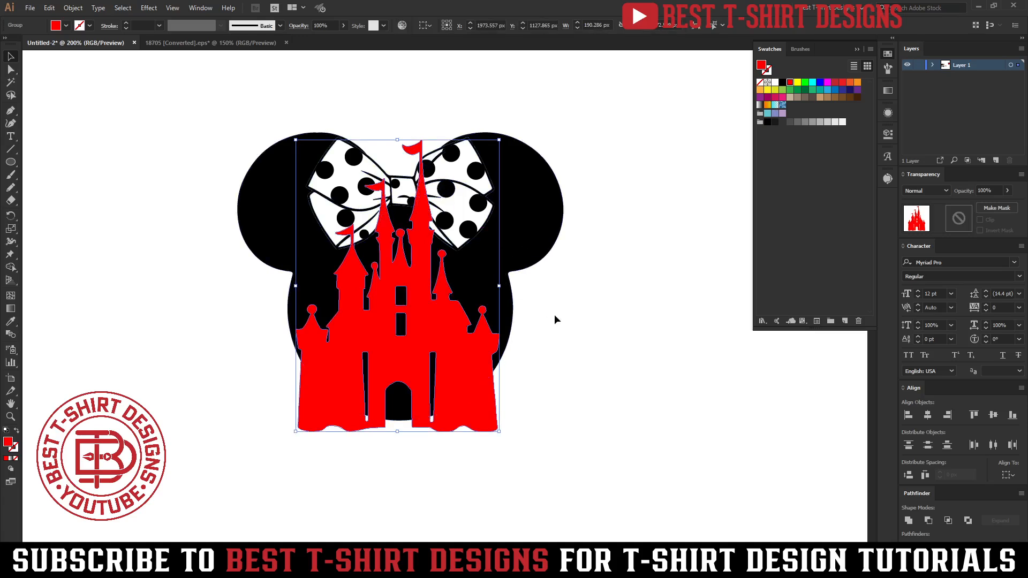
key("ctrl+x")
left_click(449, 328)
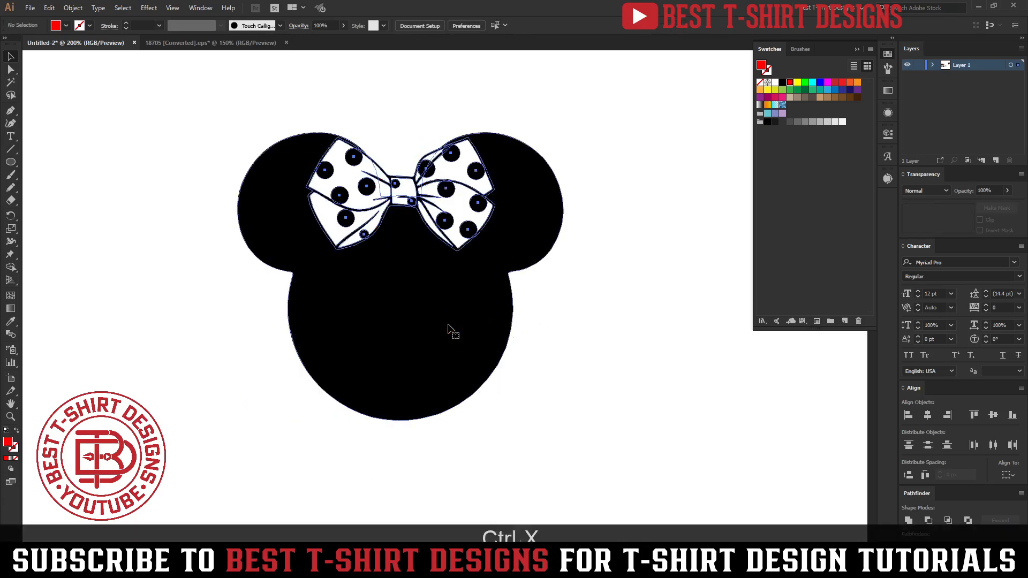
double_click(448, 328)
left_click(448, 328)
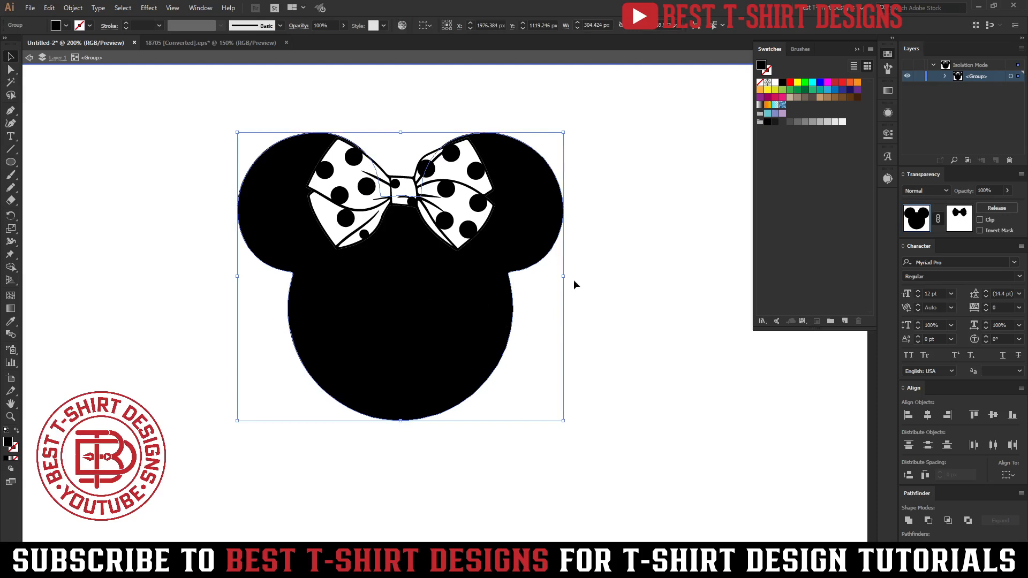
left_click(962, 220)
key("ctrl+f")
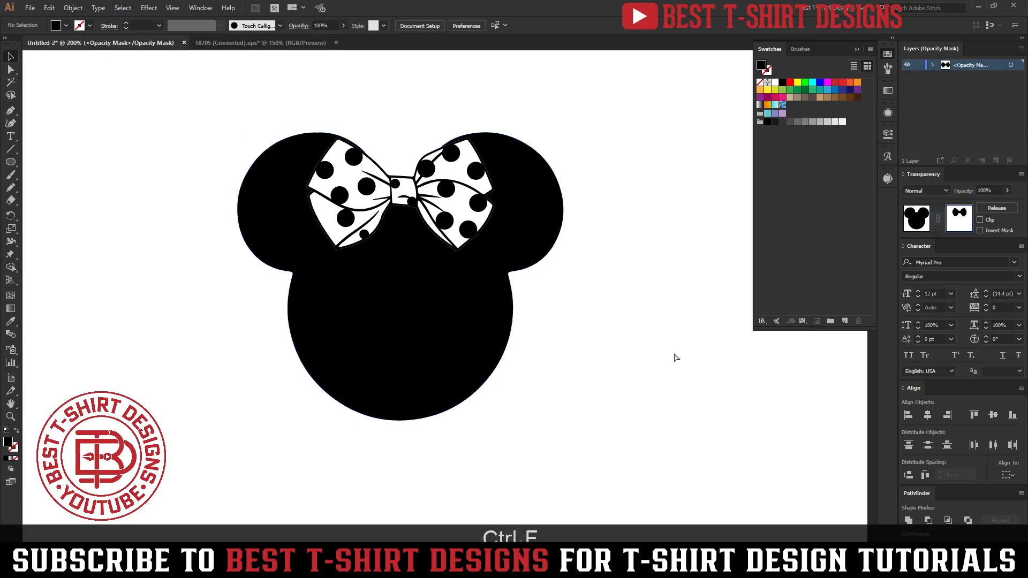
Step: Nudge the castle to the right in the Mickey head's mask and enlarge it proportionally to about 202 px wide
left_click(673, 353)
key("space")
left_click_drag(604, 397, 632, 399)
left_click(523, 364)
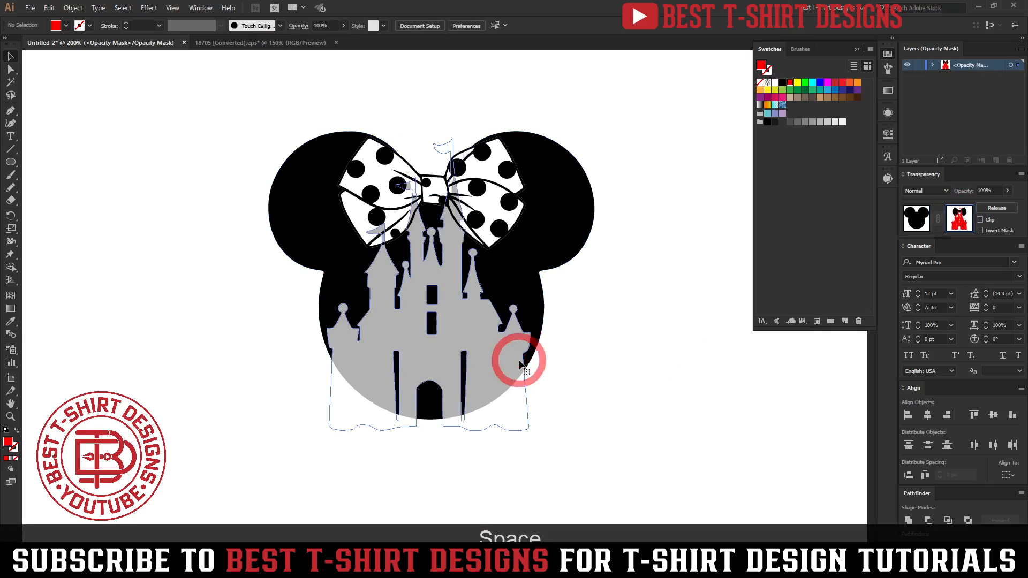
key("Right")
key("Right")
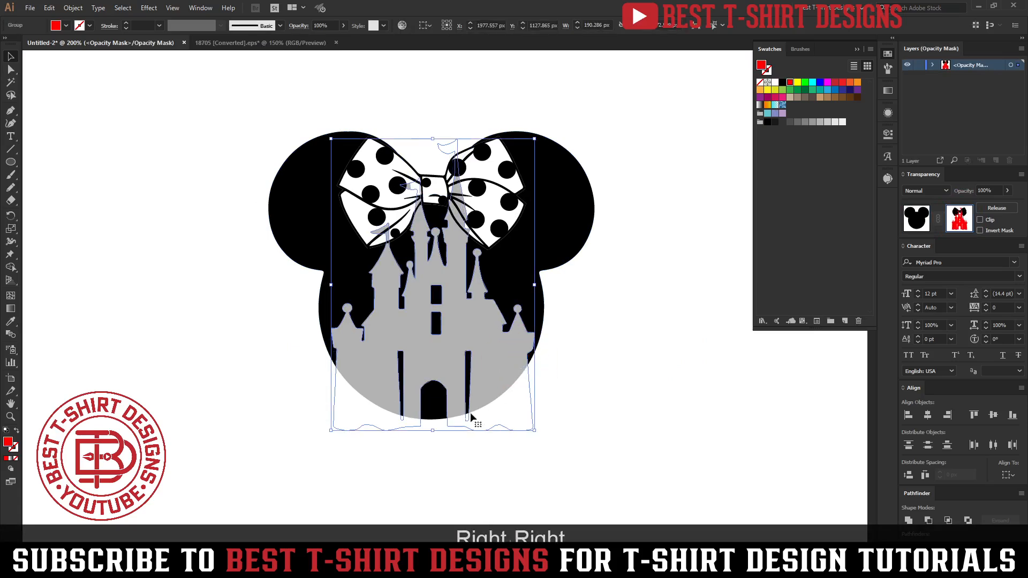
left_click_drag(434, 432, 430, 444)
left_click(622, 427)
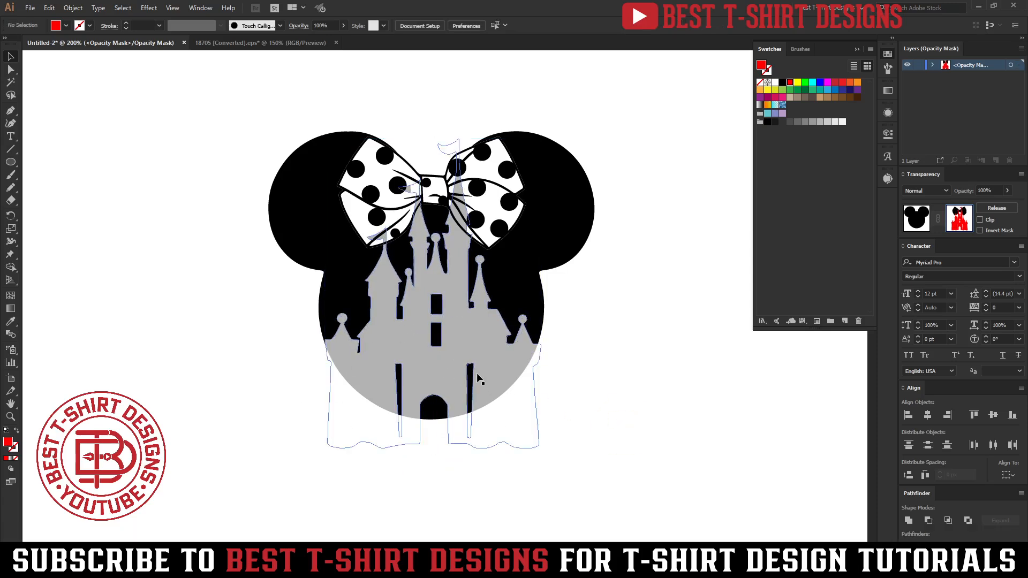
Step: Compare the masked castle with the Birthday Squad shirt in the reference photo
scroll(619, 244, "down", 1)
scroll(621, 240, "down", 4)
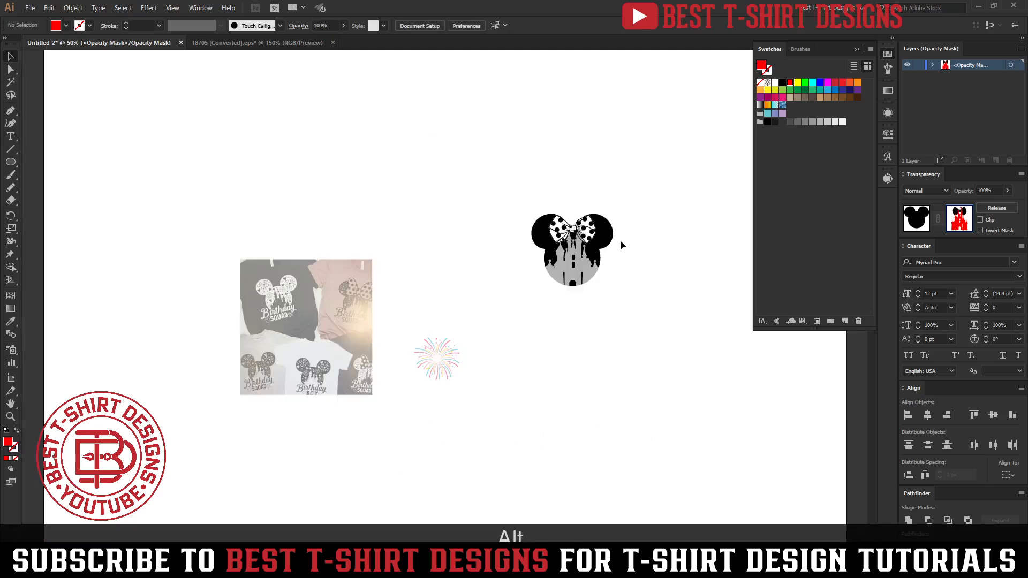
scroll(268, 297, "up", 6)
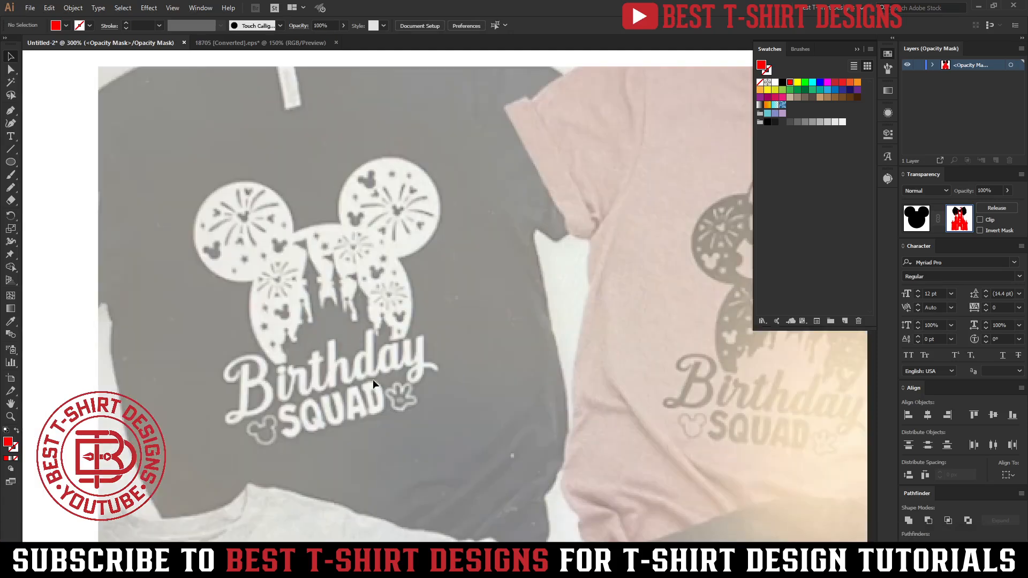
scroll(127, 311, "down", 4)
scroll(644, 243, "up", 3)
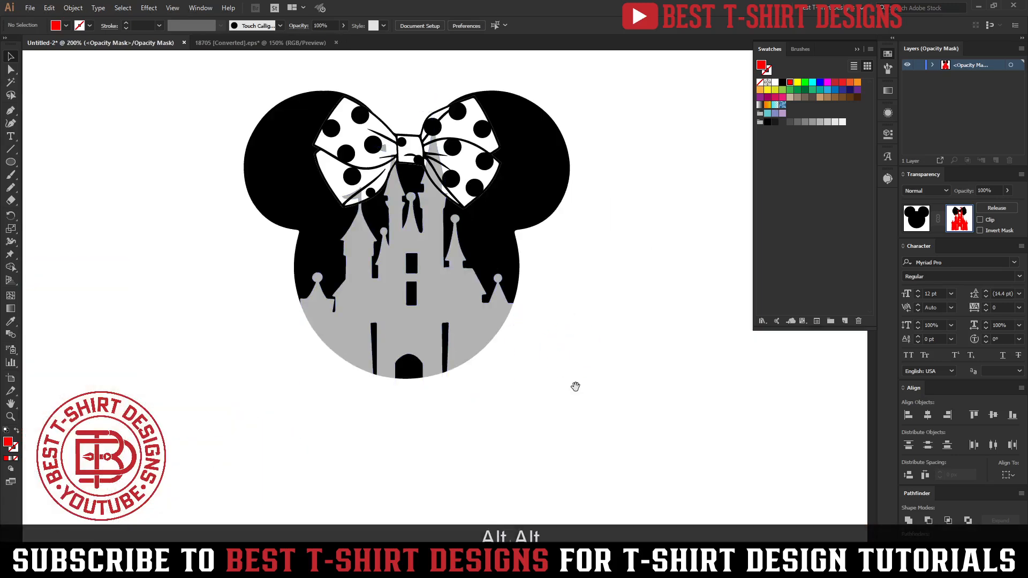
key("space")
left_click_drag(578, 390, 572, 391)
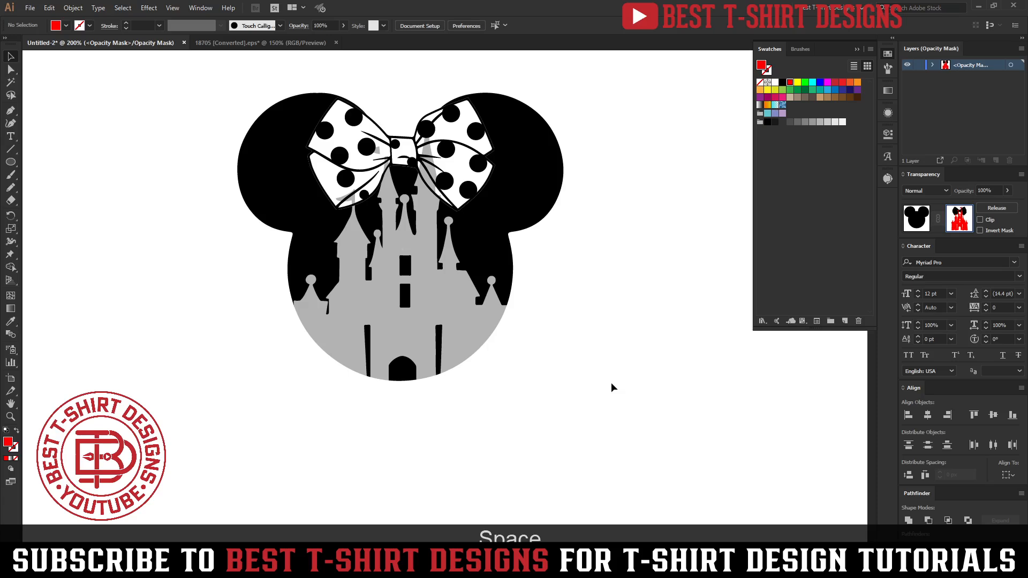
Step: Fill the castle in the opacity mask with black so it cuts fully through the head
left_click(435, 309)
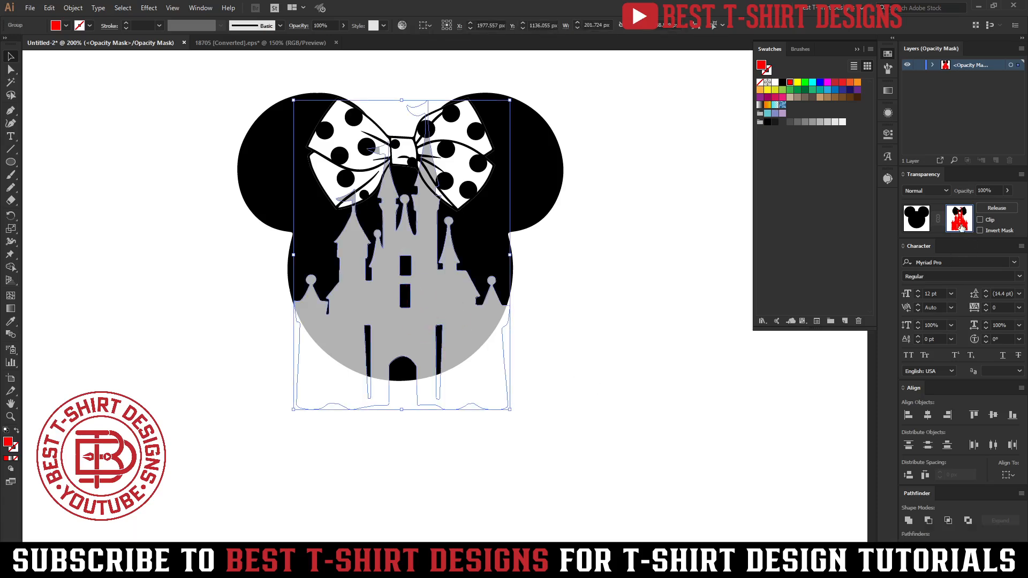
left_click(782, 82)
left_click(592, 359)
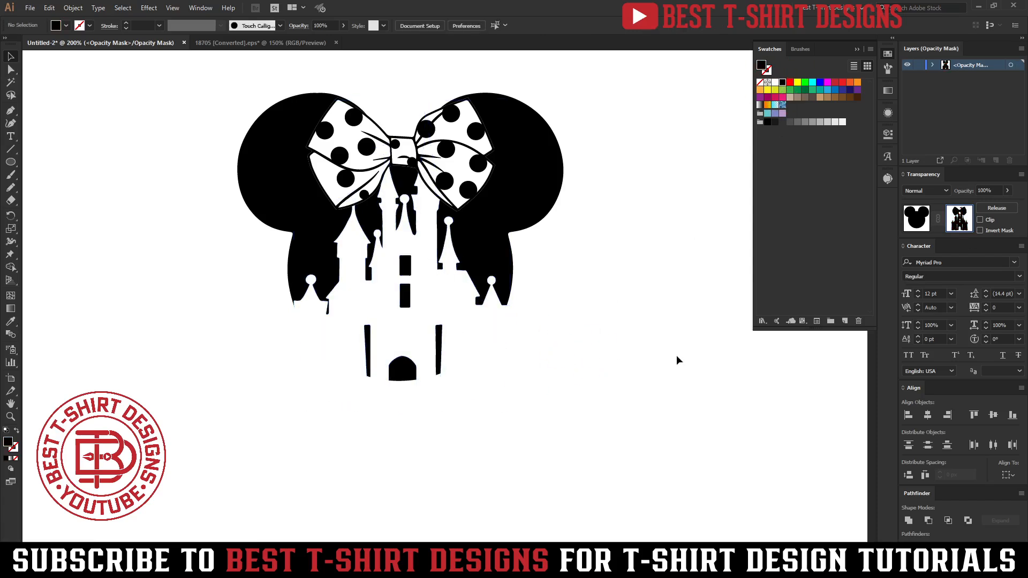
Step: Shrink the castle proportionally to about 166 px wide, raising its base to the head's lower edge and lowering its spires under the bow
left_click(449, 330)
left_click_drag(402, 410, 412, 389)
left_click(562, 384)
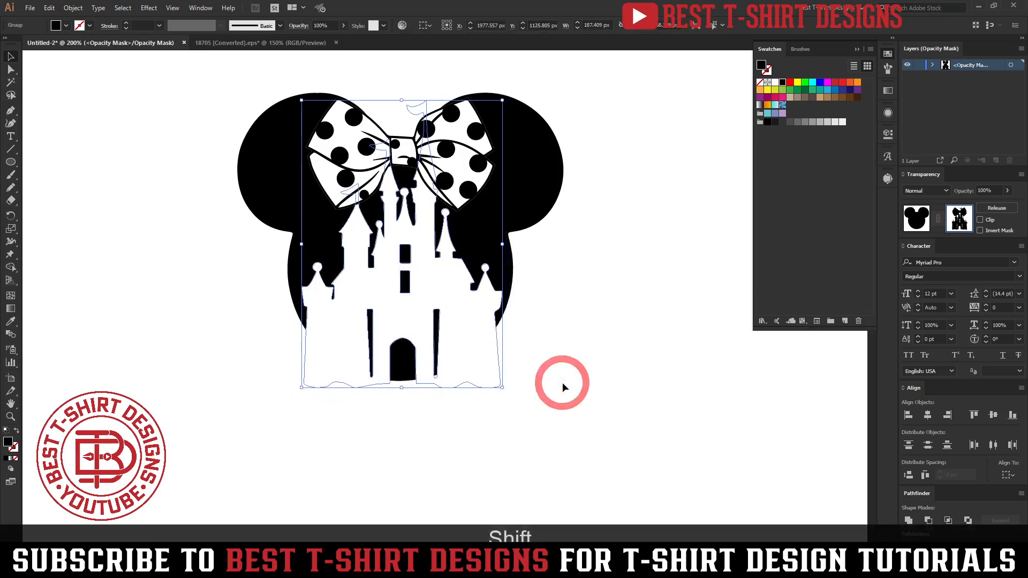
left_click(420, 344)
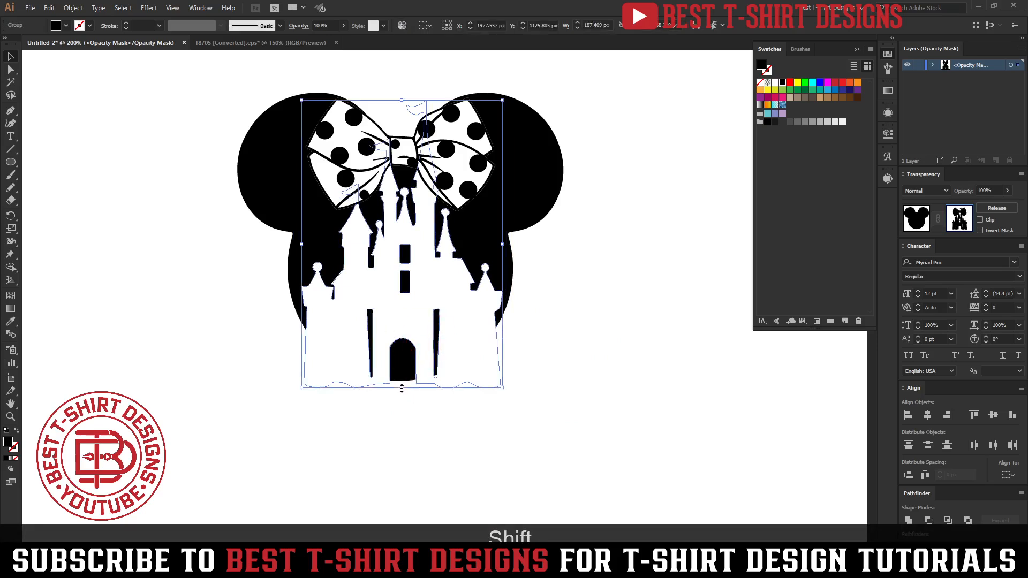
left_click_drag(403, 384, 404, 378)
left_click(583, 424)
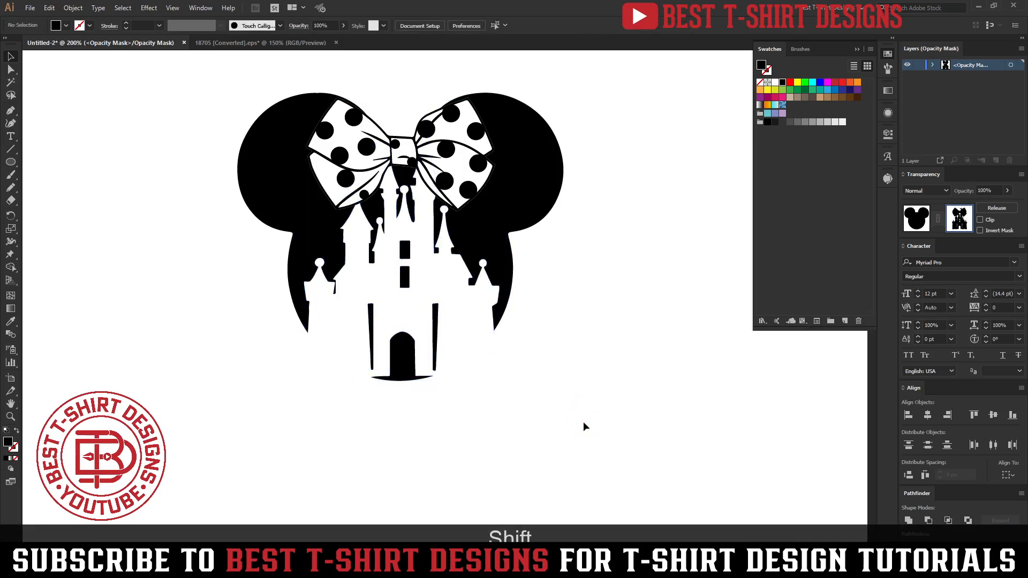
left_click(438, 303)
left_click_drag(400, 100, 400, 123)
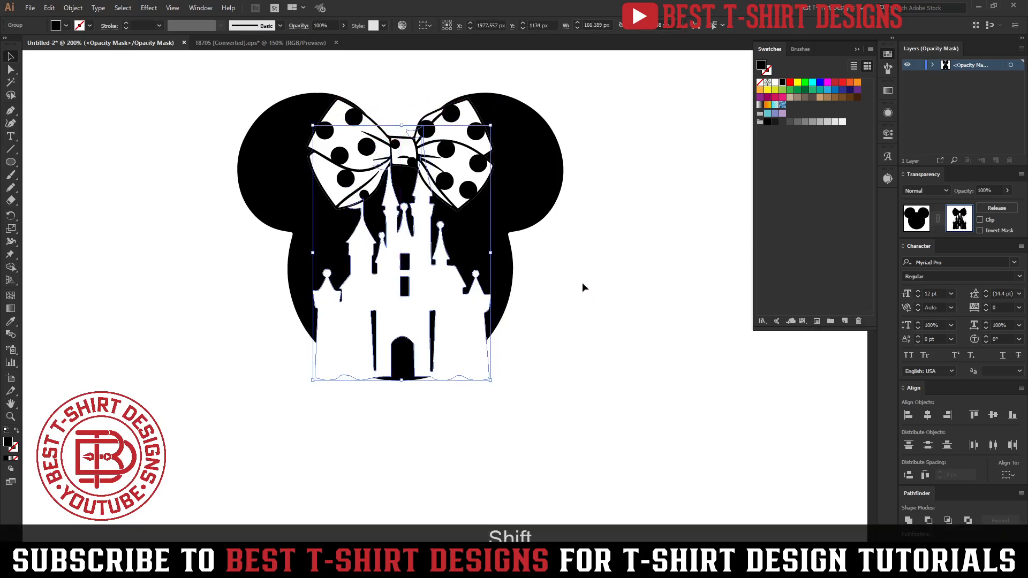
left_click(583, 284)
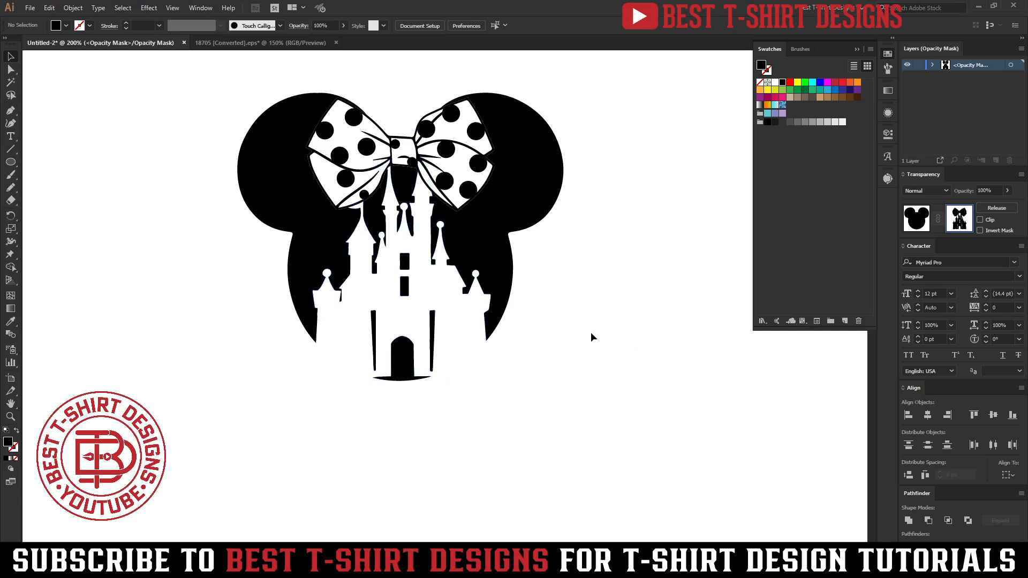
Step: Draw a black freehand Pencil shape over the castle's windows and door in the mask, and exit the mask and group isolation
key("n")
mouse_move(354, 306)
left_mouse_down()
mouse_move(341, 398)
mouse_move(495, 409)
left_mouse_up()
key("v")
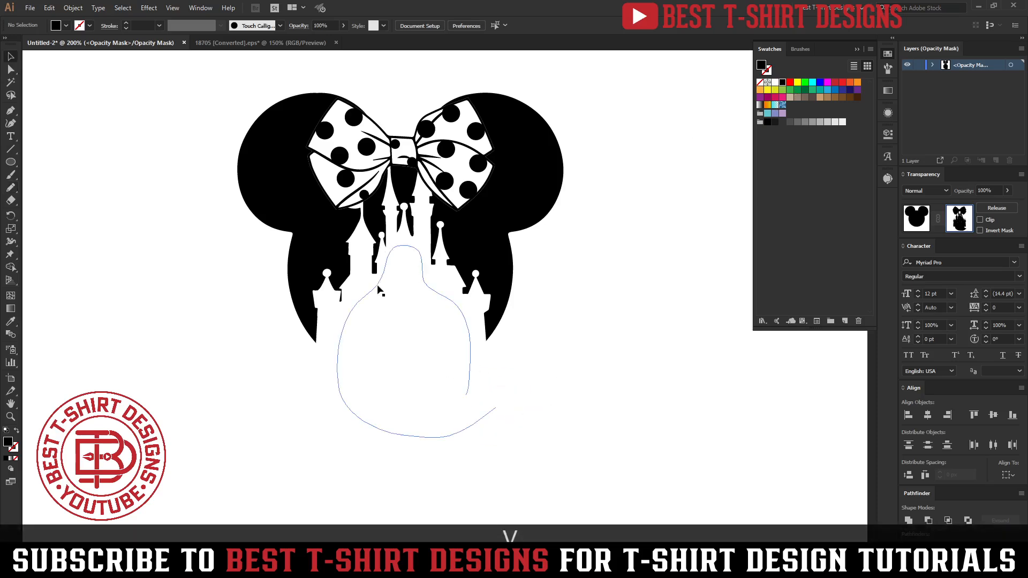
left_click(694, 370)
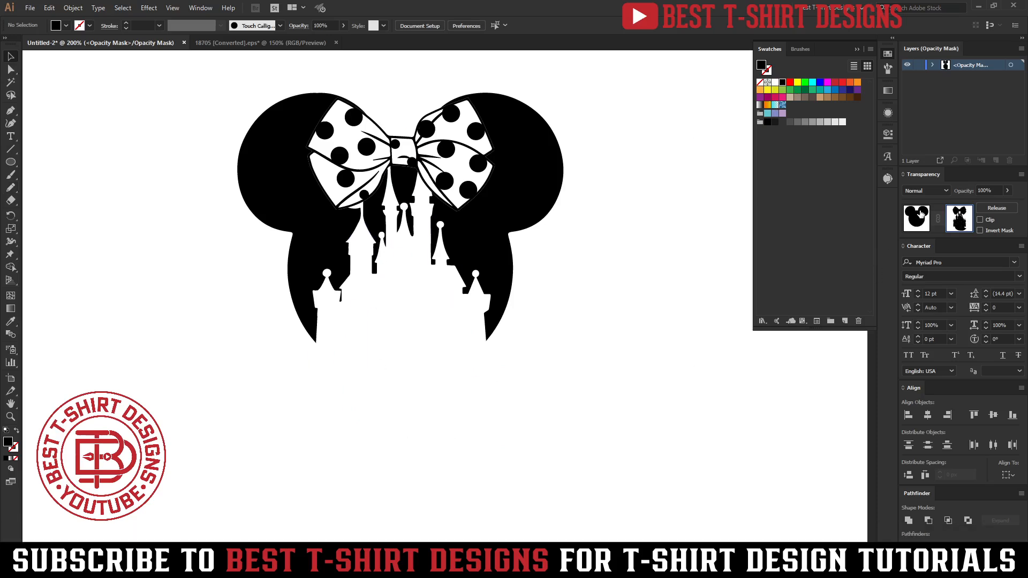
left_click(553, 399)
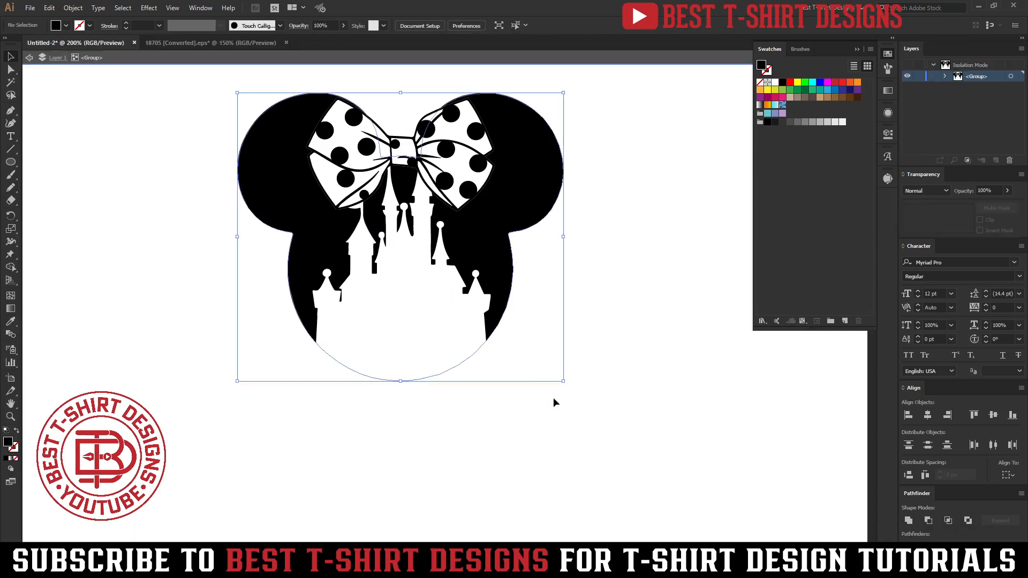
double_click(652, 346)
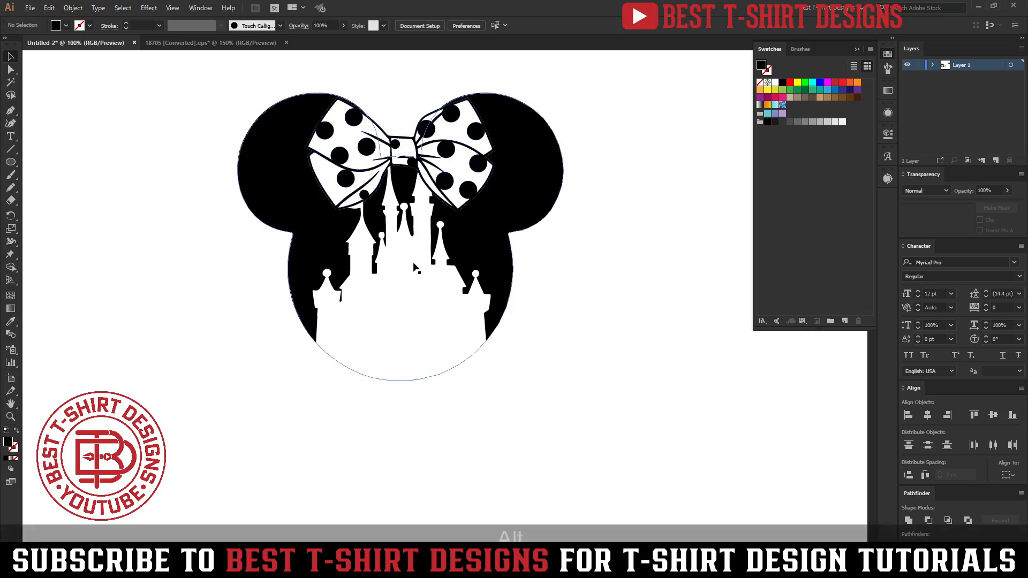
Step: Move the colored fireworks beside the Mickey head and cut them
scroll(544, 316, "down", 2)
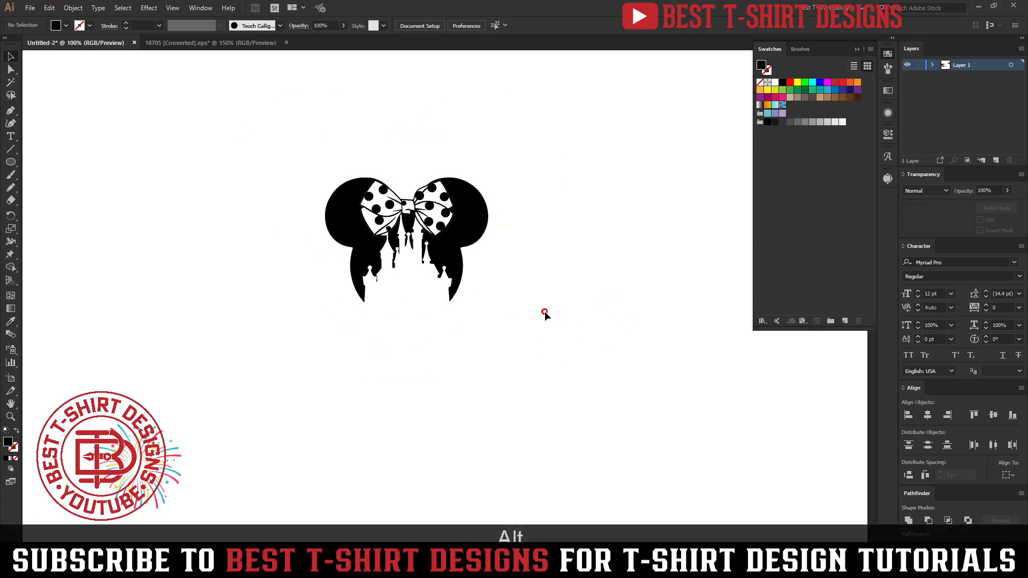
scroll(399, 187, "down", 1)
left_click_drag(224, 375, 503, 235)
left_click(400, 155)
scroll(399, 156, "up", 1)
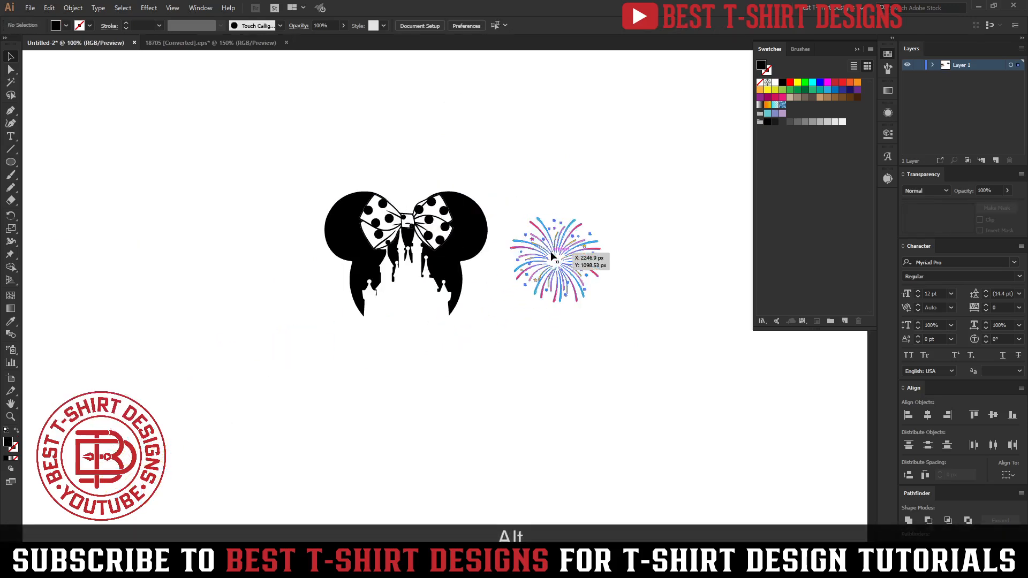
left_click(552, 256)
key("ctrl+x")
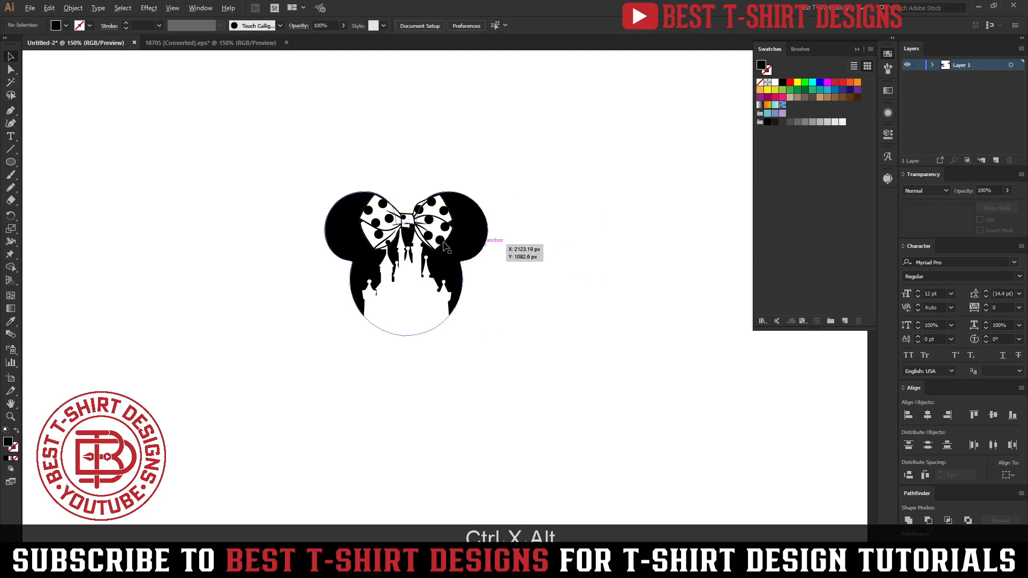
Step: Isolate the Mickey head group and open its opacity mask for editing
scroll(444, 246, "up", 2)
double_click(453, 269)
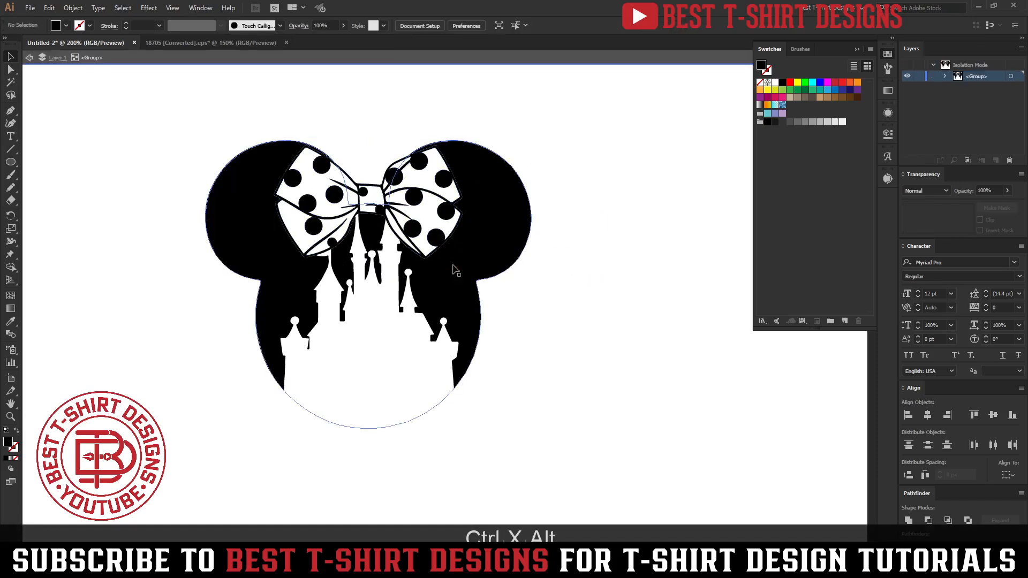
left_click(456, 270)
left_click(959, 216)
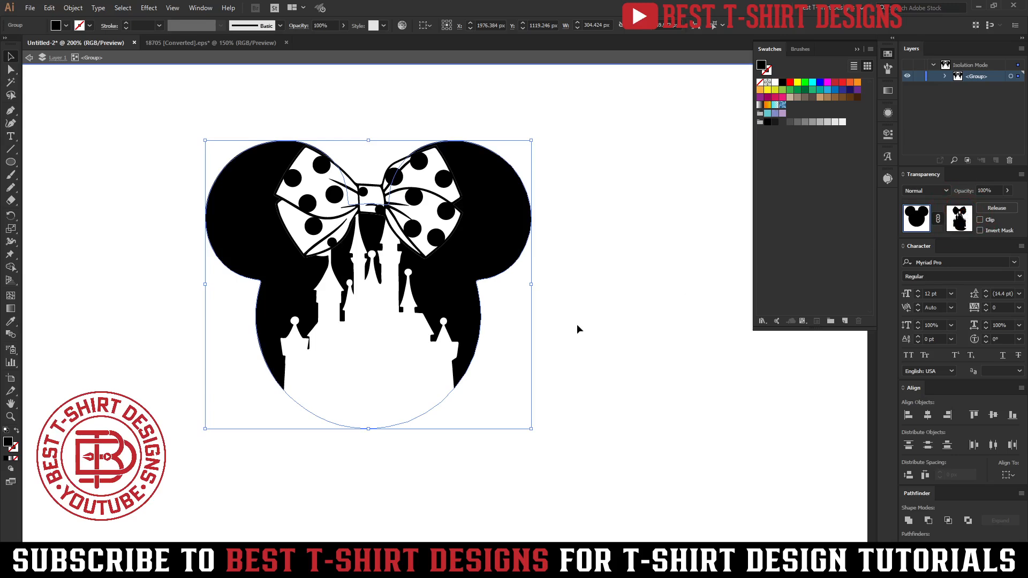
Step: Paste the fireworks into the opacity mask and place them at about 89 px wide on the right ear beside the bow
key("ctrl+f")
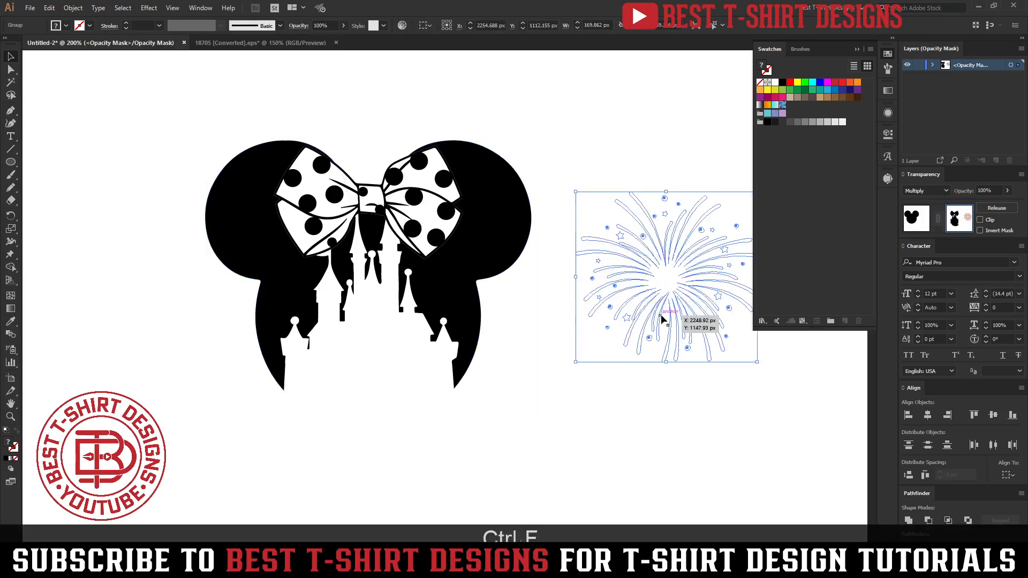
key("ctrl+z")
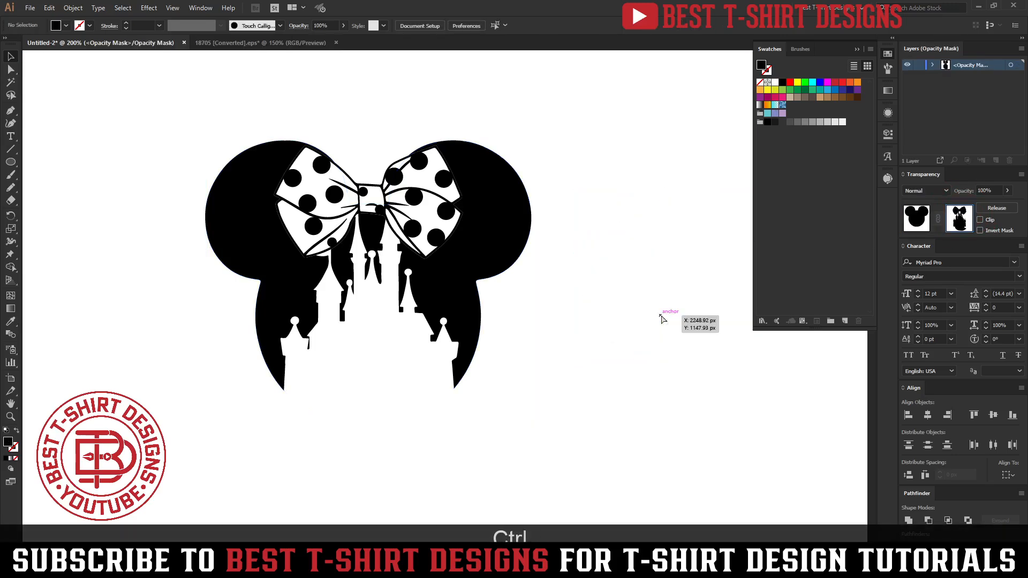
key("ctrl+v")
left_click_drag(539, 301, 507, 235)
left_click(614, 304)
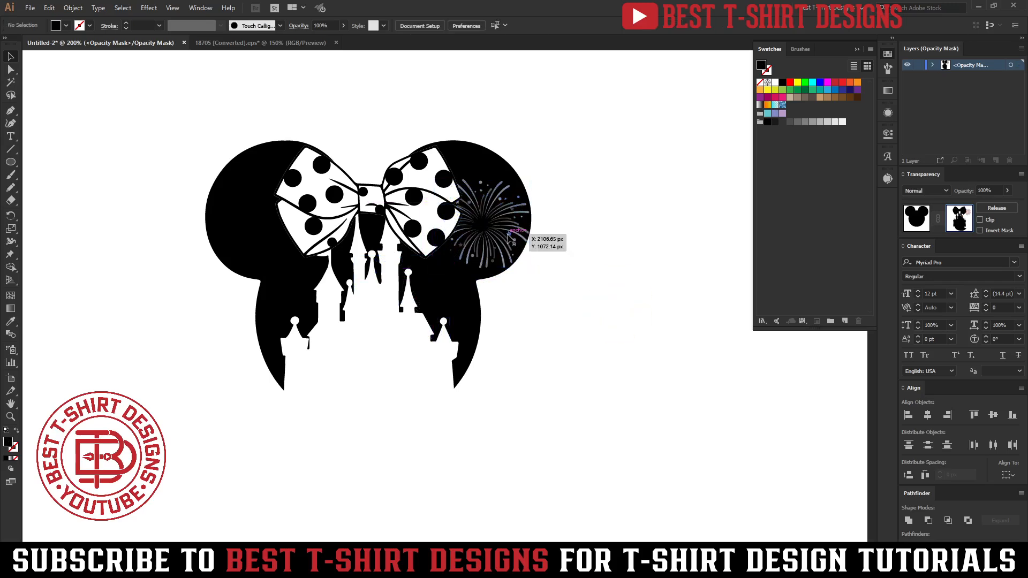
left_click(510, 238)
left_click(575, 257)
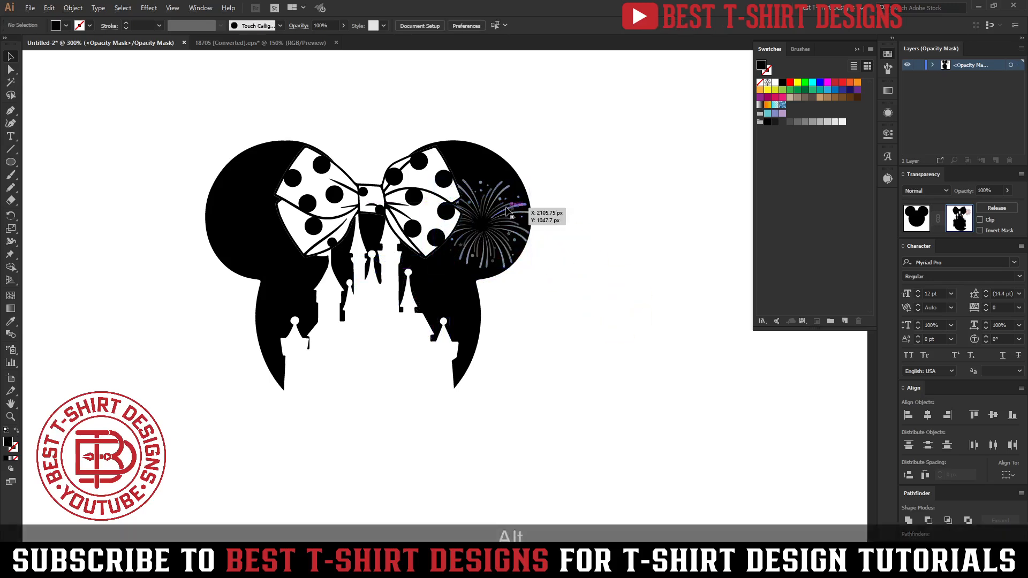
Step: Fill the fireworks in the opacity mask with black
scroll(506, 211, "up", 4)
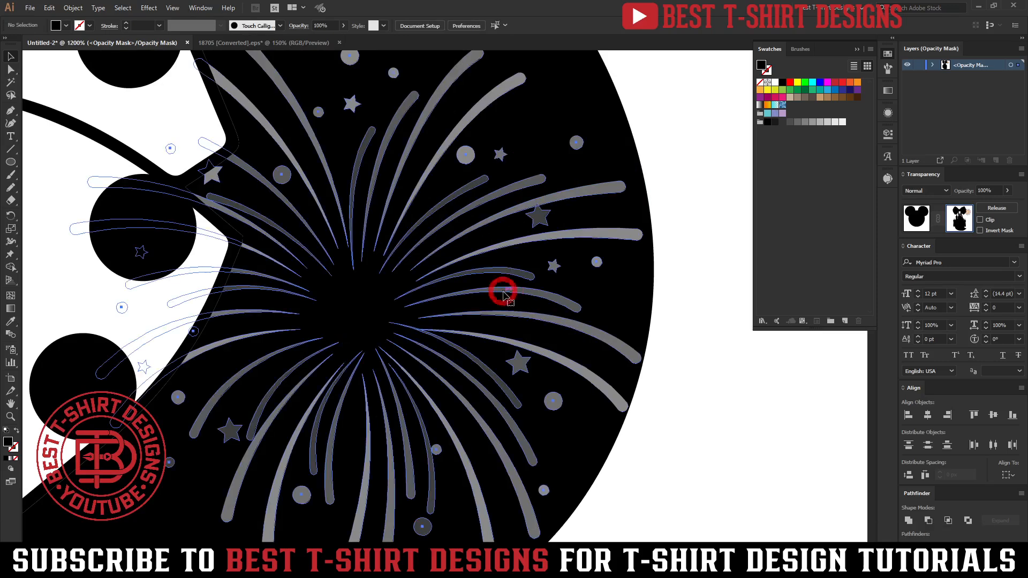
left_click(506, 296)
left_click(782, 82)
left_click(717, 252)
scroll(675, 304, "down", 1)
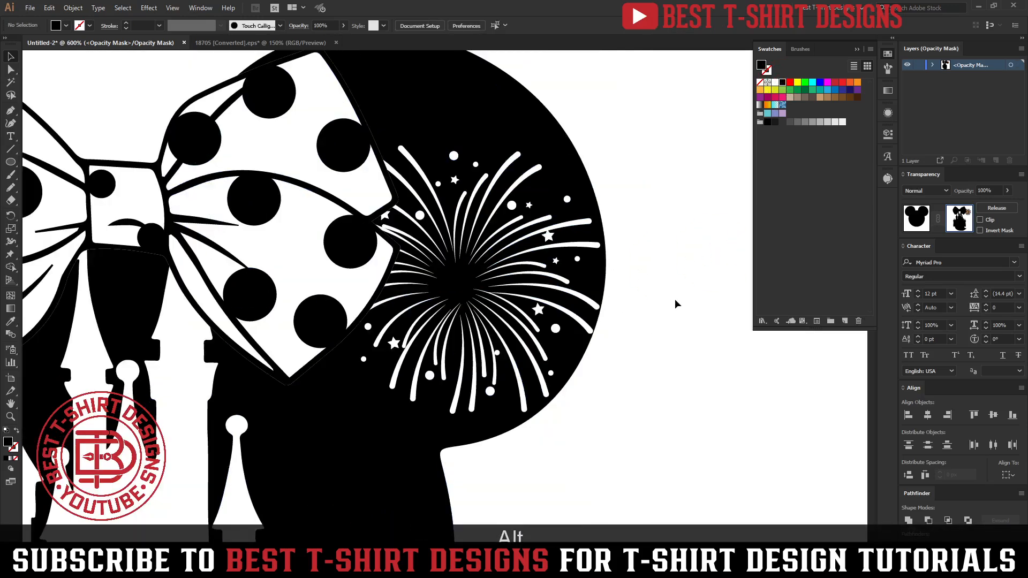
scroll(675, 304, "down", 1)
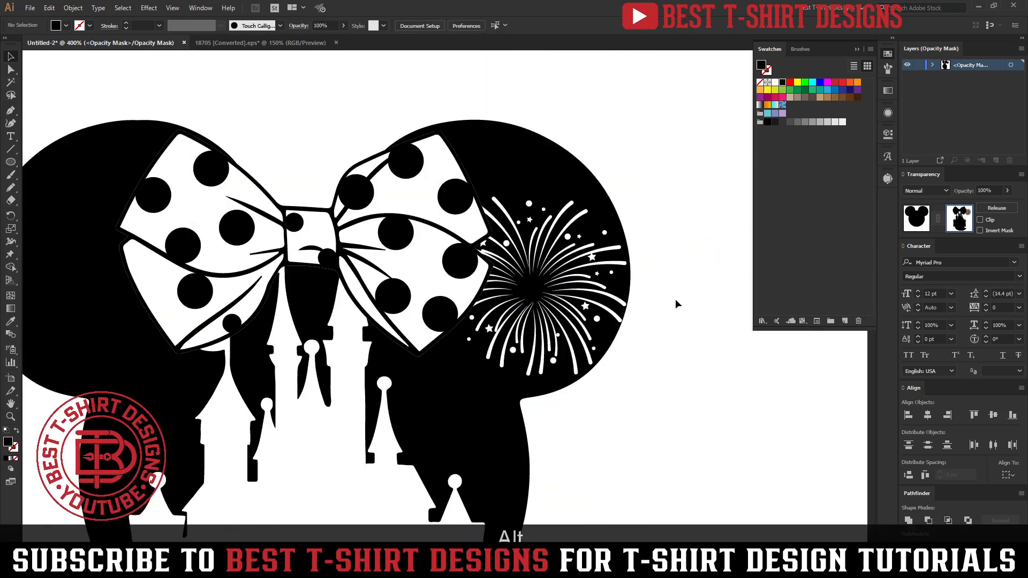
Step: Try a dark gray fill on the masked fireworks, restore black, and check the fill color in the Color Picker
left_click(615, 313)
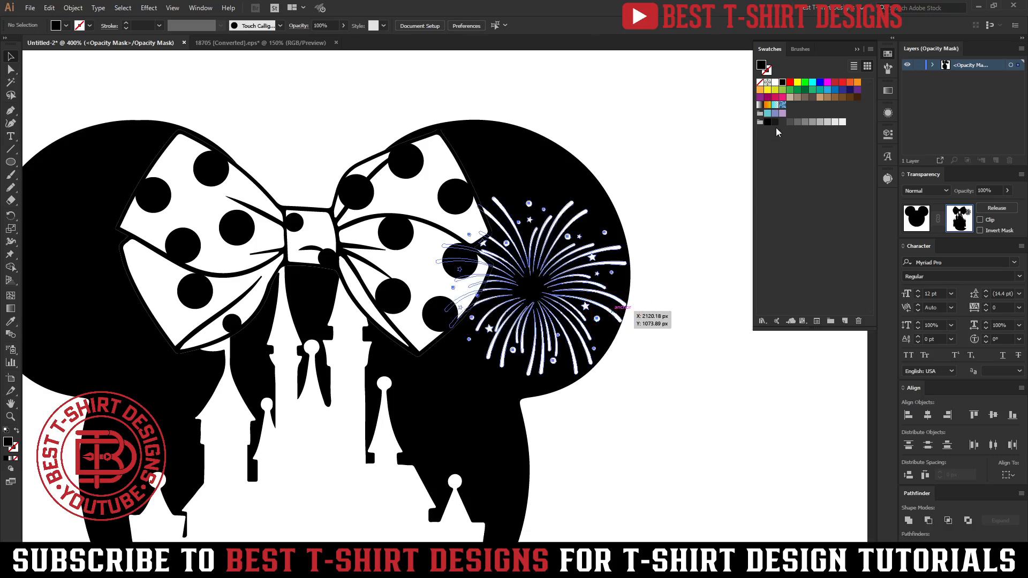
left_click(687, 406)
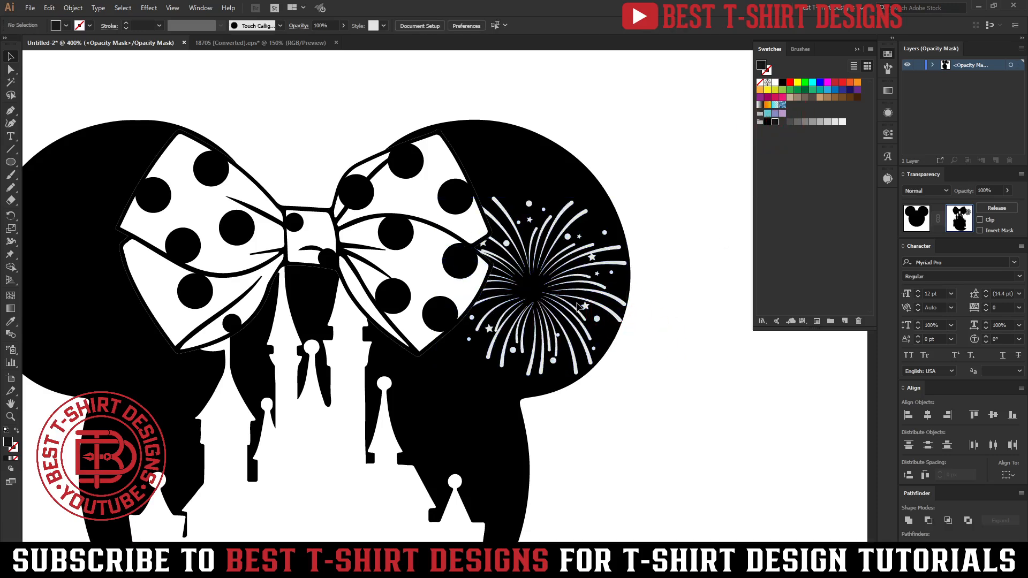
left_click(592, 300)
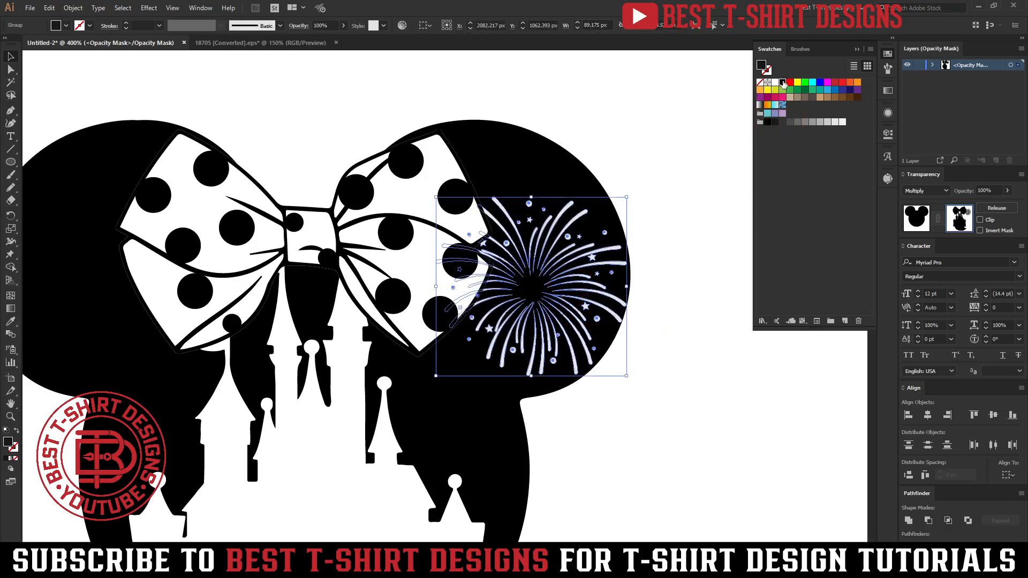
left_click(695, 299)
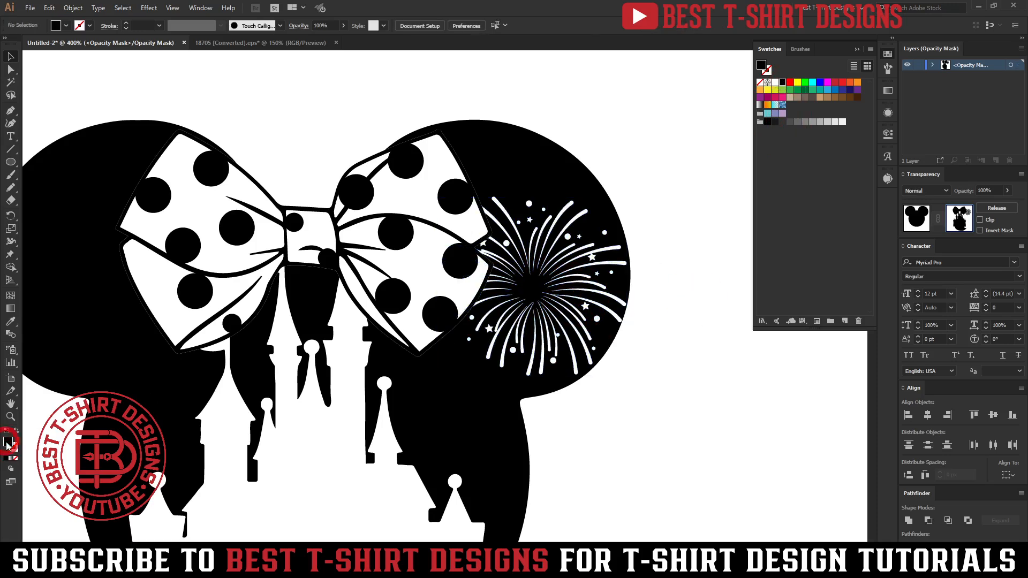
double_click(8, 443)
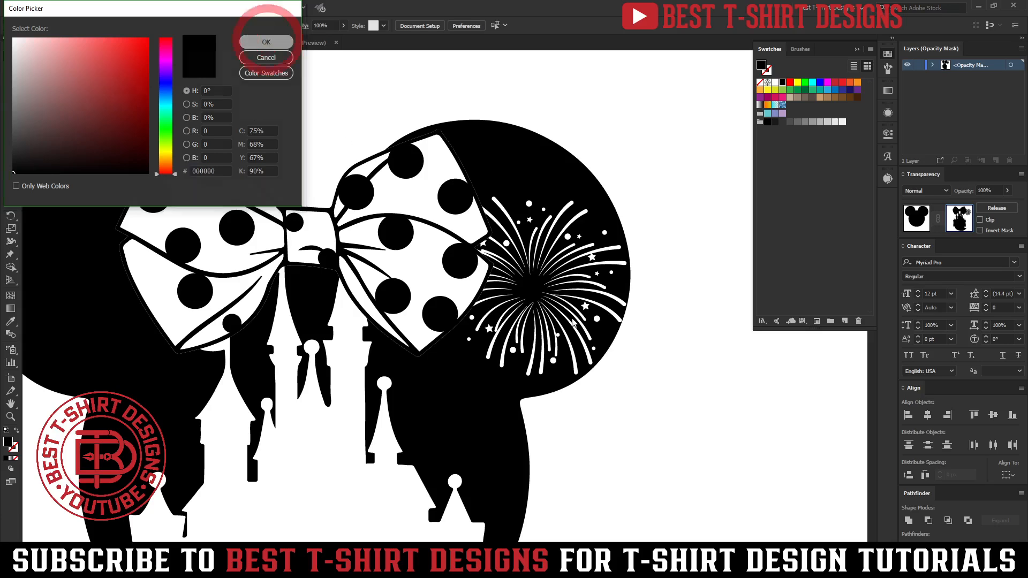
Step: Keep the fireworks' black fill and duplicate them onto the head below the bow's right loop
left_click(266, 42)
left_click(593, 295)
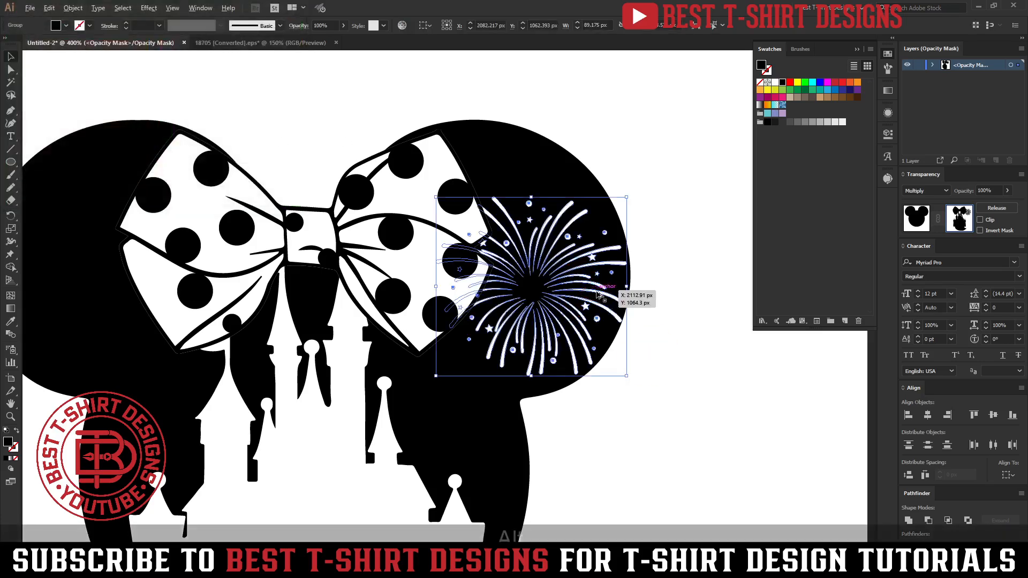
scroll(605, 292, "down", 1)
left_click_drag(598, 284, 545, 376)
left_click(609, 400)
Step: Duplicate the fireworks onto the left ear, and place a smaller copy on the head's left side above the castle
left_click_drag(503, 424, 207, 305)
left_click_drag(194, 306, 194, 340)
left_click_drag(219, 302, 271, 398)
left_click(616, 446)
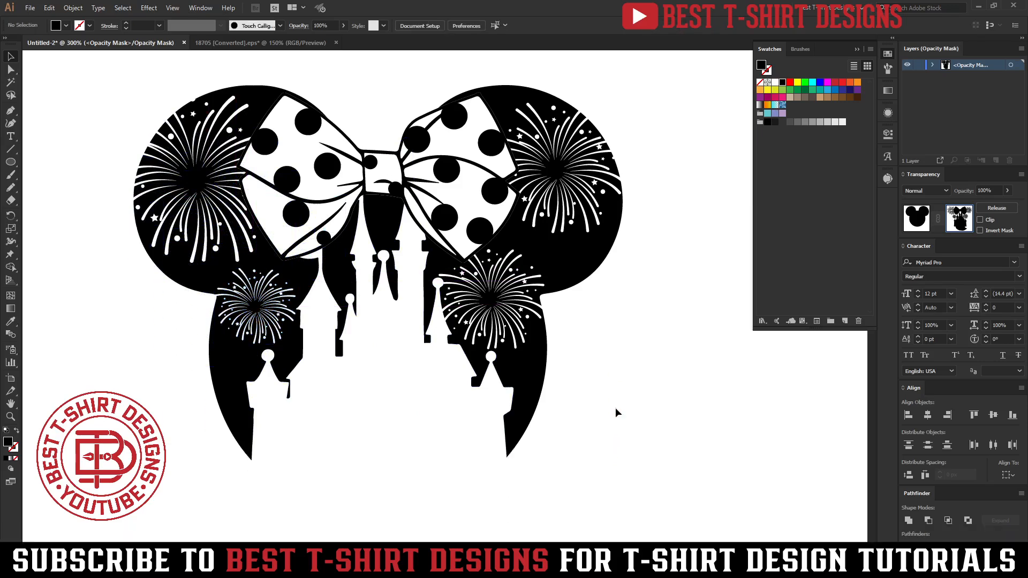
scroll(606, 348, "down", 1)
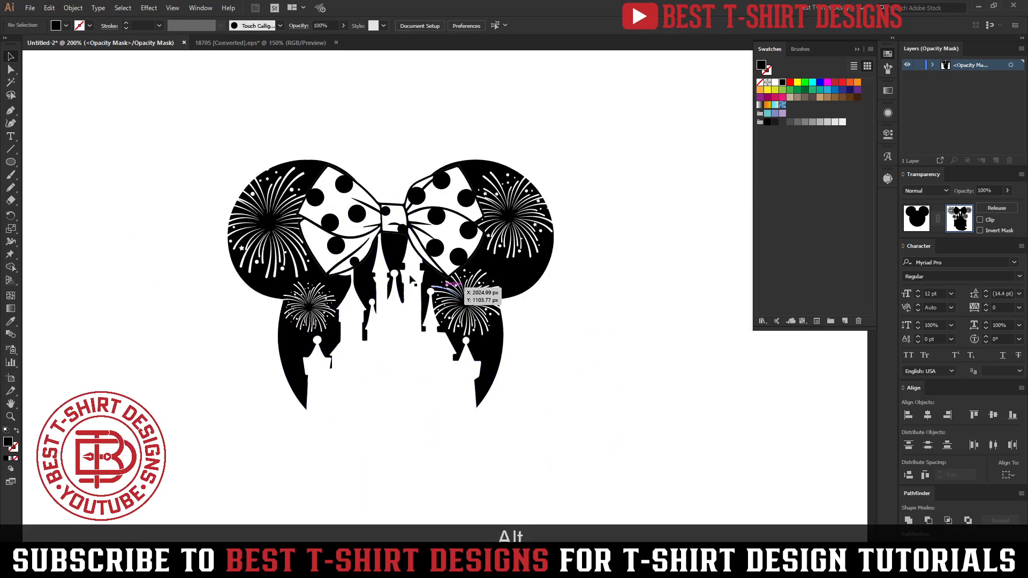
scroll(471, 291, "up", 1)
left_click(146, 348)
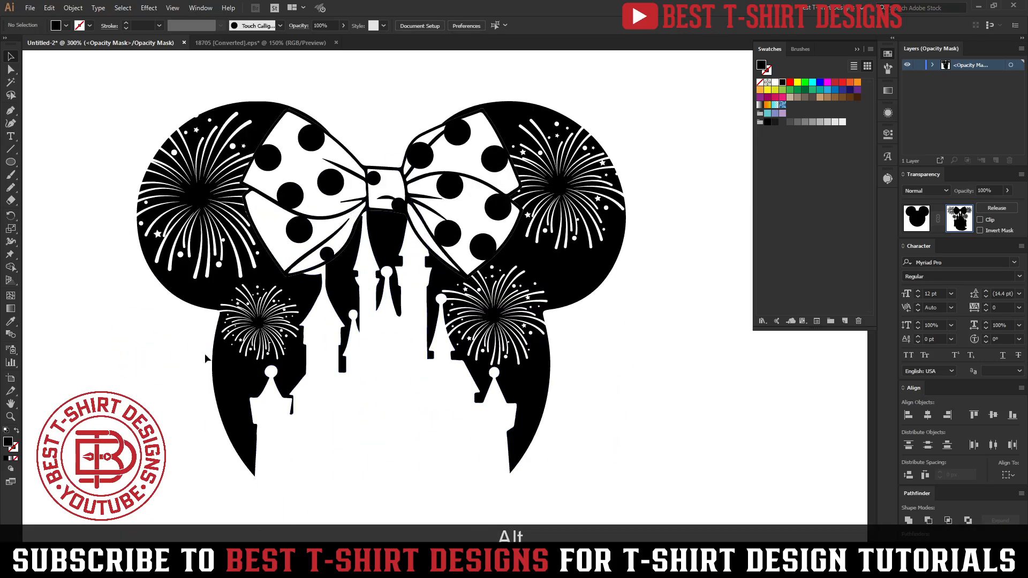
Step: Draw a narrow vertical ellipse about 2.3 × 17.3 px below the right ear's fireworks and overlay a copy rotated 90°
left_click(17, 165)
scroll(589, 268, "up", 4)
left_click_drag(510, 270, 510, 338)
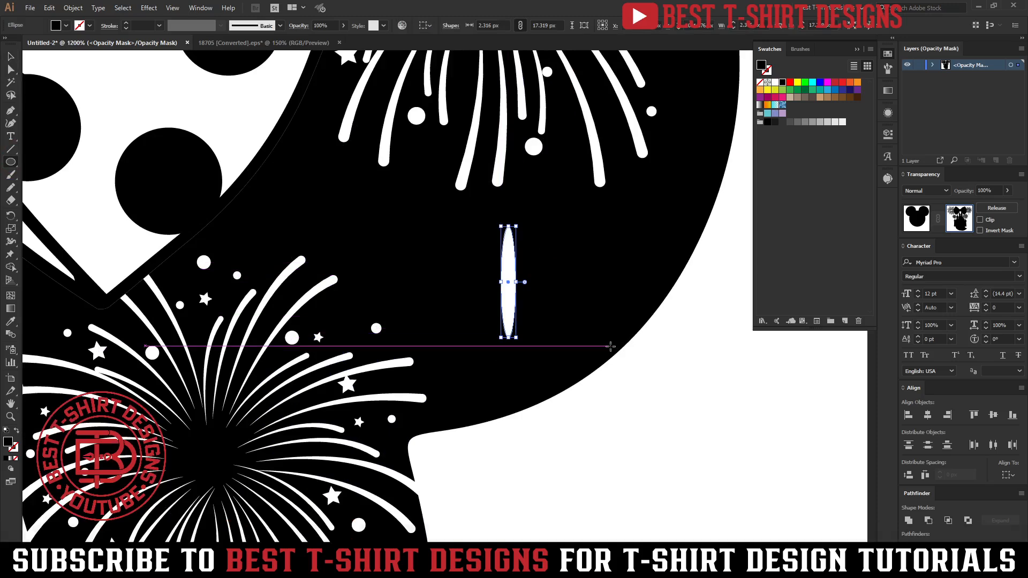
key("v")
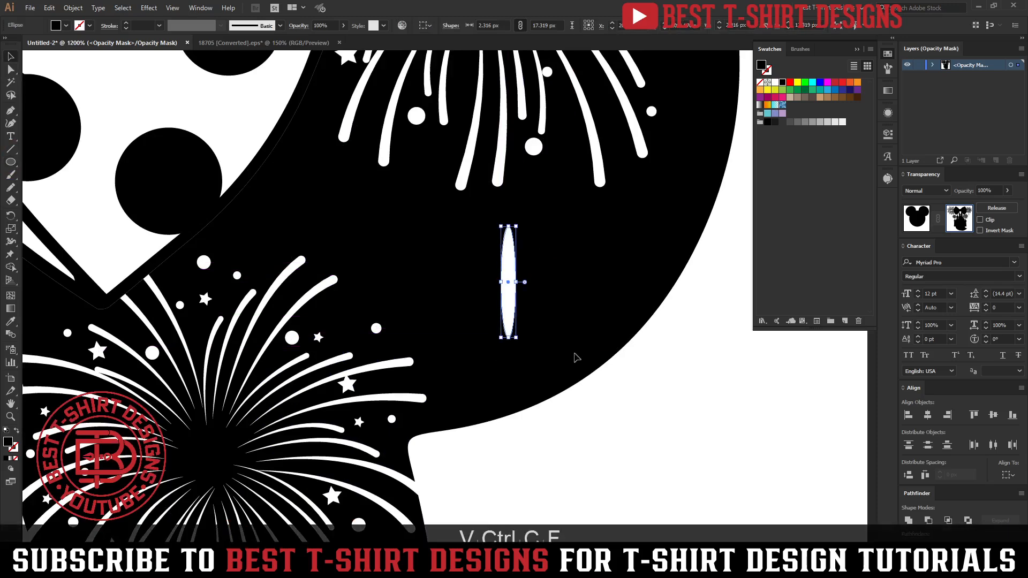
left_click_drag(510, 343, 576, 292)
left_click(676, 354)
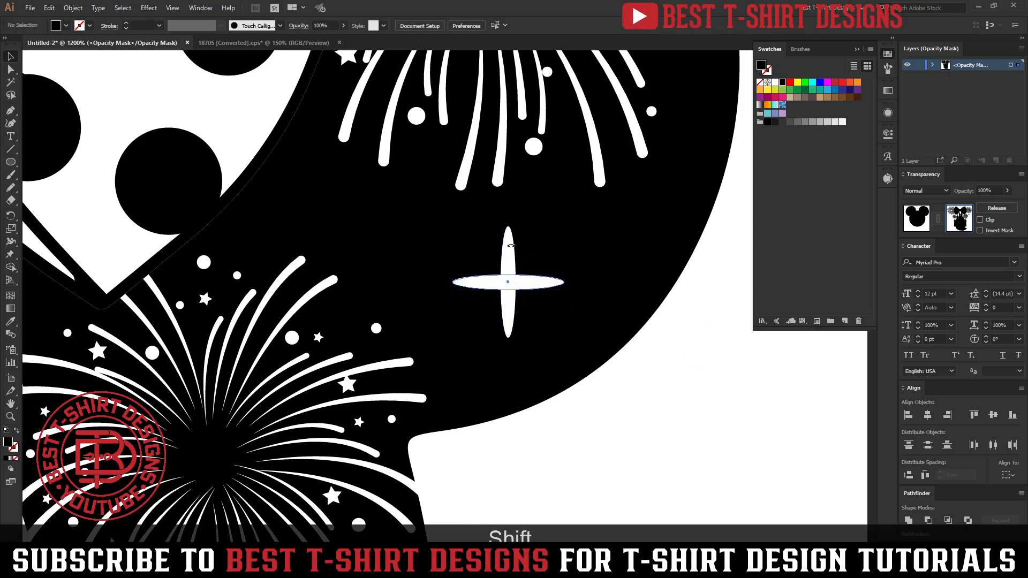
Step: Unite the two crossed ellipses and round their inner corners into a four-point sparkle
left_click(510, 239)
left_click(524, 291, "shift")
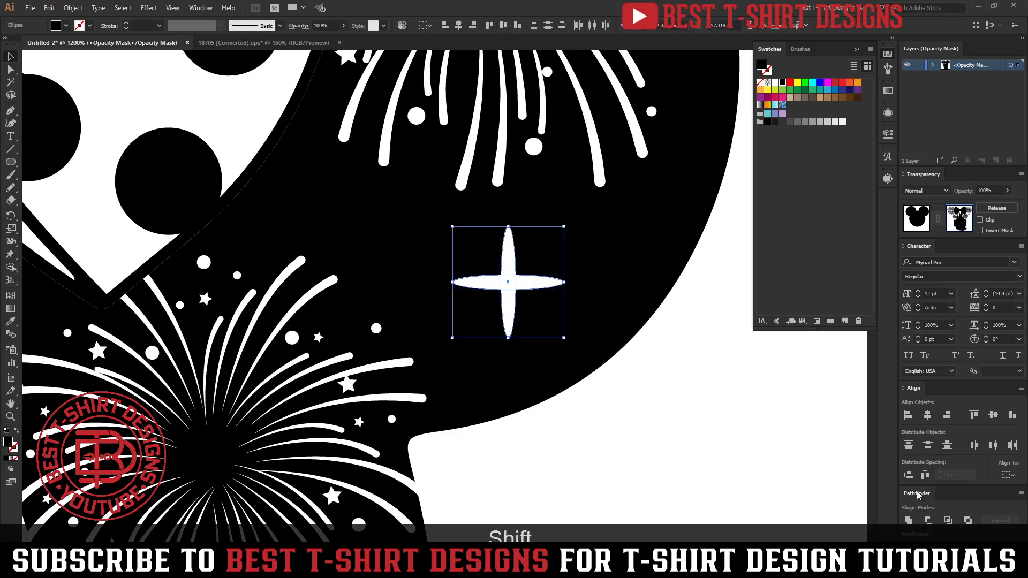
left_click(908, 522)
key("a")
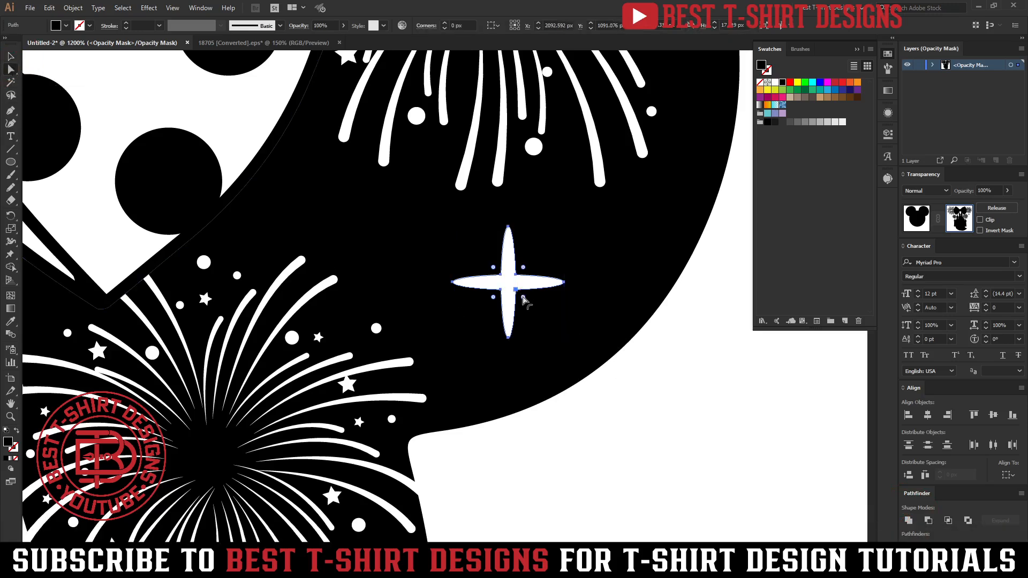
left_click_drag(524, 300, 551, 326)
key("v")
left_click(693, 379)
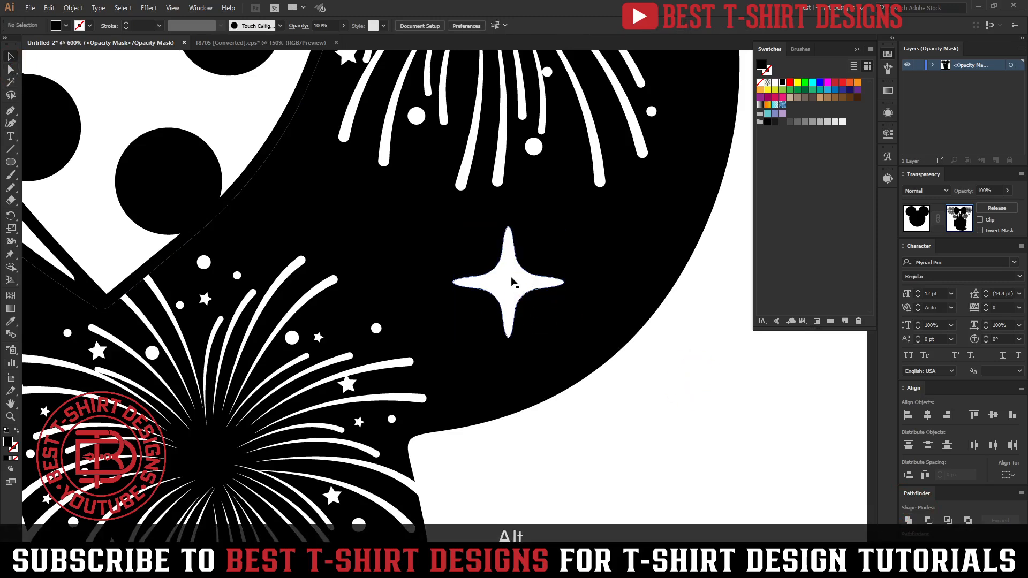
Step: Scale the sparkle down proportionally from its center to about 10.6 px wide
scroll(512, 283, "down", 2, "alt")
left_click(525, 283)
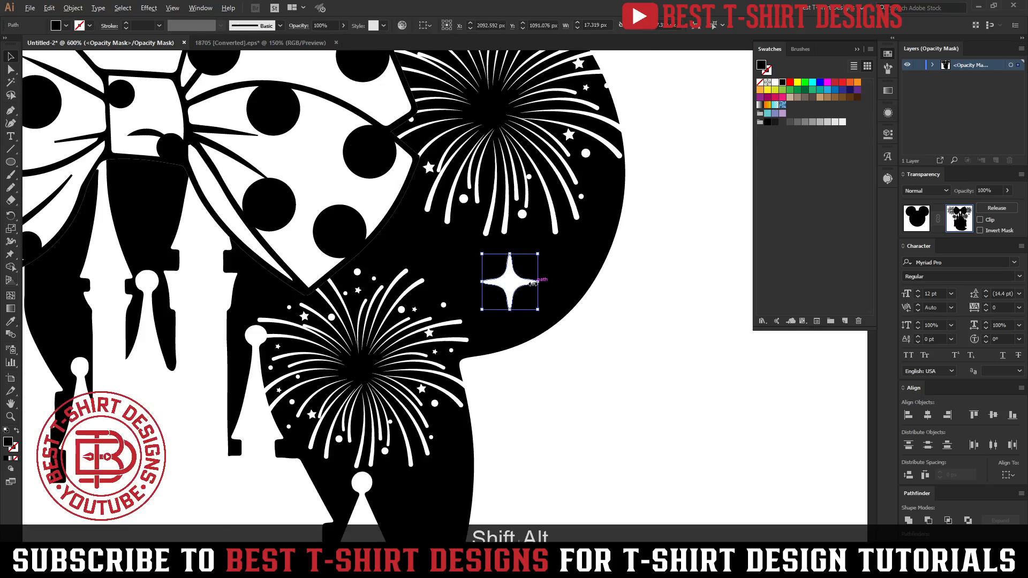
left_click_drag(537, 283, 527, 282)
scroll(664, 281, "down", 2)
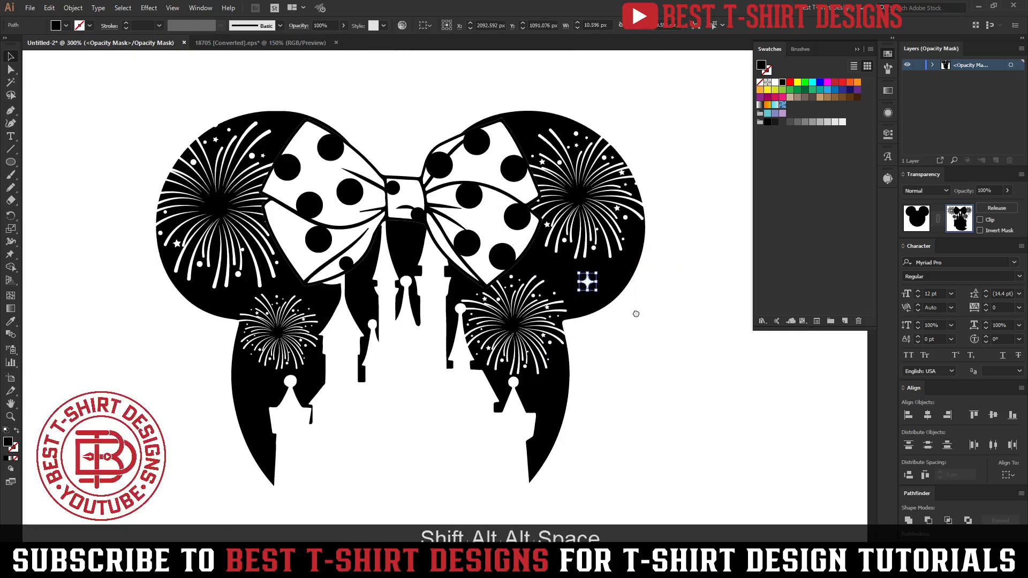
left_click_drag(645, 321, 616, 302)
left_click(621, 300)
Step: Duplicate the sparkle across both ears, under the bow, beside the castle towers and on the head's lower sides
left_click_drag(558, 264, 255, 113, "alt")
left_click_drag(255, 112, 211, 280, "alt")
left_click_drag(210, 279, 336, 289, "alt")
left_click_drag(336, 289, 516, 378, "alt")
left_click(615, 395)
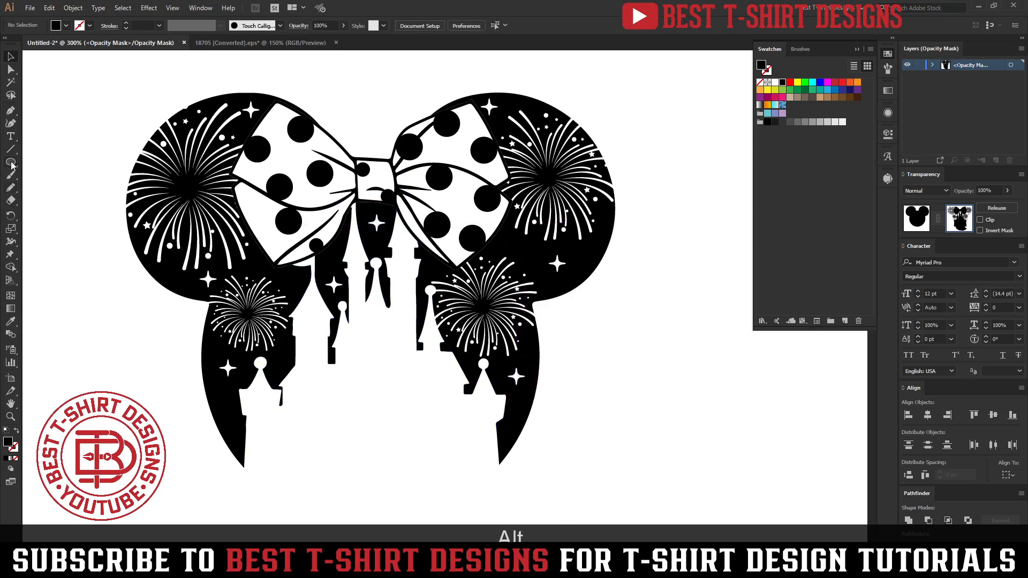
Step: Draw a fully rounded rectangle about 8.7 × 26.5 px, tilted to the right, beside the right ear's sparkle
left_click_drag(10, 165, 47, 175)
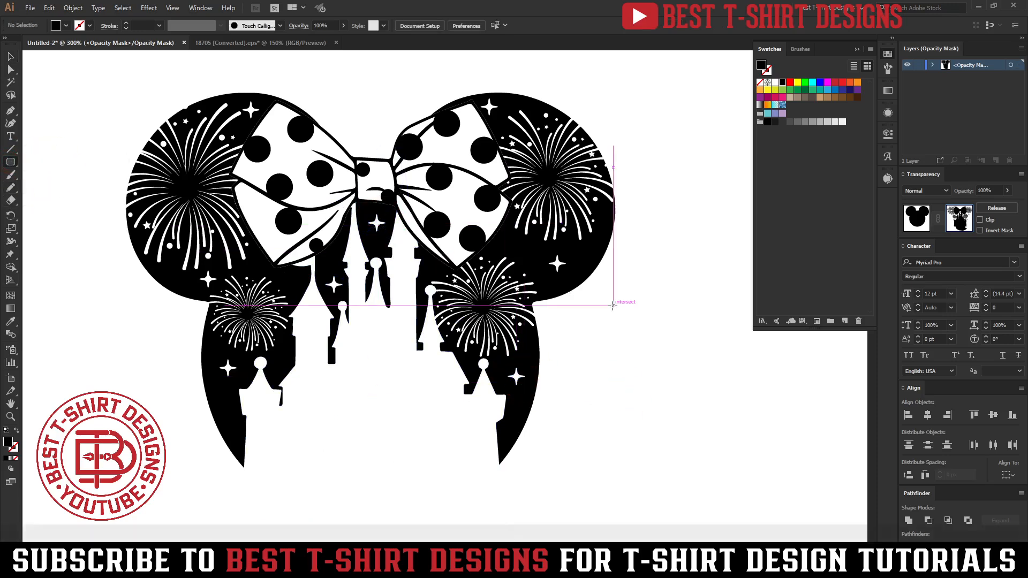
scroll(613, 300, "up", 2, "alt")
scroll(613, 298, "up", 1, "alt")
left_click_drag(453, 208, 409, 247)
key("v")
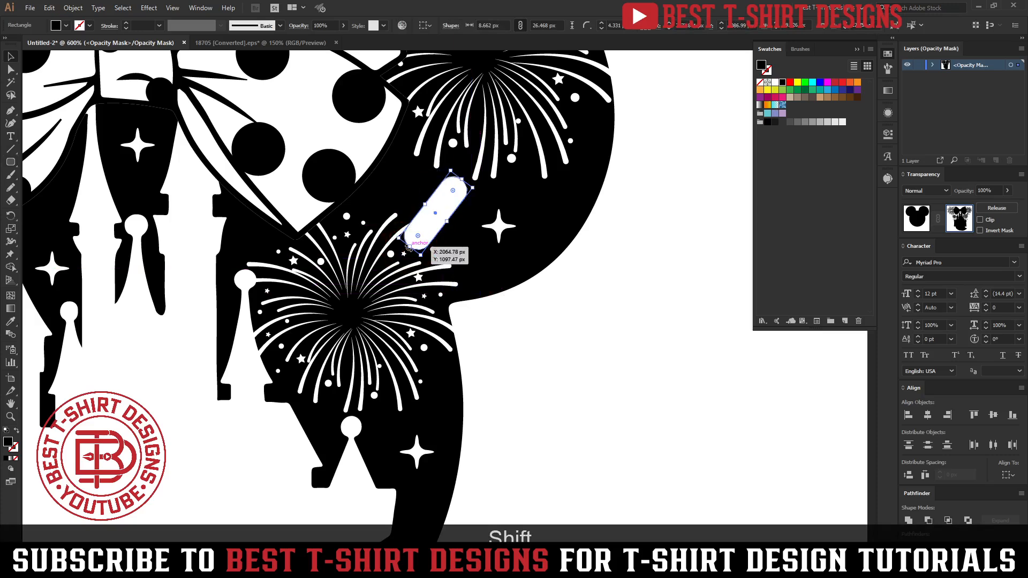
Step: Copy the tilted rounded rectangle in place and reflect the copy across the vertical axis to form an X
key("ctrl+c")
key("ctrl+f")
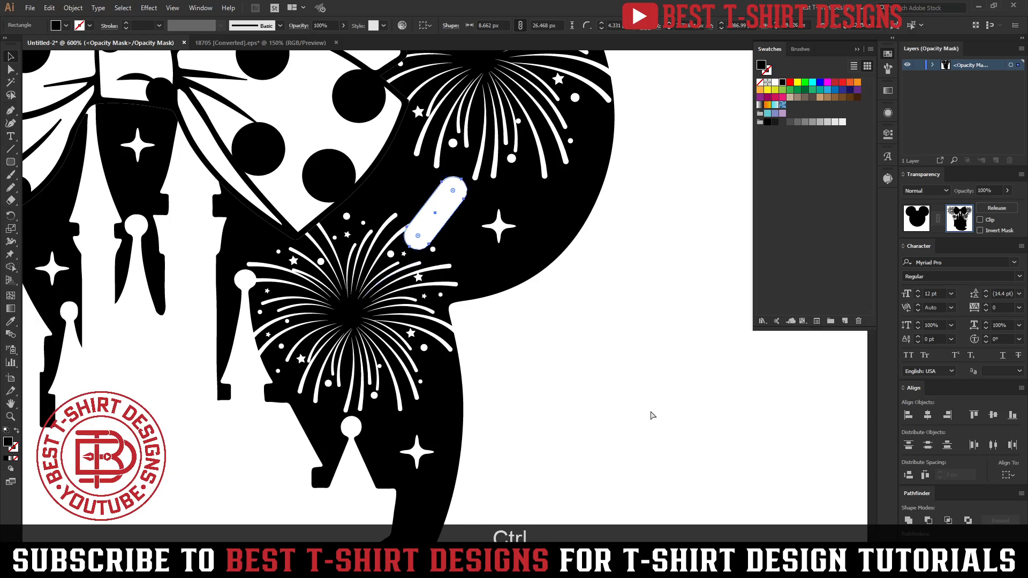
key("ctrl+r")
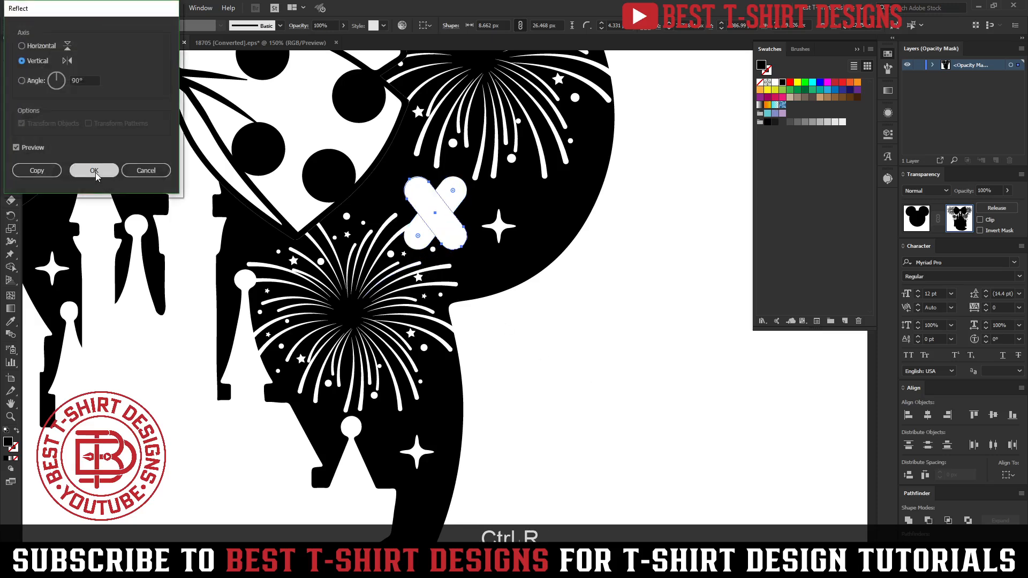
left_click(94, 171)
Step: Remove the lower ends of the crossed shapes with Shape Builder and unite the remaining pieces into a heart
key("shift")
left_click(459, 184, "shift")
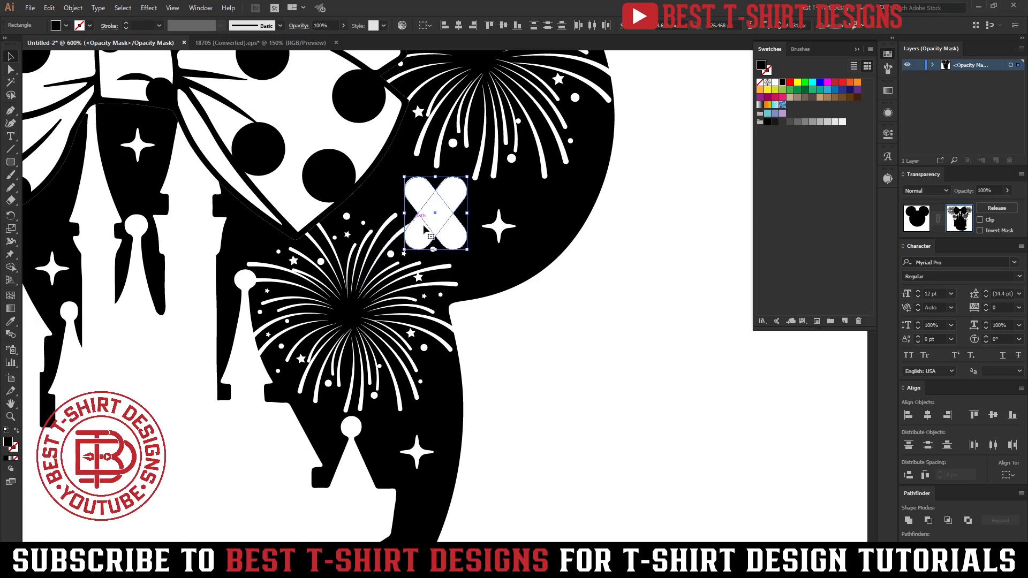
key("shift+m")
left_click(450, 238, "alt")
left_click(420, 236, "alt")
key("v")
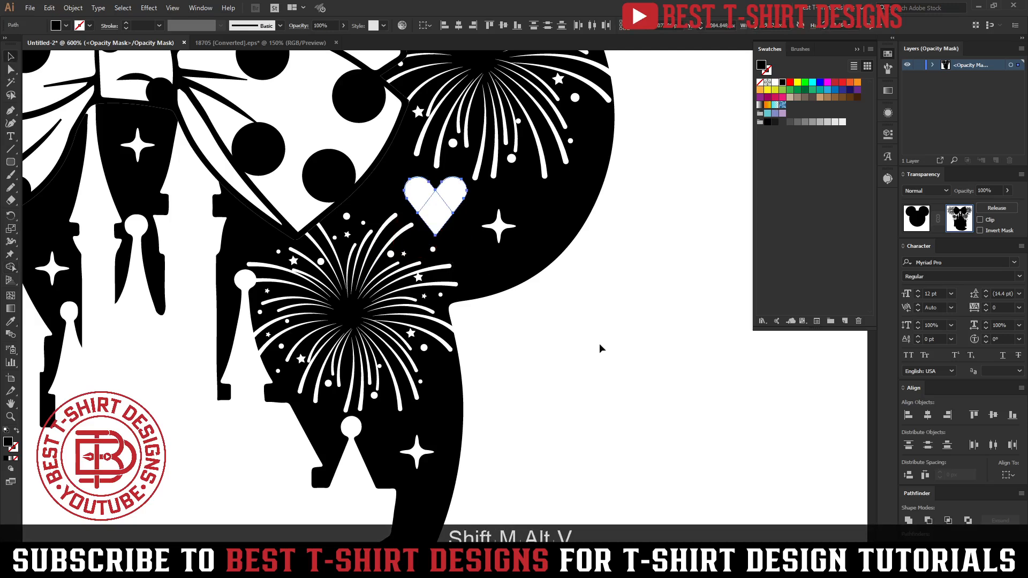
mouse_move(435, 210)
left_mouse_down()
mouse_move(451, 232)
mouse_move(441, 201)
left_mouse_up()
left_click(908, 521)
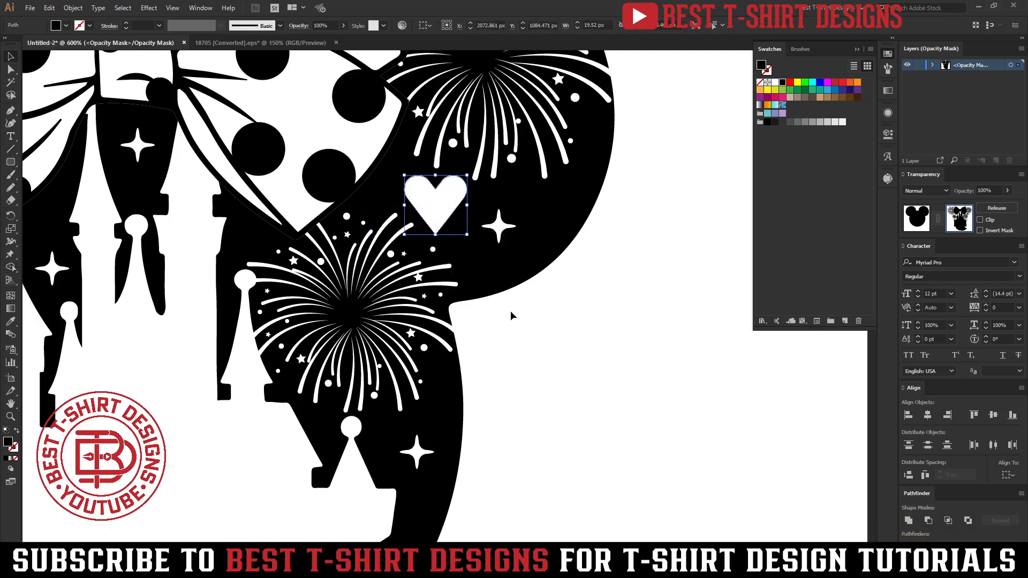
Step: Scale the heart down proportionally from its center to about 14.2 px wide
left_click(498, 301)
left_click(462, 207)
left_click_drag(467, 205, 458, 205, "alt+shift")
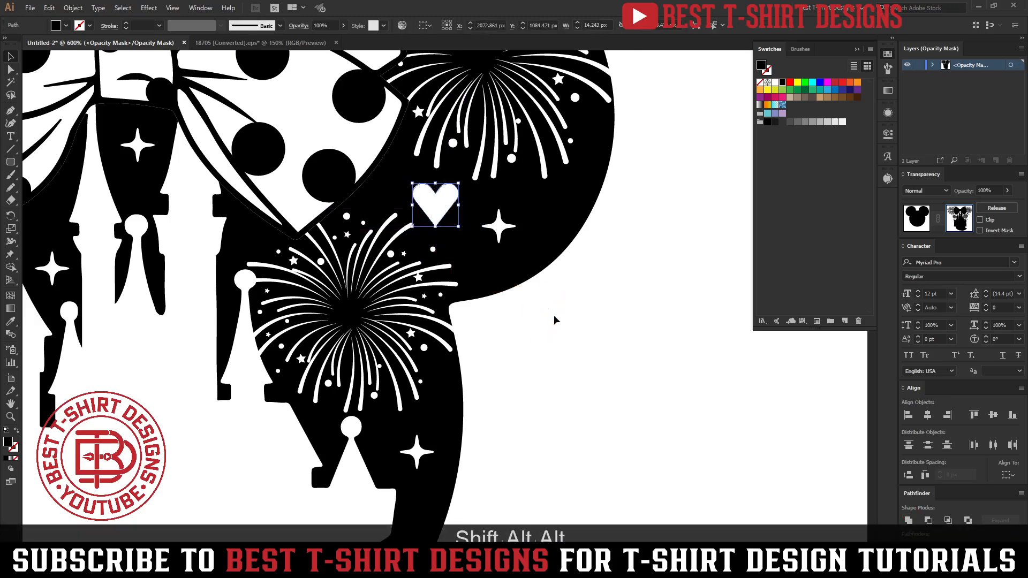
left_click(553, 315)
Step: Duplicate the heart onto the right ear, under the bow's left loop and on both lower sides of the head
scroll(554, 315, "down", 2)
left_click_drag(493, 260, 261, 285, "alt")
left_click(559, 426)
left_click(608, 333)
left_click(624, 395)
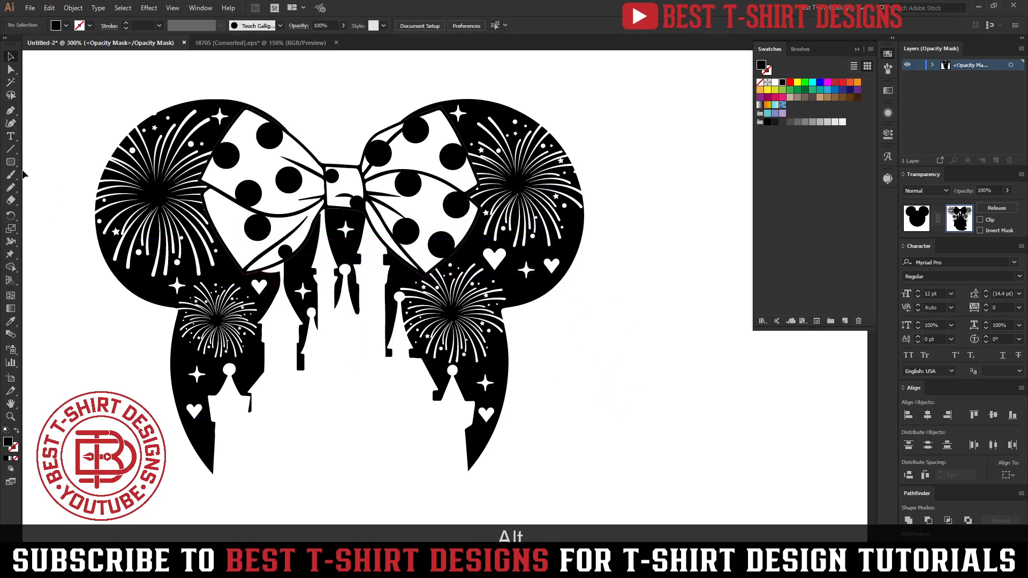
Step: Draw a narrow rounded rectangle near the lower-right sparkle and overlay a copy rotated 90° as a cross about 10.2 px wide
left_click_drag(13, 163, 56, 176)
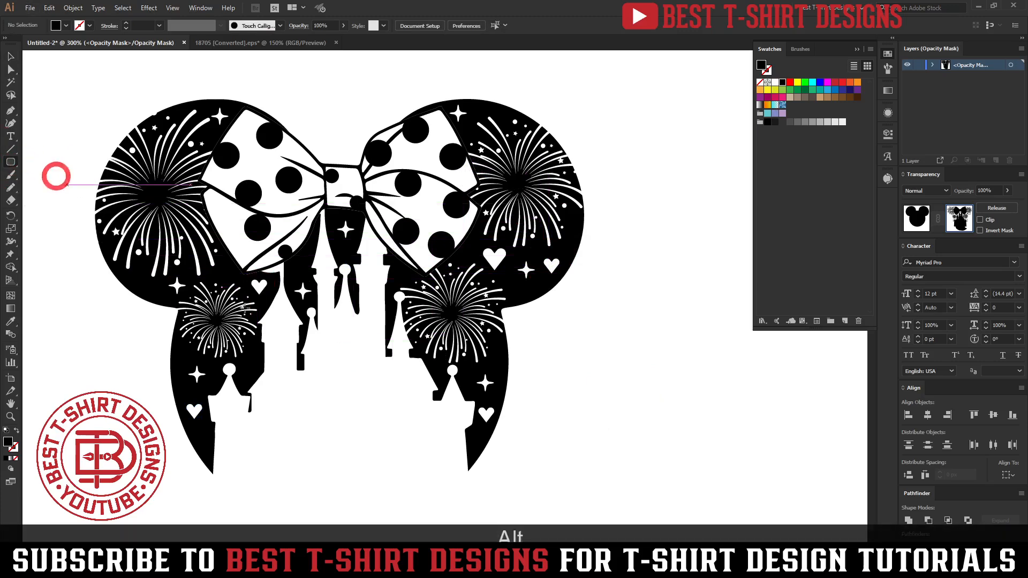
scroll(499, 397, "up", 3)
left_click_drag(366, 329, 423, 330)
key("v")
key("ctrl+c")
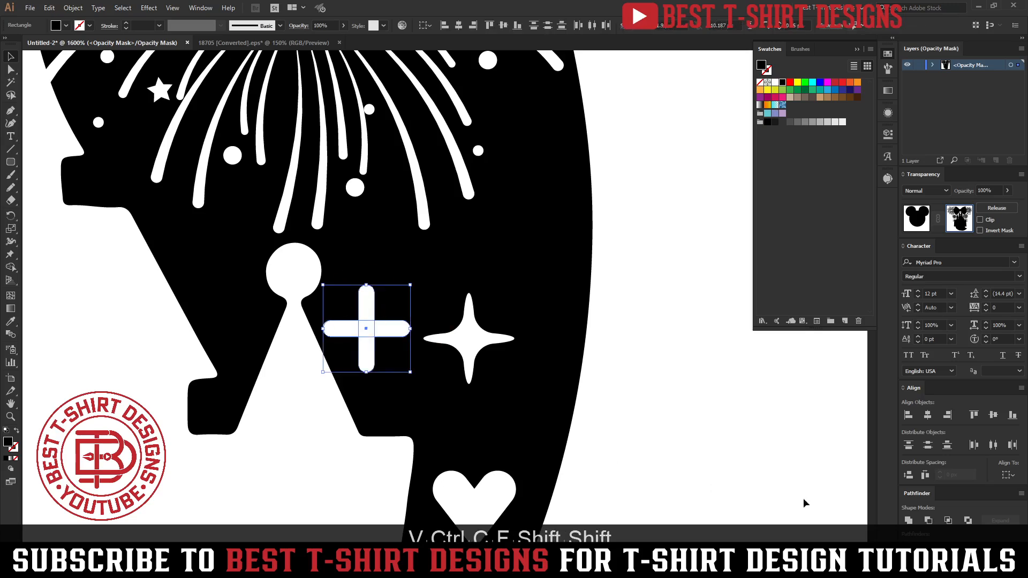
Step: Unite the cross's two bars and slightly round its inner corners
left_click(912, 523)
key("a")
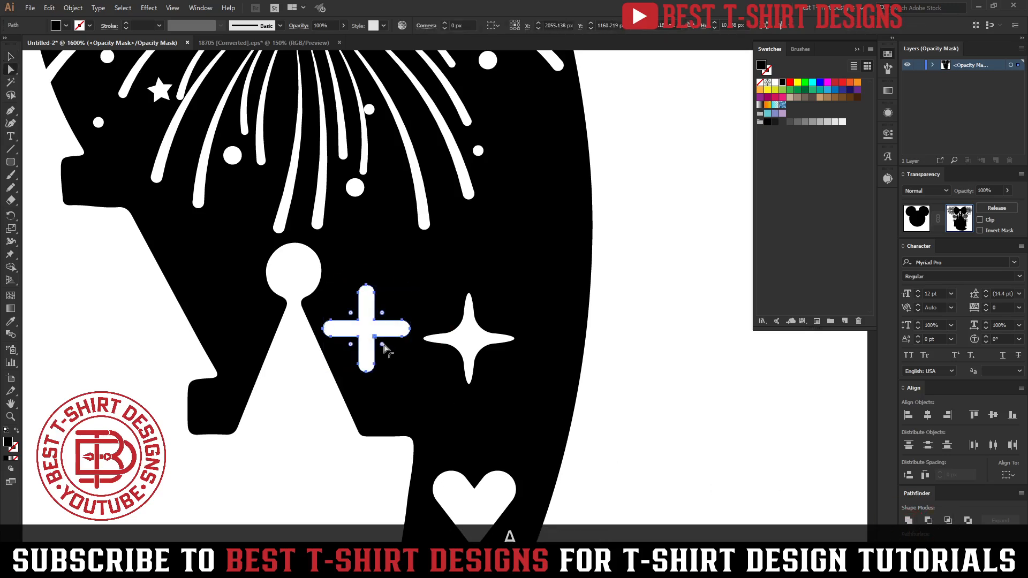
left_click_drag(387, 350, 388, 351)
key("v")
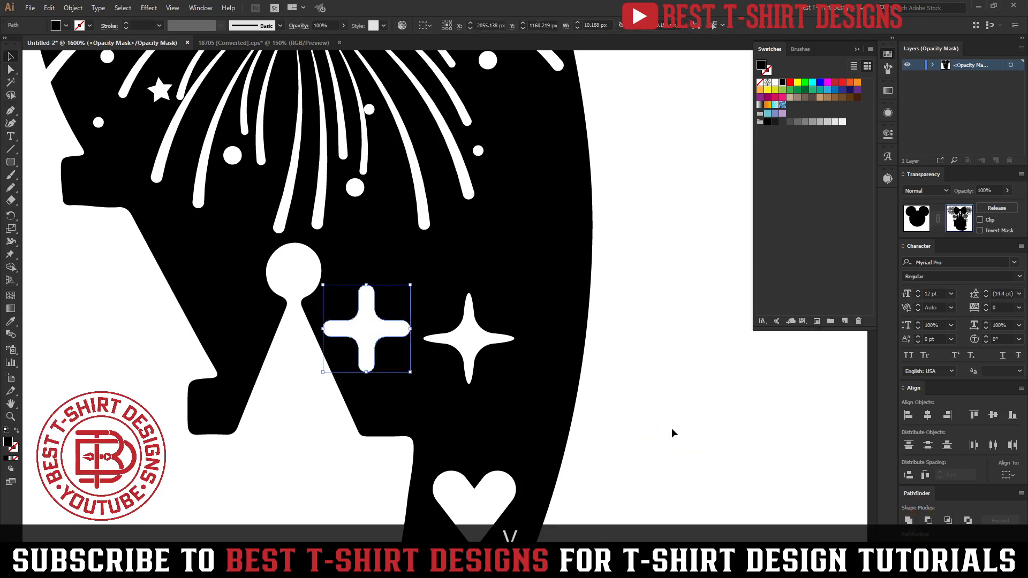
Step: Place the rounded cross and a copy of it under the left and right loops of the bow
left_click(672, 429)
scroll(672, 428, "down", 3)
left_click_drag(573, 389, 264, 250)
scroll(634, 421, "down", 1)
left_click(30, 202)
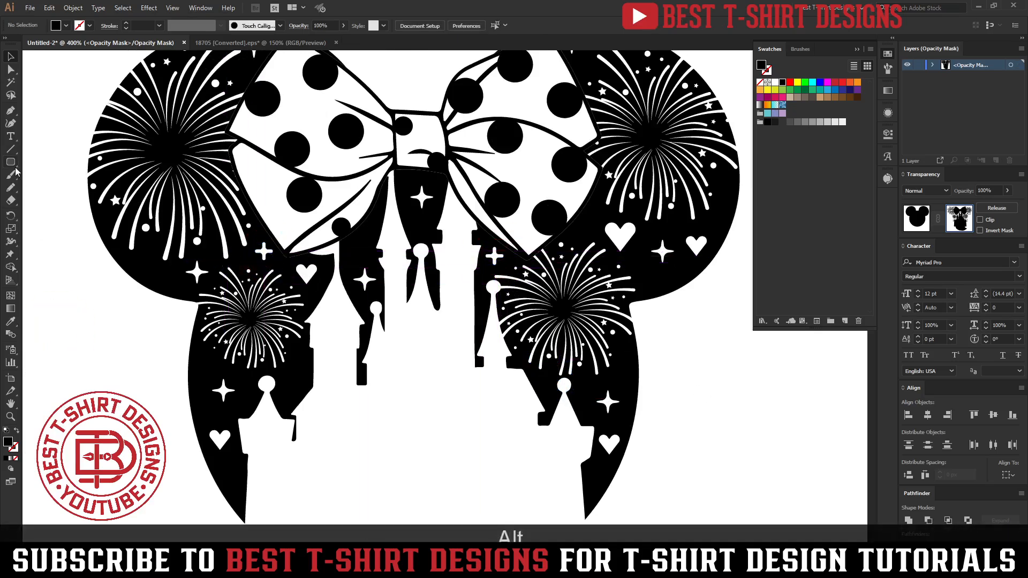
Step: Add five-point stars about 9.9 px wide on the left ear, under the bow's right loop and on both lower sides of the head
left_click_drag(13, 164, 47, 212)
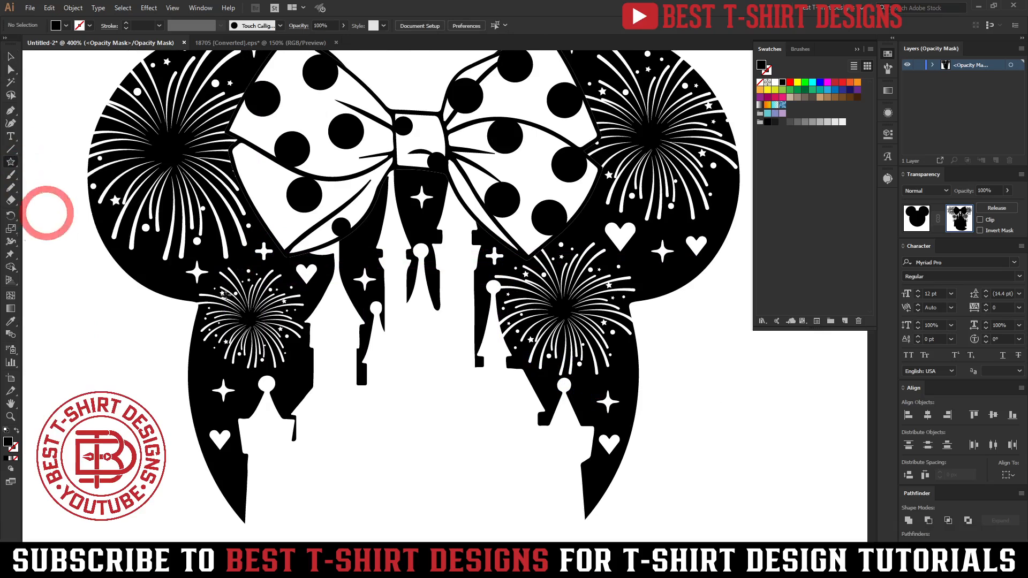
mouse_move(148, 262)
left_mouse_down()
mouse_move(207, 295)
mouse_move(296, 385)
mouse_move(609, 409)
mouse_move(626, 393)
mouse_move(589, 222)
left_mouse_up()
key("v")
left_click(138, 362)
left_click(682, 408)
scroll(530, 335, "down", 1)
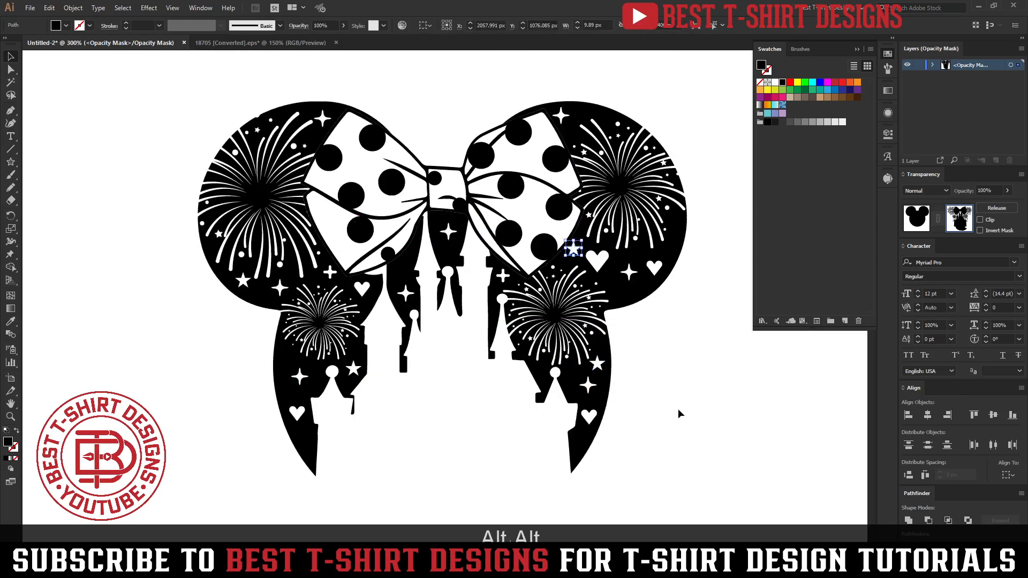
Step: Draw a circle about 4.2 px across below the right ear's upper sparkle and duplicate it into gaps on the right side
left_click(10, 166)
left_click(50, 188)
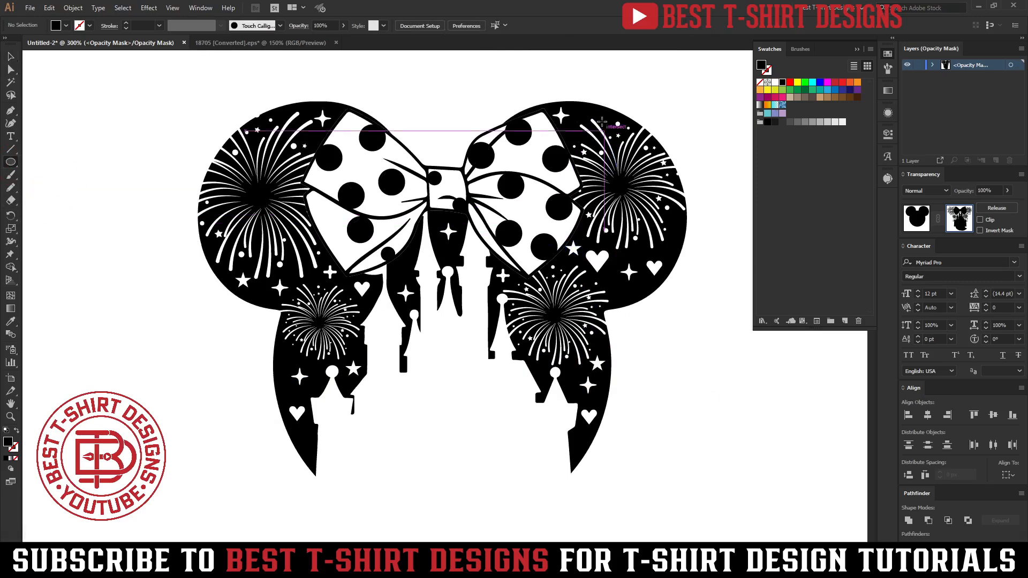
scroll(519, 173, "up", 3)
mouse_move(518, 172)
left_mouse_down()
mouse_move(527, 182)
mouse_move(526, 473)
mouse_move(541, 474)
mouse_move(580, 353)
mouse_move(592, 355)
mouse_move(631, 298)
mouse_move(611, 314)
left_mouse_up()
key("v")
left_click(524, 123)
scroll(524, 123, "down", 2)
left_click(650, 417)
Step: Scatter more copies of the small circle around the hearts and sparkle on the lower right ear
left_click_drag(582, 355, 602, 376)
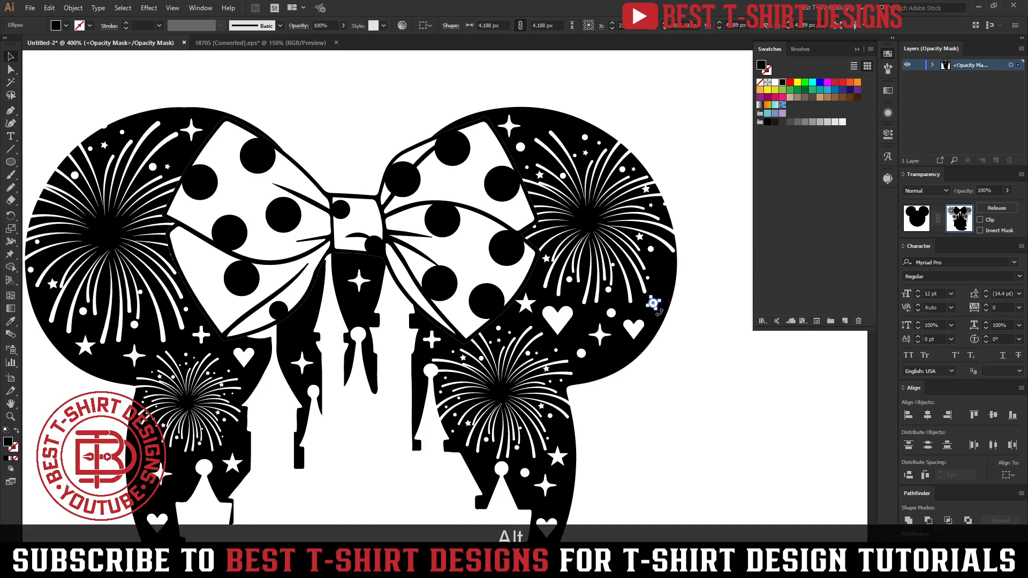
left_click_drag(553, 334, 472, 326)
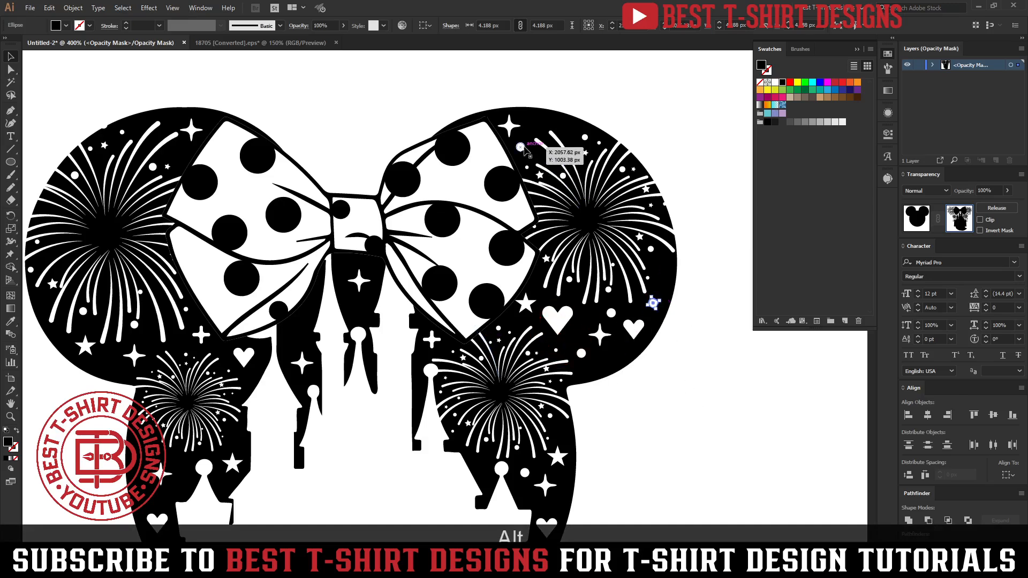
left_click_drag(520, 147, 602, 368)
scroll(368, 259, "down", 1)
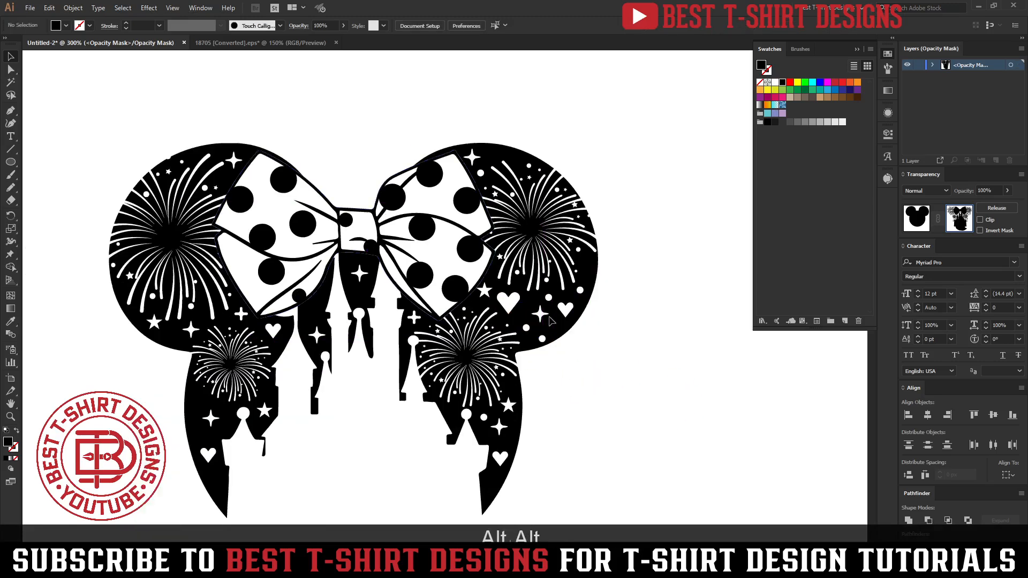
Step: Duplicate the small circle onto the left side of the head and leave the opacity mask for the Mickey head artwork
left_click_drag(581, 292, 312, 310)
left_click(582, 404)
scroll(548, 407, "down", 1)
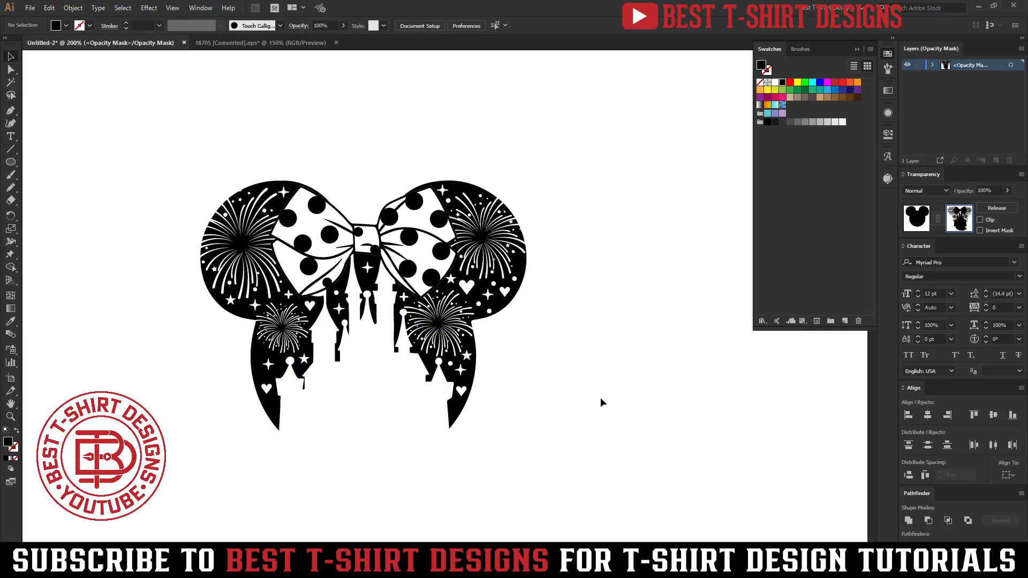
left_click(530, 363)
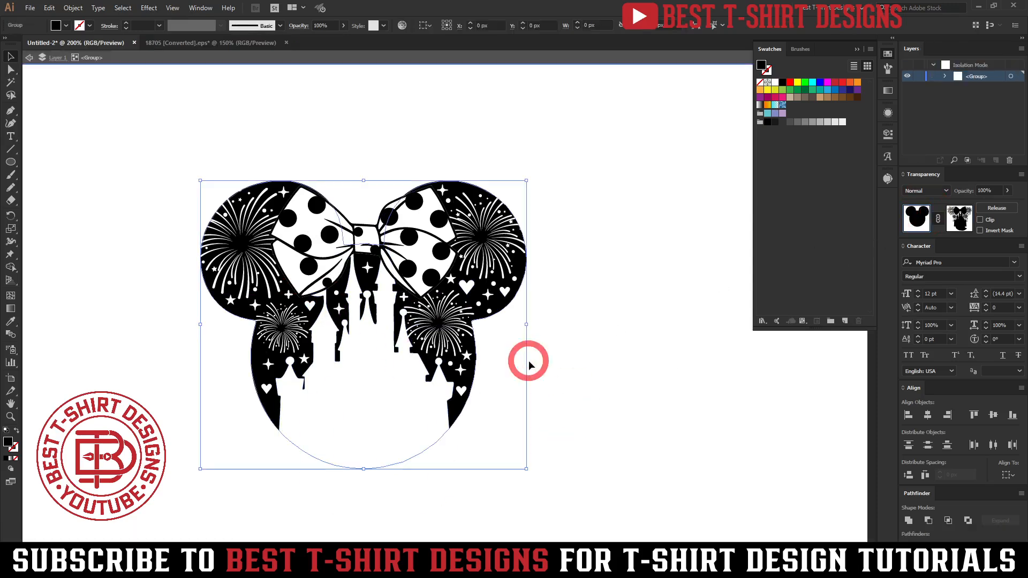
Step: Leave the isolated group and examine the complete Mickey head artwork both up close and at a reduced size
scroll(564, 384, "down", 2)
left_click_drag(281, 206, 629, 459)
left_click_drag(456, 287, 461, 229)
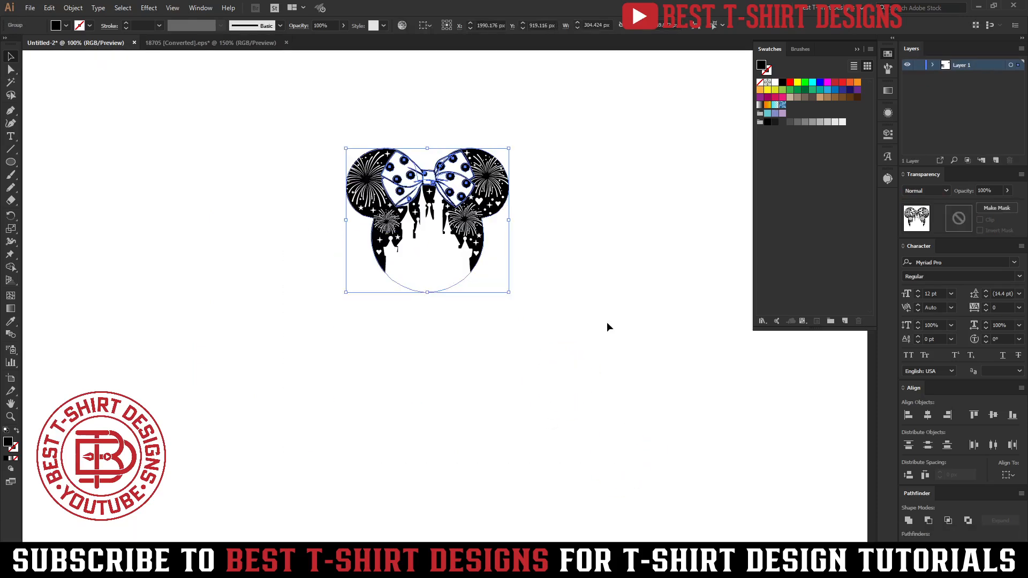
left_click(606, 323)
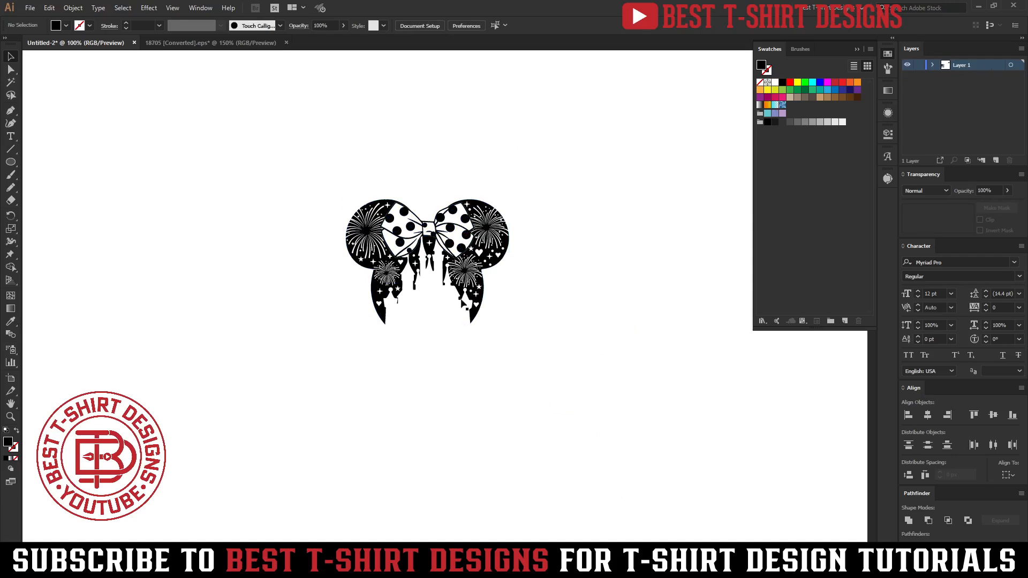
scroll(667, 369, "up", 2)
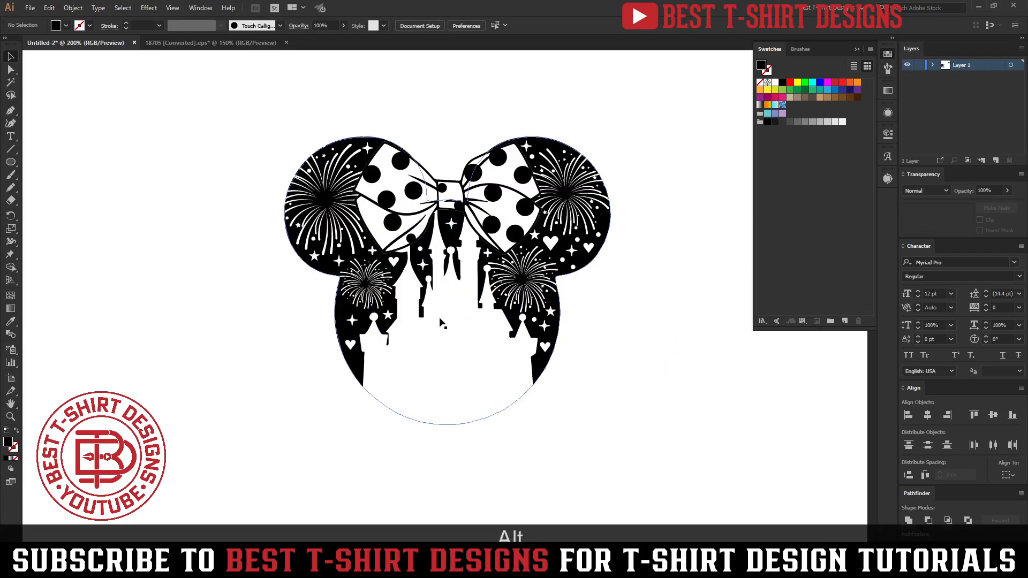
scroll(441, 322, "down", 3)
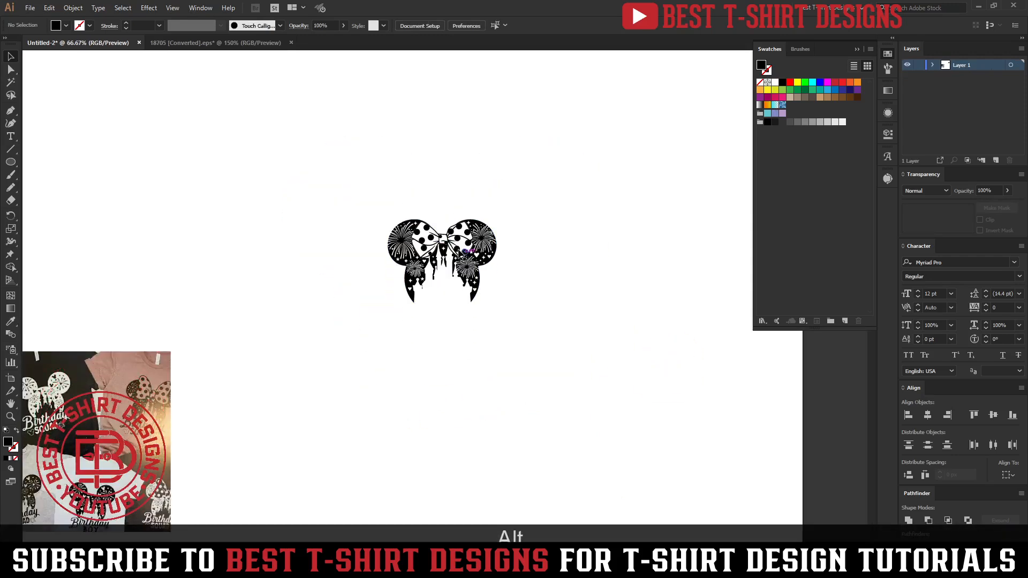
scroll(461, 260, "up", 3)
Step: Copy "Birthday Girl" from the Notepad brief, paste it into the Illustrator artwork and enlarge it to about 36 pt
key("alt+Tab")
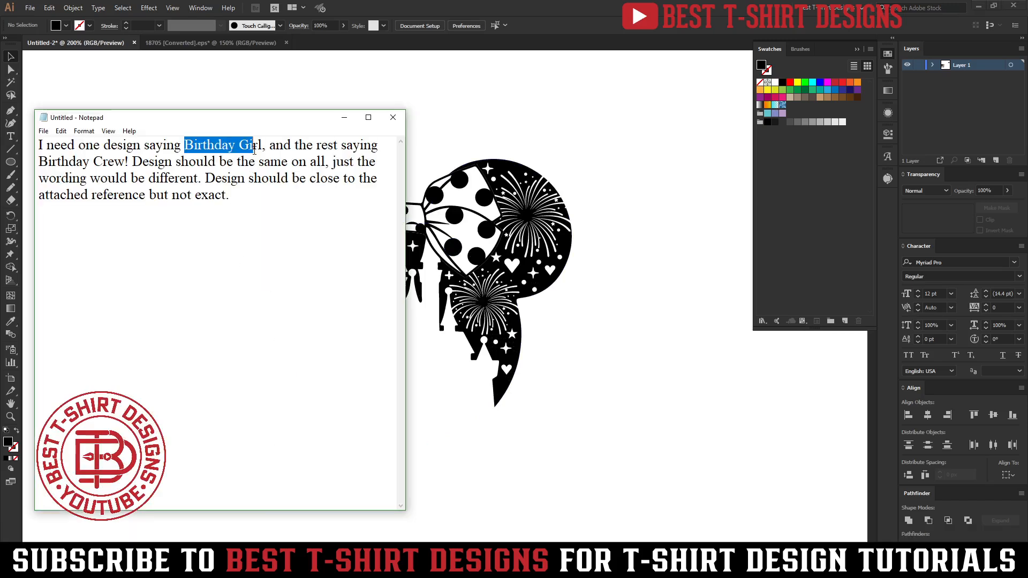
key("ctrl+c")
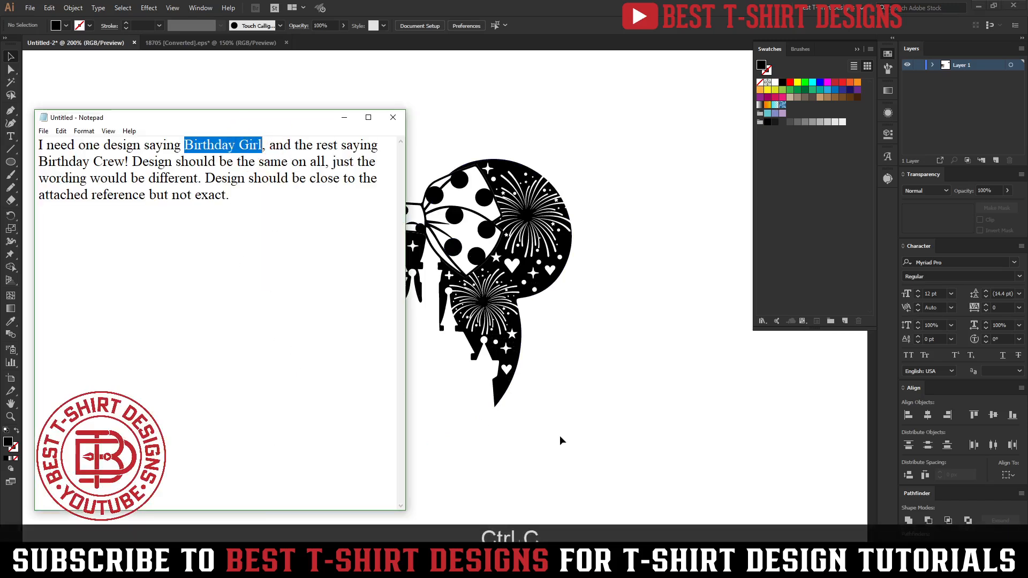
left_click(662, 388)
key("ctrl+v")
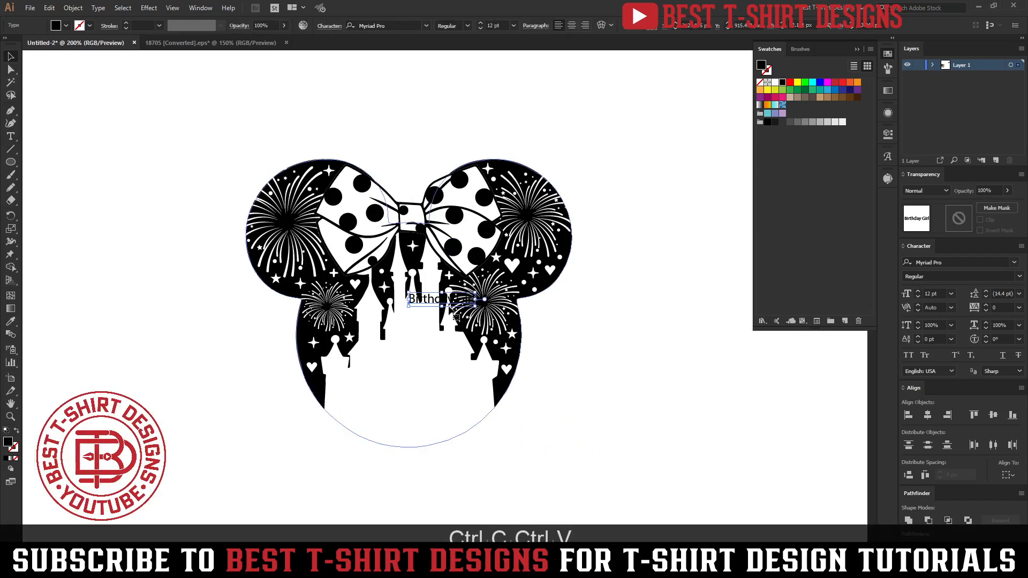
left_click_drag(434, 299, 712, 414)
Step: Split "Girl" out of the pasted text into its own text object and place it below "Birthday"
key("t")
left_click_drag(655, 370, 748, 375)
key("ctrl+x")
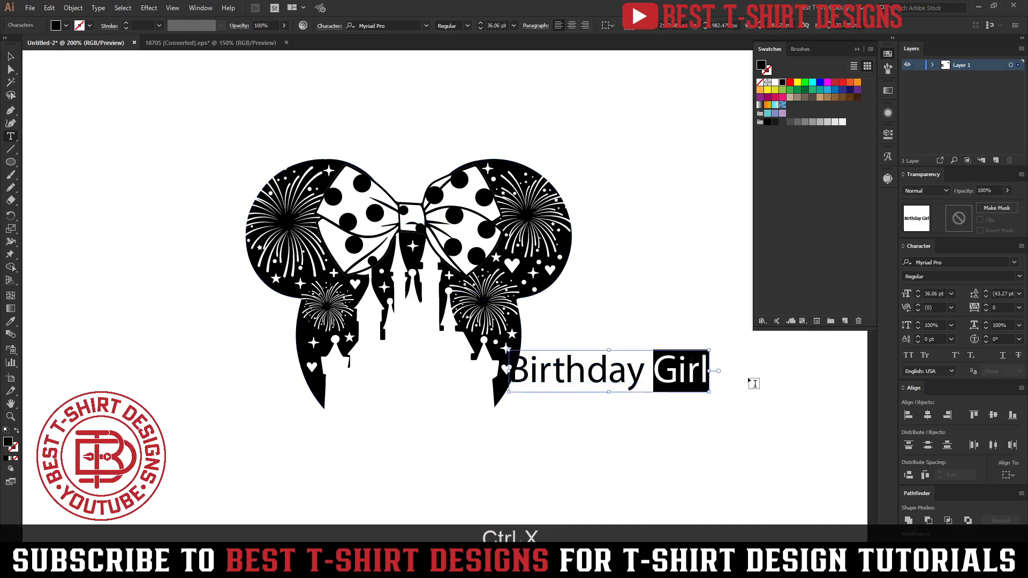
key("BackSpace")
key("Escape")
key("ctrl+v")
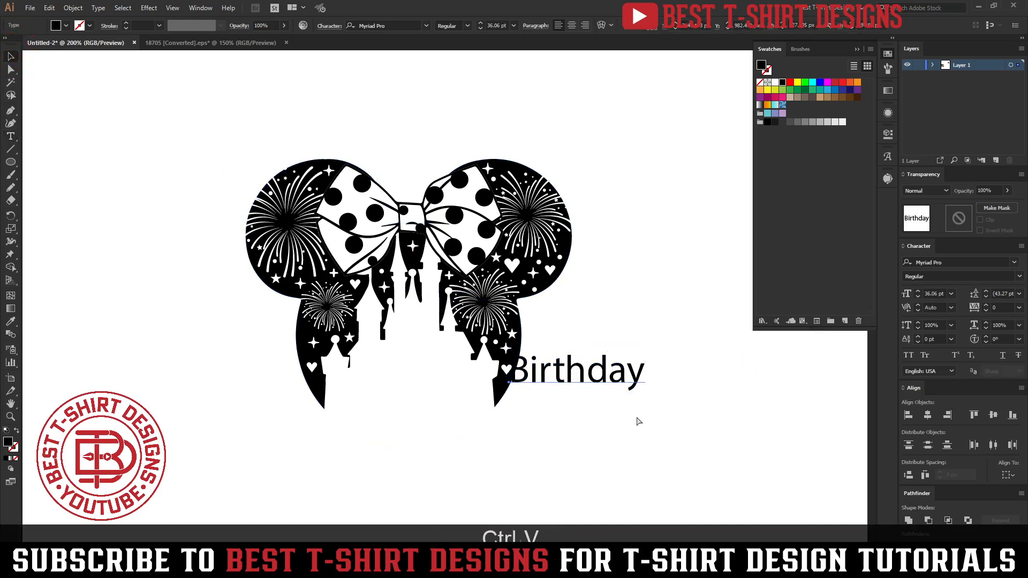
left_click_drag(455, 305, 465, 314)
left_click_drag(551, 399, 561, 402)
Step: Move both text lines under the Mickey head and enlarge them together to about 54.67 pt
left_click_drag(645, 429, 549, 326)
left_click_drag(569, 375, 403, 411)
left_click_drag(406, 464, 411, 499)
scroll(609, 434, "down", 1)
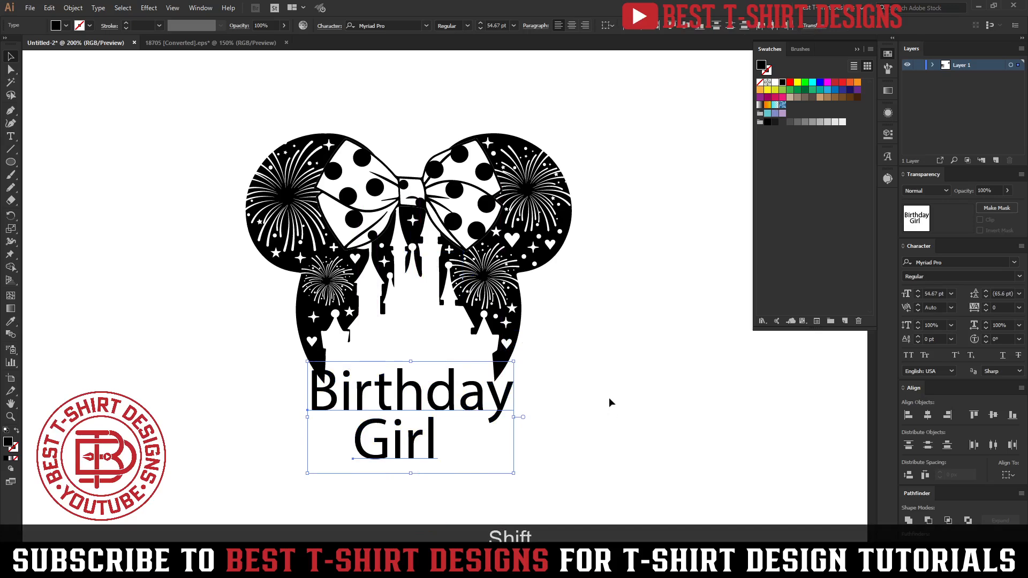
Step: Set the font of both text lines to Waltograph
left_click(392, 27)
type("wan")
key("BackSpace")
type("l")
left_click(378, 58)
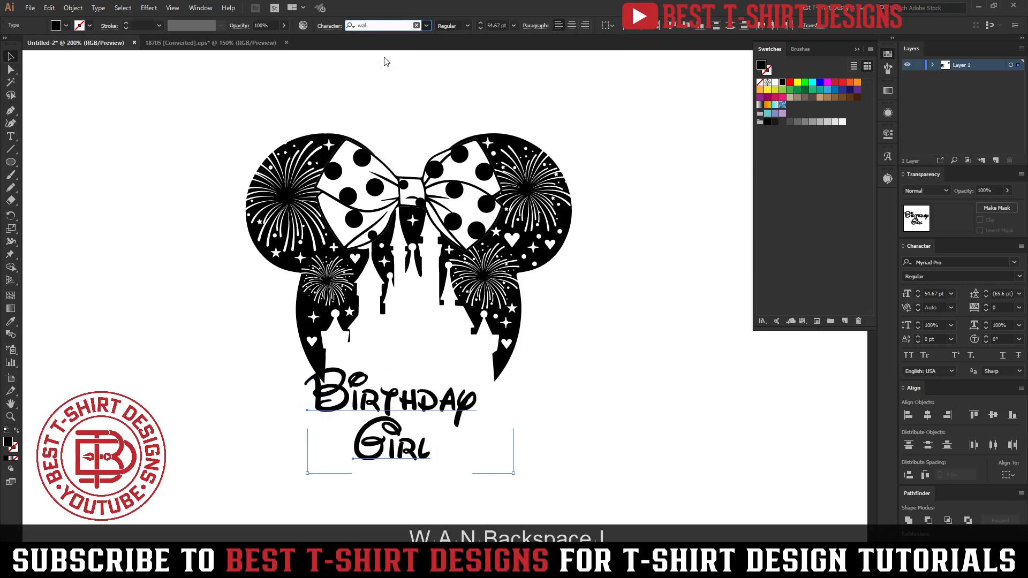
left_click(557, 418)
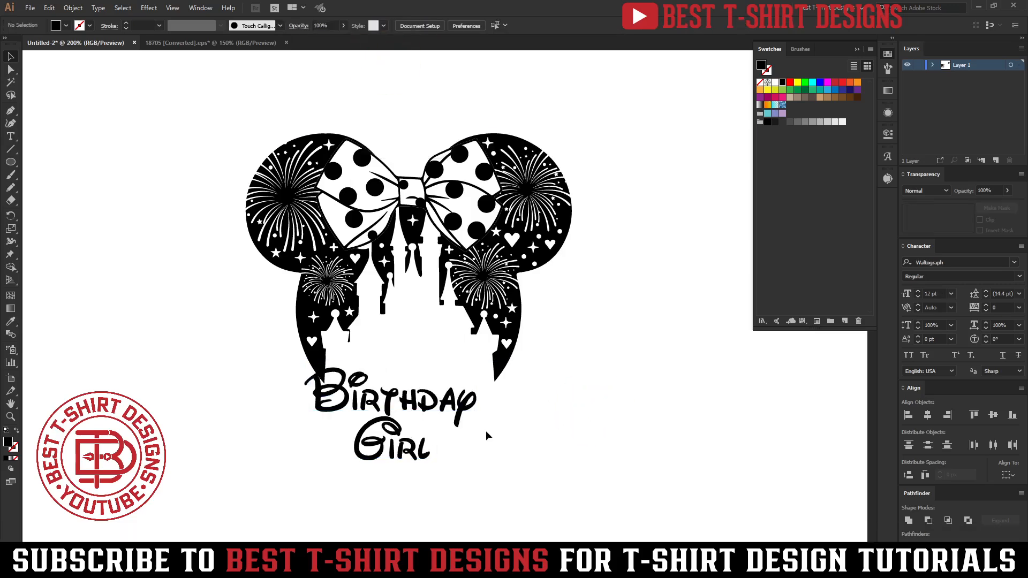
Step: Move the lettering off the head, duplicate it alongside, and set the copy's font to Waltograph UI Bold
scroll(459, 434, "up", 1)
scroll(280, 321, "down", 1)
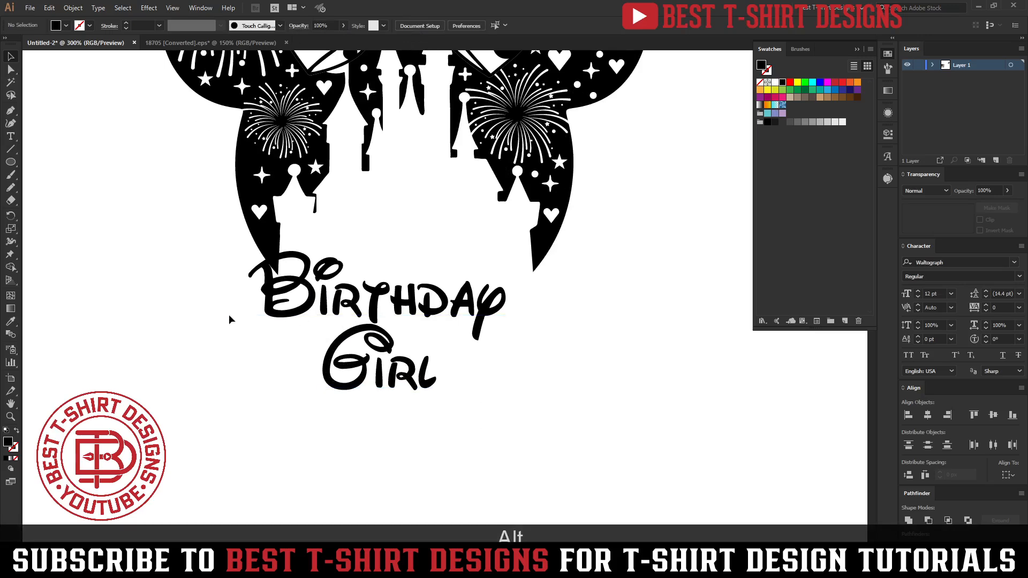
scroll(229, 314, "down", 2)
left_click_drag(428, 401, 665, 317)
left_click(351, 268, "shift")
left_click(468, 26)
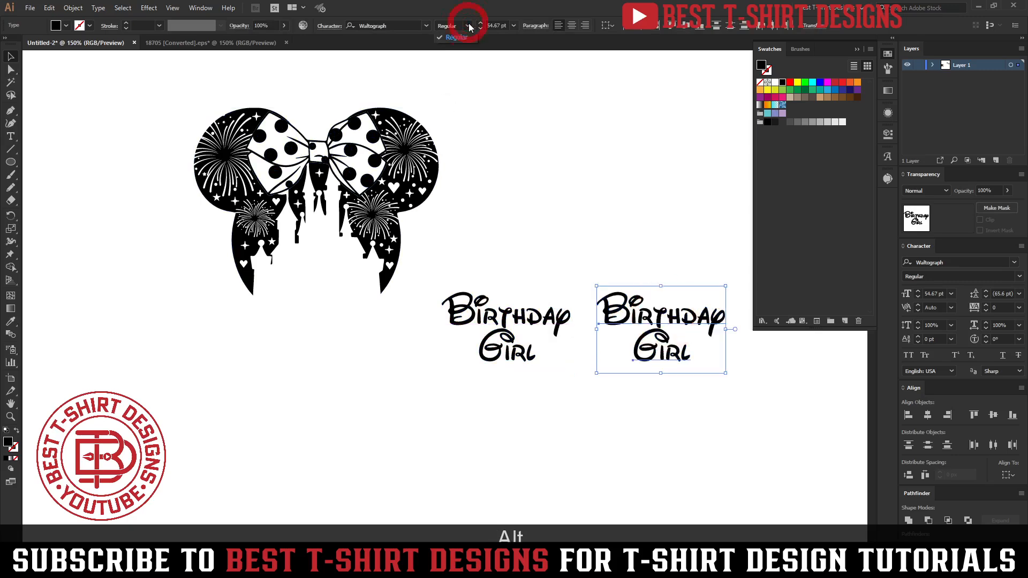
left_click(431, 33)
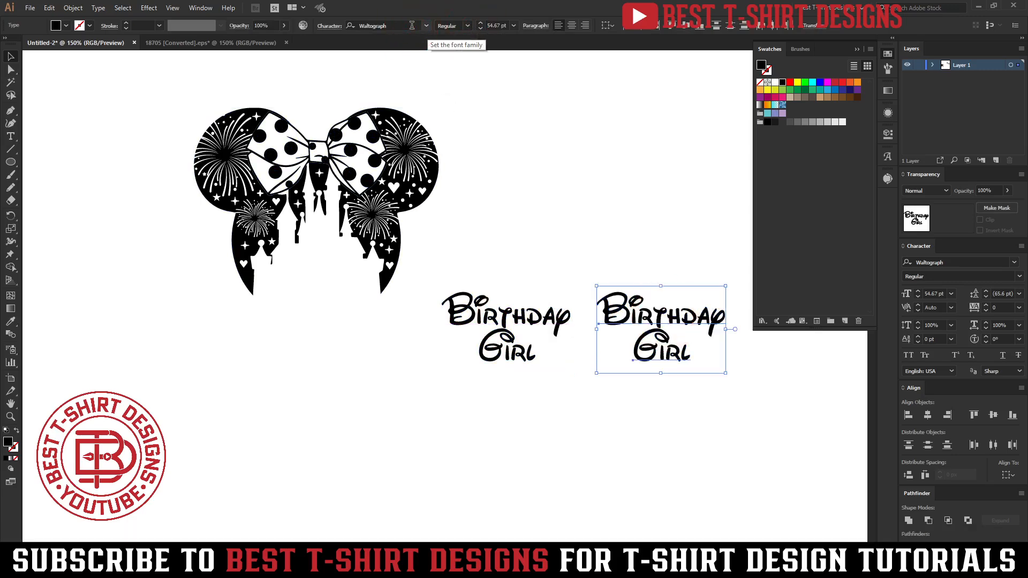
left_click(411, 26)
type("walt")
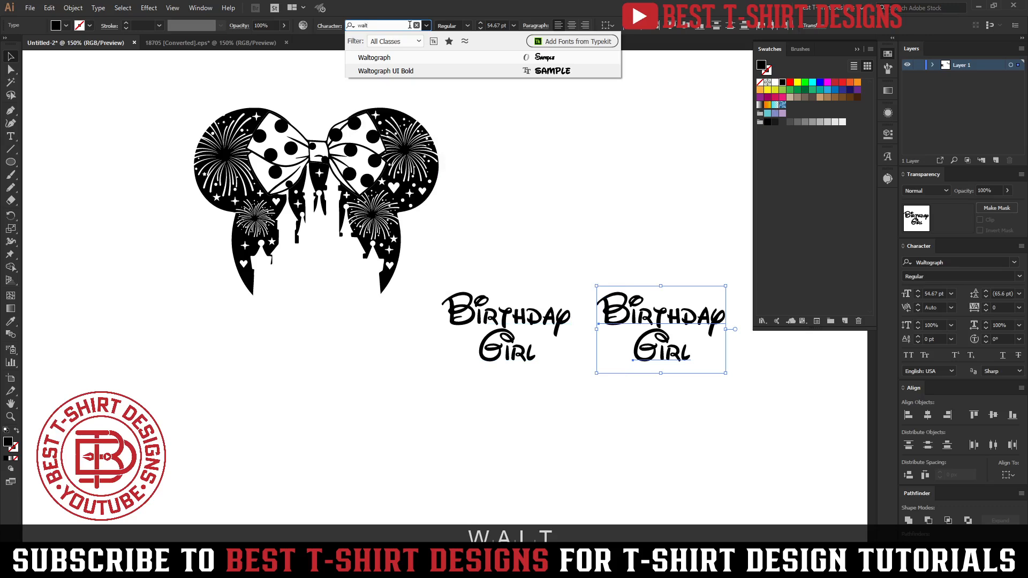
left_click(396, 69)
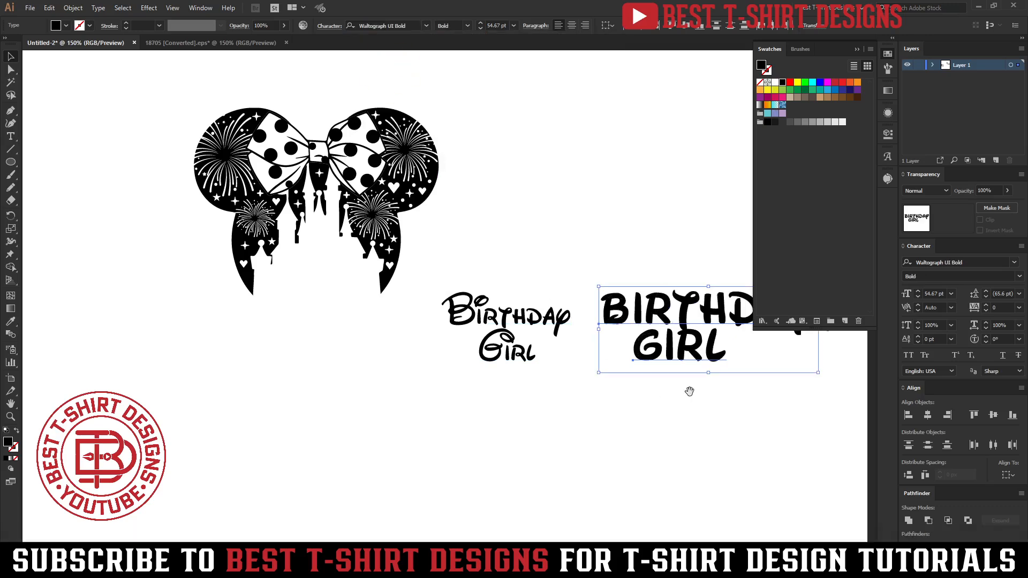
left_click_drag(689, 396, 509, 387)
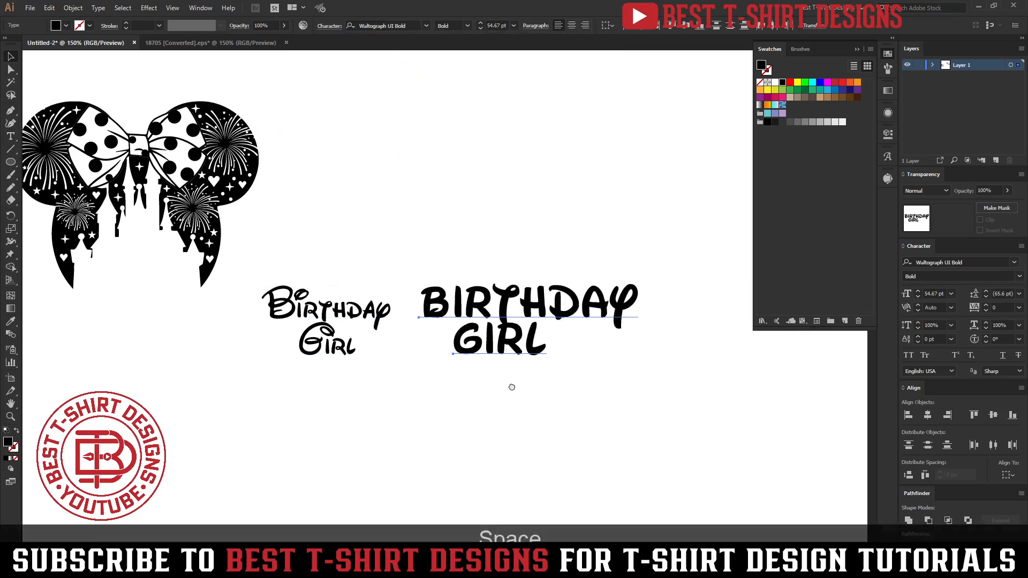
Step: Lower the bold GIRL slightly below BIRTHDAY and move both bold lines under the Mickey head
left_click(617, 394)
left_click_drag(515, 346, 531, 351)
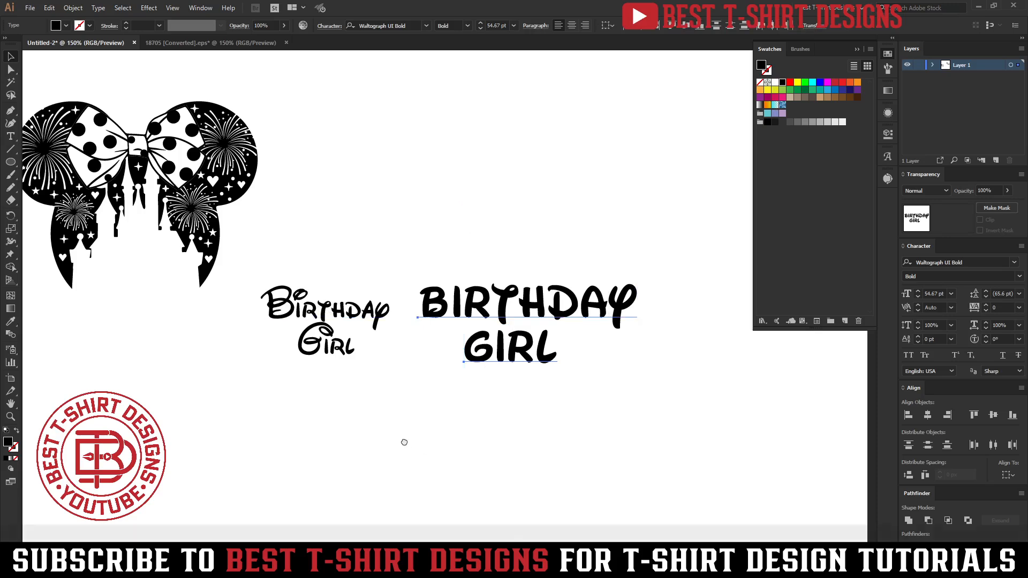
left_click_drag(404, 440, 505, 434)
left_click_drag(626, 339, 260, 339)
left_click(322, 425)
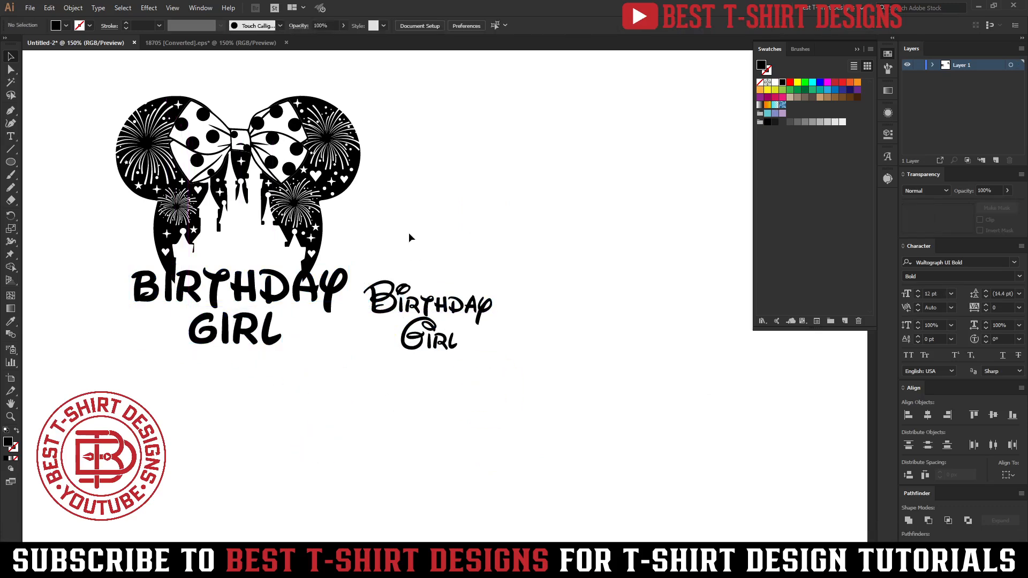
Step: Move the regular Waltograph lettering farther aside and centre the bold text lines horizontally with the Mickey head
left_click_drag(437, 317, 659, 364)
left_click_drag(339, 372, 63, 78)
left_click(360, 25)
key("space")
left_click_drag(410, 264, 524, 284)
left_click(527, 276)
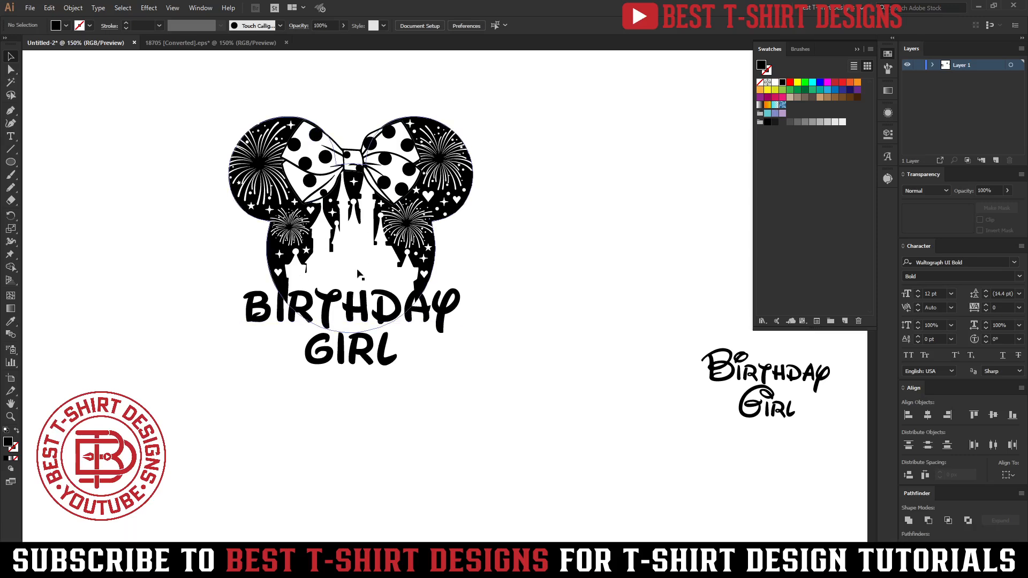
Step: Copy the large right-ear heart from the head's opacity mask and paste it outside the isolated group
scroll(321, 244, "up", 1)
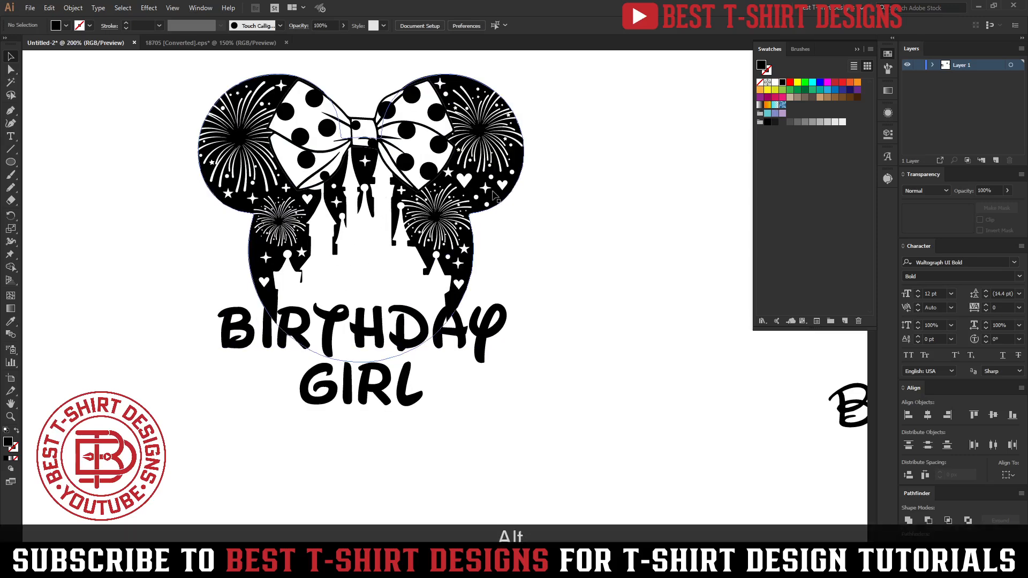
double_click(494, 196)
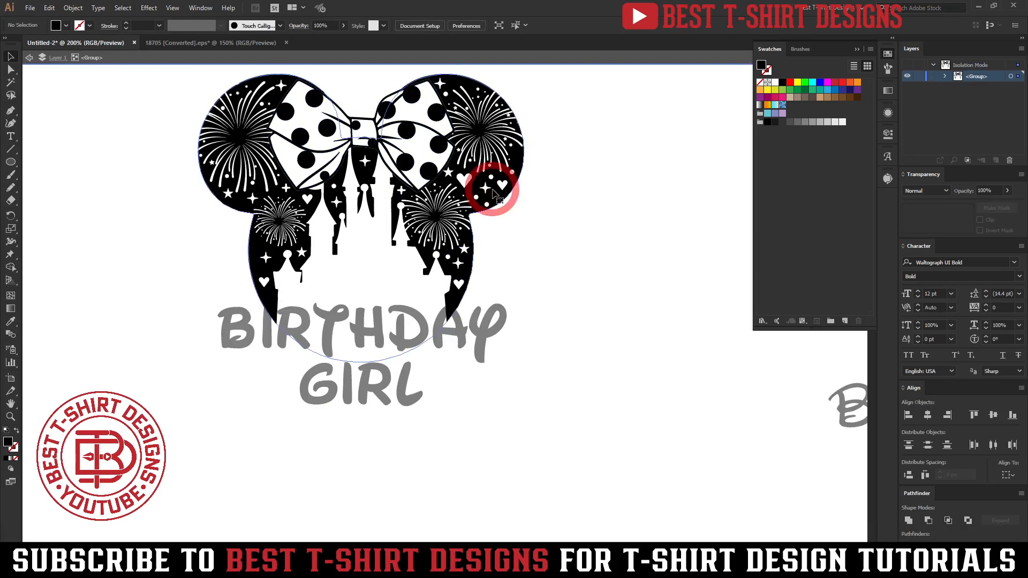
left_click(494, 196)
left_click(960, 217)
left_click(463, 178)
key("ctrl+c")
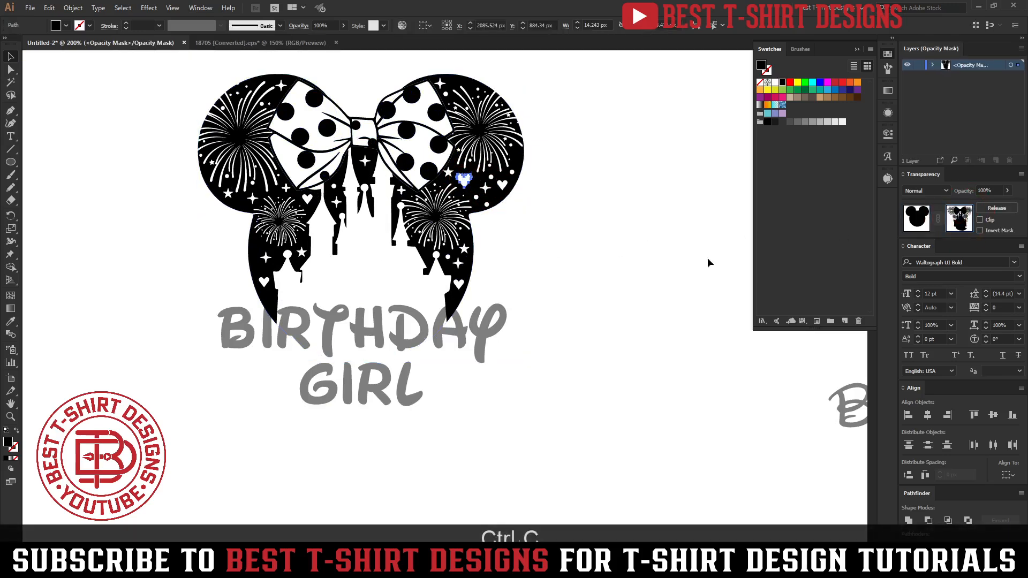
left_click(916, 218)
key("ctrl+v")
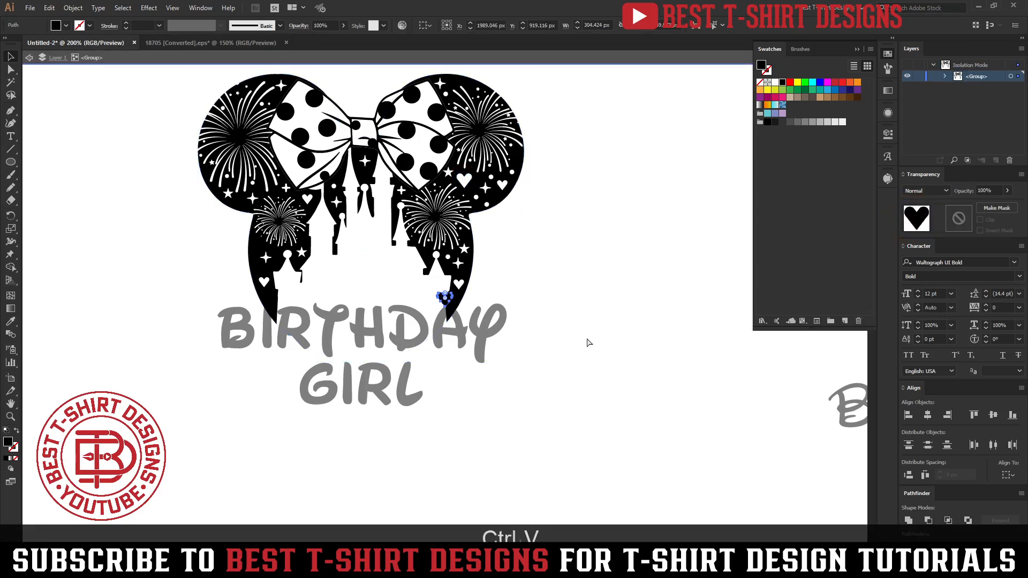
key("ctrl+x")
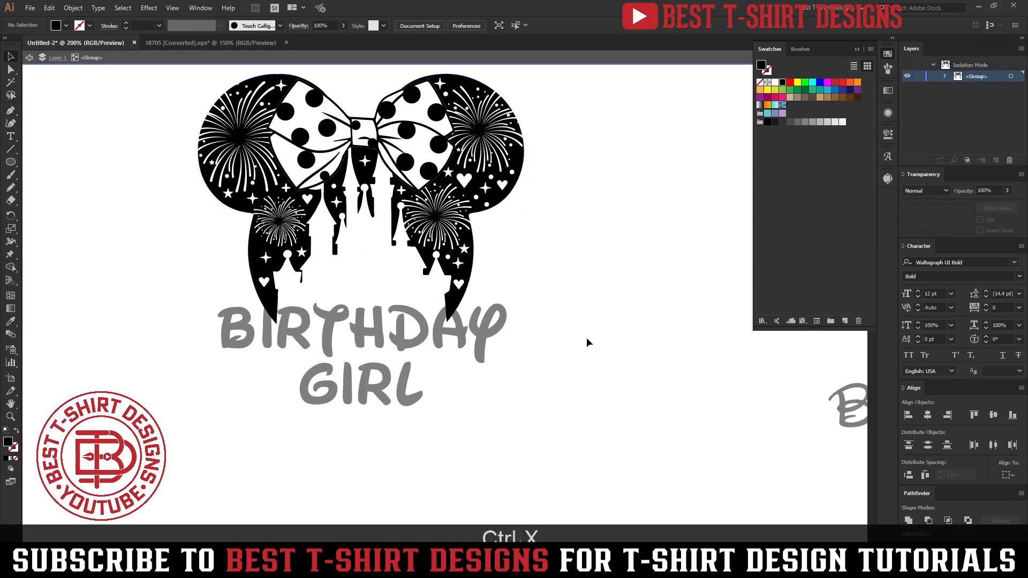
double_click(588, 343)
key("ctrl+v")
Step: Place enlarged, tilted hearts on both sides of GIRL, reflecting the left one across the vertical axis, and group the pair
left_click_drag(484, 291, 280, 410)
key("ctrl+alt+r")
left_click(99, 170)
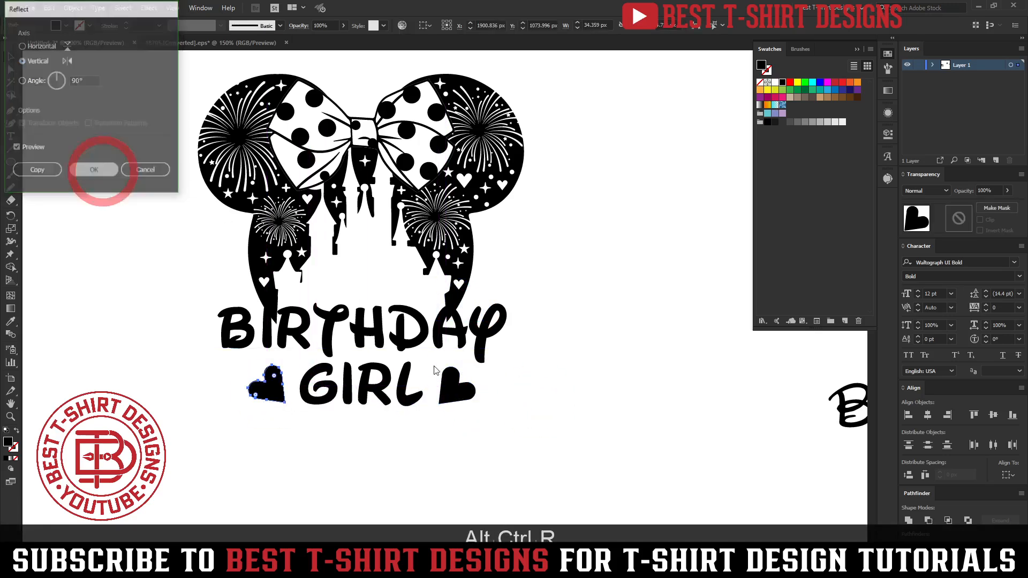
left_click(450, 382, "shift")
left_click(504, 22)
key("ctrl+g")
scroll(451, 415, "down", 2)
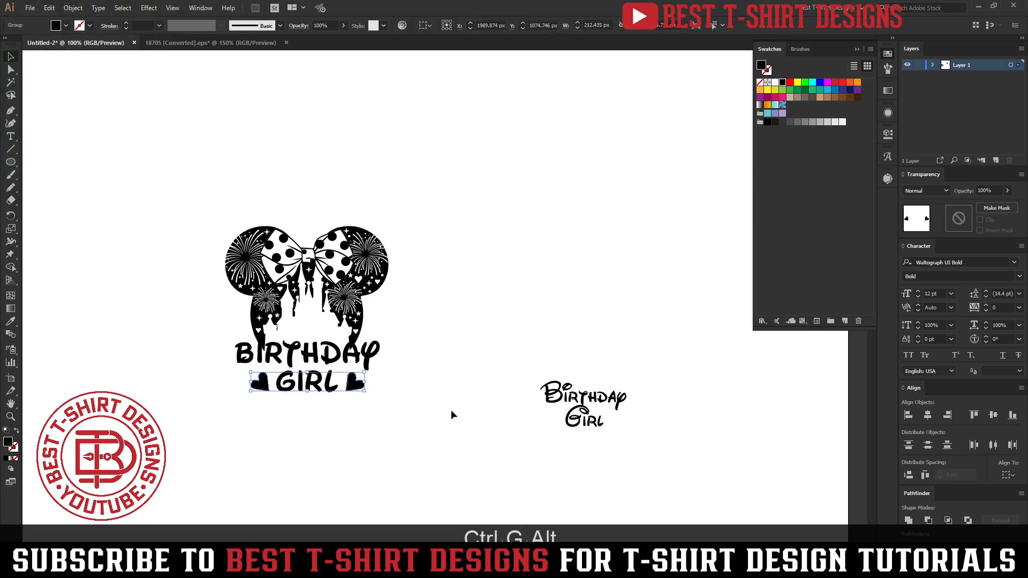
Step: Duplicate the whole Birthday Girl design beside the original
left_click_drag(436, 432, 168, 179)
left_click_drag(303, 306, 397, 217)
left_click(537, 261)
Step: Replace GIRL with "CREW" in the duplicated design
key("t")
left_click(405, 294)
left_click(406, 294)
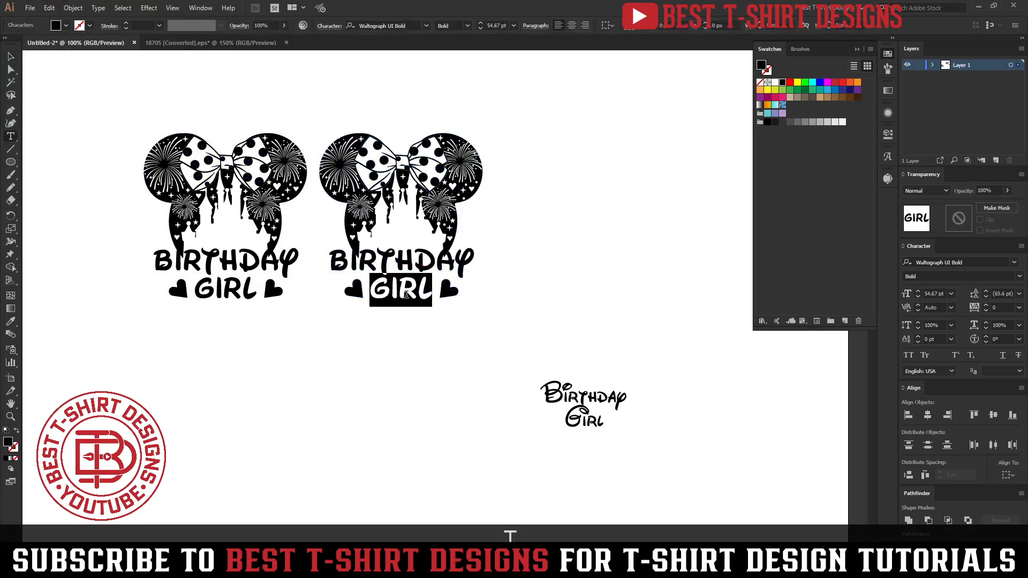
key("ctrl+a")
type("CREW")
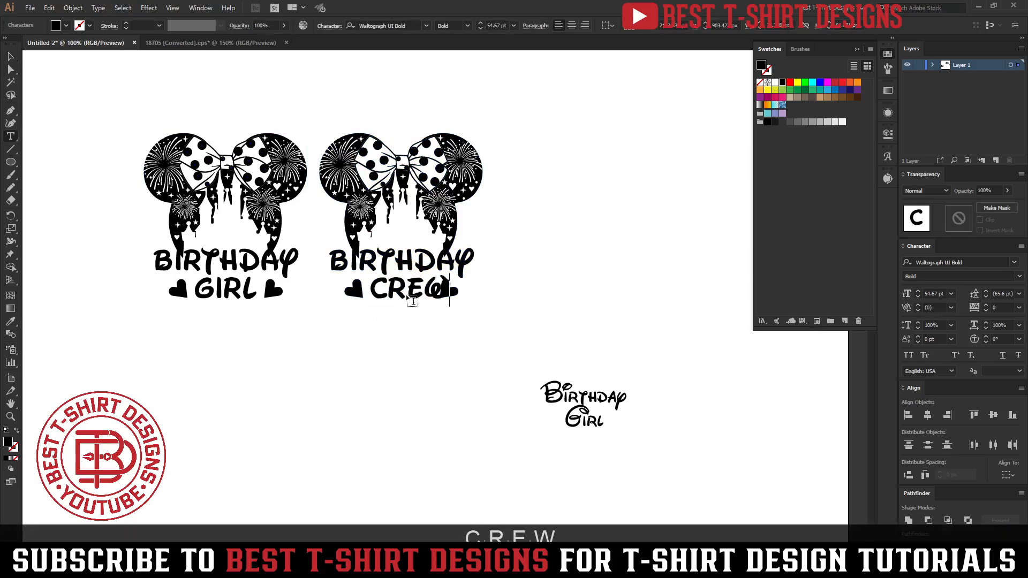
Step: Centre CREW horizontally under BIRTHDAY, using BIRTHDAY as the key object
left_click(9, 57)
scroll(433, 297, "up", 2)
left_click(410, 232, "shift")
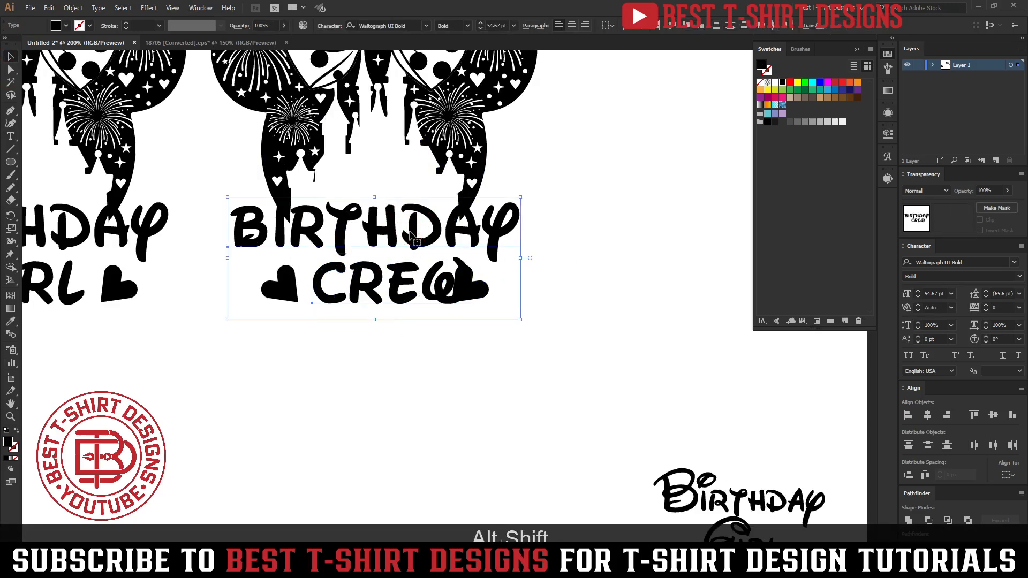
left_click(410, 232)
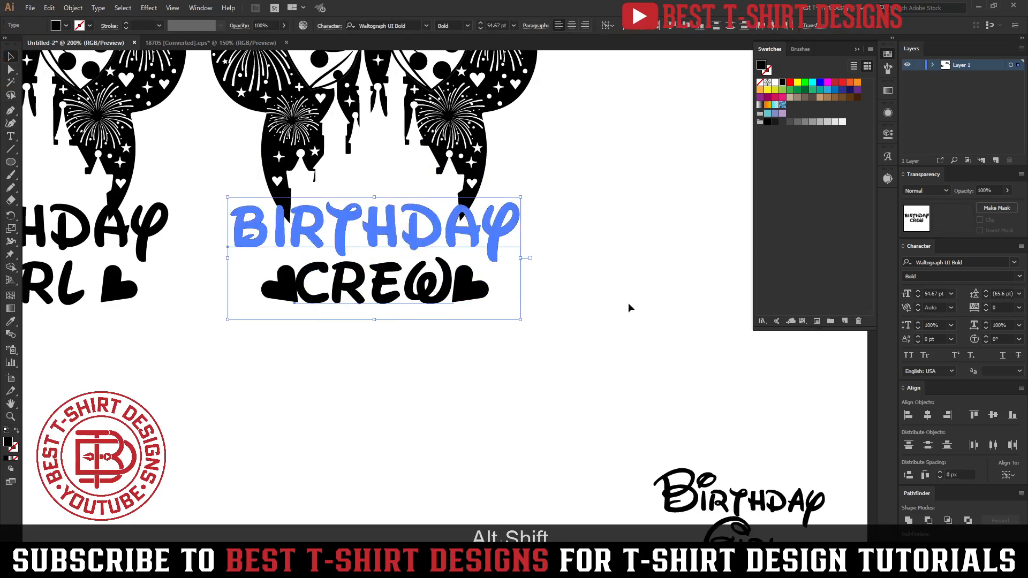
Step: Scale CREW down to 43.3 pt so it fits between the hearts and nudge it slightly down
left_click(386, 292)
left_click(376, 314)
left_click_drag(374, 318, 374, 306)
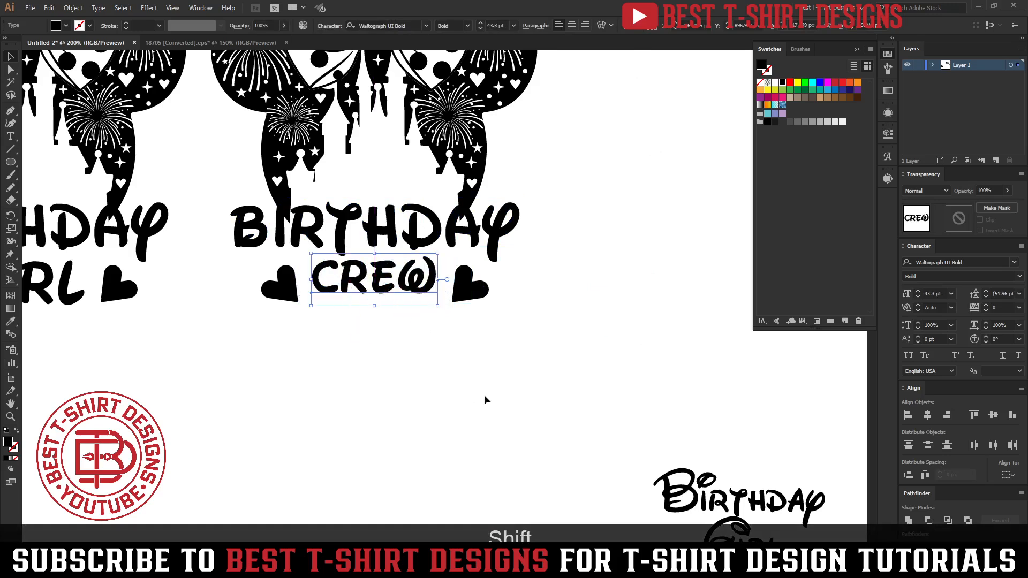
key("Down")
key("Down")
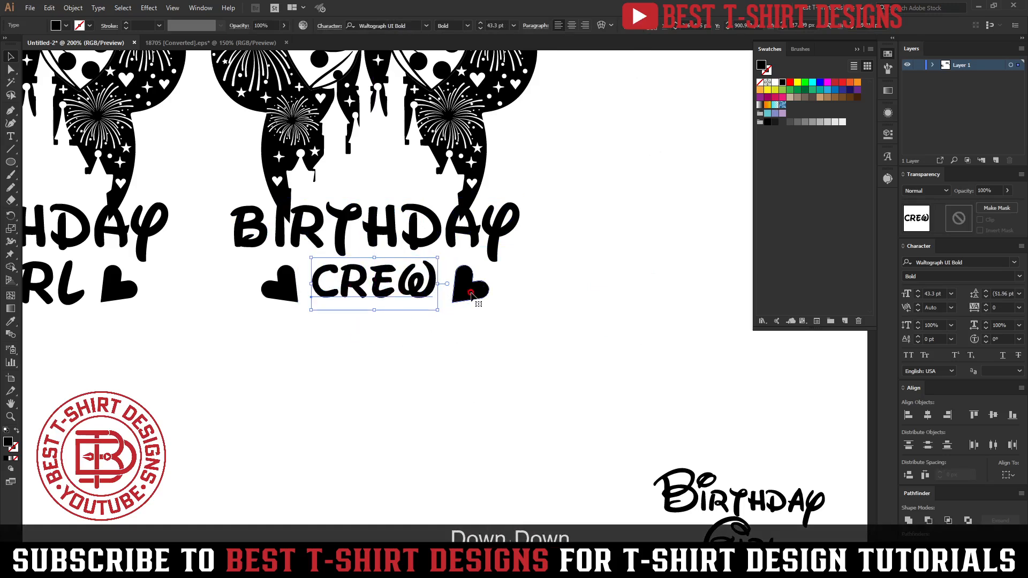
Step: Nudge the grouped hearts up to line up with CREW
left_click(286, 292, "shift")
key("Up")
key("Down")
key("Up")
key("Up")
key("Up")
key("Up")
scroll(406, 373, "down", 2)
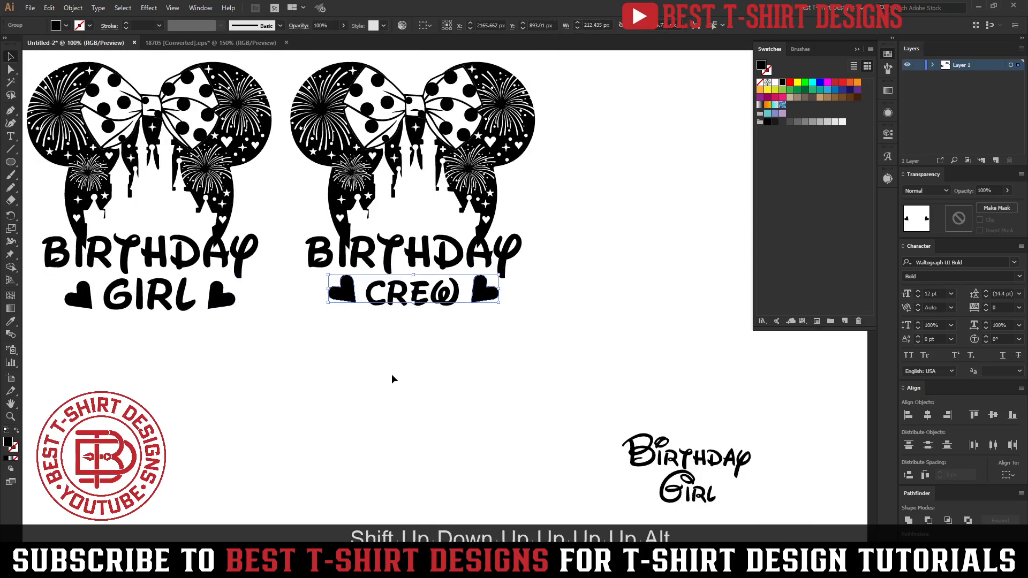
Step: Convert the BIRTHDAY and GIRL text of the first design to outlines
left_click(386, 372)
key("space")
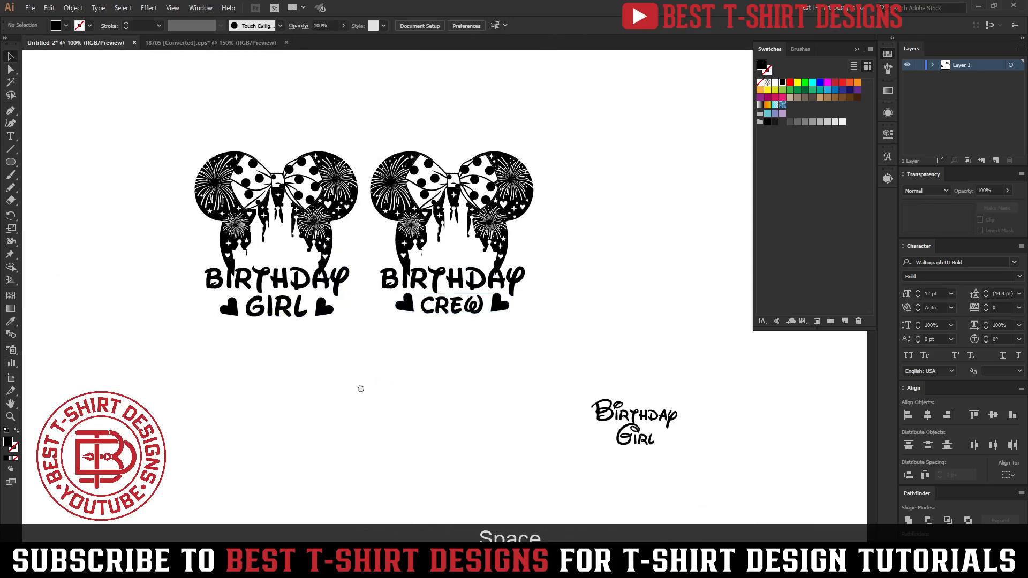
left_click_drag(367, 397, 428, 435)
scroll(377, 300, "up", 1)
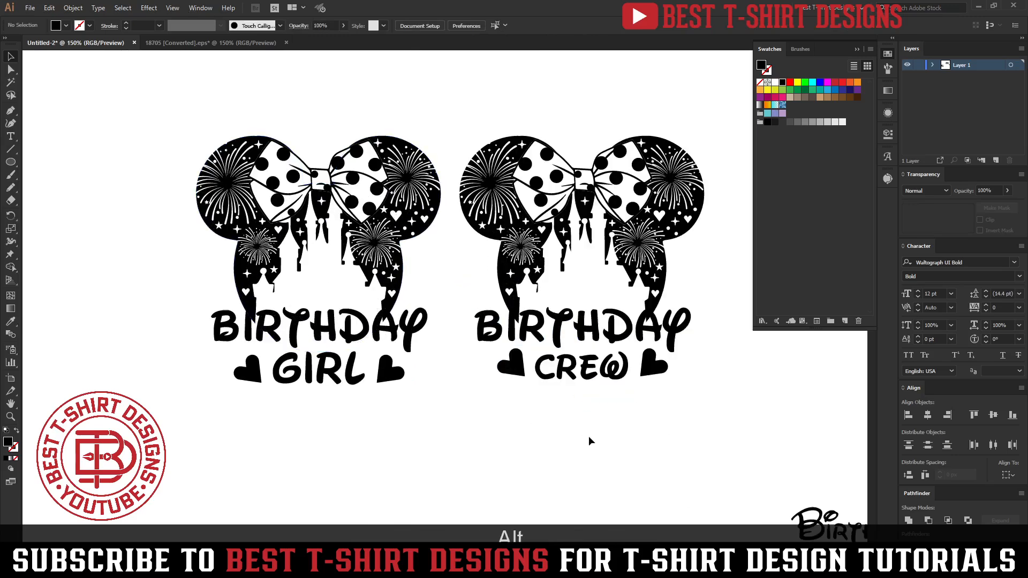
left_click(321, 372, "shift")
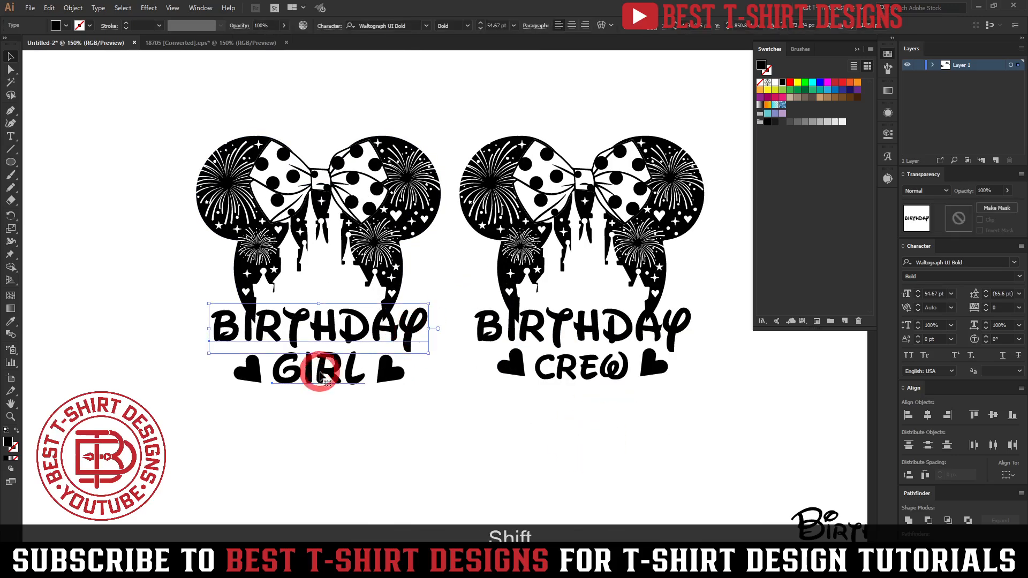
right_click(320, 373)
left_click(373, 239)
Step: Convert the BIRTHDAY and CREW text of the duplicated design to outlines
left_click(561, 324)
left_click(578, 367, "shift")
right_click(586, 358)
left_click(624, 227)
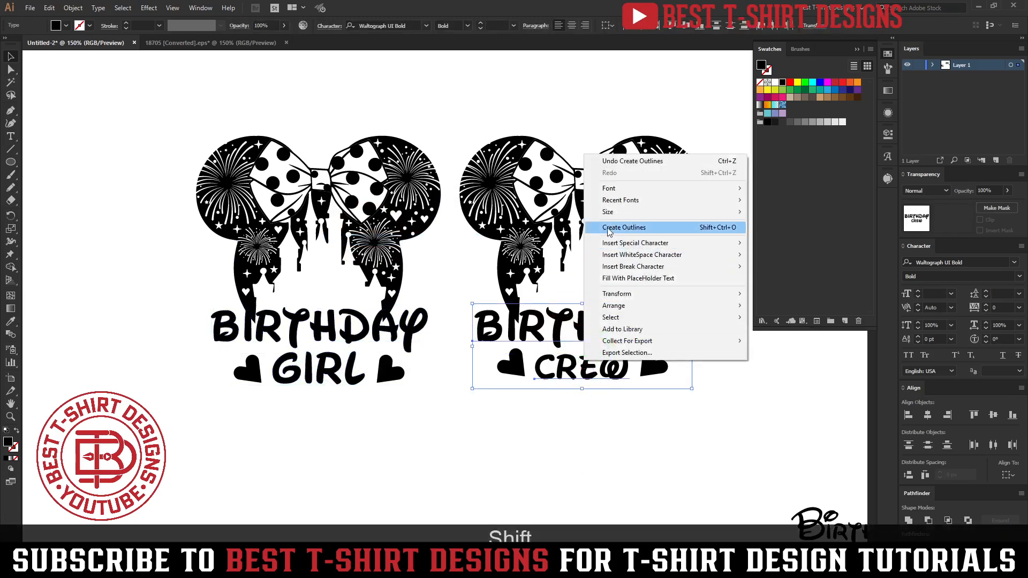
scroll(278, 334, "up", 1)
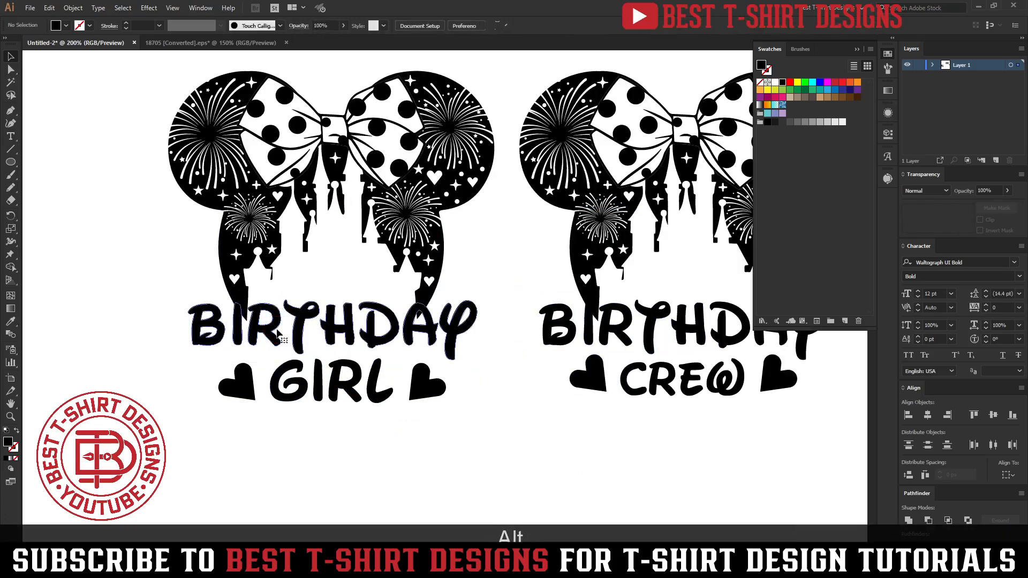
left_click(278, 333)
key("ctrl+alt+f")
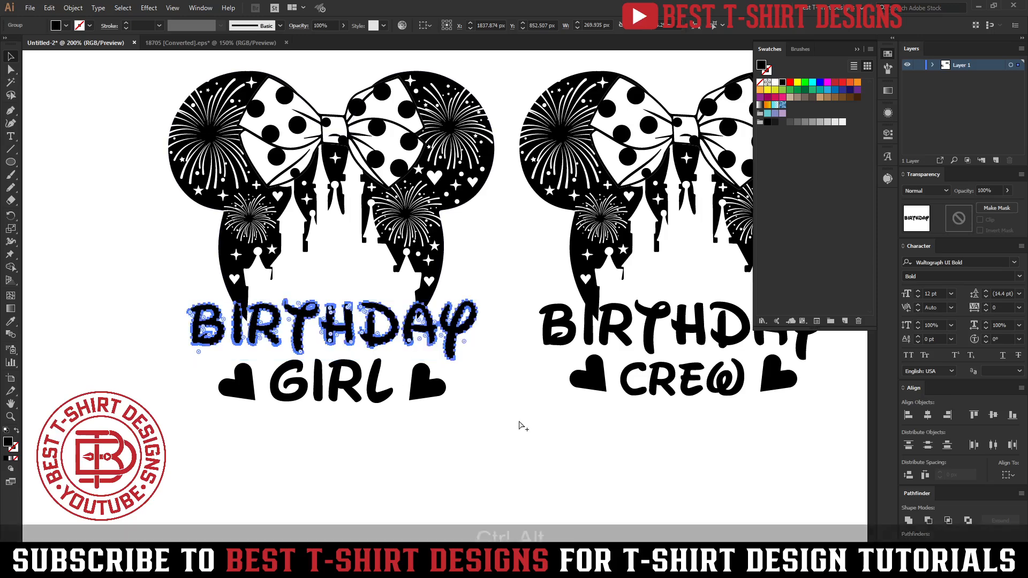
left_click(177, 165)
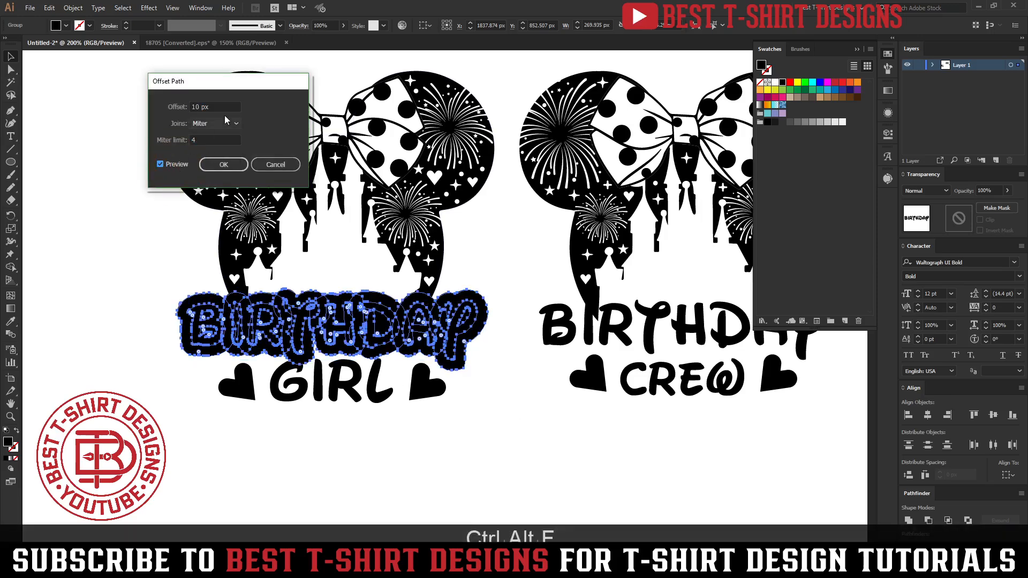
scroll(216, 107, "down", 1)
scroll(216, 106, "up", 3)
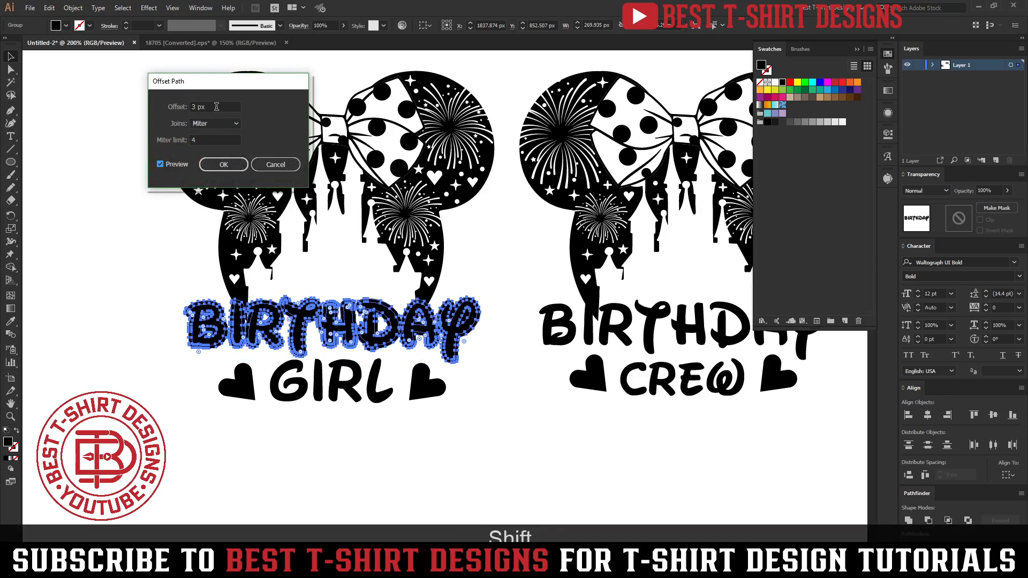
scroll(216, 107, "up", 1)
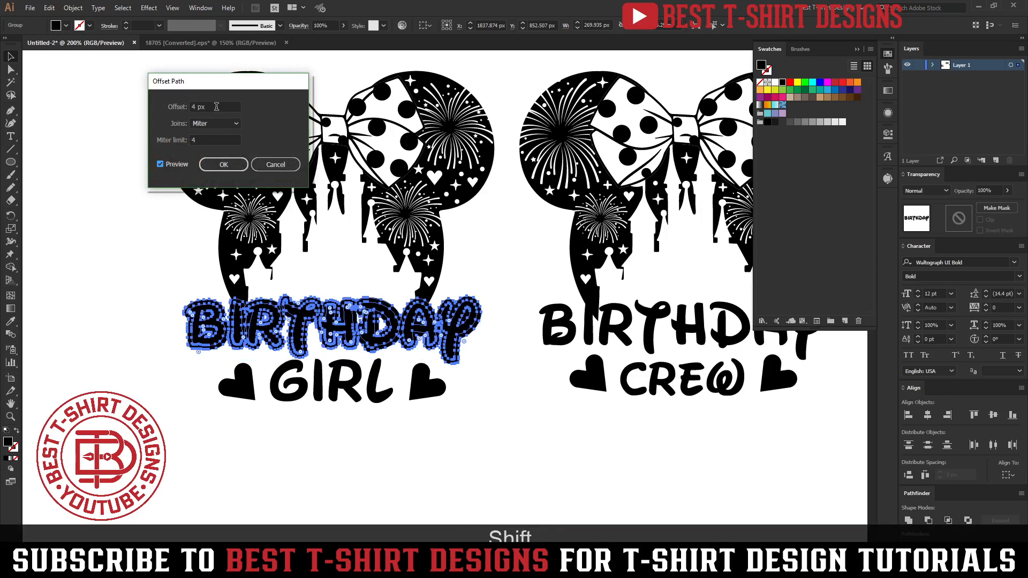
left_click(277, 169)
Step: Fill the outlined BIRTHDAY above GIRL with red and offset its path by 4 px
scroll(236, 305, "up", 3)
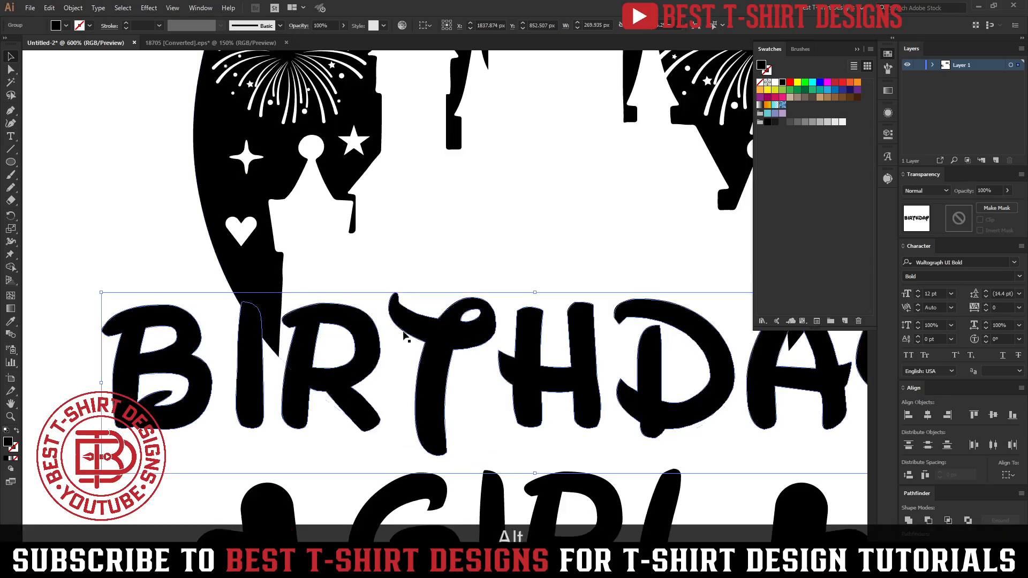
left_click(790, 82)
key("ctrl+alt+e")
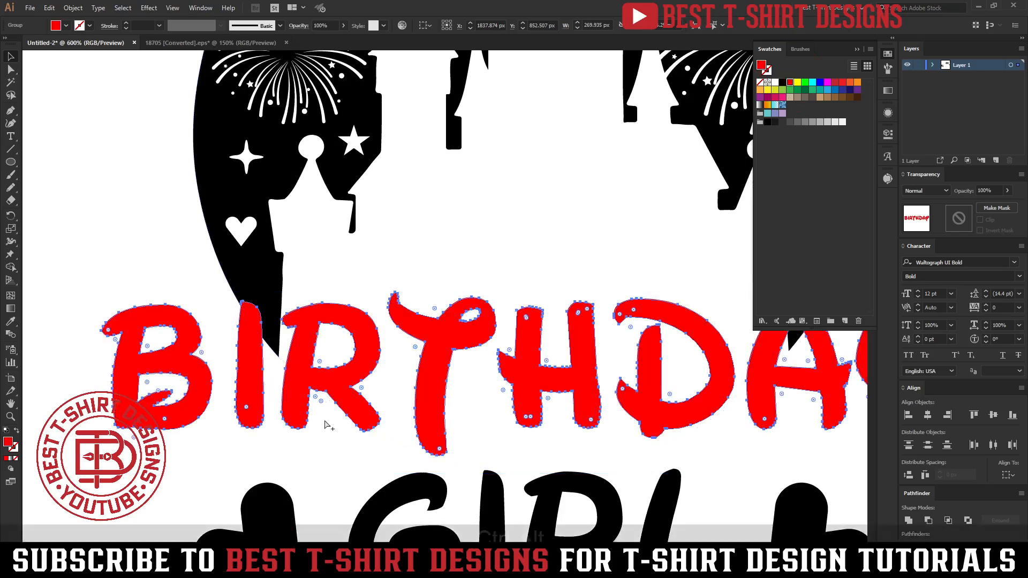
left_click(177, 164)
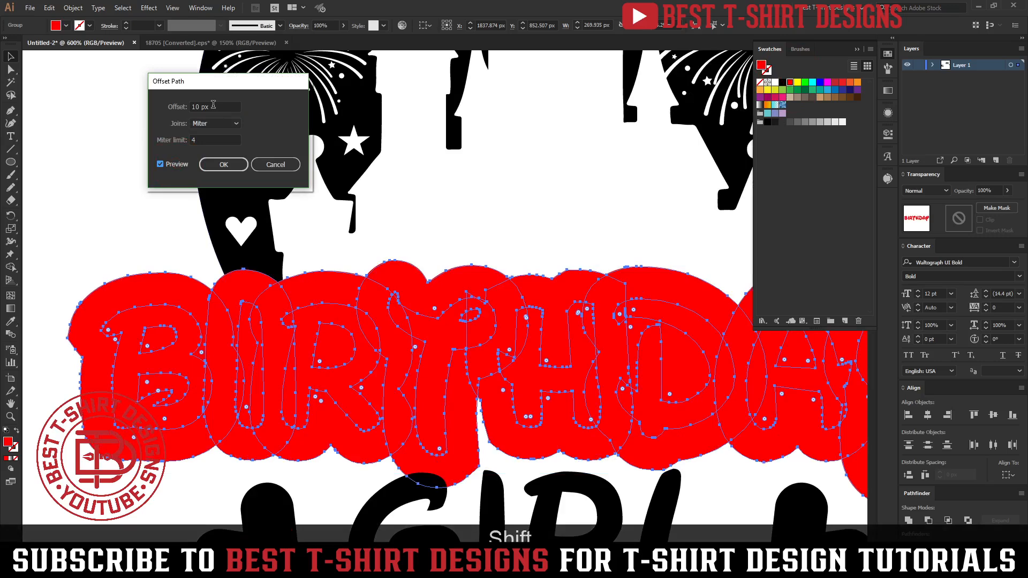
scroll(213, 104, "down", 1)
scroll(214, 104, "up", 2)
scroll(213, 105, "up", 1)
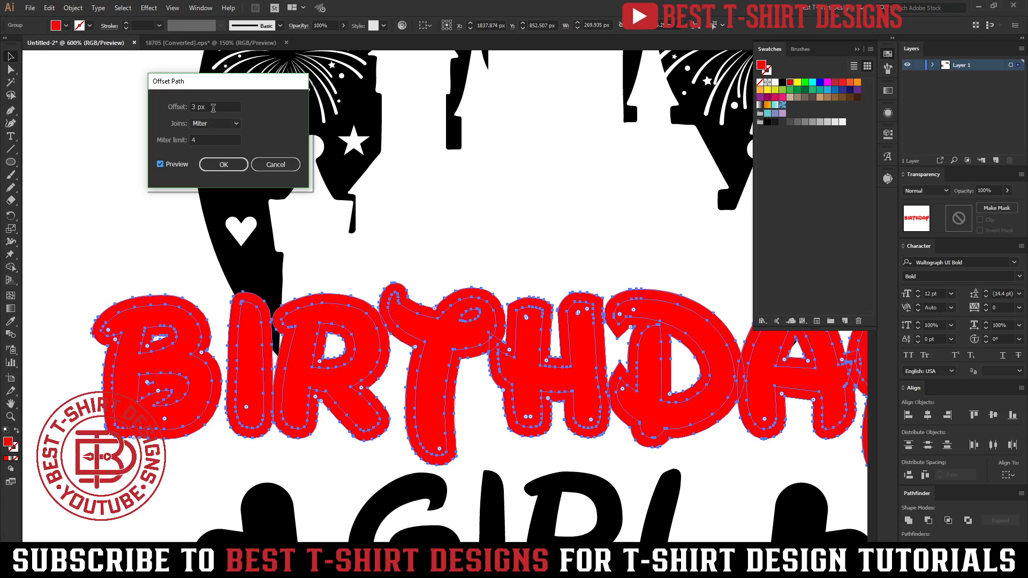
scroll(213, 108, "up", 1)
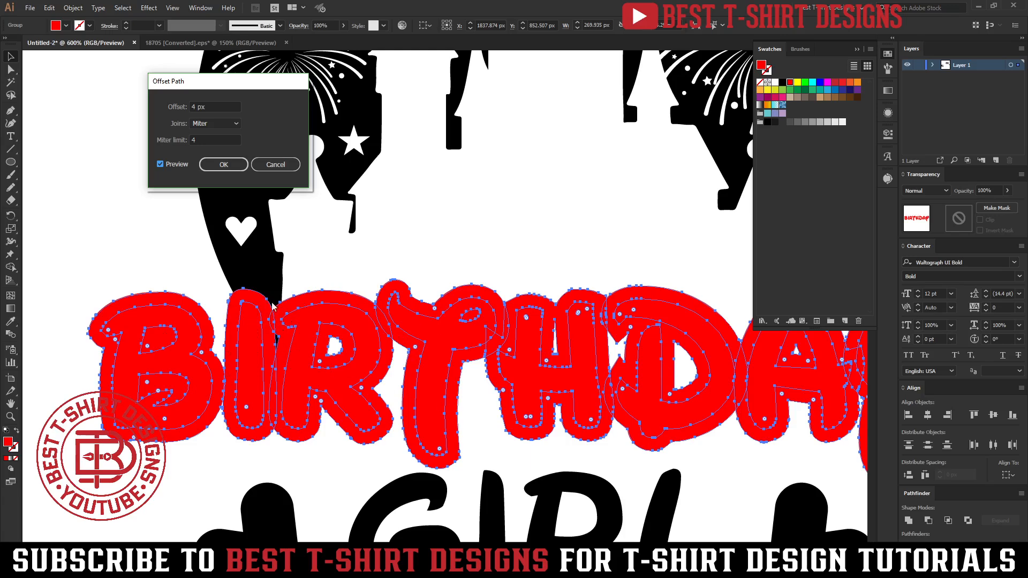
left_click(223, 165)
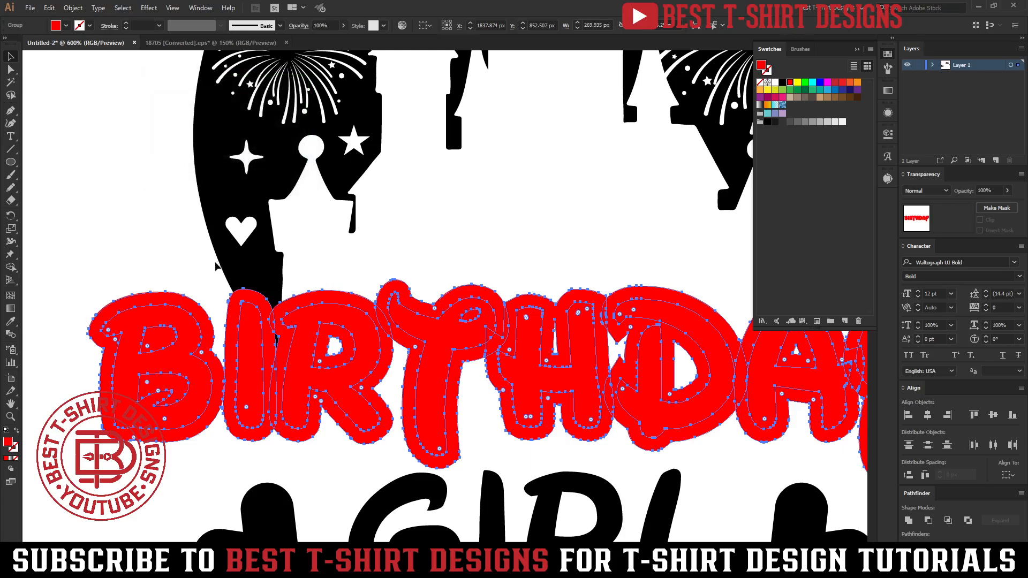
Step: Move the offset outline in place into the Birthday Girl head's opacity mask, with clipping off, and fill it black
scroll(207, 291, "down", 3)
key("ctrl+x")
left_click(502, 248)
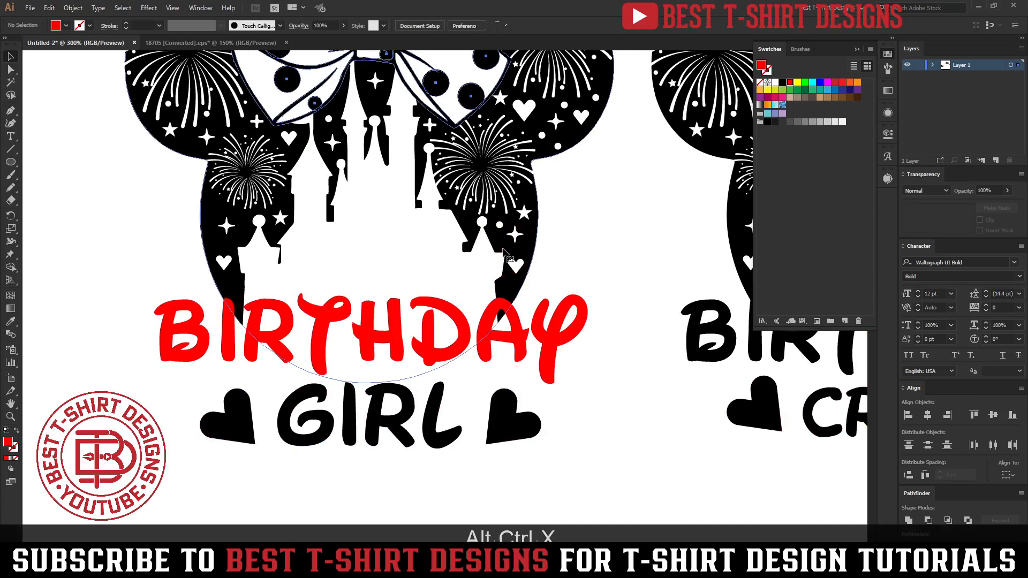
left_click(503, 251)
double_click(960, 220)
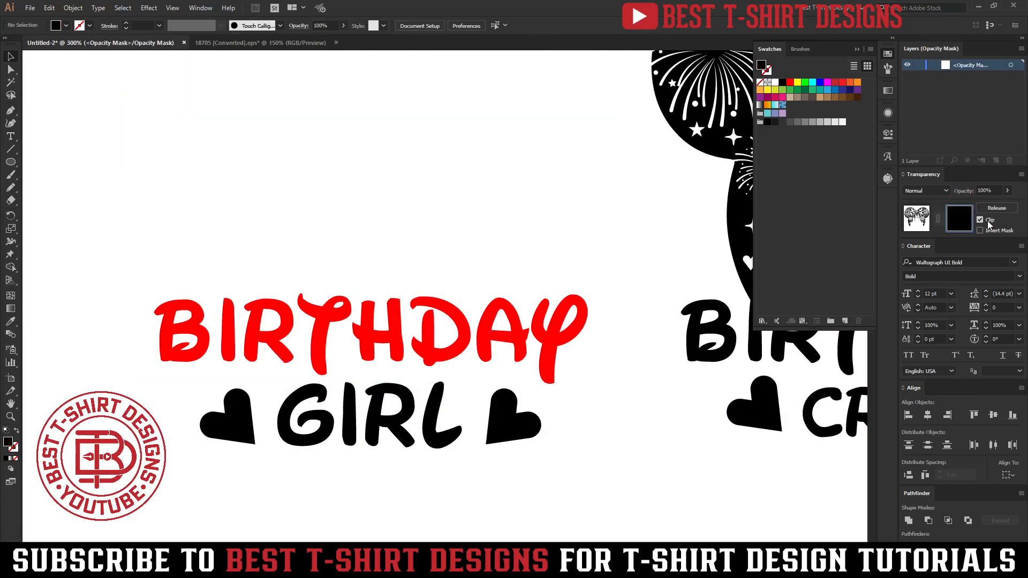
left_click(989, 224)
key("ctrl+f")
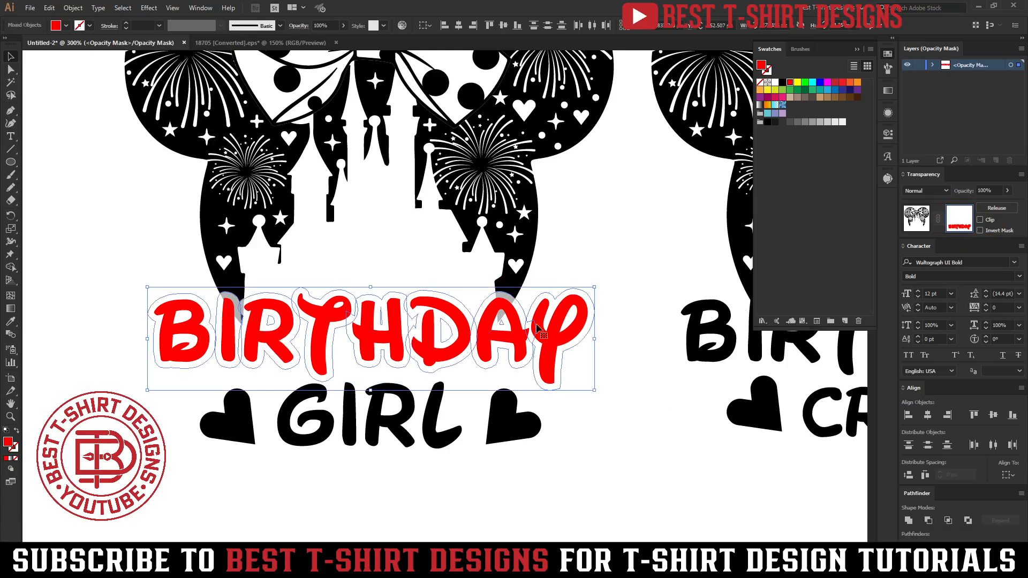
left_click(782, 83)
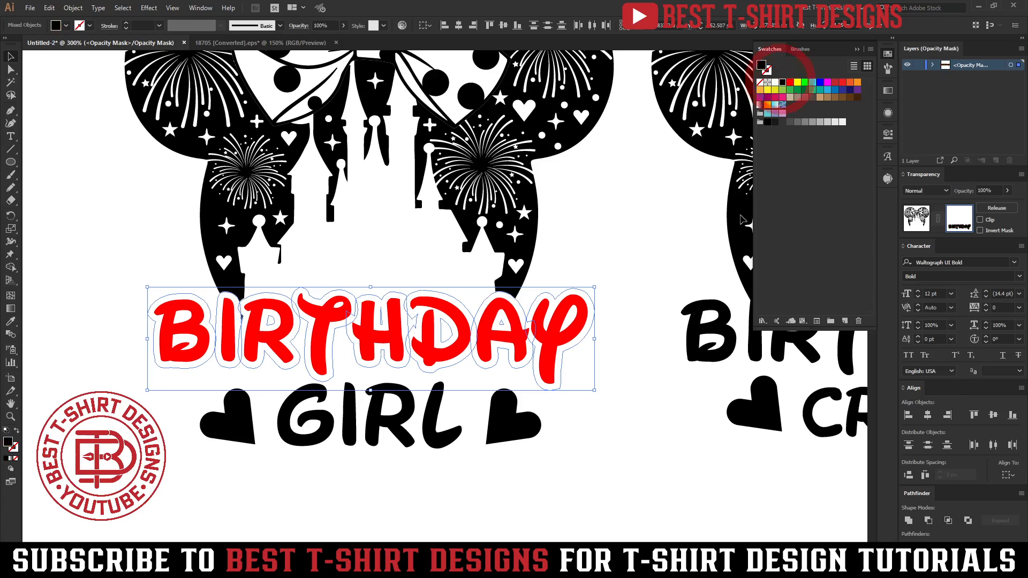
left_click(663, 387)
Step: Mask out the leftover black sliver between the I and R of BIRTHDAY with a freehand Pencil shape
scroll(238, 346, "up", 1)
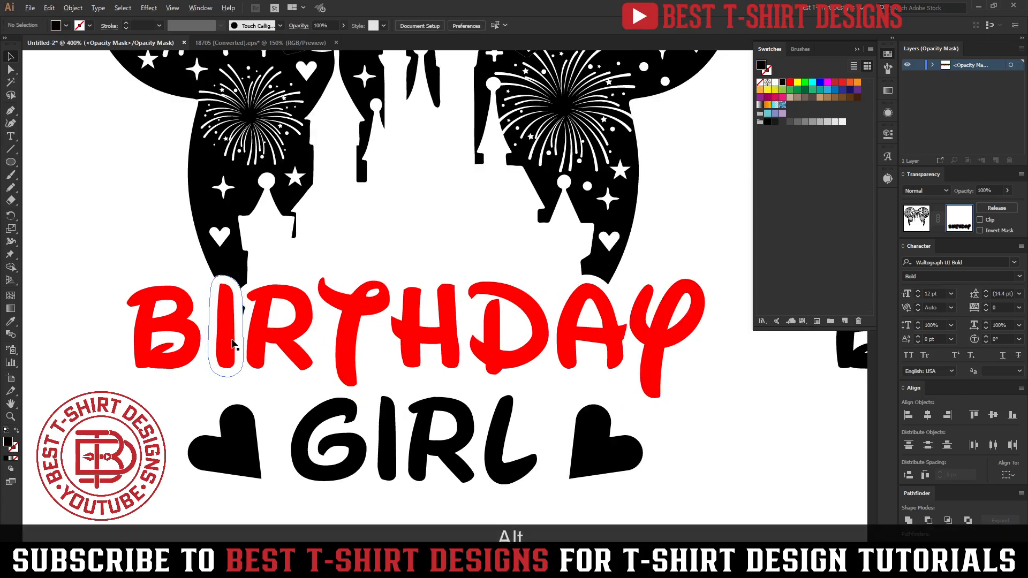
key("n")
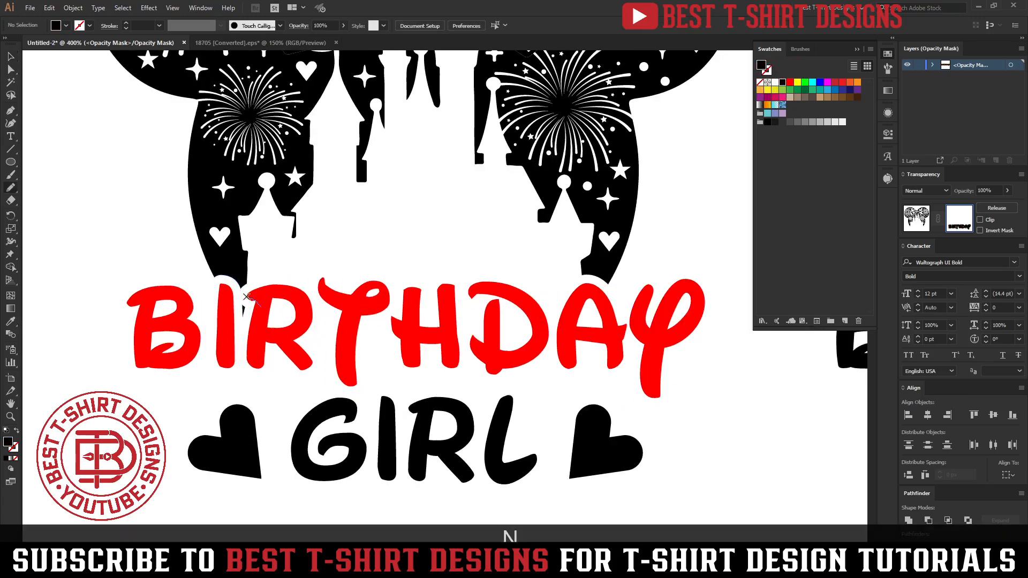
left_click_drag(240, 336, 261, 294)
scroll(191, 368, "down", 2)
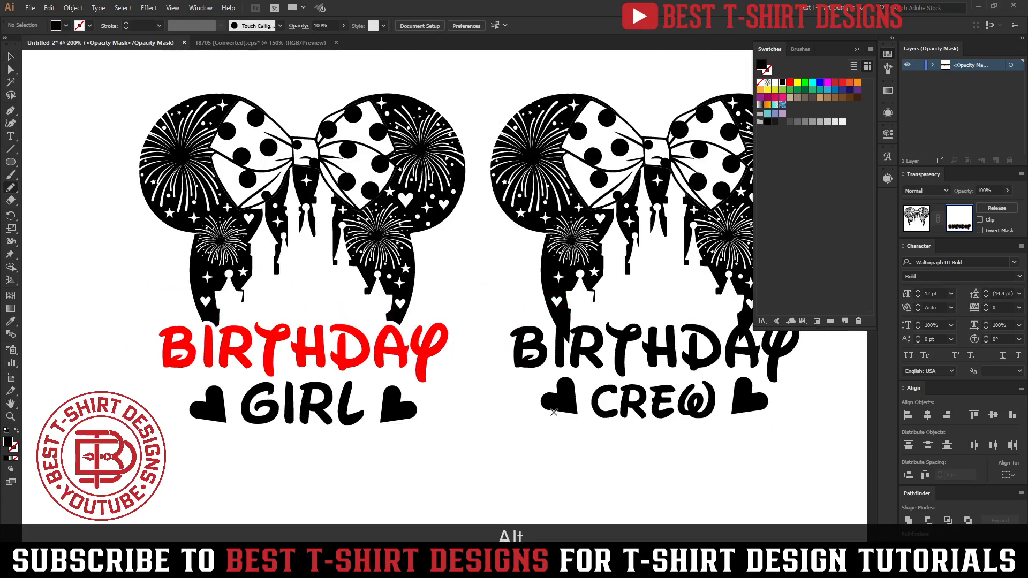
Step: Leave the opacity mask and fill the red BIRTHDAY lettering with black
key("v")
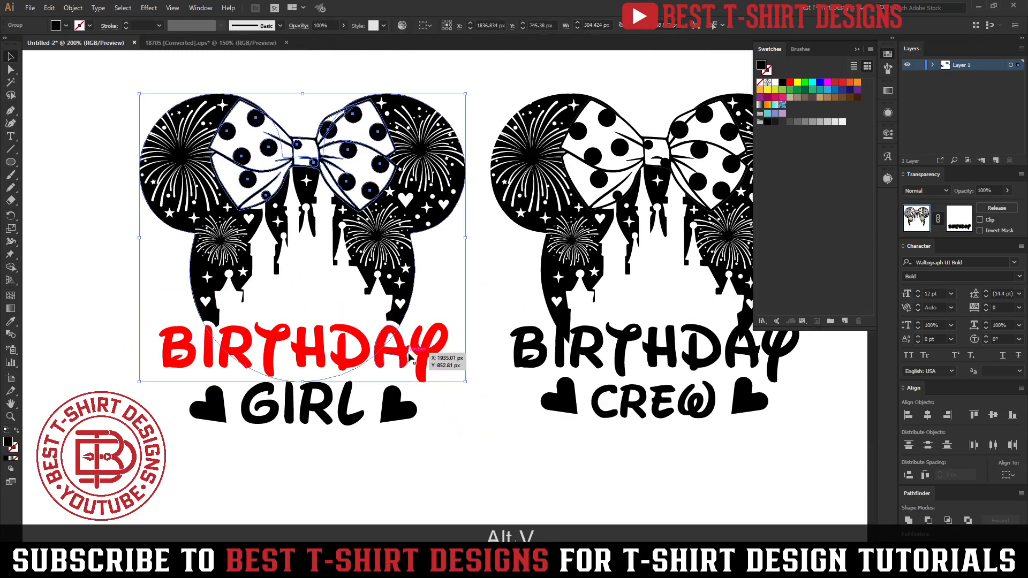
left_click(408, 353)
left_click(782, 82)
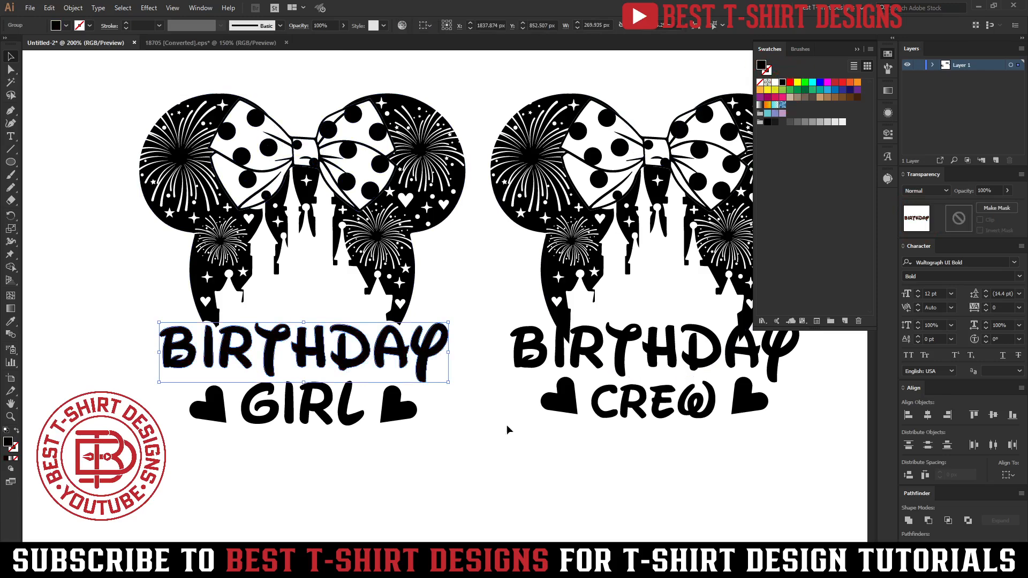
Step: Offset the outlined BIRTHDAY lettering above CREW by 4 px
left_click_drag(616, 445, 424, 446)
left_click(505, 343)
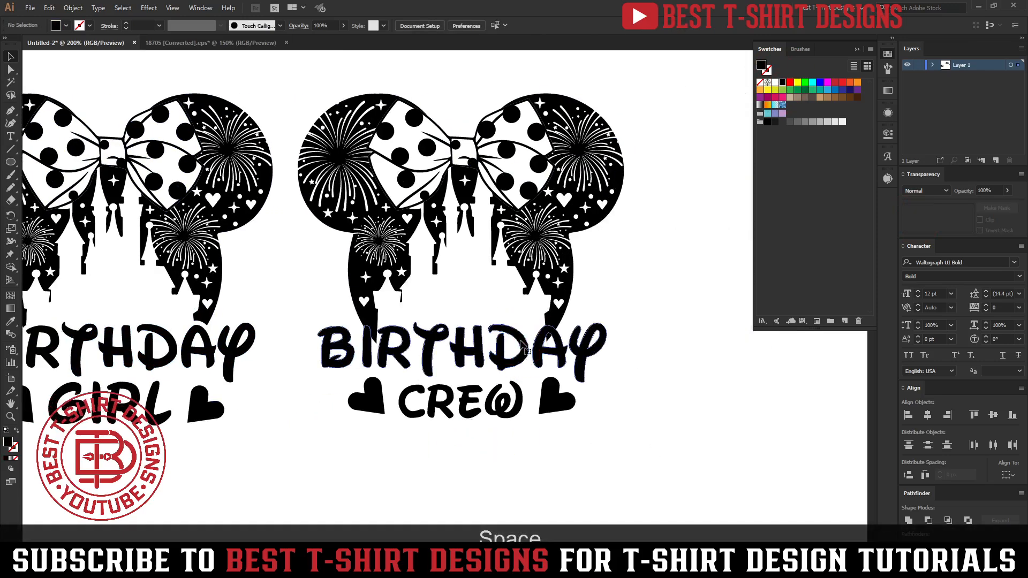
key("ctrl+shift+o")
key("ctrl+alt+f")
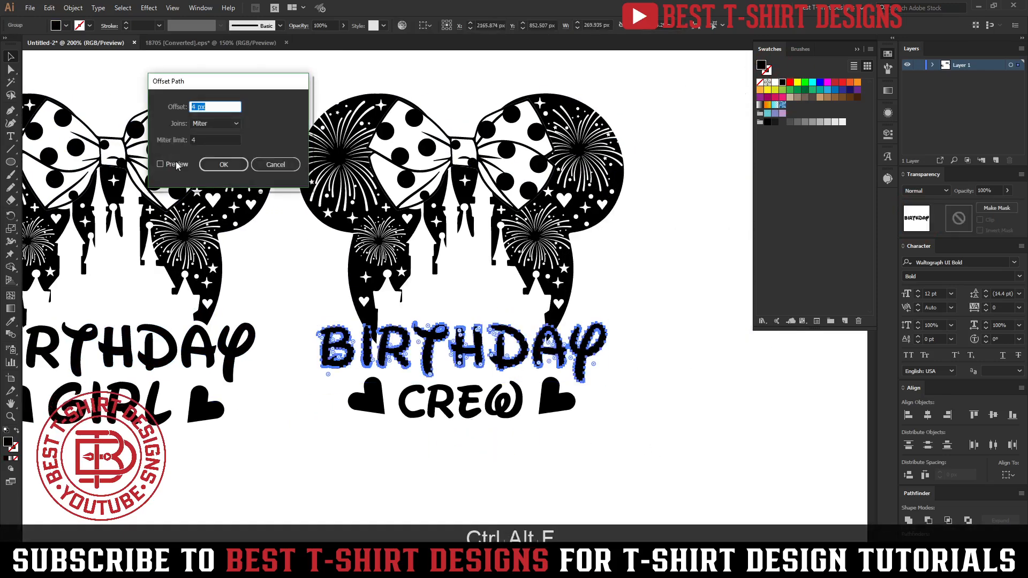
left_click(224, 164)
Step: Cut the offset outline and paste it in place into the Birthday Crew head's opacity mask, with clipping off
key("ctrl+x")
left_click(551, 287)
left_click(955, 212)
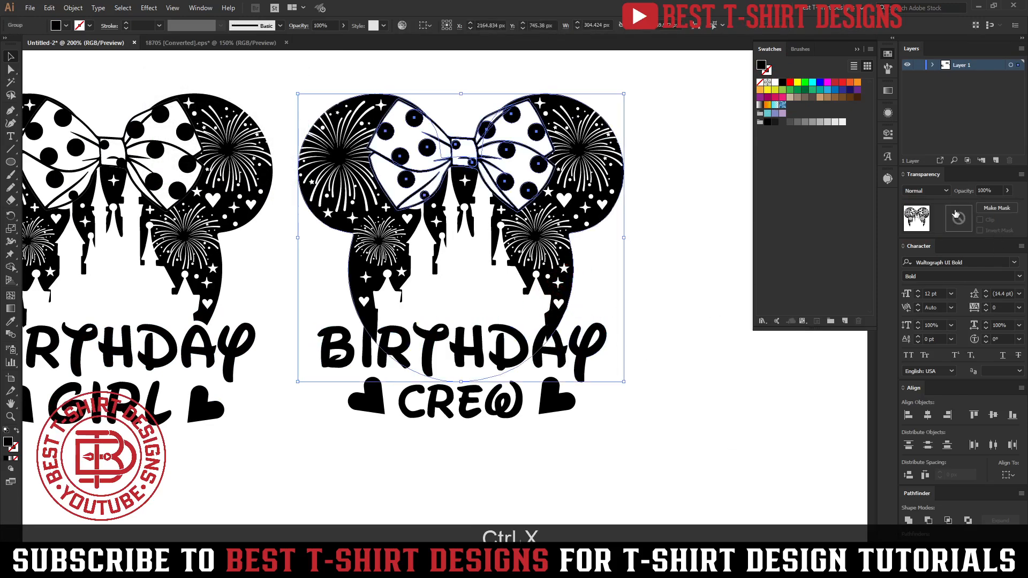
key("ctrl+f")
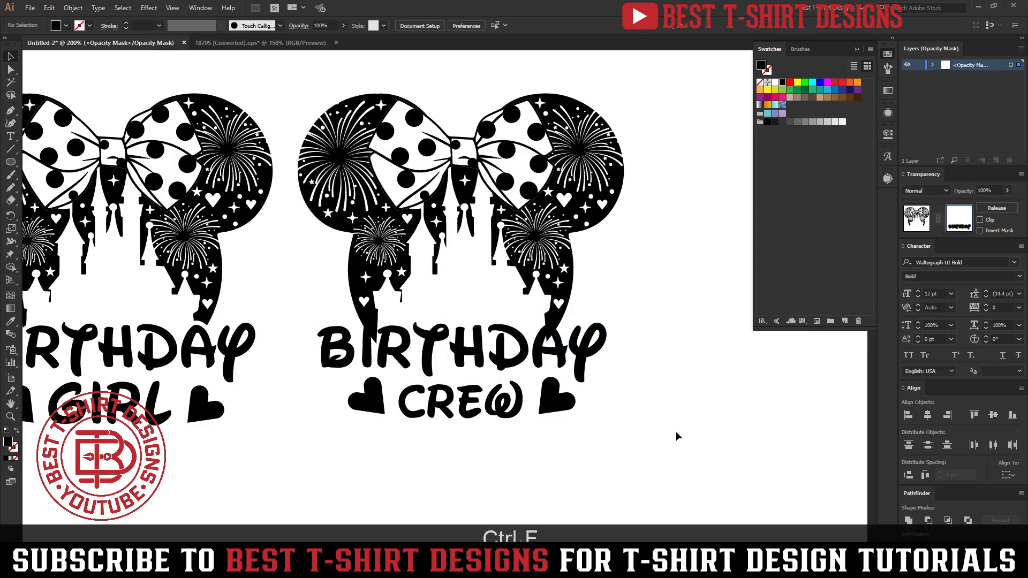
left_click(630, 321)
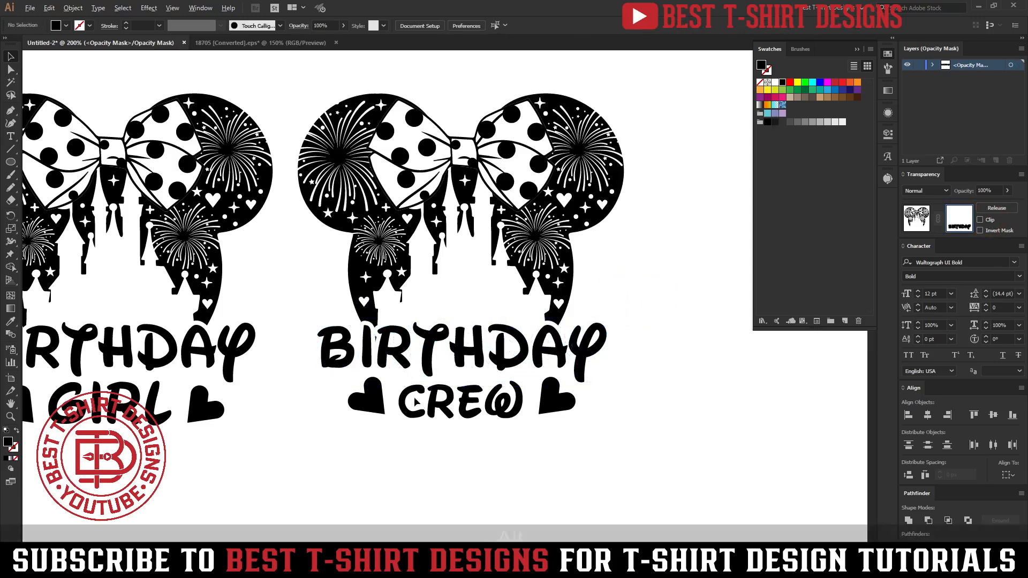
Step: Mask out the sliver between I and R above CREW with a freehand Pencil shape and leave the opacity mask
scroll(416, 402, "up", 2)
key("n")
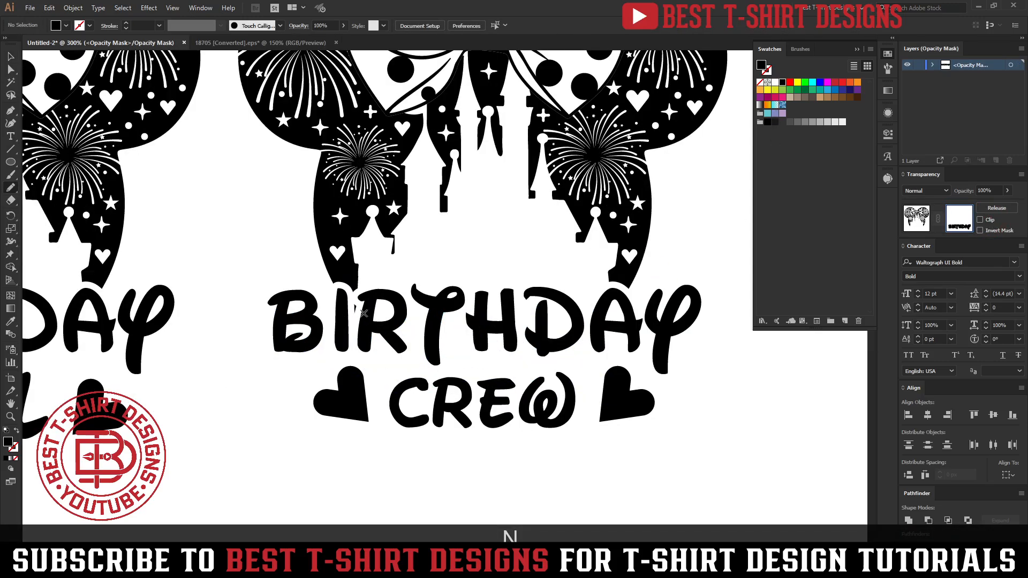
scroll(368, 364, "down", 2)
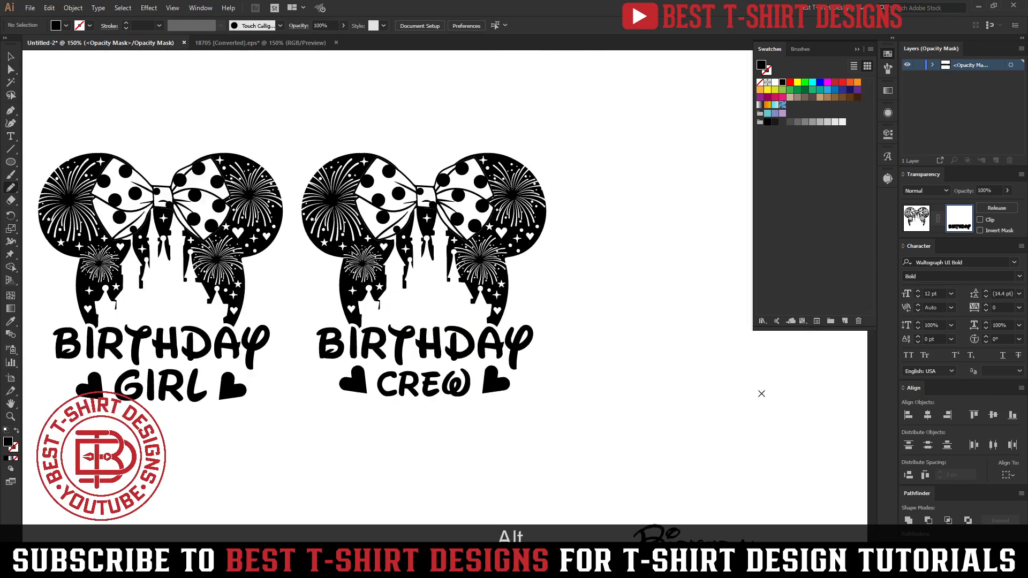
key("v")
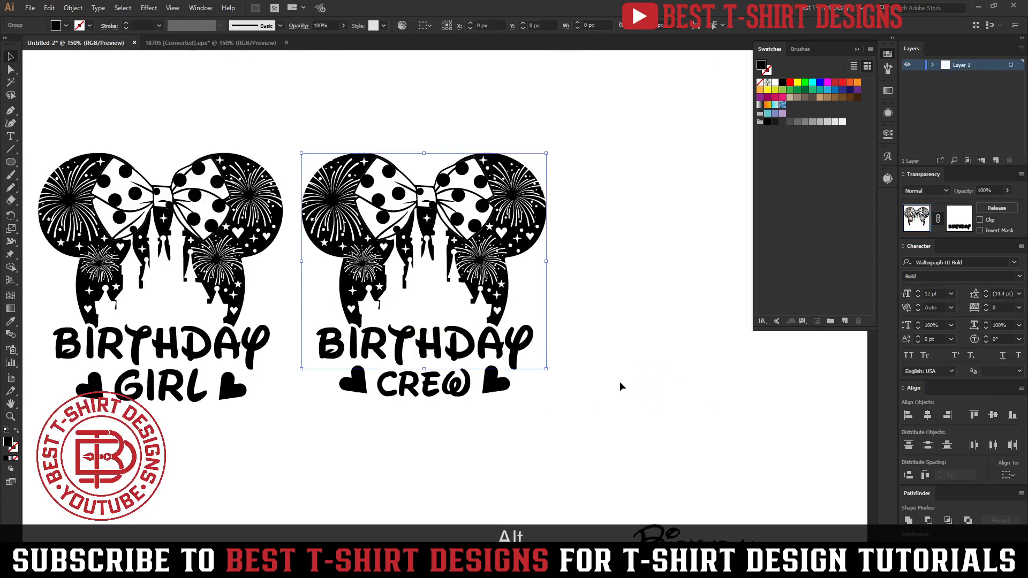
Step: Group all parts of the Birthday Crew design and all parts of the Birthday Girl design separately
scroll(619, 381, "down", 1)
left_click_drag(626, 428, 403, 189)
key("ctrl+g")
left_click_drag(188, 208, 399, 430)
key("ctrl+g")
Step: Move the Birthday Girl group to an empty area above and left of the Crew design and fill it black
left_click_drag(373, 374, 289, 247)
key("space")
left_click_drag(290, 174, 413, 270)
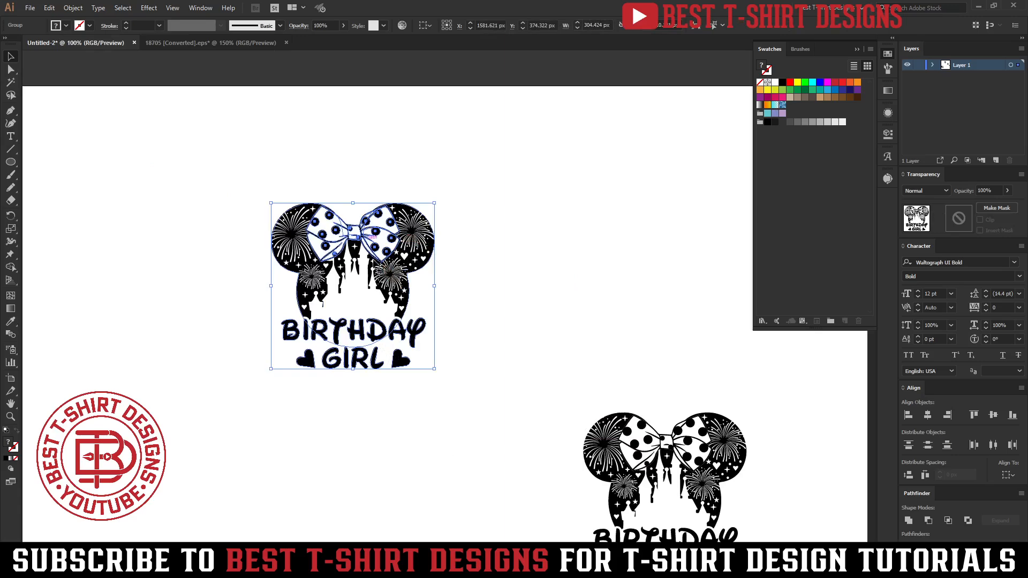
scroll(332, 266, "up", 1)
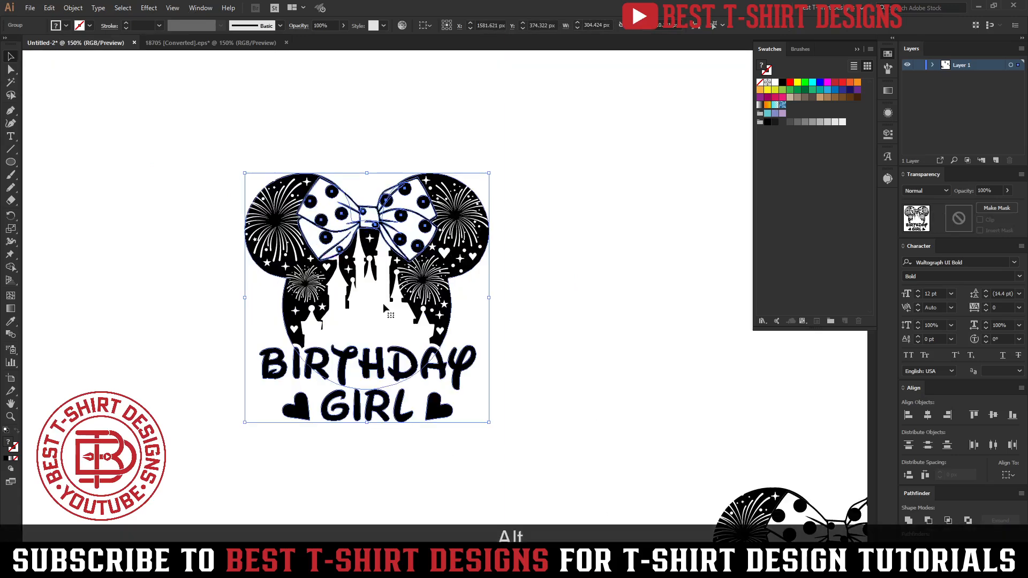
left_click(782, 83)
left_click_drag(161, 138, 556, 450)
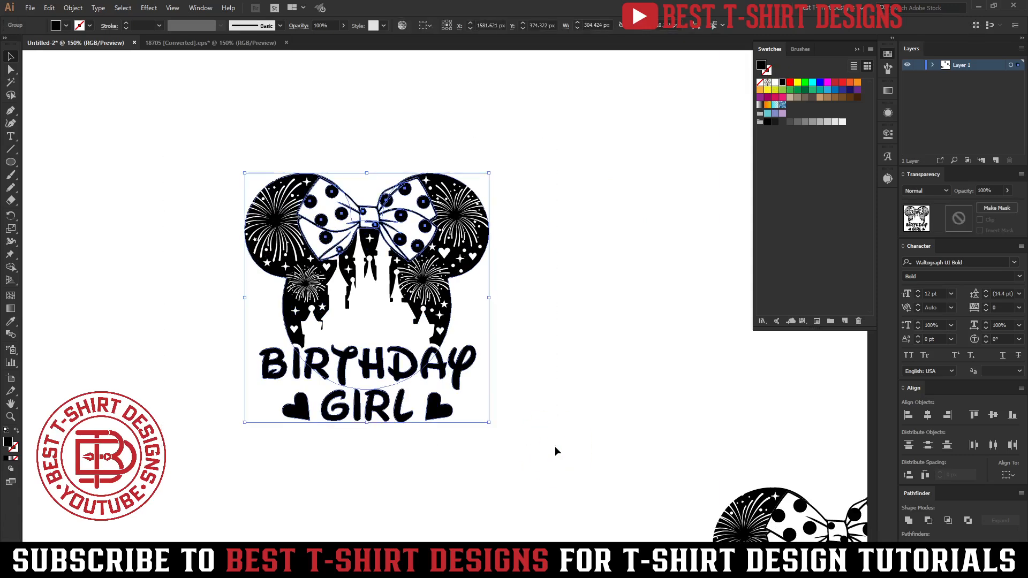
Step: Nudge GIRL and the two hearts slightly up in the Birthday Girl group, and shift the whole design up and to the left
double_click(435, 411)
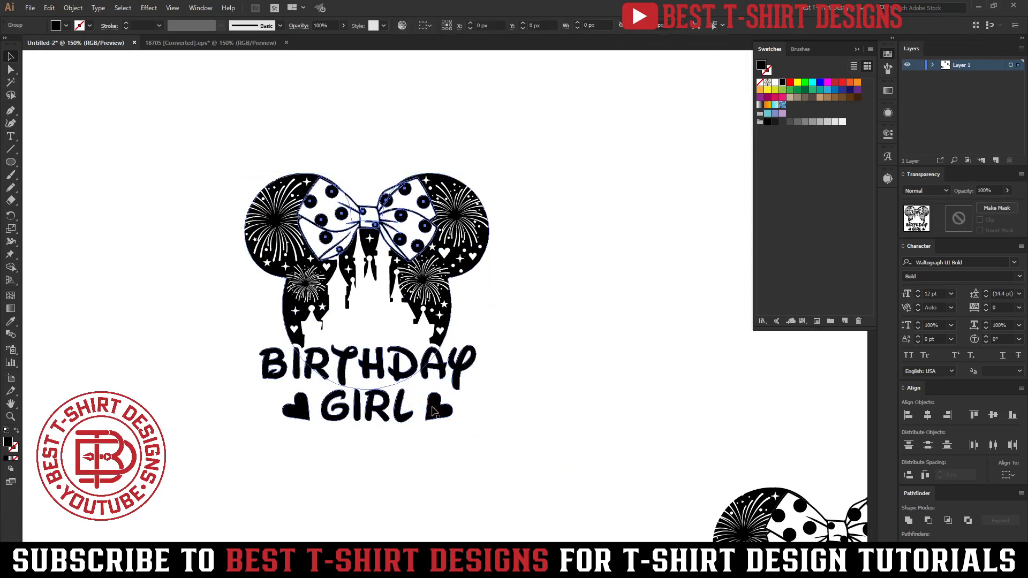
left_click_drag(444, 452, 285, 403)
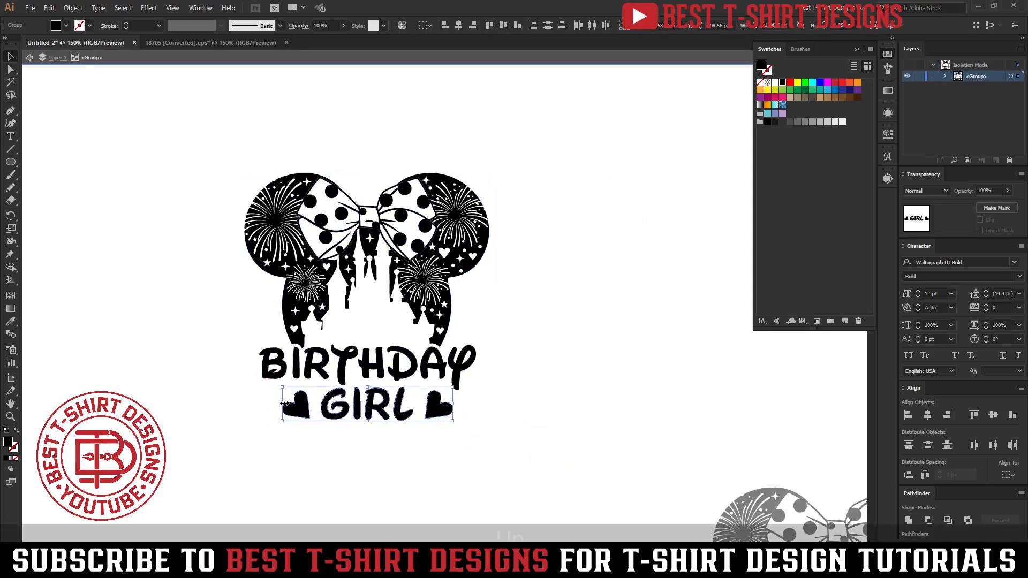
double_click(523, 427)
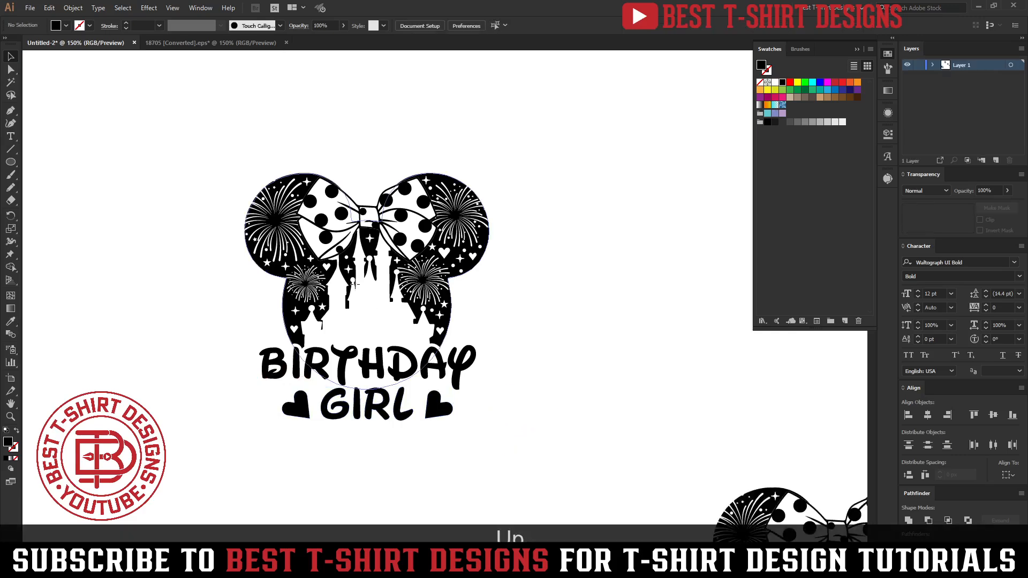
left_click(428, 310)
left_click_drag(428, 310, 354, 258)
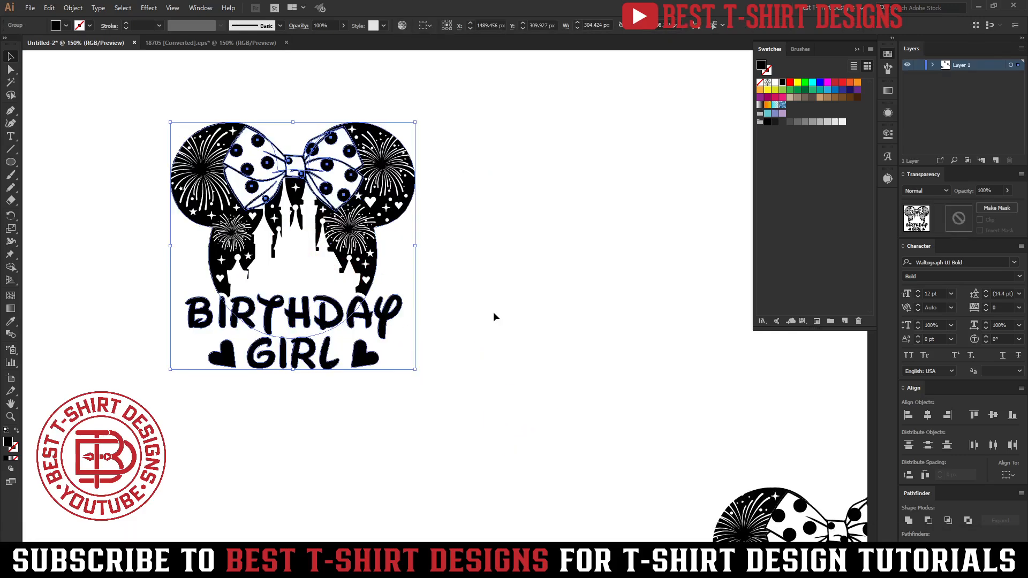
left_click(494, 313)
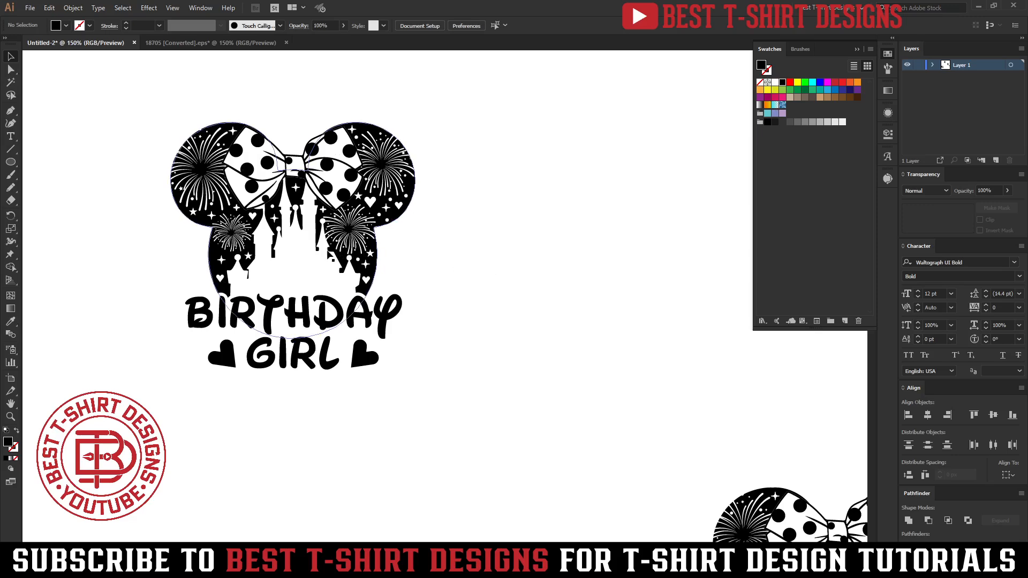
Step: Try to unite all the shapes inside the Birthday Girl head's opacity mask
double_click(329, 256)
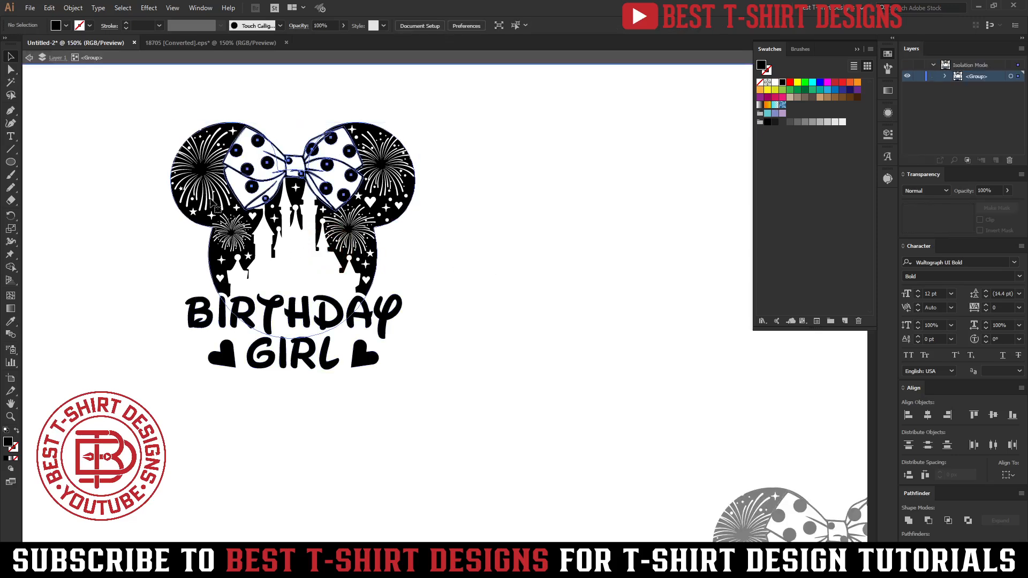
scroll(175, 177, "up", 1)
double_click(394, 304)
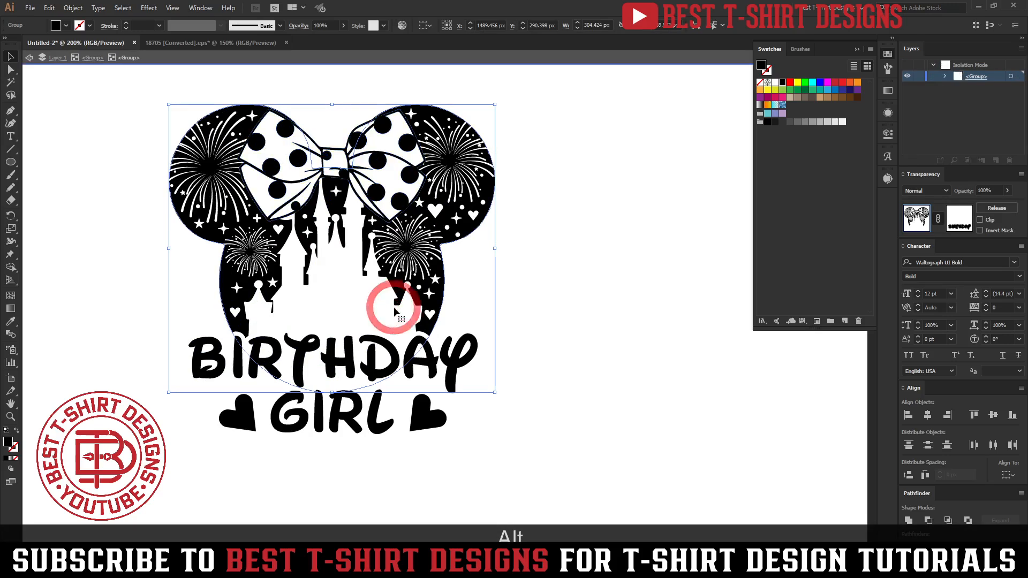
left_click(394, 309)
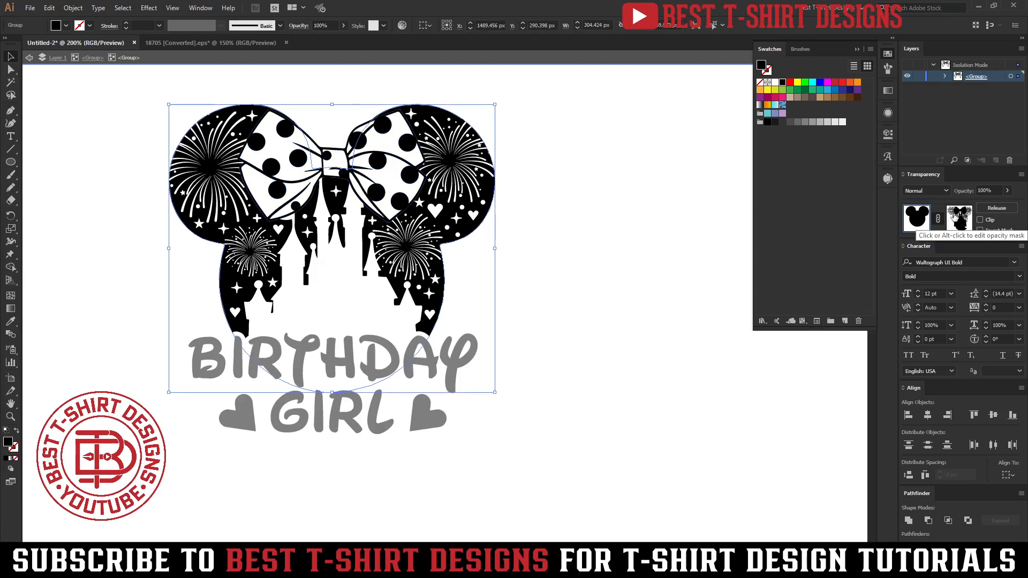
left_click(960, 217)
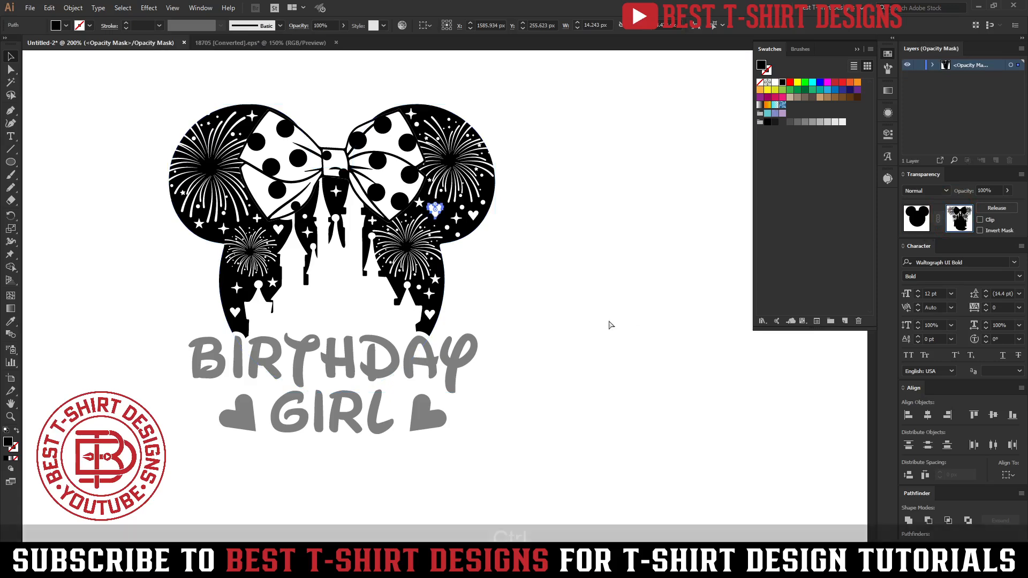
key("ctrl+a")
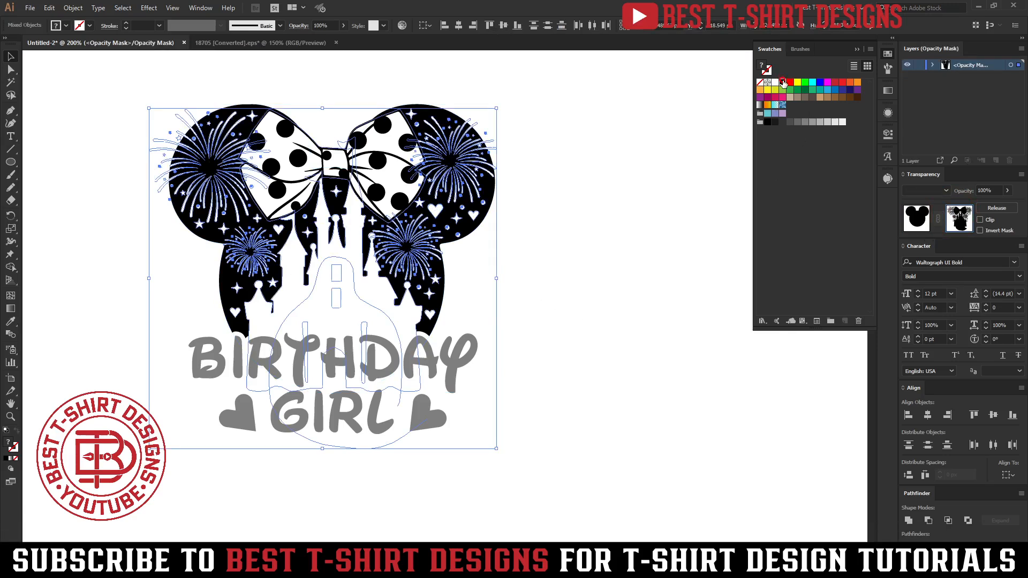
left_click(909, 522)
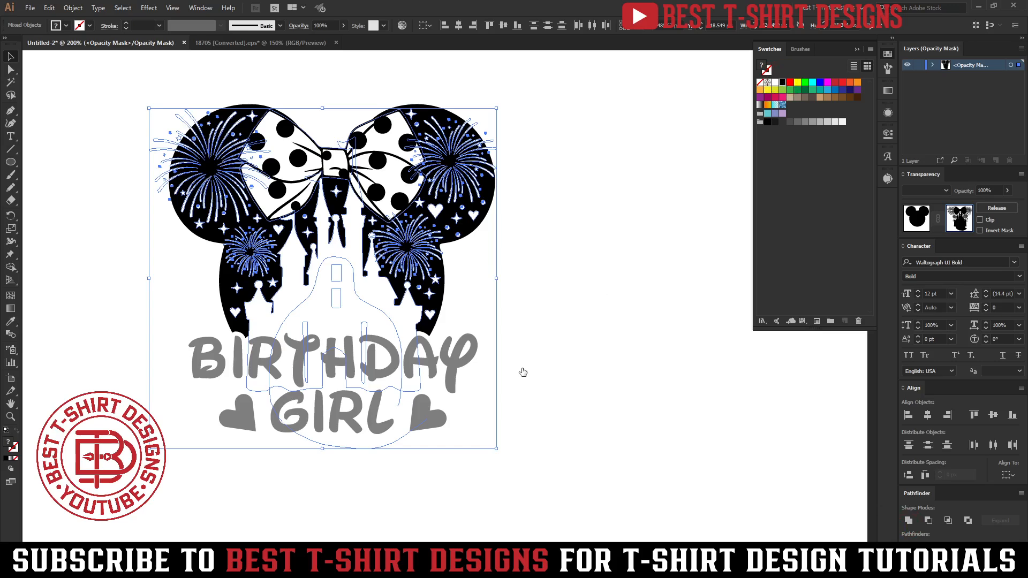
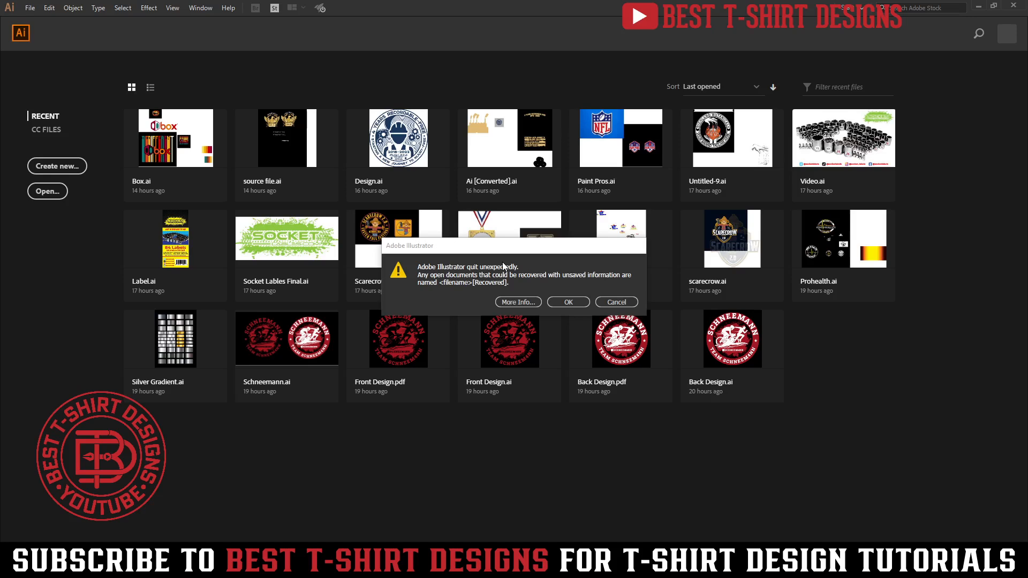
Step: Recover the unsaved document after the crash and check that the Birthday Girl group is selectable
left_click(567, 303)
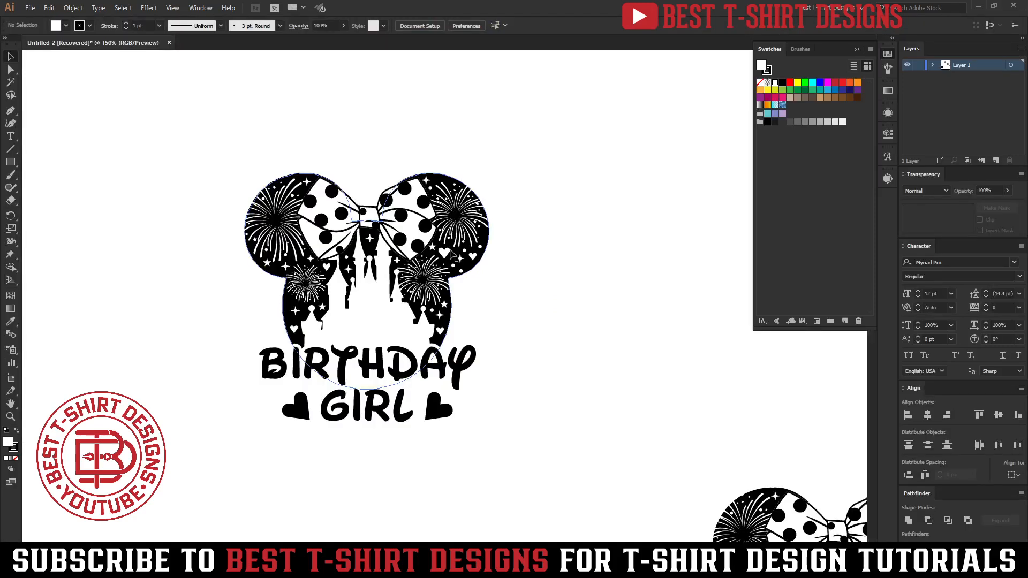
left_click(565, 349)
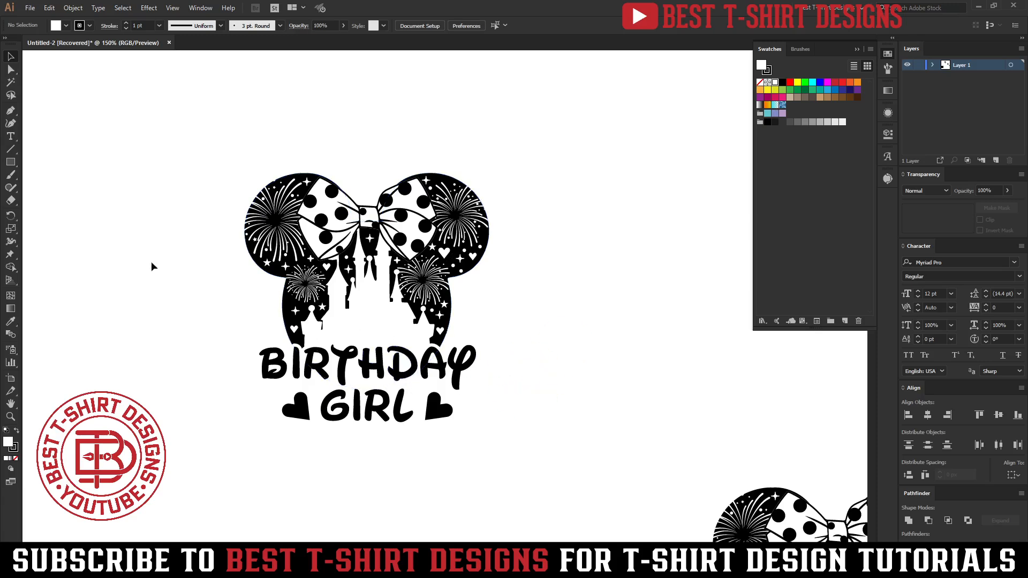
left_click_drag(202, 131, 562, 500)
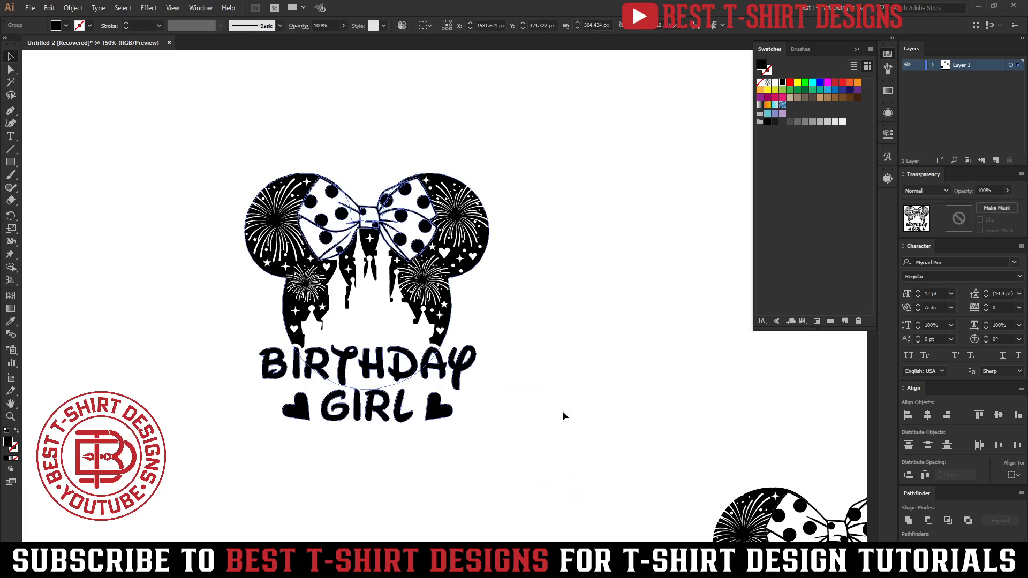
left_click(580, 307)
left_click(166, 162)
Step: Review the data recovery settings in the File Handling & Clipboard preferences
left_click(467, 26)
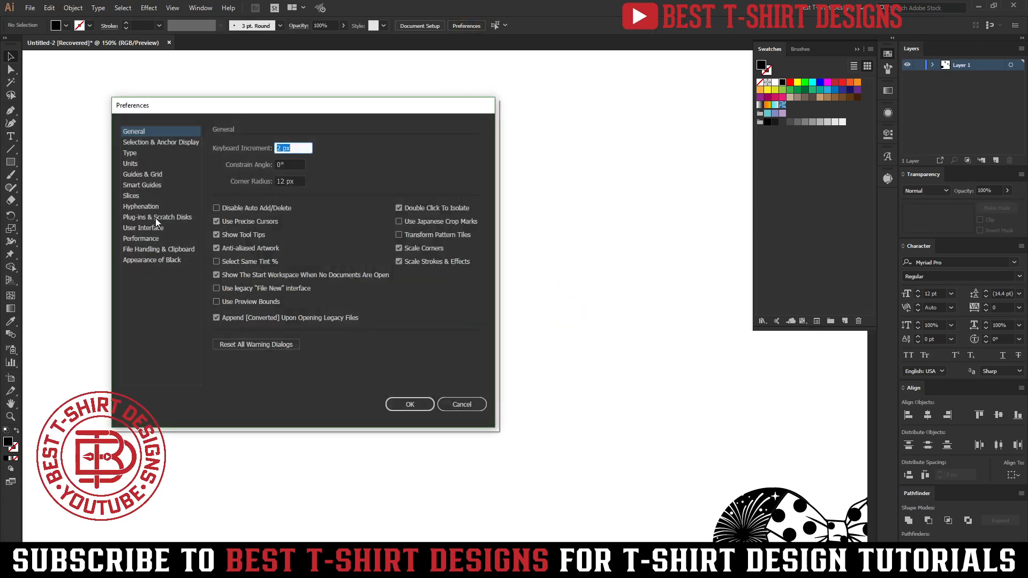
left_click(152, 249)
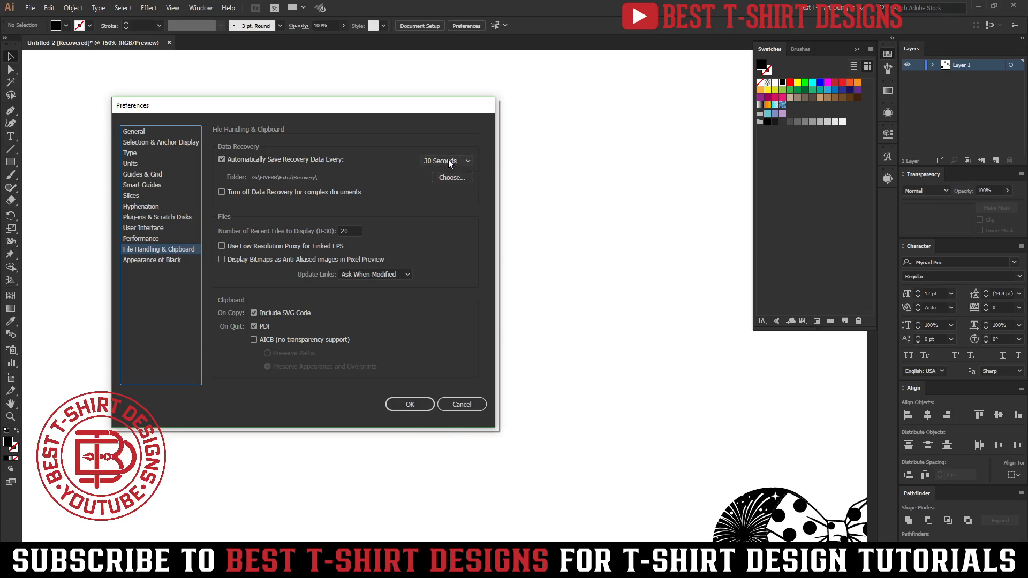
left_click(411, 405)
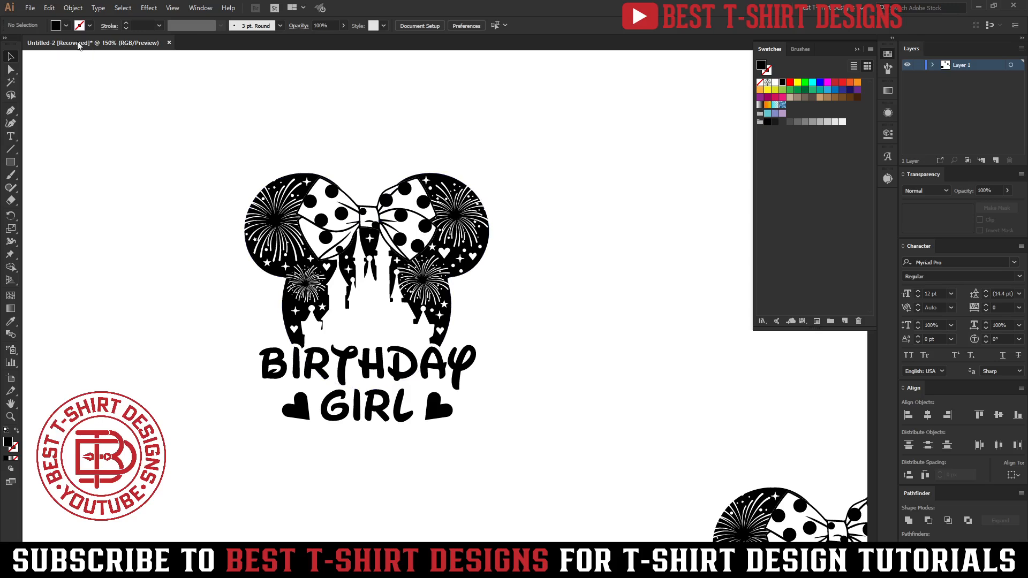
Step: Cut all artwork from the Birthday Girl head's opacity mask and paste it in place over the head, outside the mask
left_click(382, 307)
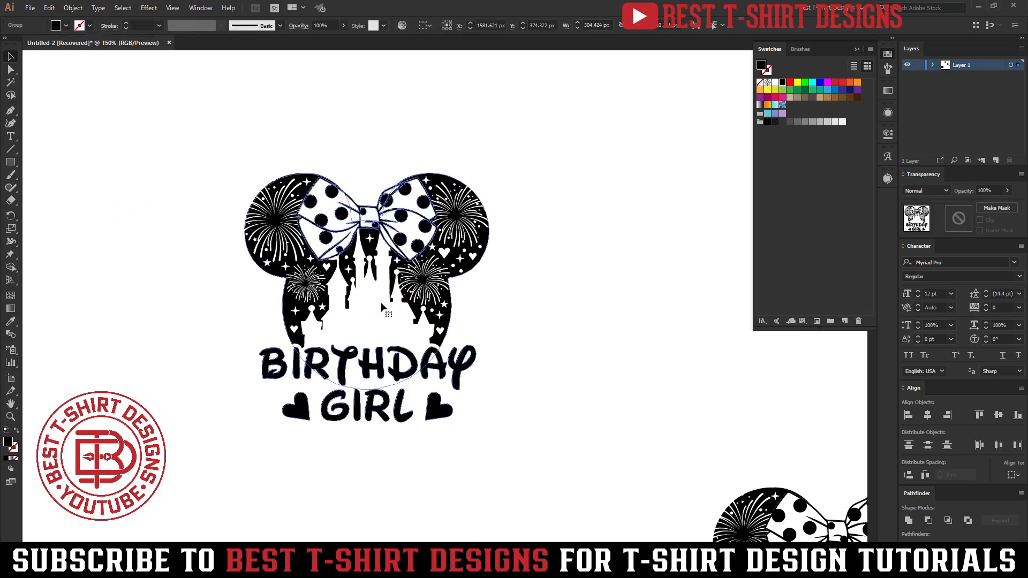
double_click(382, 307)
left_click(381, 305)
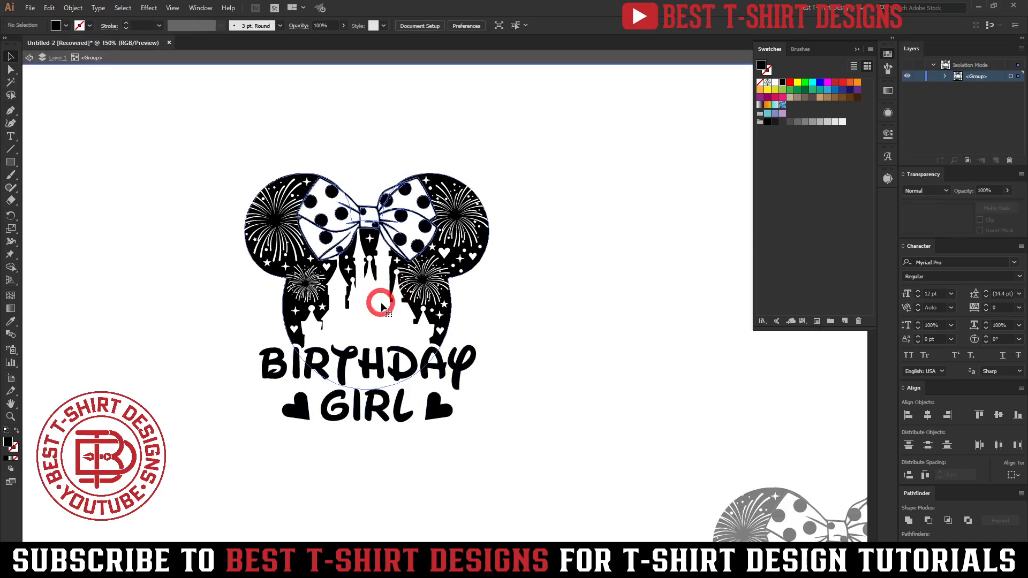
double_click(382, 307)
left_click(382, 307)
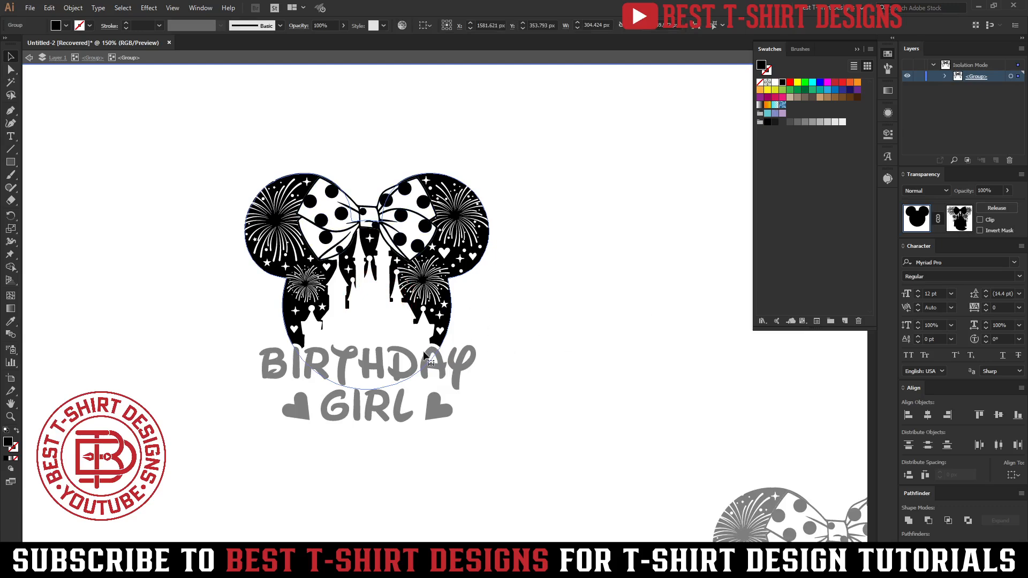
left_click(963, 217)
key("ctrl+a")
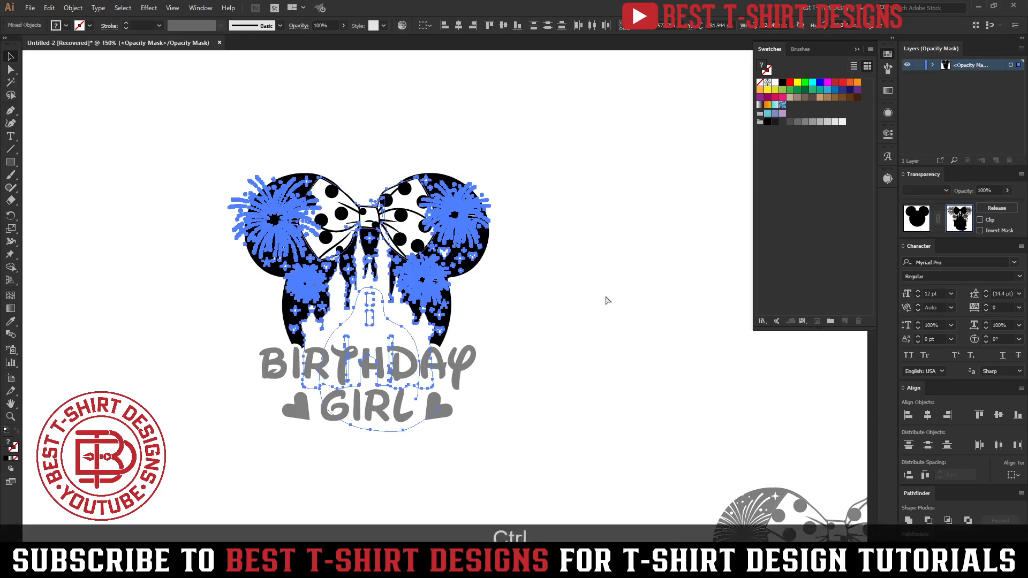
key("ctrl+x")
left_click(917, 217)
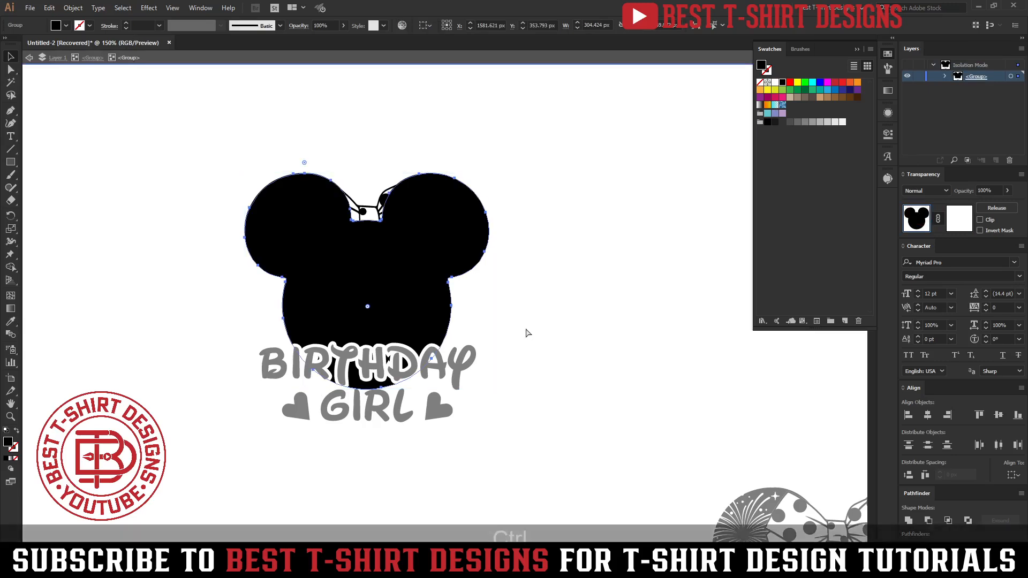
key("ctrl+f")
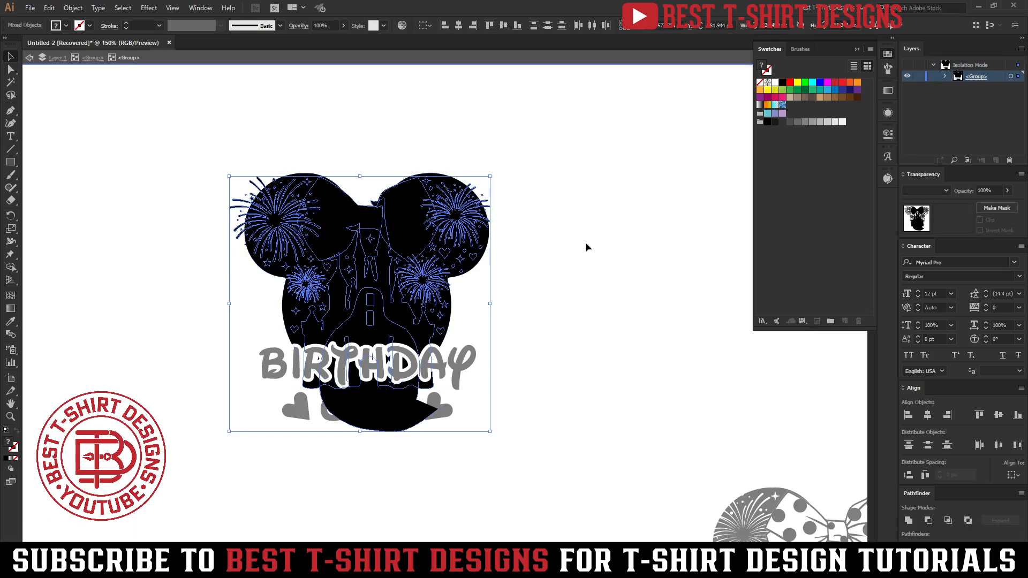
Step: Fill the pasted mask artwork red and unite it into one shape placed in front of the black head
left_click(791, 83)
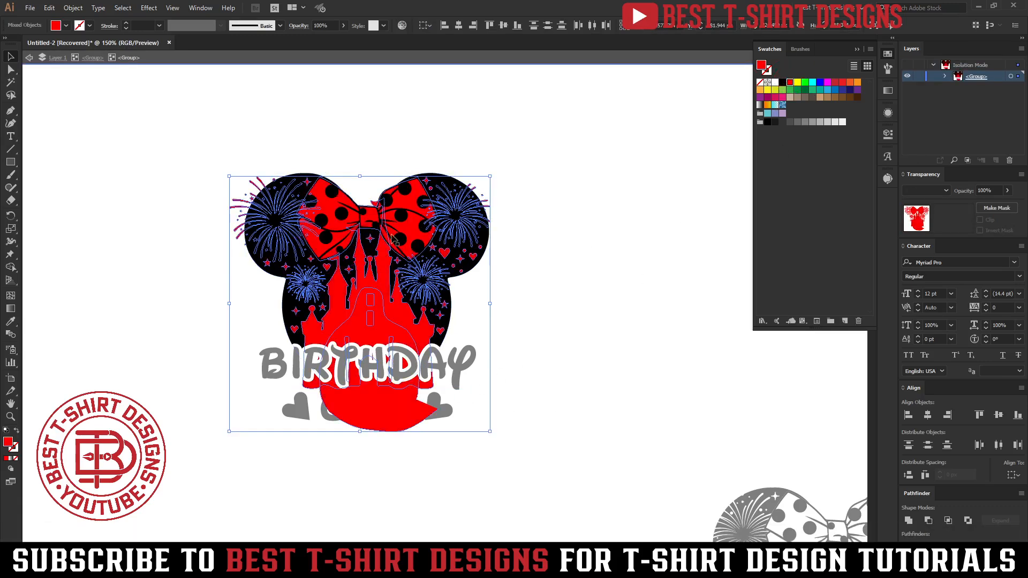
left_click(912, 519)
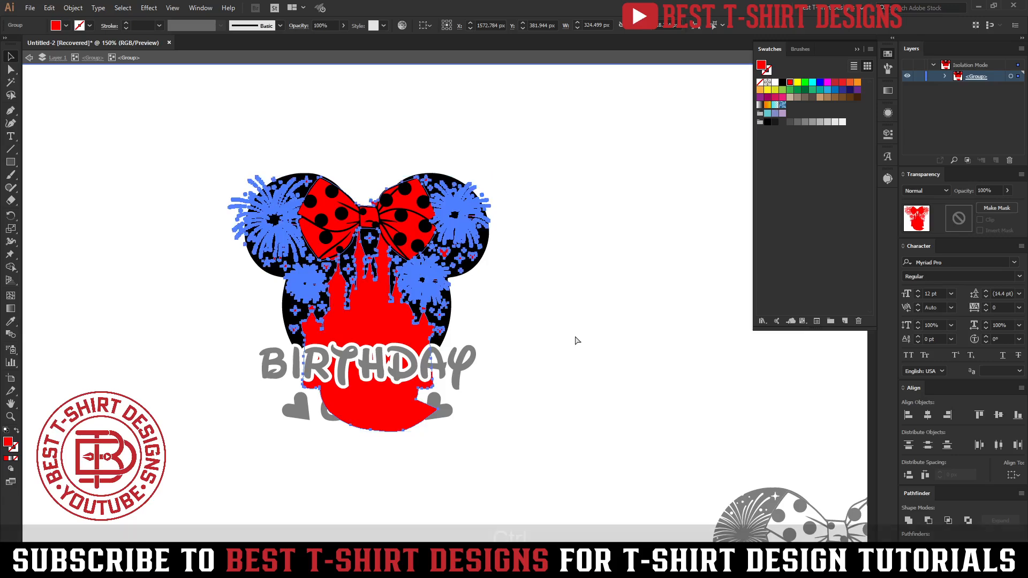
key("ctrl+x")
left_click(439, 215)
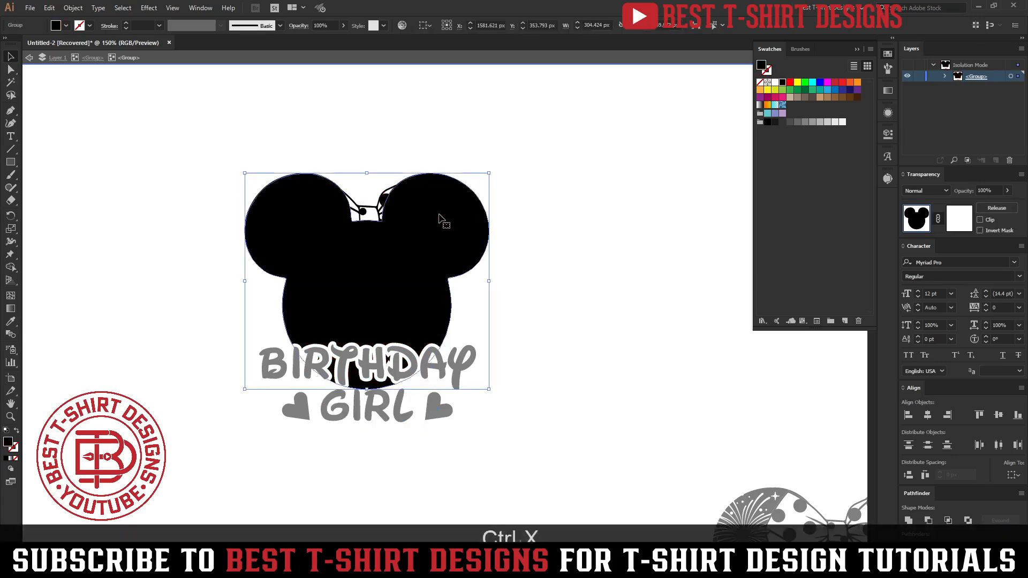
key("ctrl+f")
left_click(543, 314)
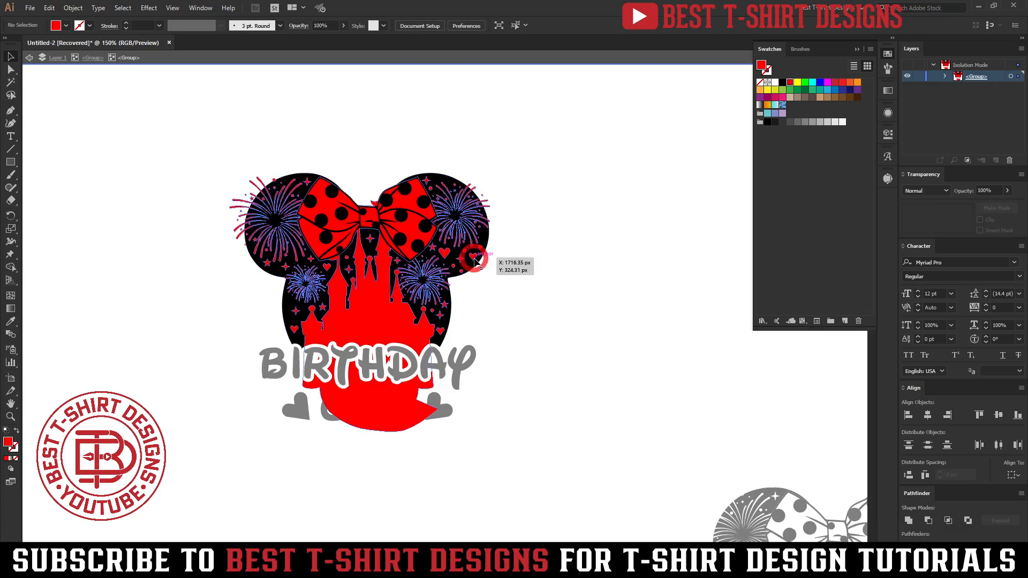
Step: Trim the black head with the overlapping red artwork and delete all red areas with a Magic Wand selection
left_click(474, 264)
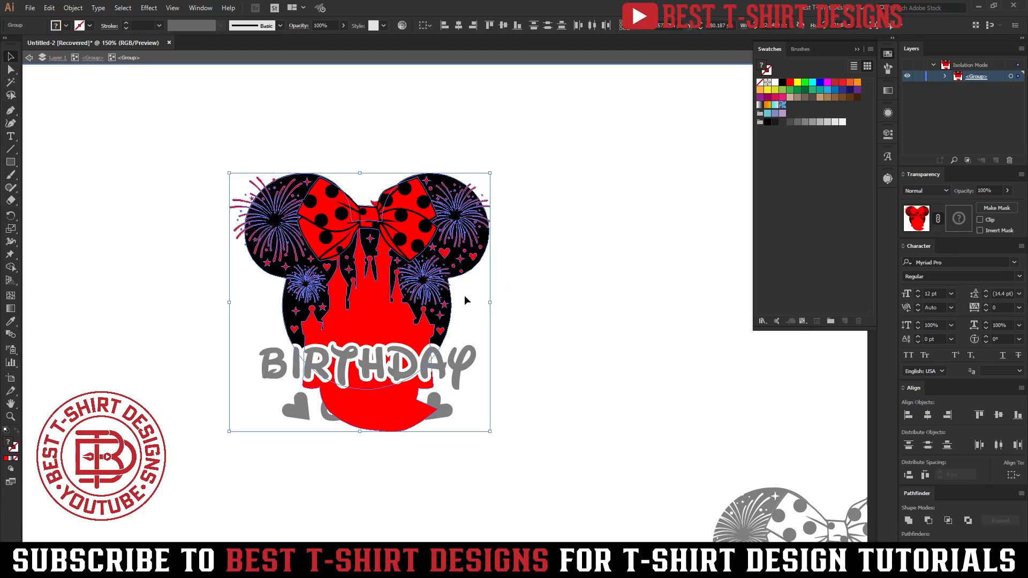
left_click(931, 545)
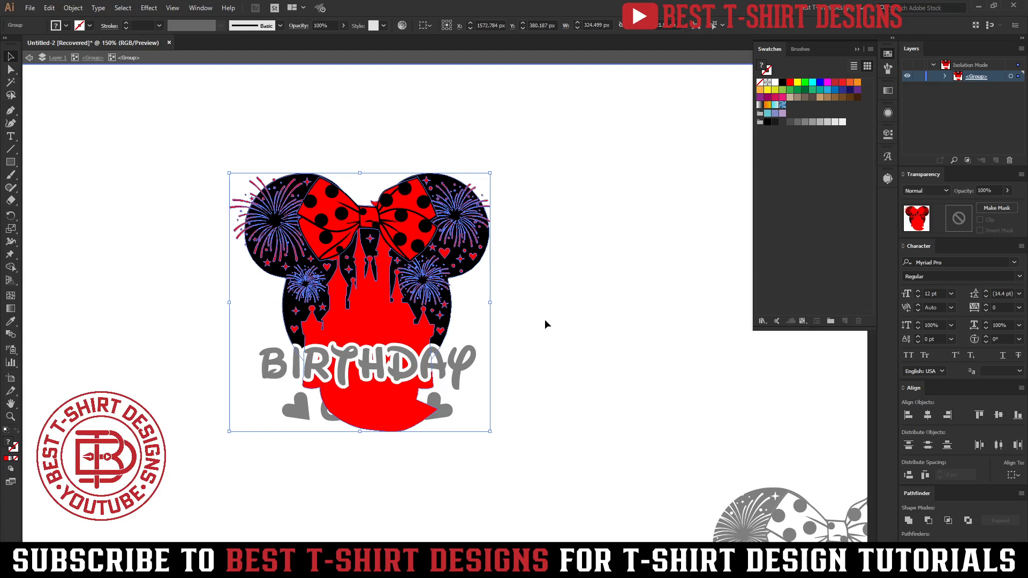
key("y")
left_click(373, 318)
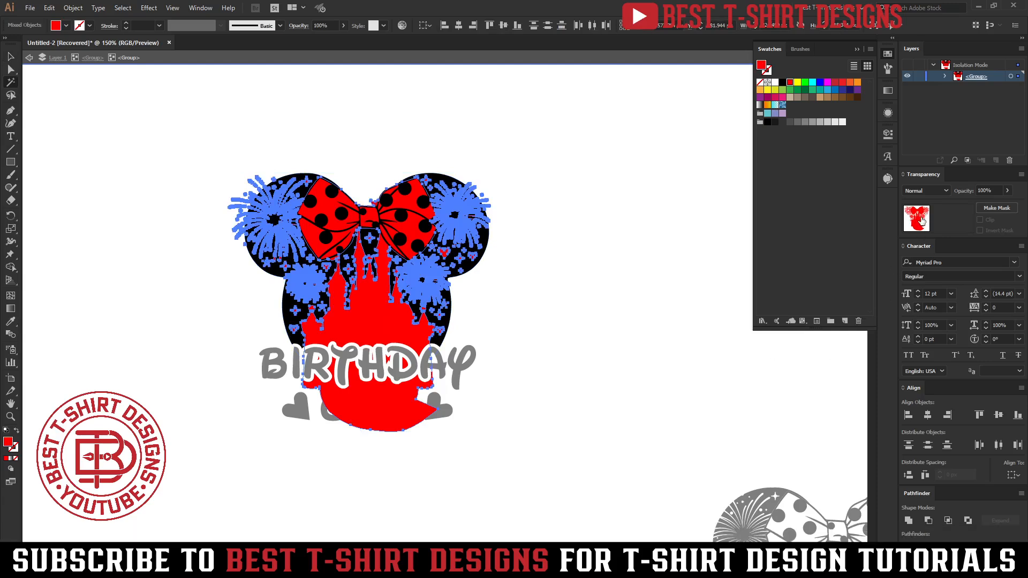
key("Delete")
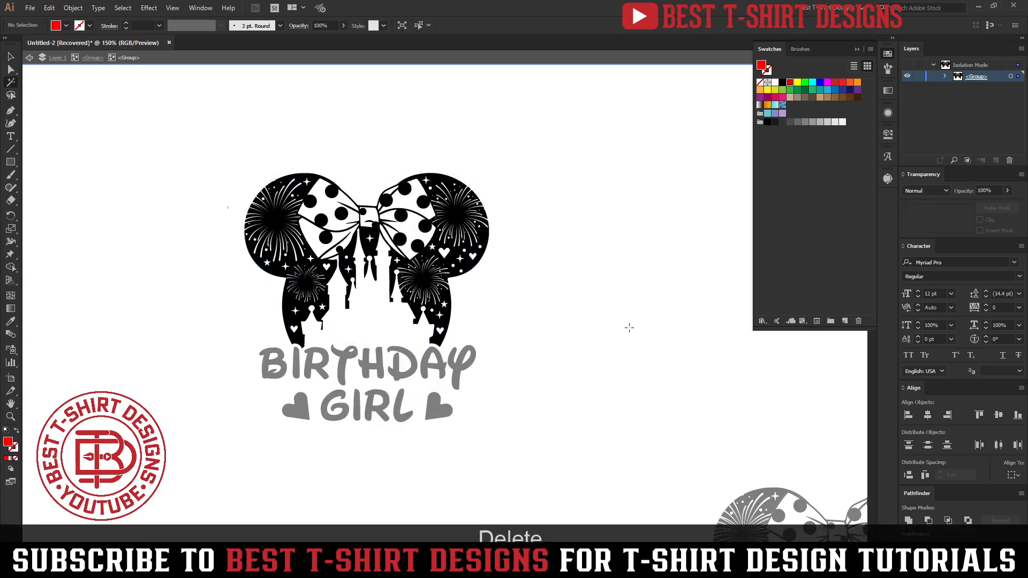
key("v")
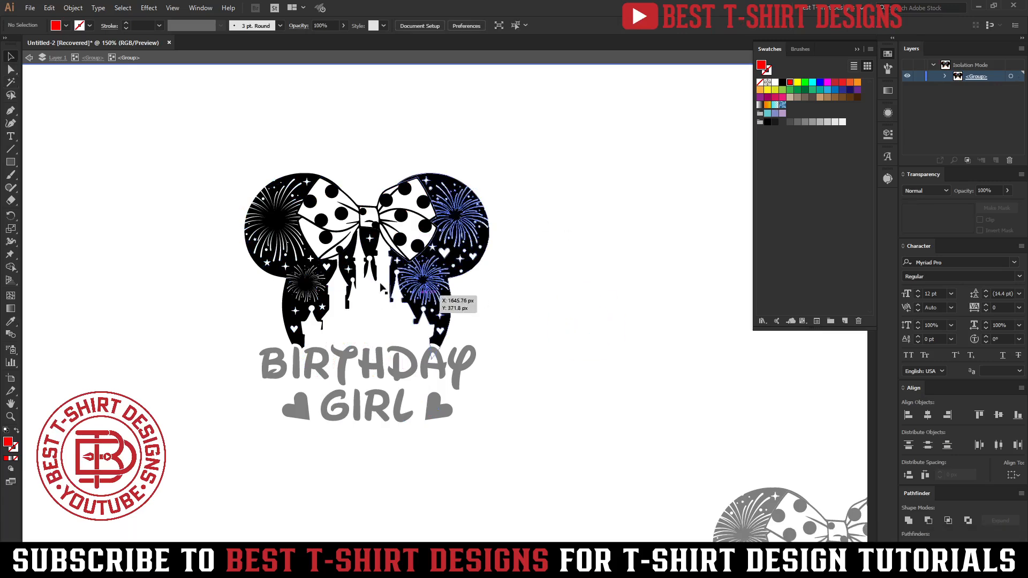
scroll(425, 281, "up", 4, "alt")
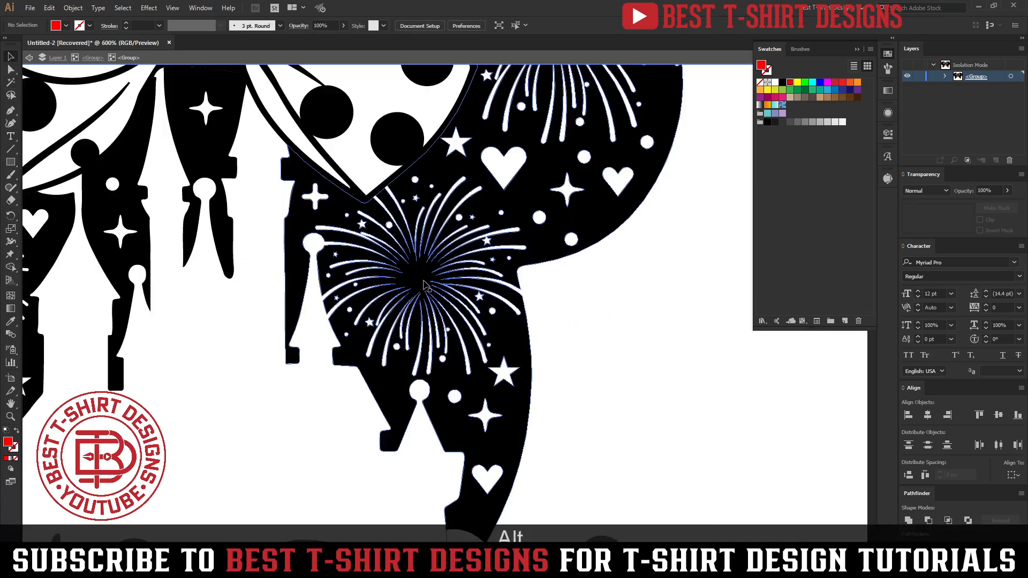
scroll(600, 298, "down", 4, "alt")
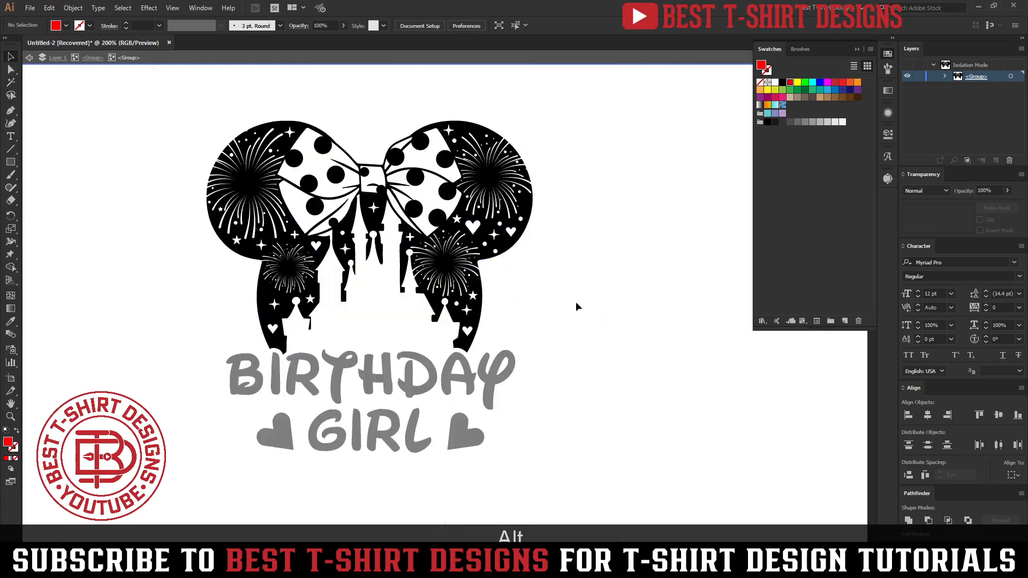
Step: Exit isolation of the Birthday Girl head's nested group and return to the full artwork
double_click(552, 261)
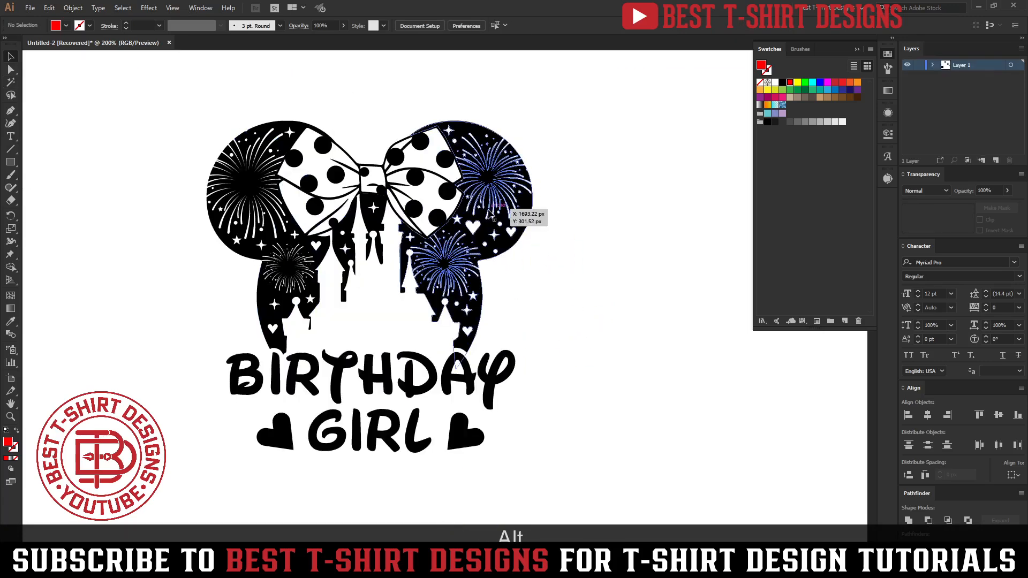
left_click(636, 292)
left_click(460, 221)
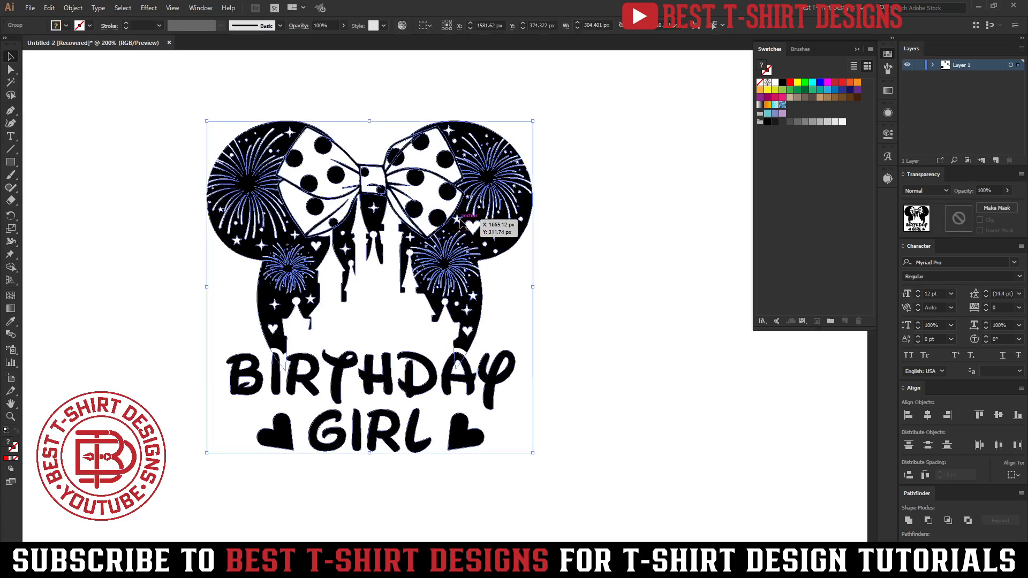
double_click(459, 219)
double_click(598, 289)
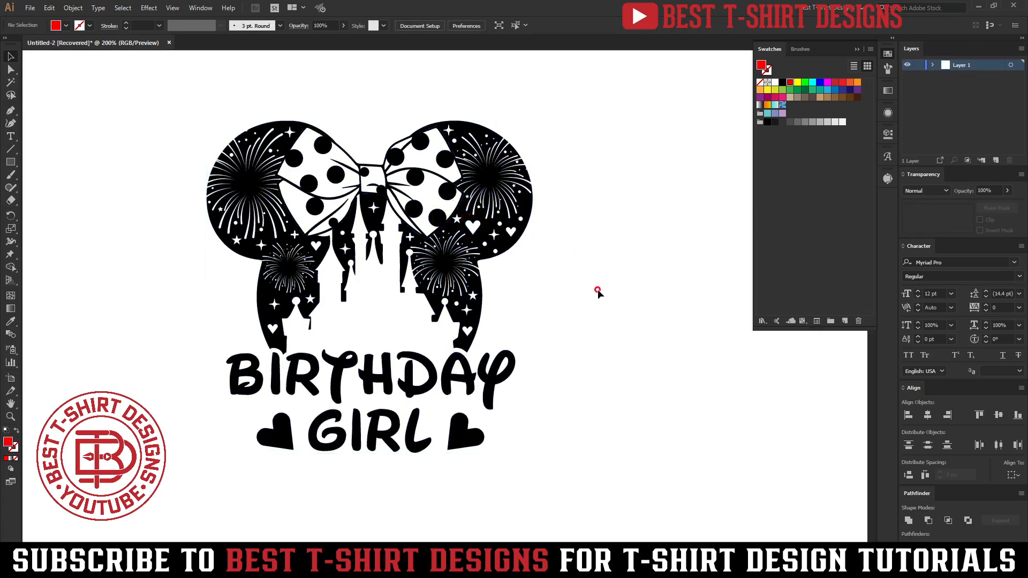
Step: Isolate the Birthday Girl group, cut the BIRTHDAY outline artwork from the head's opacity mask and paste it in place outside the mask
left_click(472, 242)
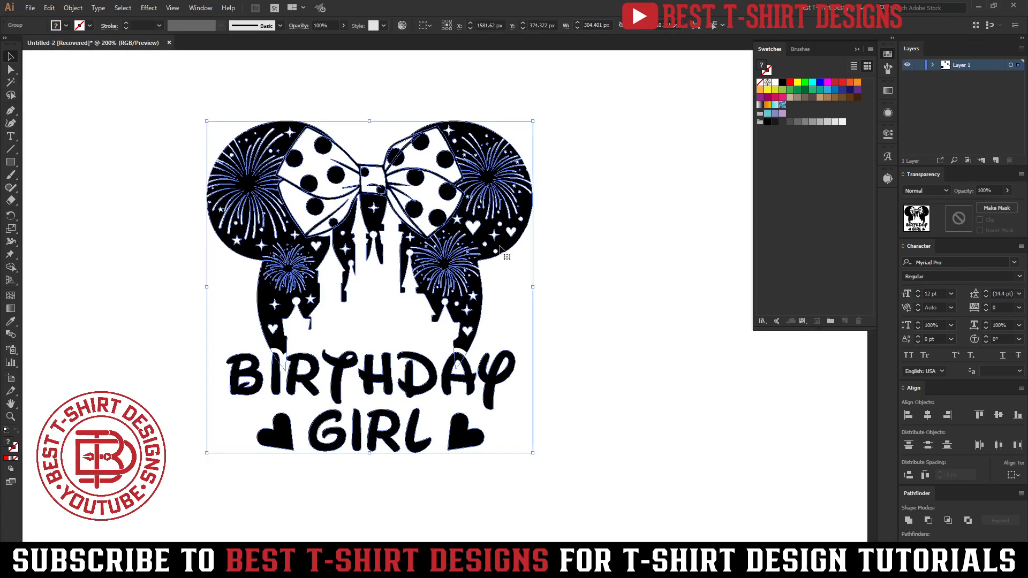
double_click(469, 243)
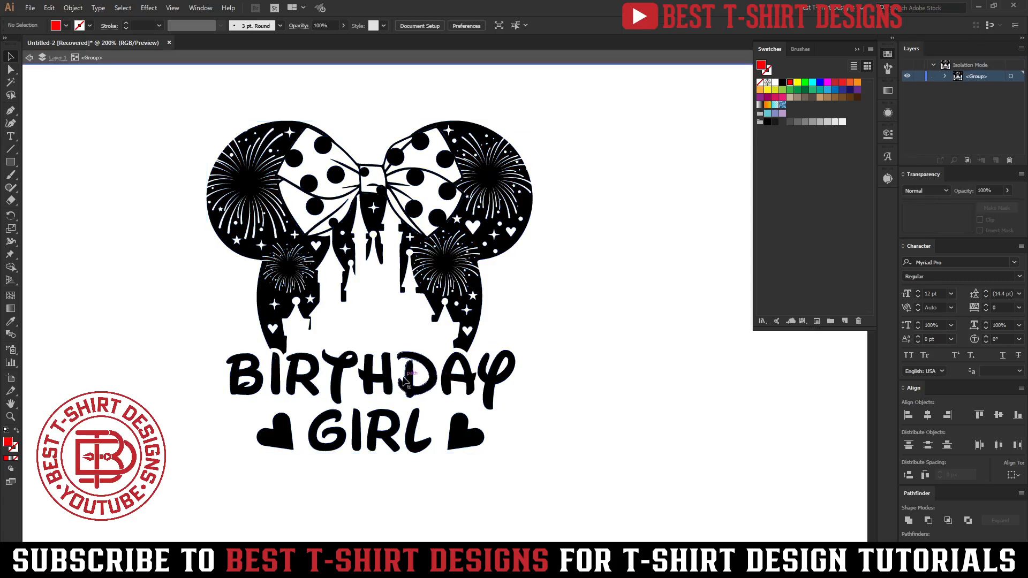
left_click(465, 264)
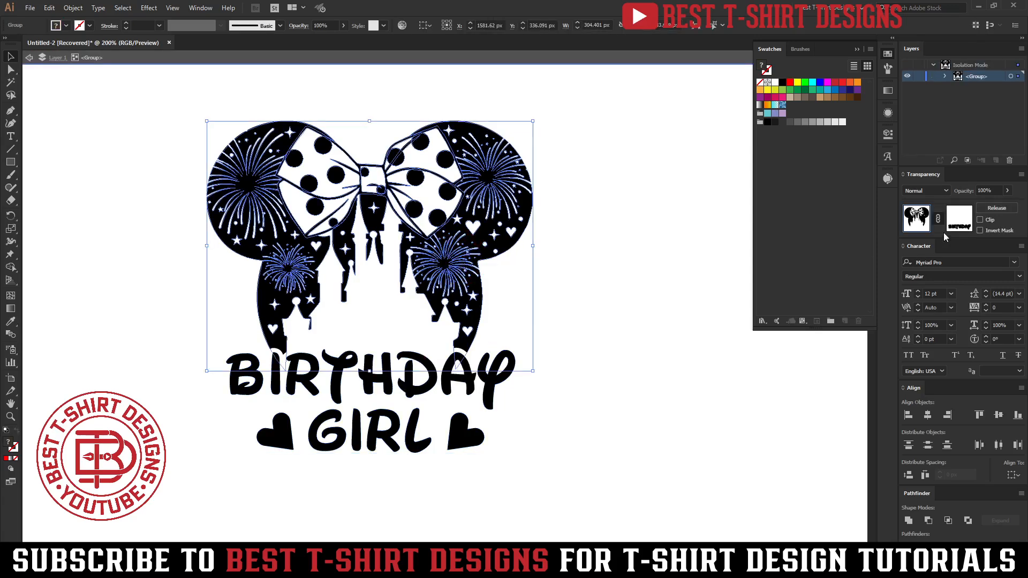
left_click(958, 225)
key("ctrl+a")
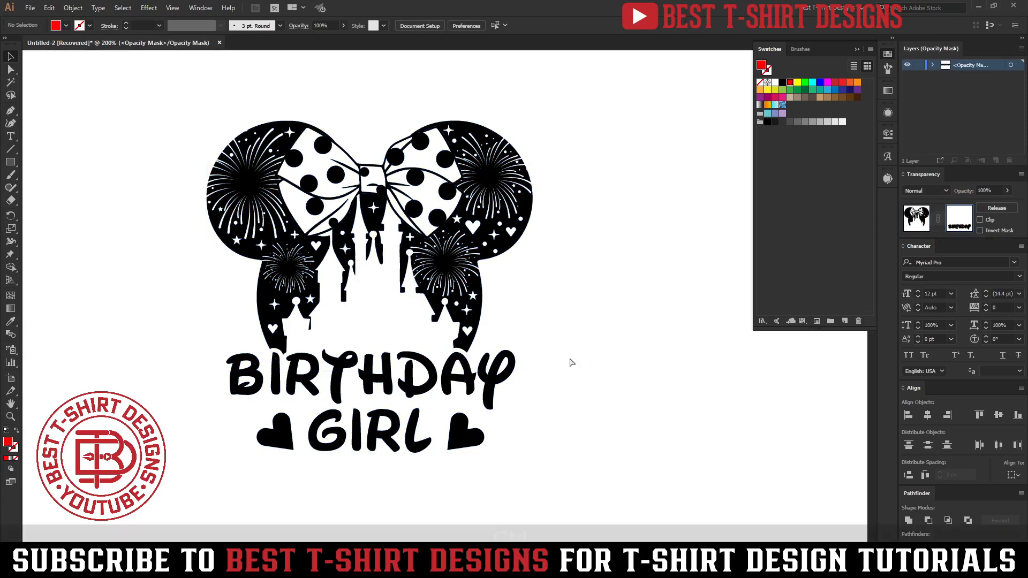
key("ctrl+x")
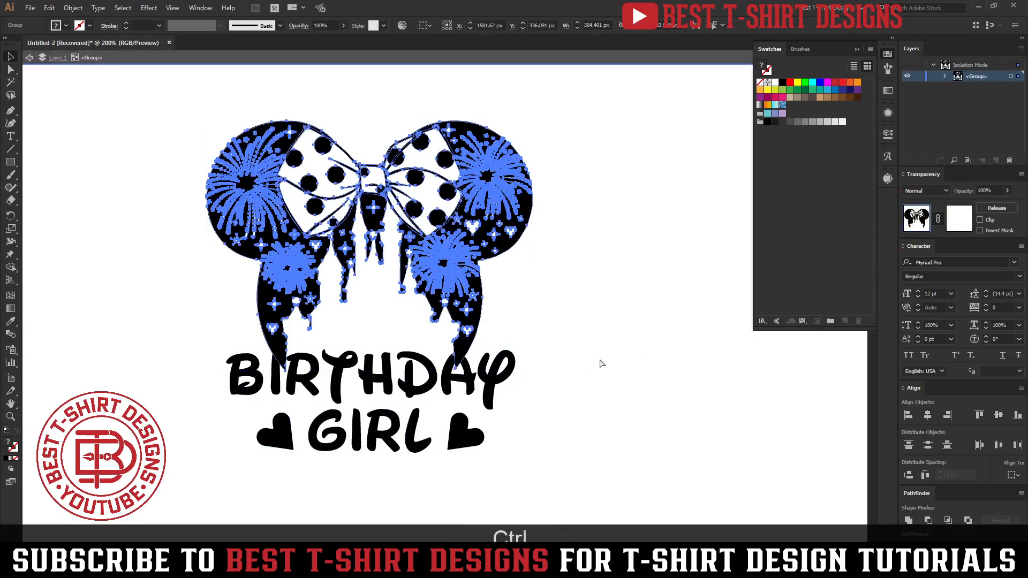
key("ctrl+f")
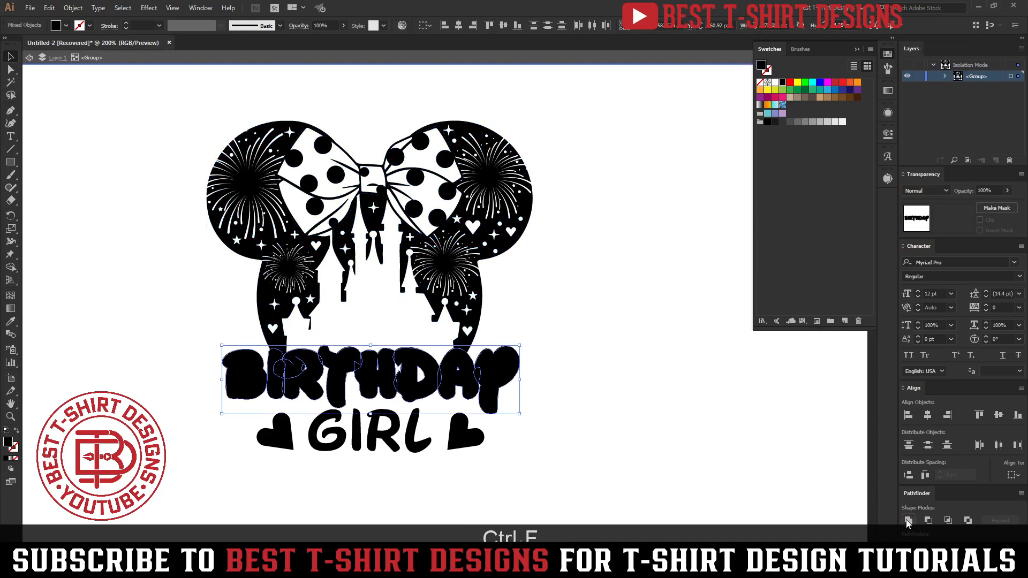
Step: Fill the united BIRTHDAY outline shape behind the lettering red
left_click(473, 309, "shift")
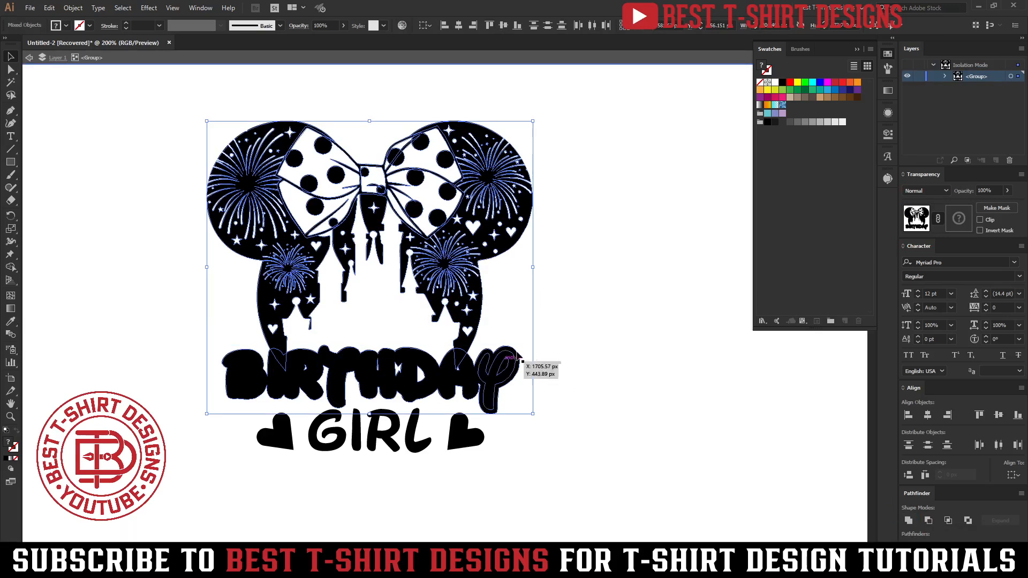
left_click(588, 377)
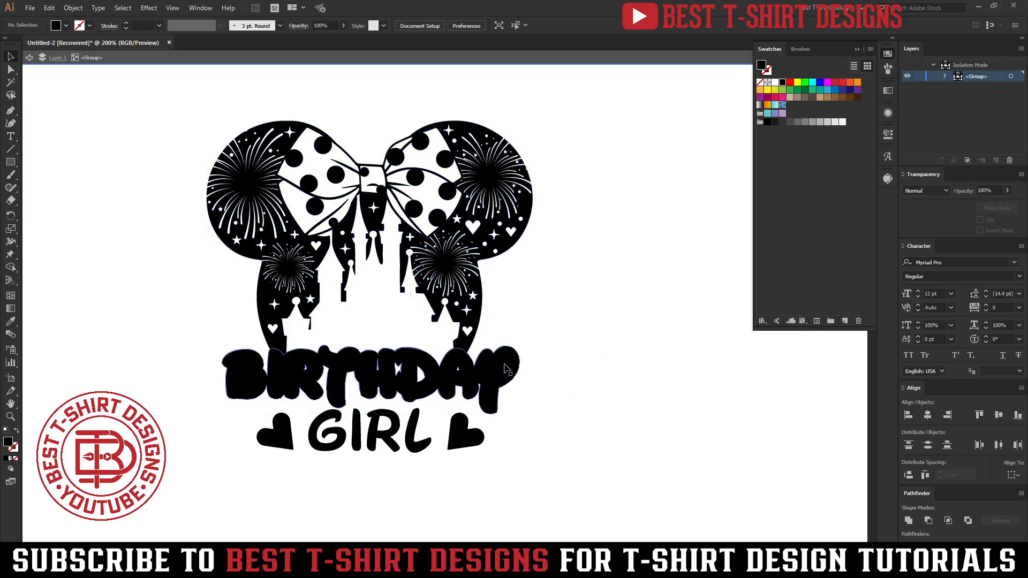
left_click(518, 379)
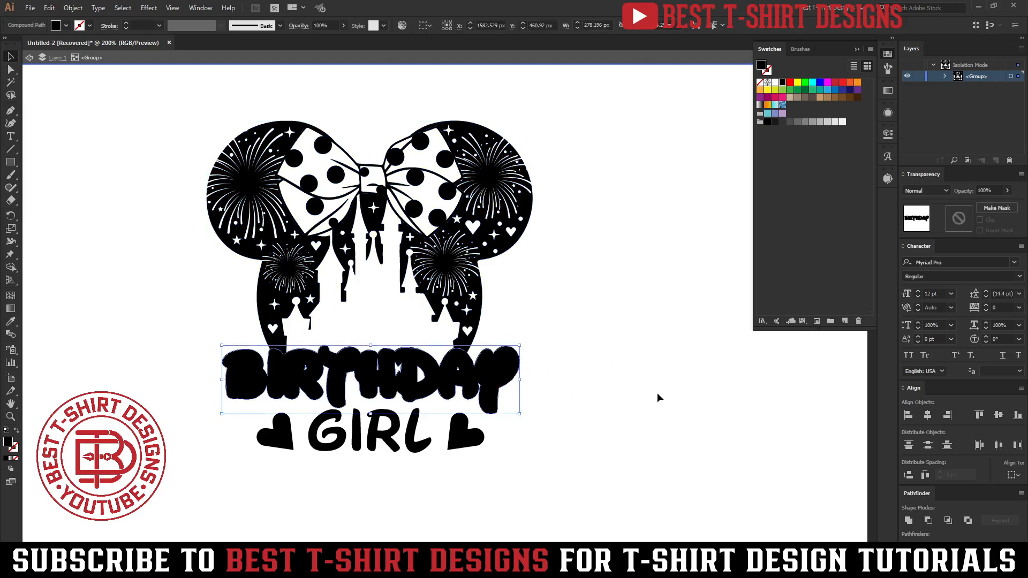
left_click(790, 82)
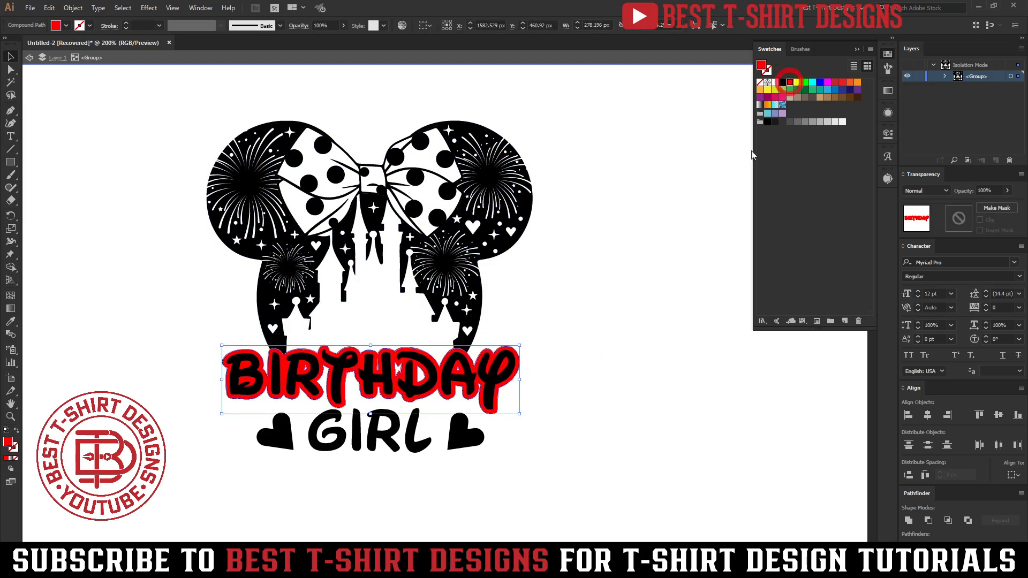
left_click(658, 266)
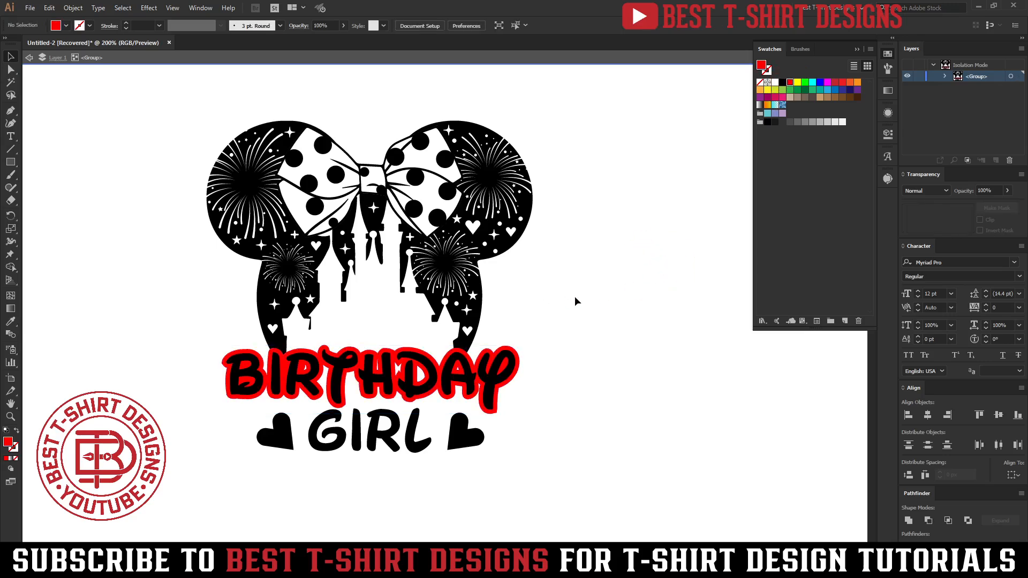
Step: Fill the BIRTHDAY outline shape behind the lettering yellow
left_click(519, 375)
left_click(598, 390)
left_click(533, 364)
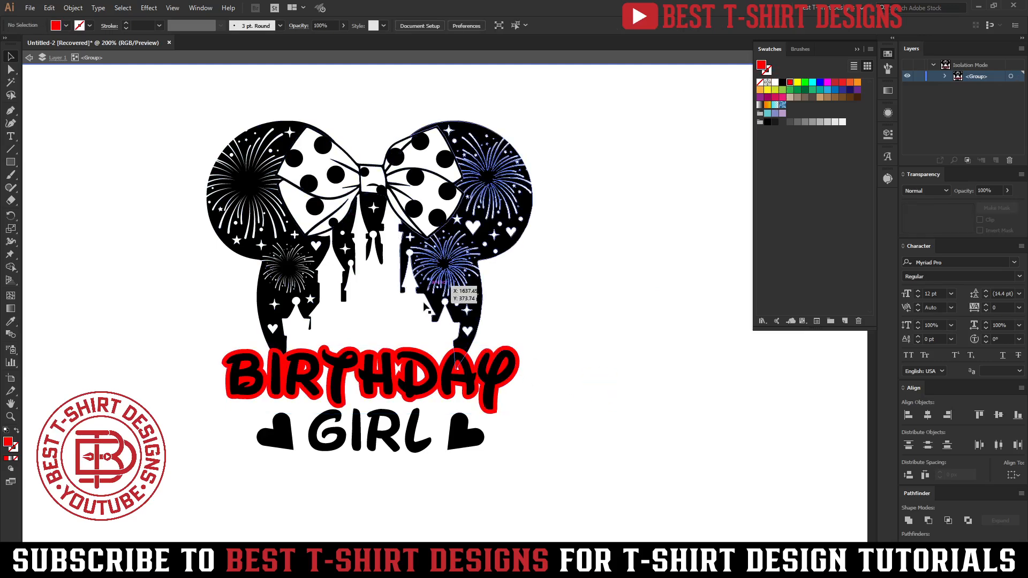
left_click(518, 360)
left_click(798, 82)
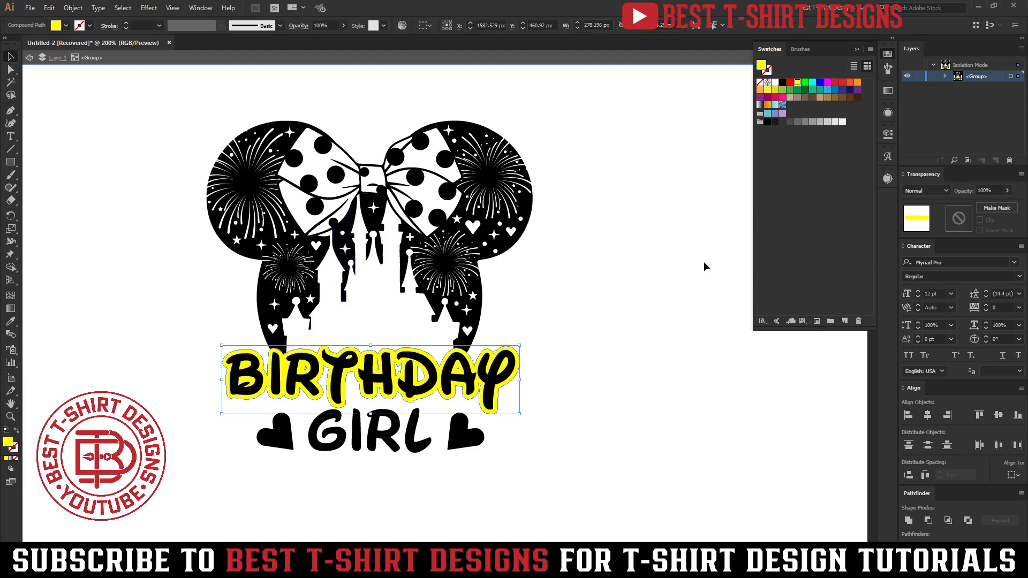
left_click(635, 327)
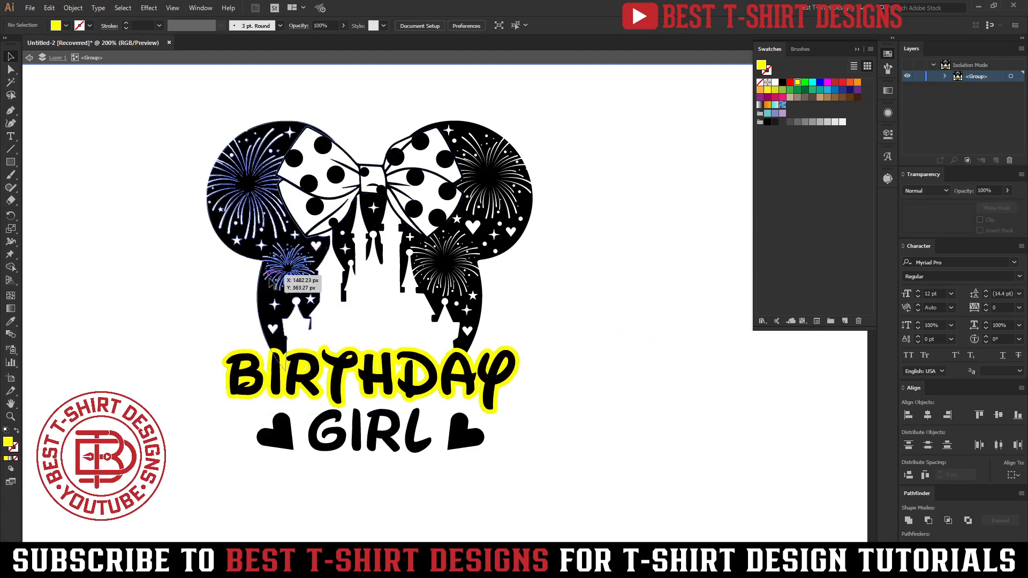
Step: Cut the black head along the overlapping yellow BIRTHDAY outline, and delete all yellow areas with a Magic Wand selection
left_click(517, 381)
left_click(475, 318, "shift")
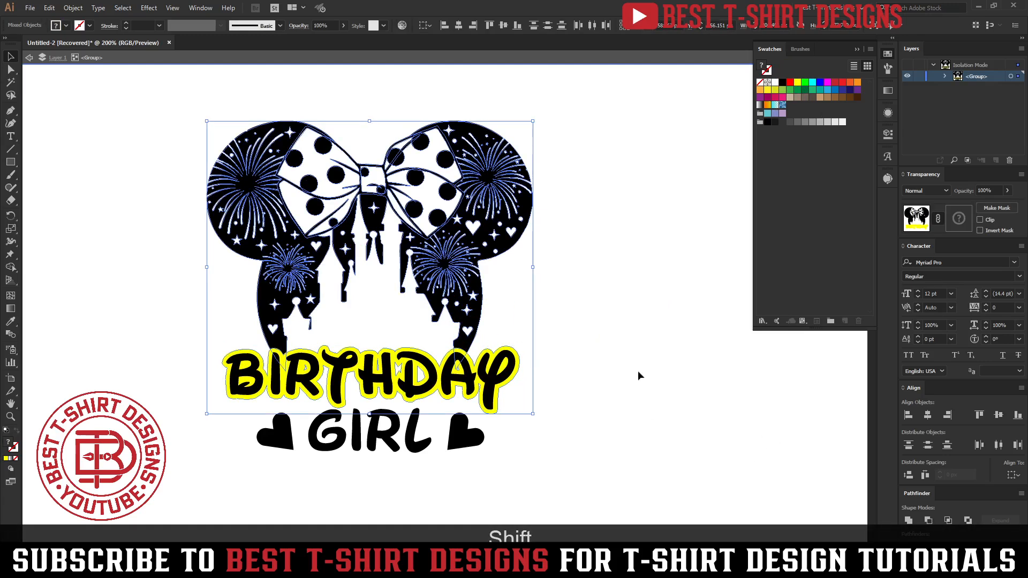
key("alt")
key("ctrl+z")
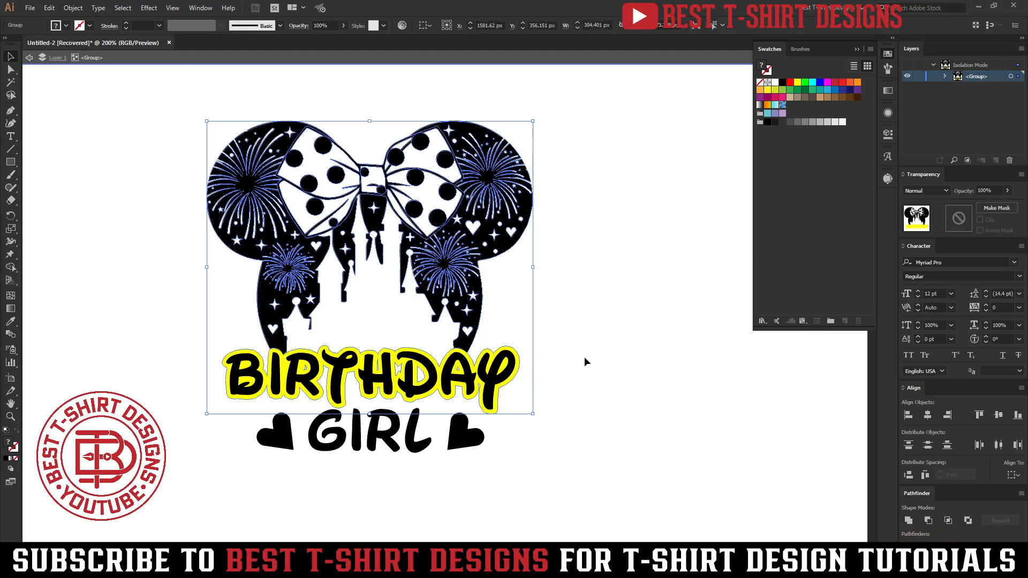
key("y")
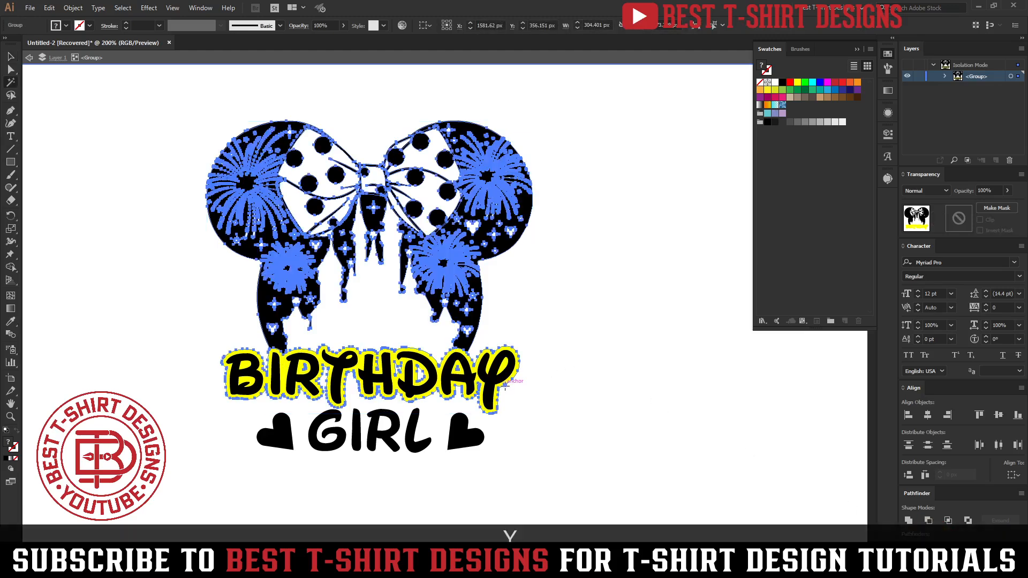
left_click(505, 385)
key("Delete")
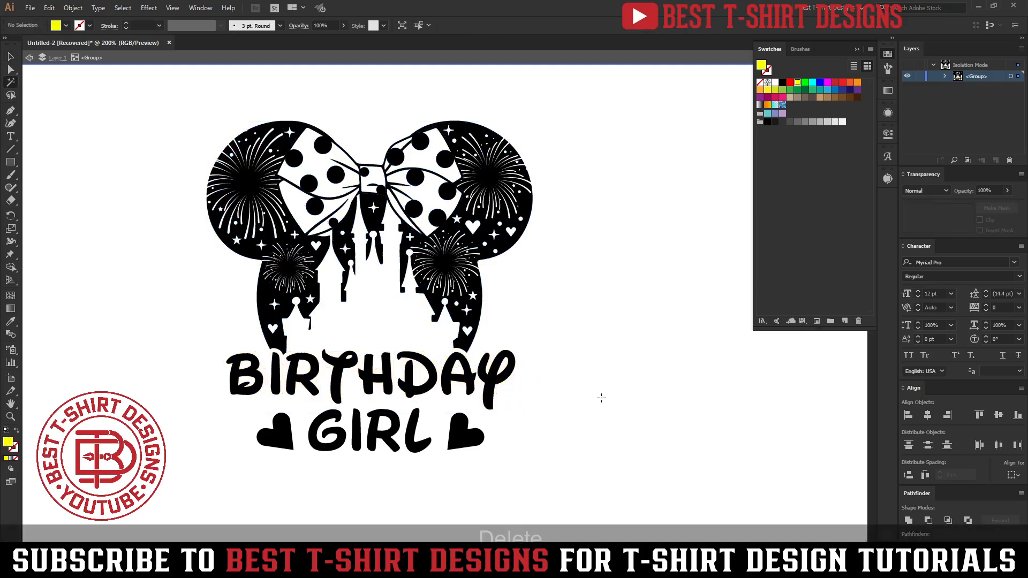
key("v")
double_click(611, 360)
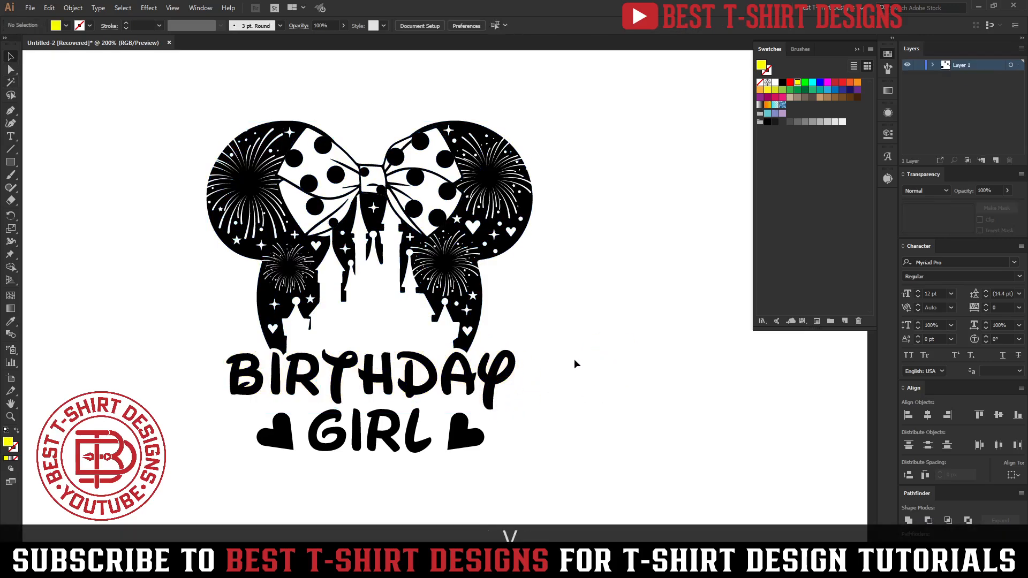
Step: Try to unite the whole Birthday Girl group into one shape
left_click(454, 297)
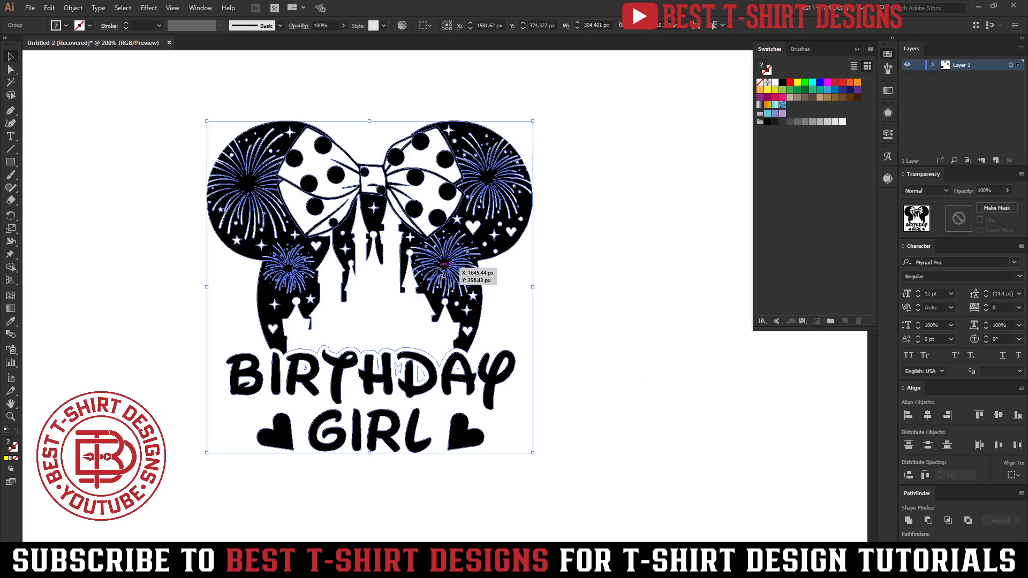
left_click(909, 521)
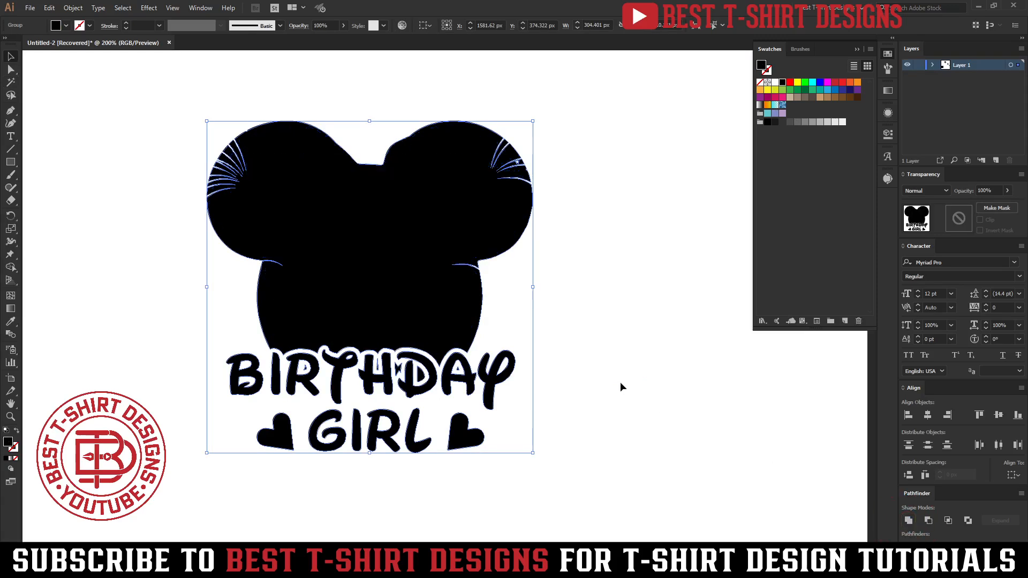
key("ctrl+z")
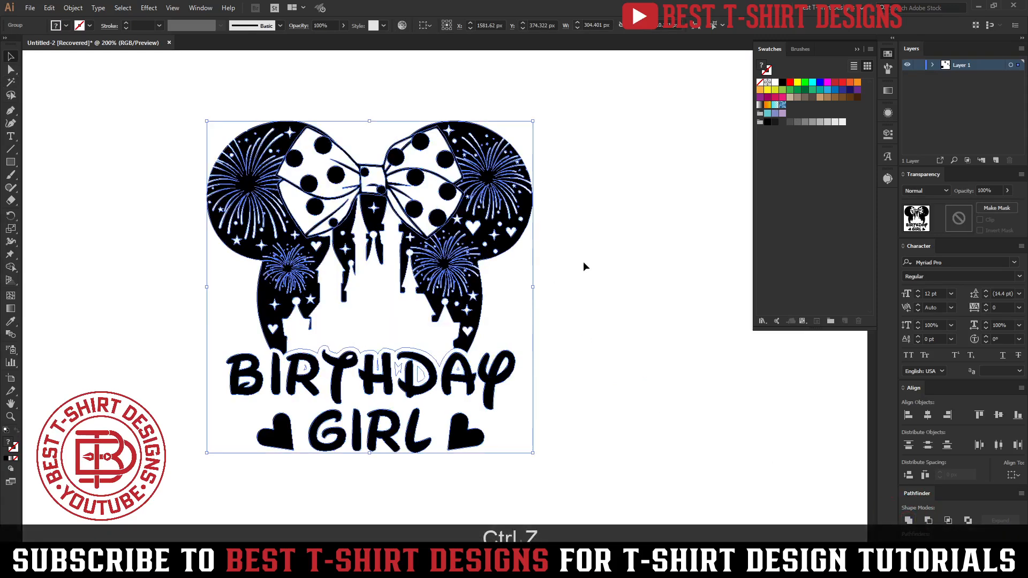
left_click(584, 263)
left_click(438, 264)
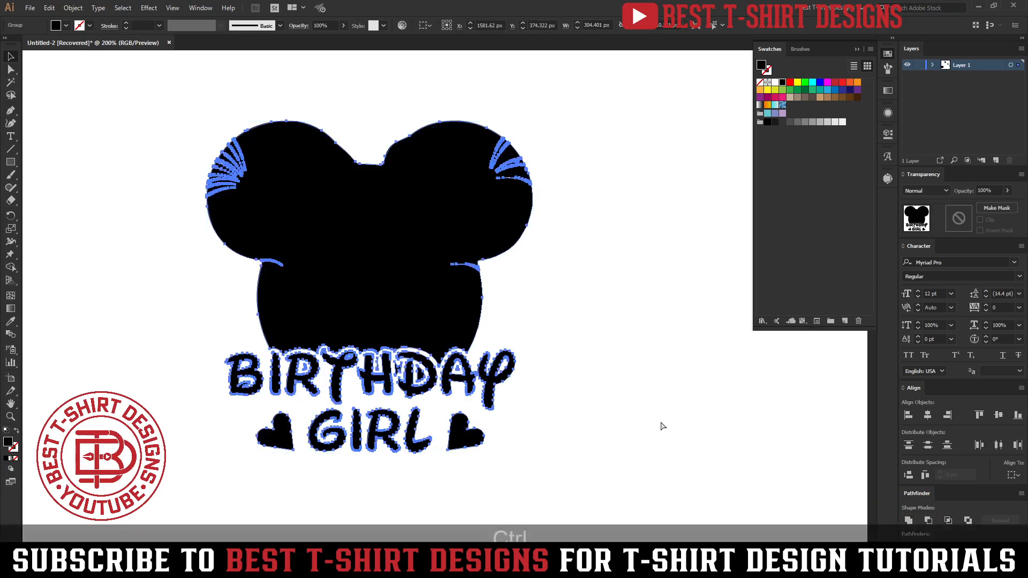
key("ctrl+z")
left_click(644, 396)
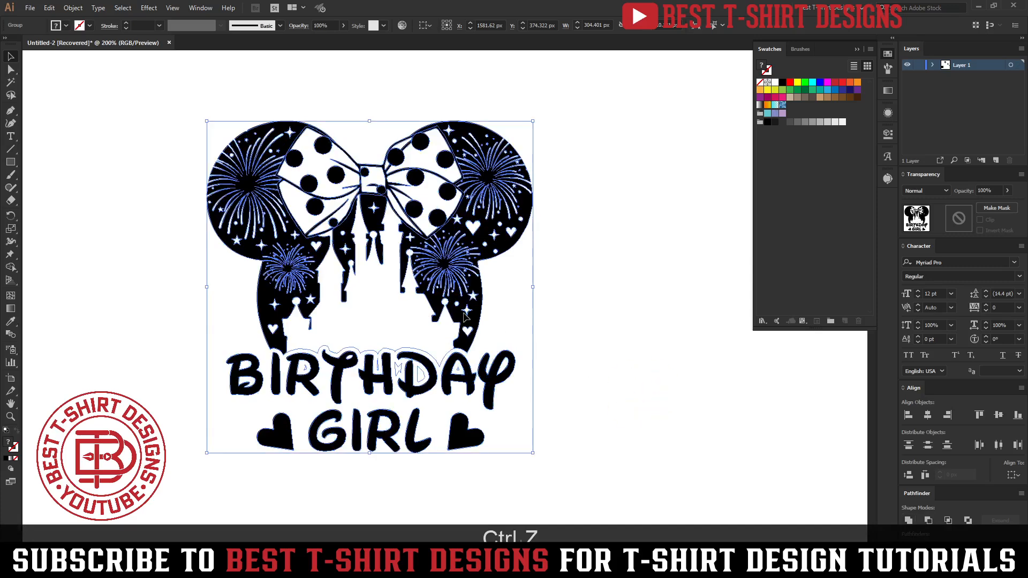
Step: Examine the path outlines between the castle and the BIRTHDAY lettering at close range
left_click(466, 318)
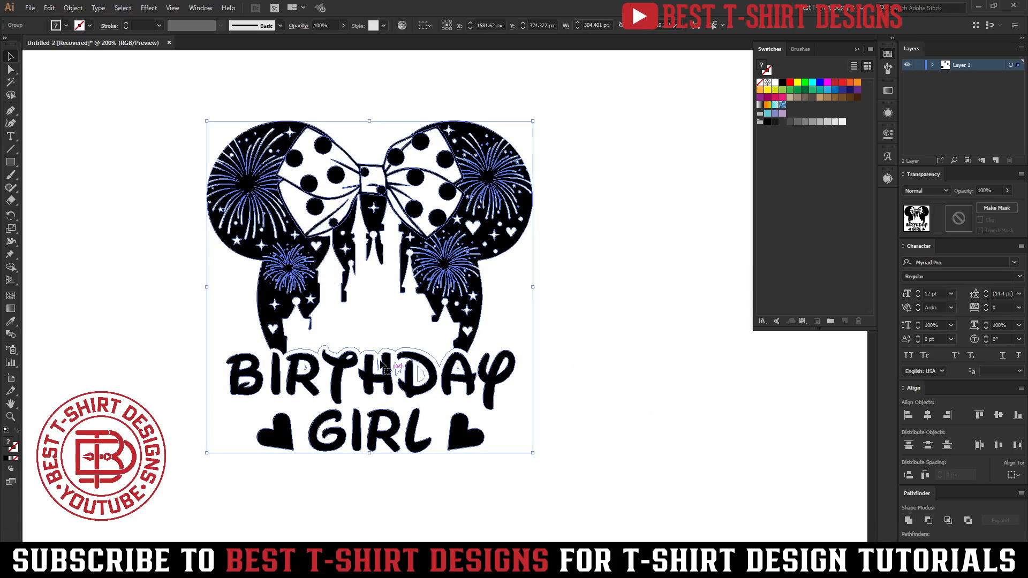
scroll(352, 341, "up", 4)
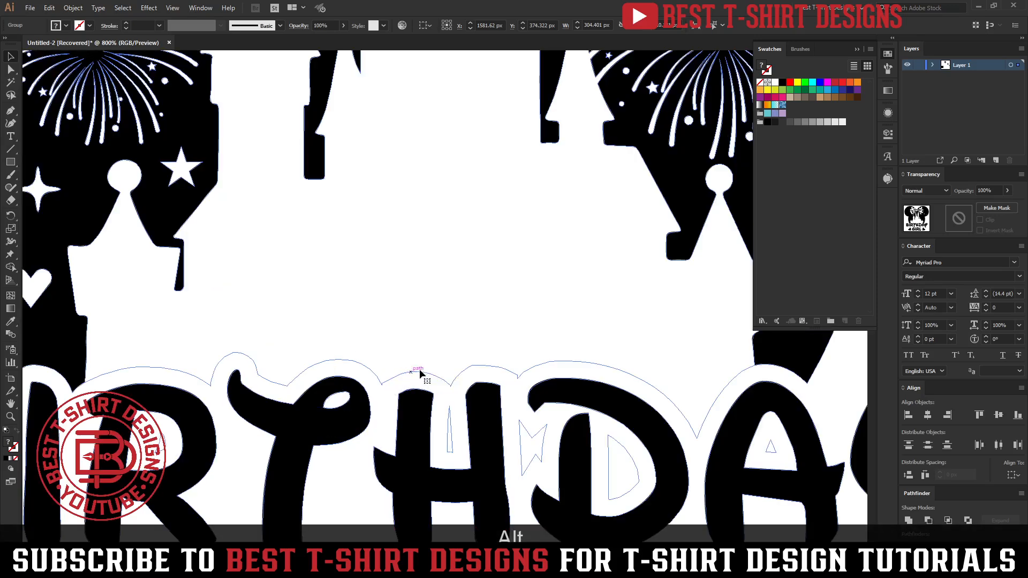
left_click(638, 321)
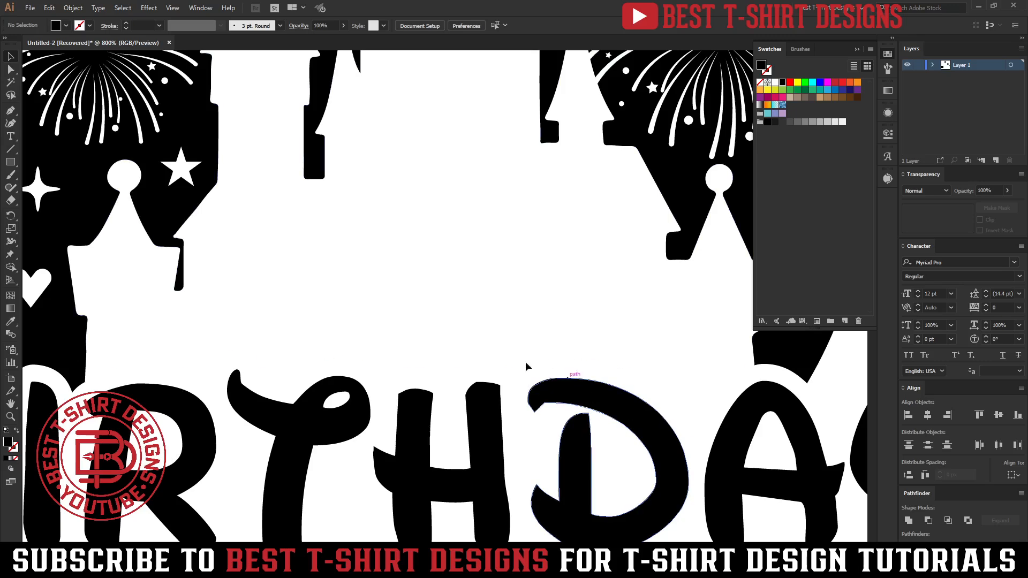
left_click(509, 371)
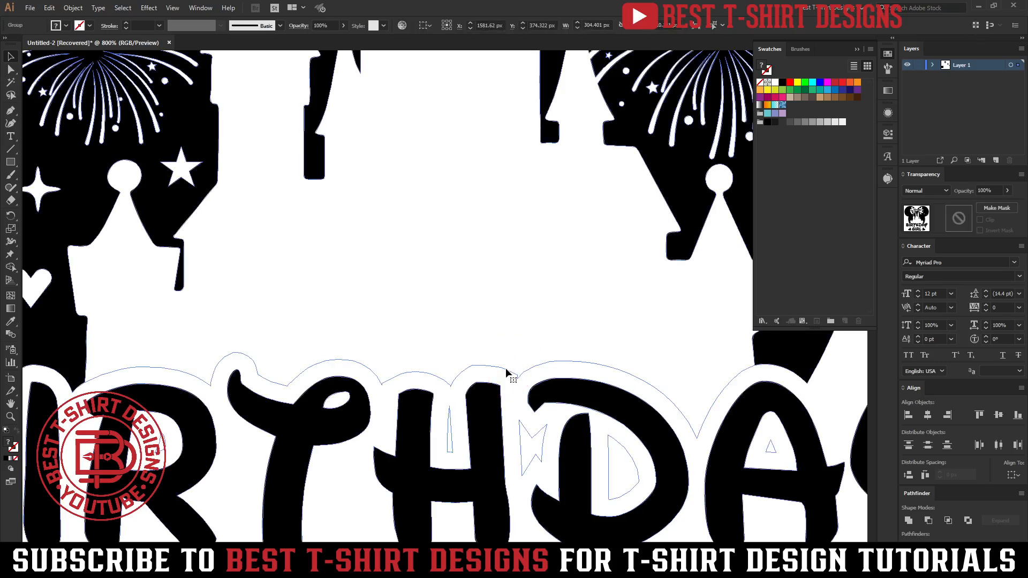
left_click(516, 307)
scroll(362, 297, "down", 3, "alt")
scroll(362, 291, "down", 1, "alt")
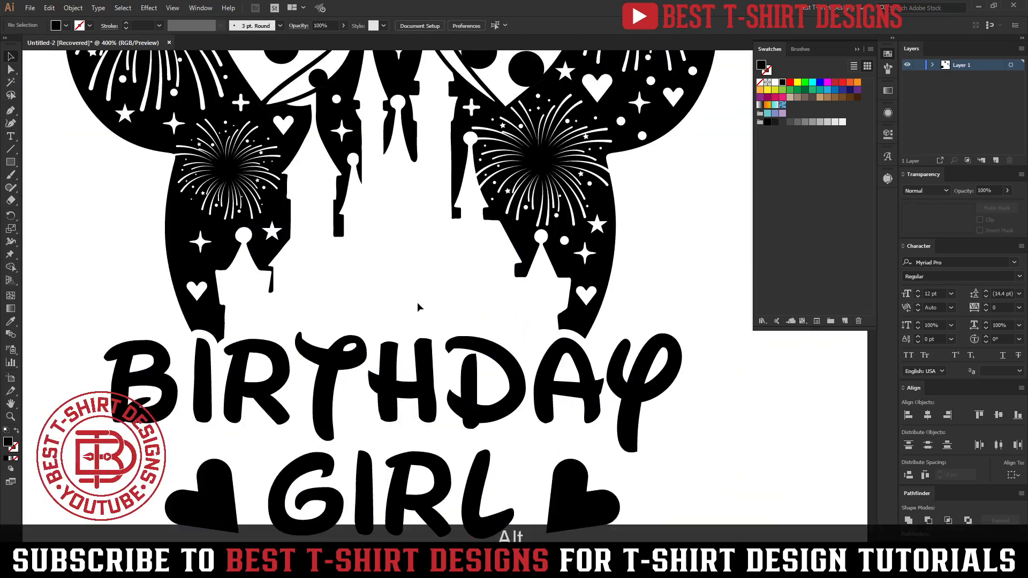
scroll(384, 300, "down", 1, "alt")
Step: Check all unfilled paths across the Birthday Girl design with a Magic Wand selection
left_click(10, 82)
left_click(393, 324)
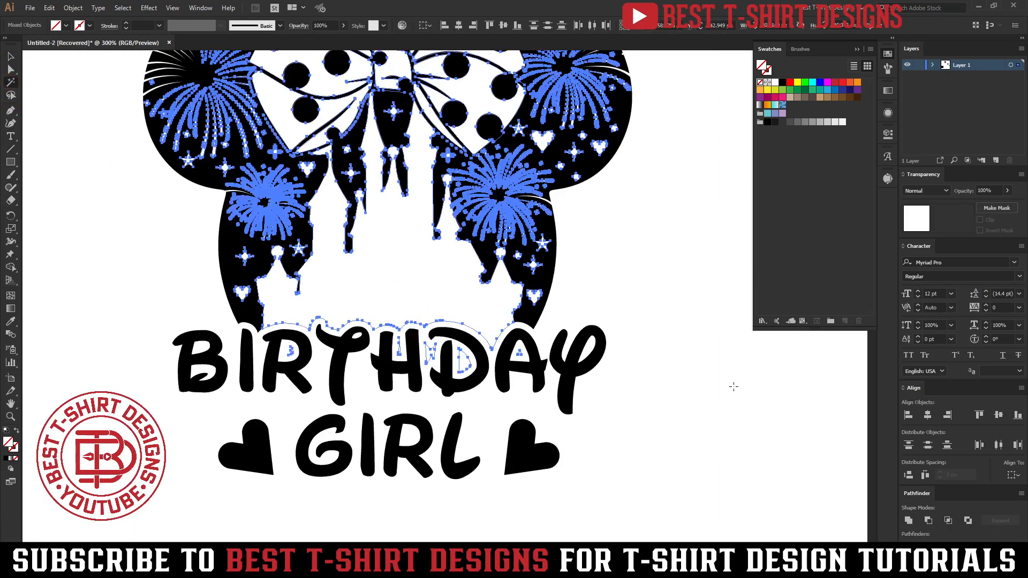
scroll(624, 340, "up", 3)
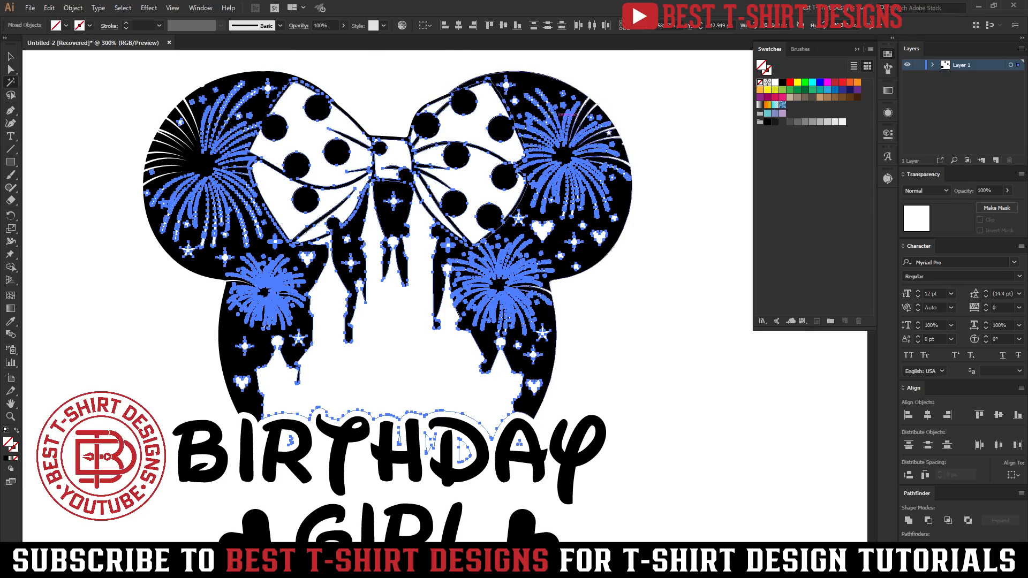
key("v")
left_click(597, 328)
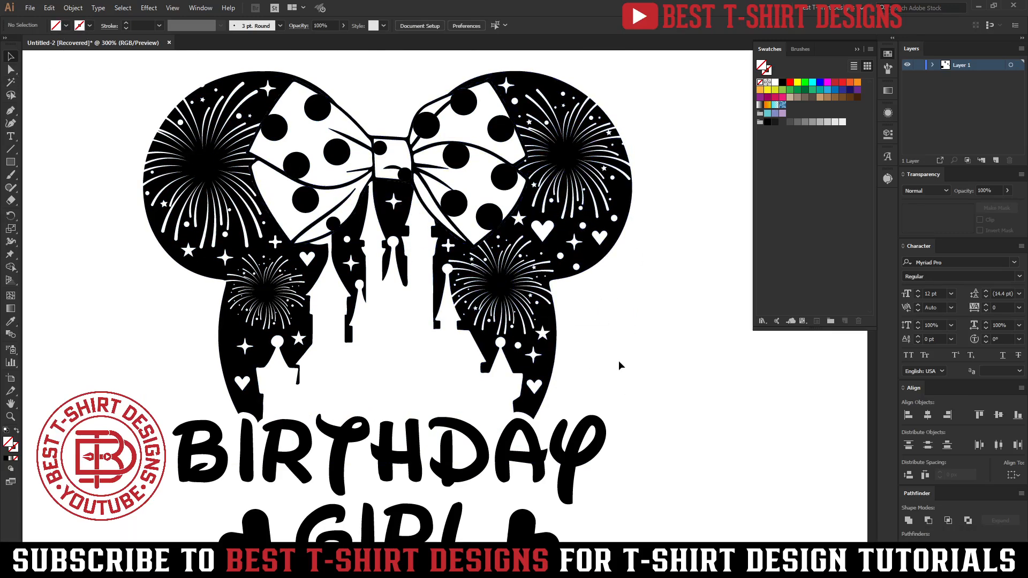
Step: Draw a short straight path with no fill and no stroke in the castle's blank area
left_click(10, 111)
left_click(358, 377)
left_click(412, 381)
key("v")
left_click_drag(382, 357, 401, 395)
left_click(65, 25)
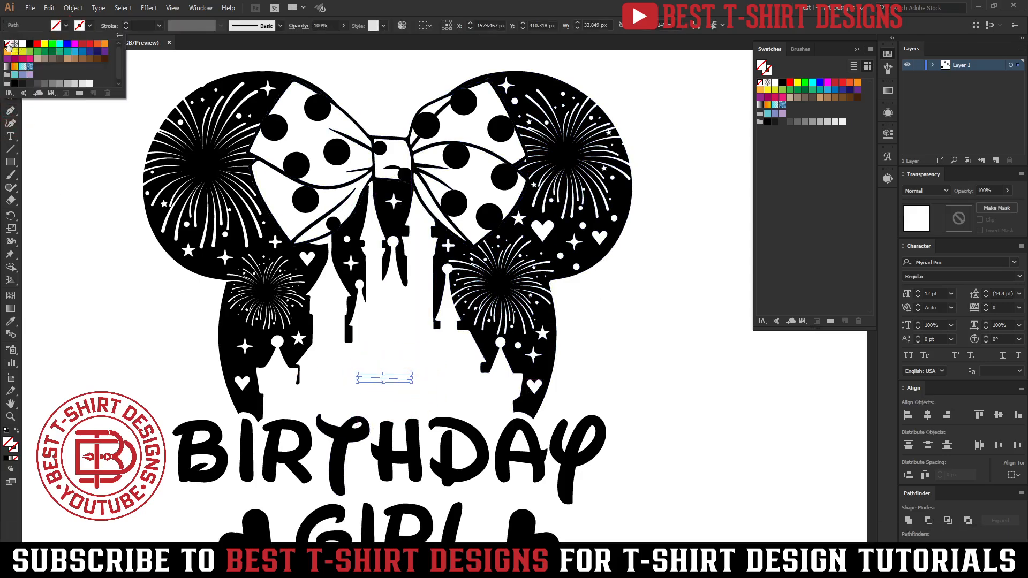
left_click(89, 26)
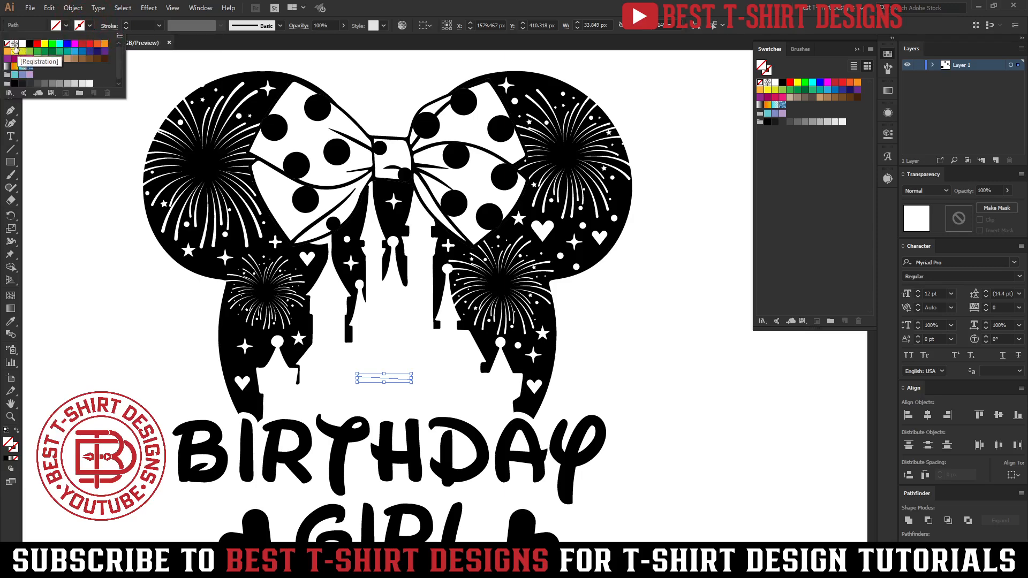
left_click(53, 149)
Step: Select all paths without fill or stroke with the Magic Wand, sampling the short line, and delete them
left_click(14, 80)
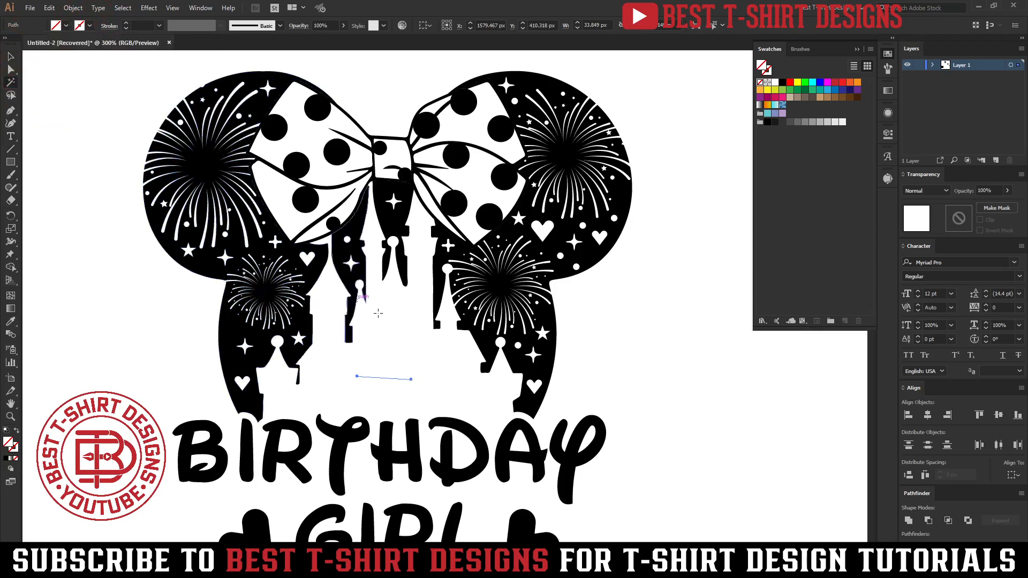
left_click(390, 379)
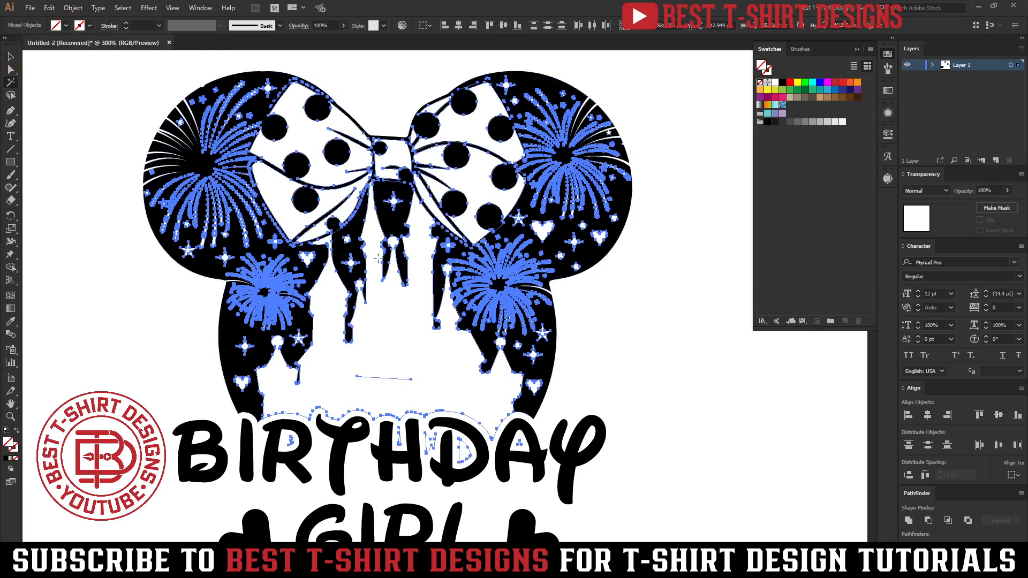
key("Delete")
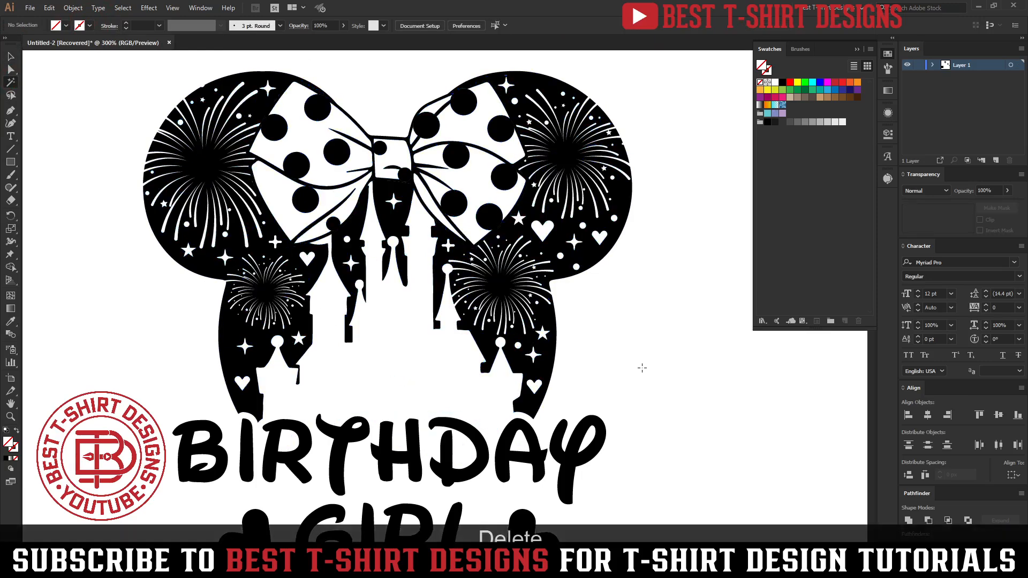
Step: Unite the Birthday Girl design into one shape, and test moving it as one piece before undoing the move
scroll(417, 310, "down", 3)
key("v")
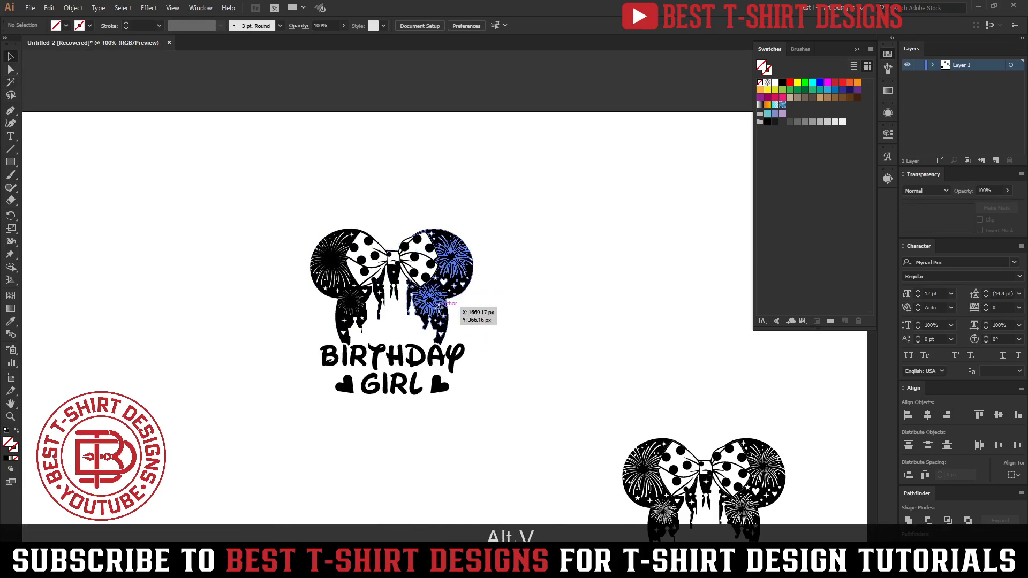
left_click(444, 310)
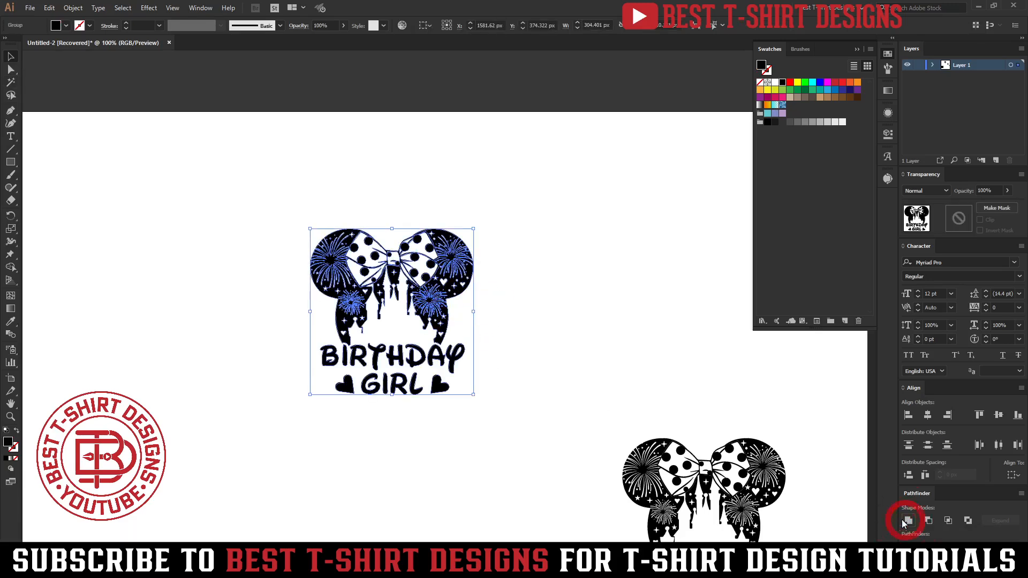
left_click_drag(427, 298, 318, 253)
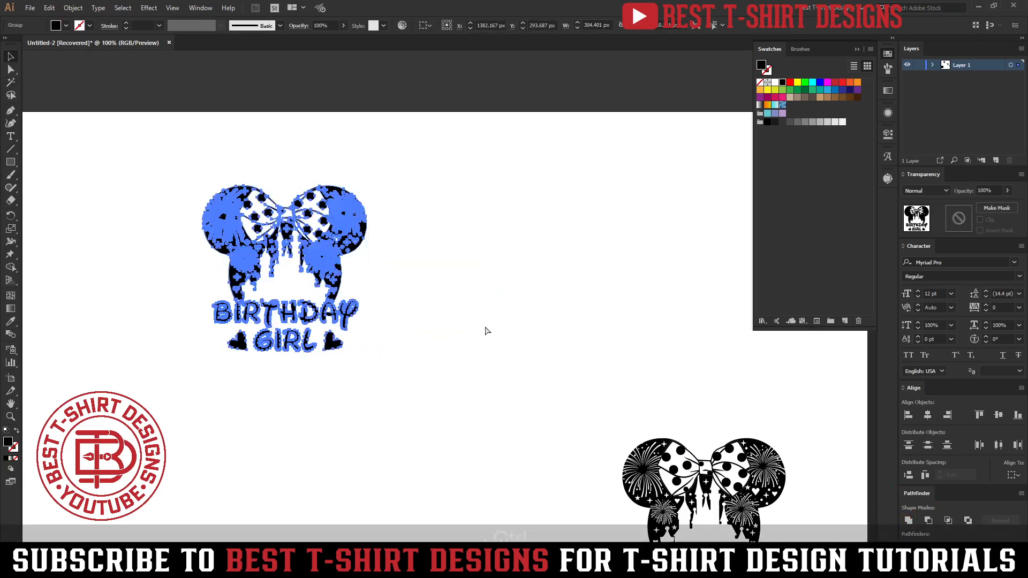
key("ctrl+z")
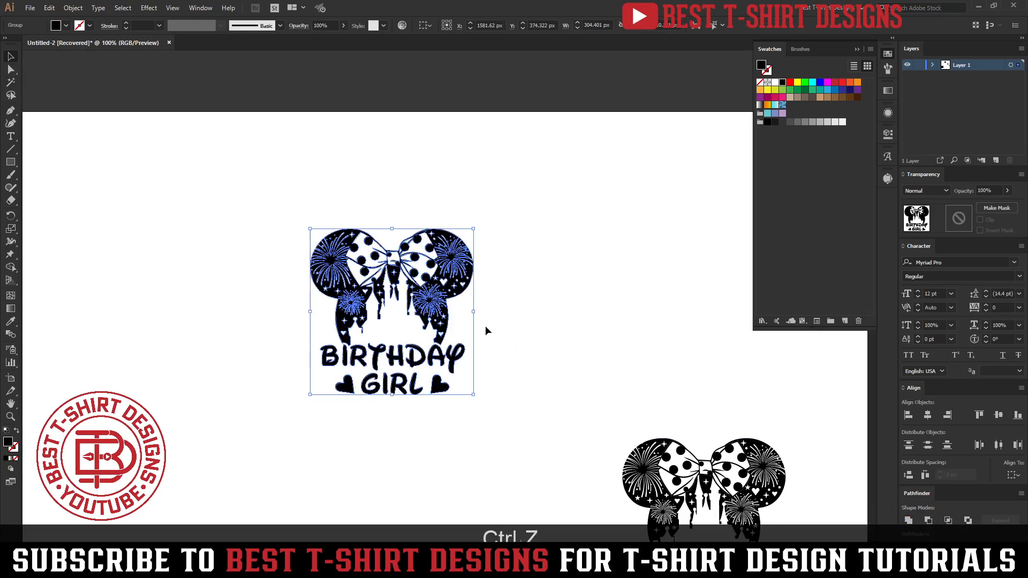
Step: Try several swatch colours on the Birthday Girl design and fill it with dark navy blue
left_click(798, 82)
left_click(790, 82)
left_click(805, 97)
left_click(813, 82)
left_click(842, 97)
left_click(847, 89)
left_click(541, 407)
Step: Examine the recoloured Birthday Girl design at closer range, selecting all of it to check its paths
left_click_drag(264, 213, 514, 429)
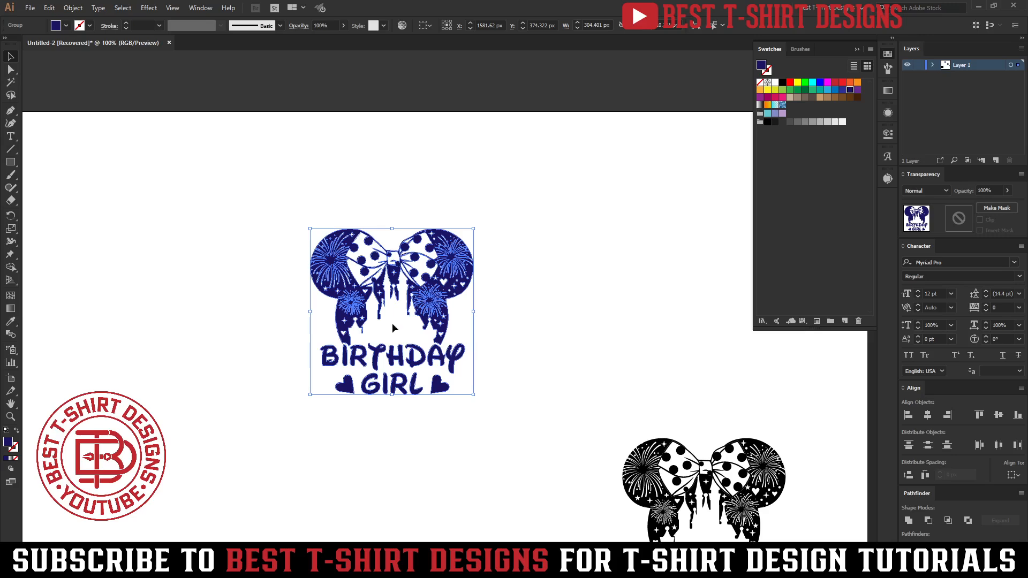
scroll(391, 318, "up", 2)
left_click(615, 349)
left_click_drag(603, 489, 169, 94)
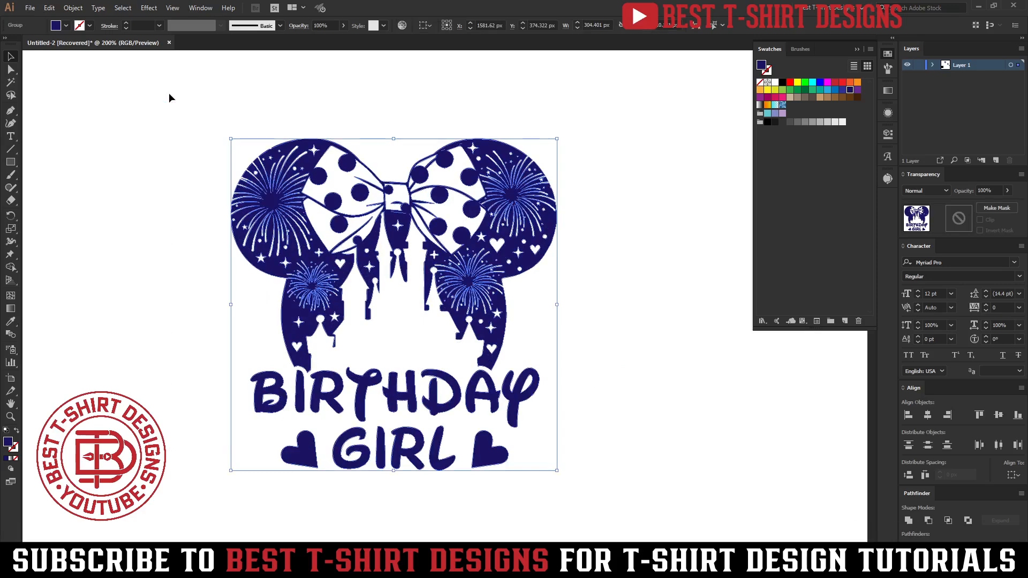
left_click(608, 317)
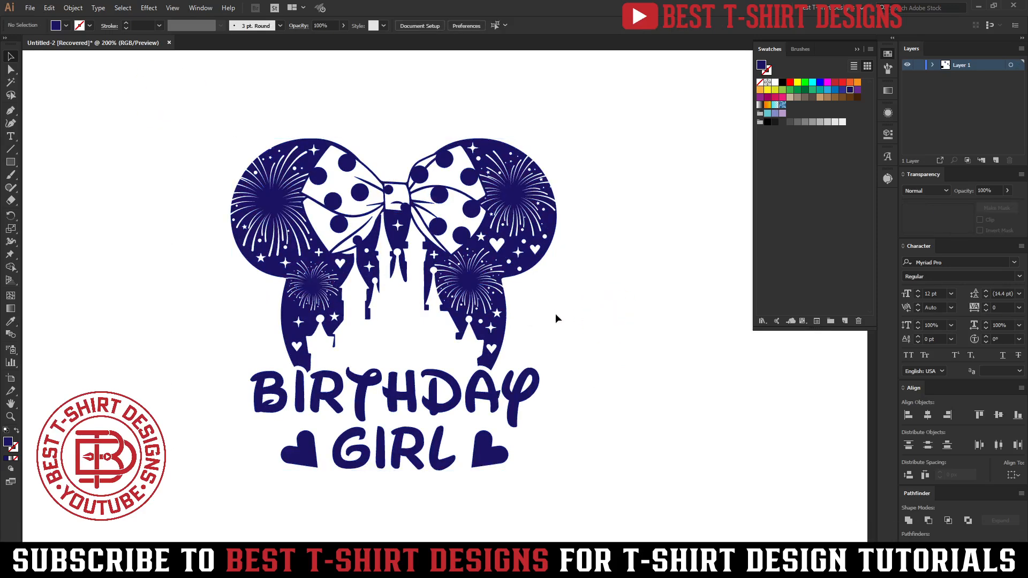
scroll(436, 292, "down", 1)
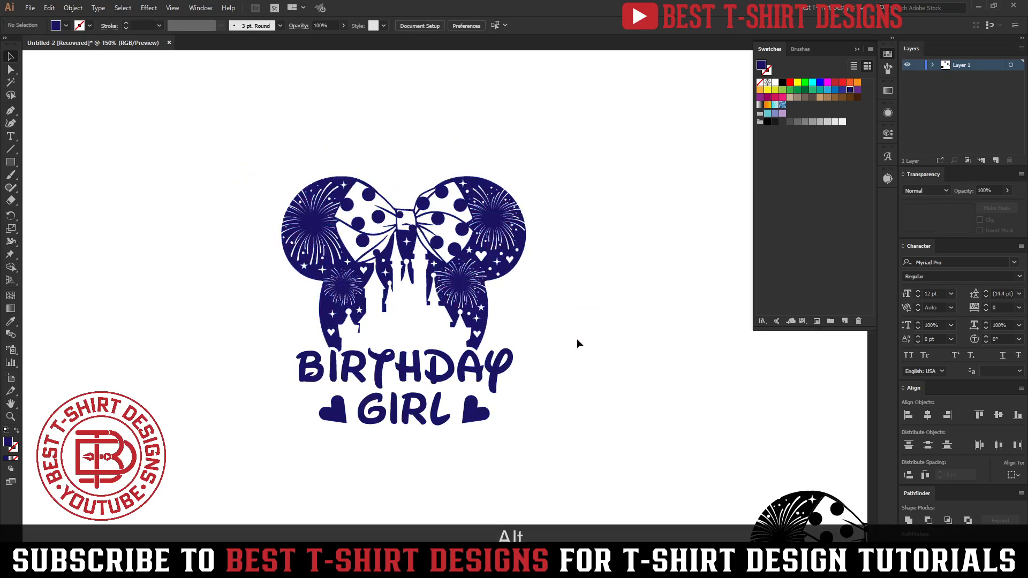
left_click_drag(225, 133, 570, 471)
left_click(225, 140)
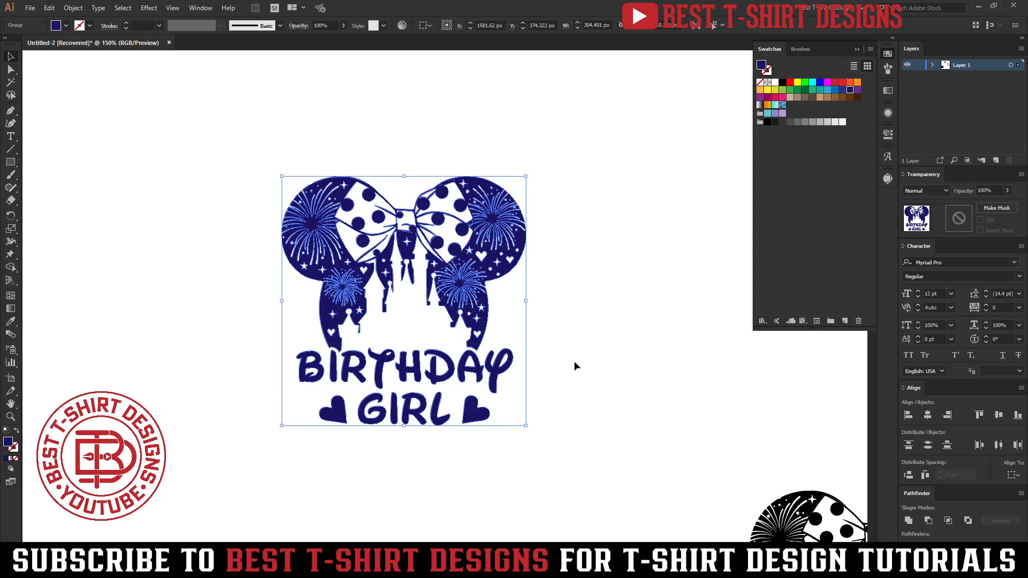
left_click(574, 361)
left_click_drag(608, 457, 206, 111)
left_click(618, 341)
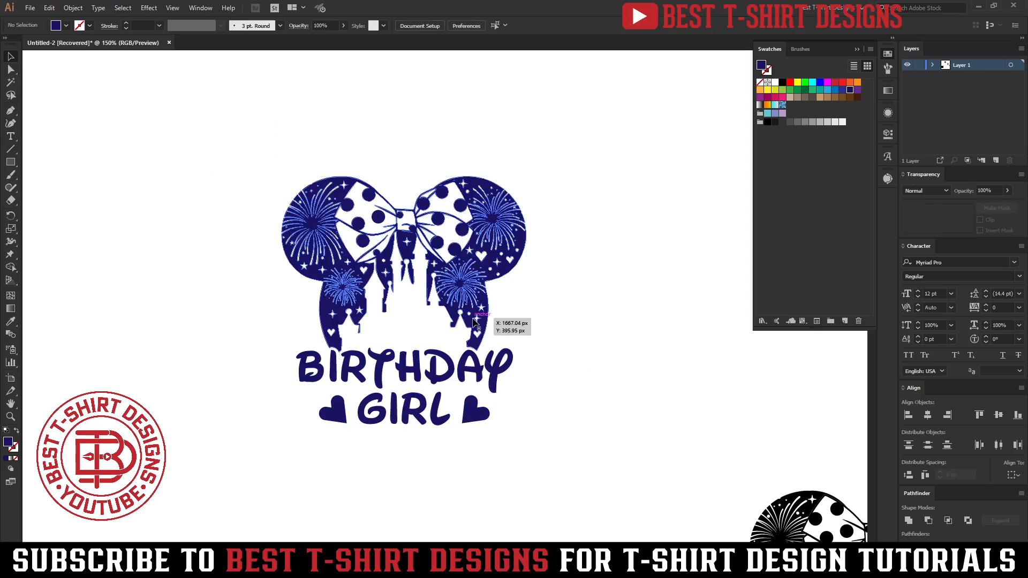
left_click_drag(606, 468, 221, 151)
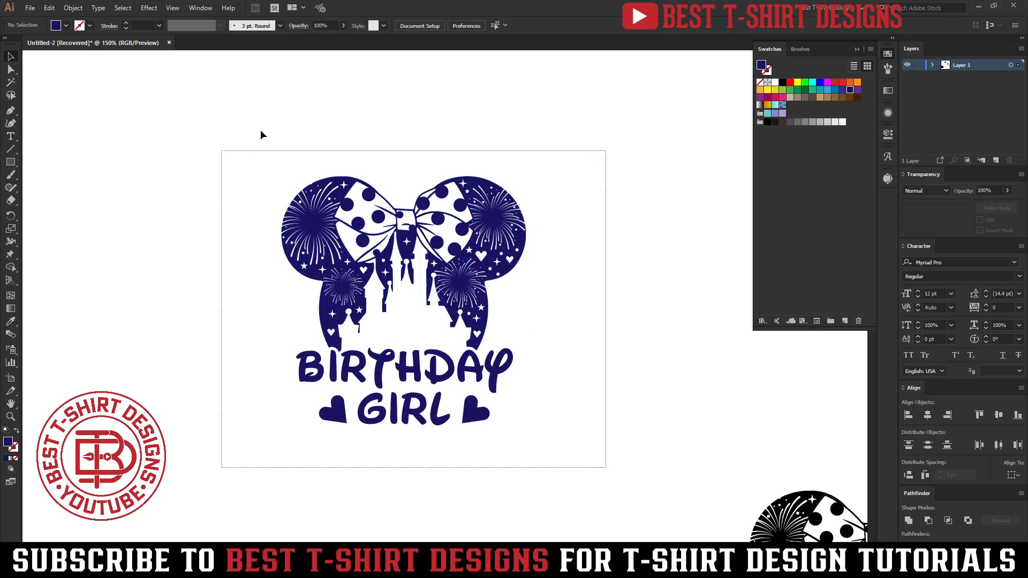
left_click(242, 133)
left_click_drag(564, 481, 566, 485)
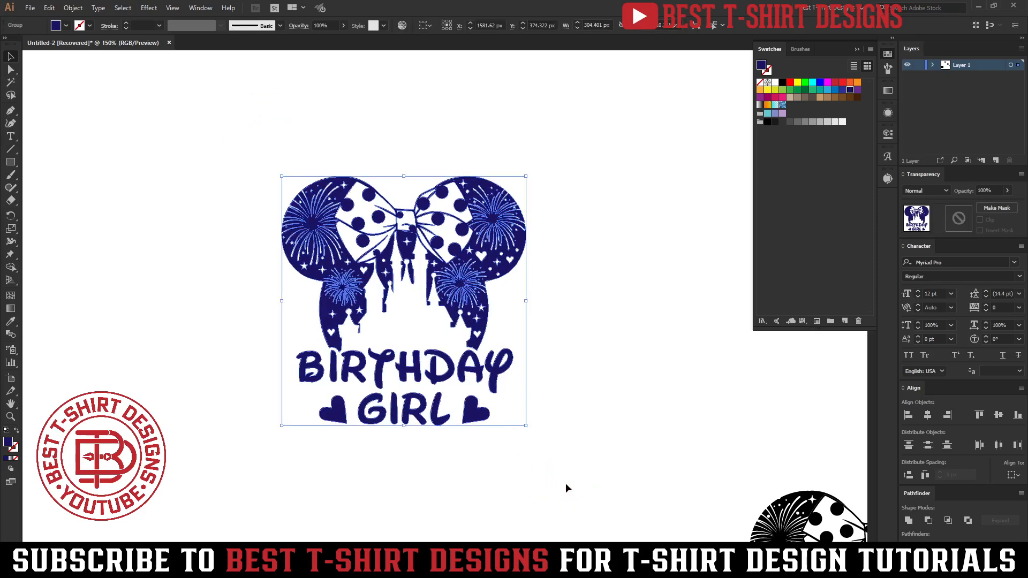
left_click(565, 483)
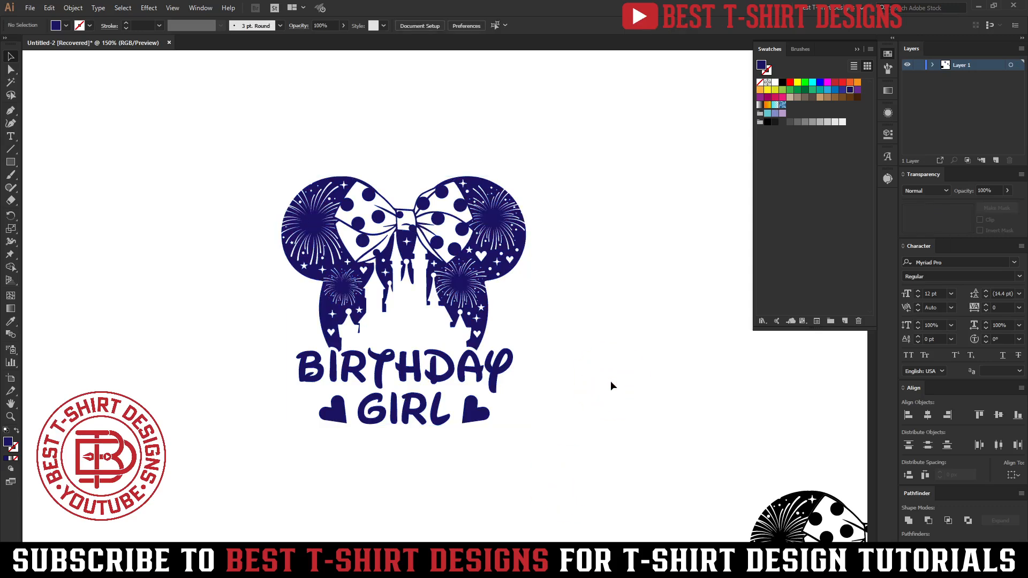